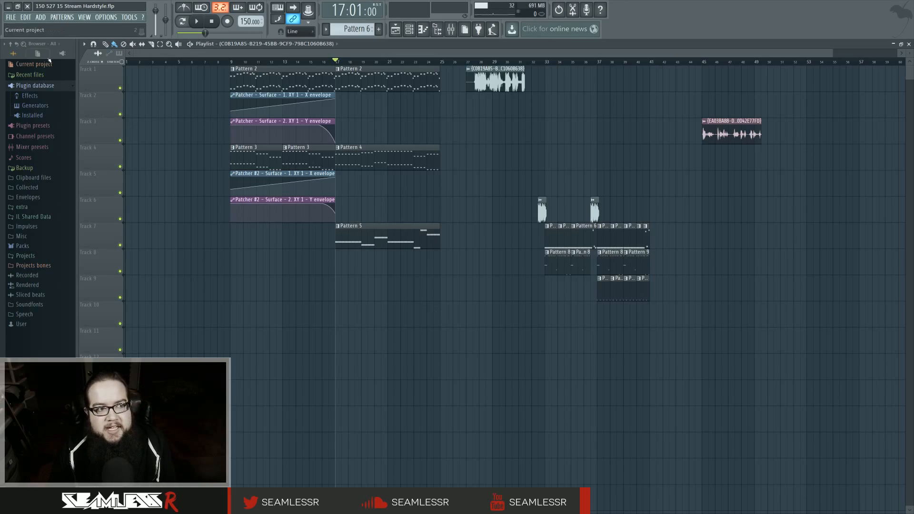
pyautogui.click(10, 17)
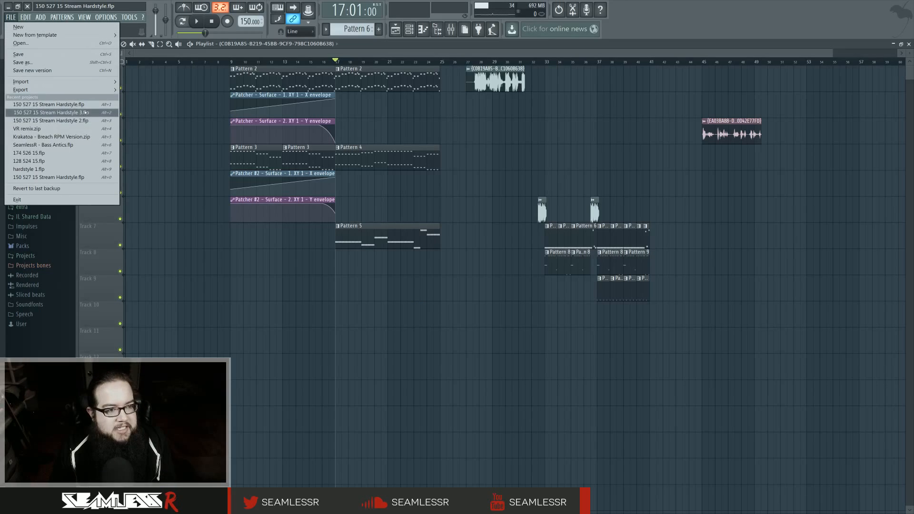
pyautogui.click(328, 282)
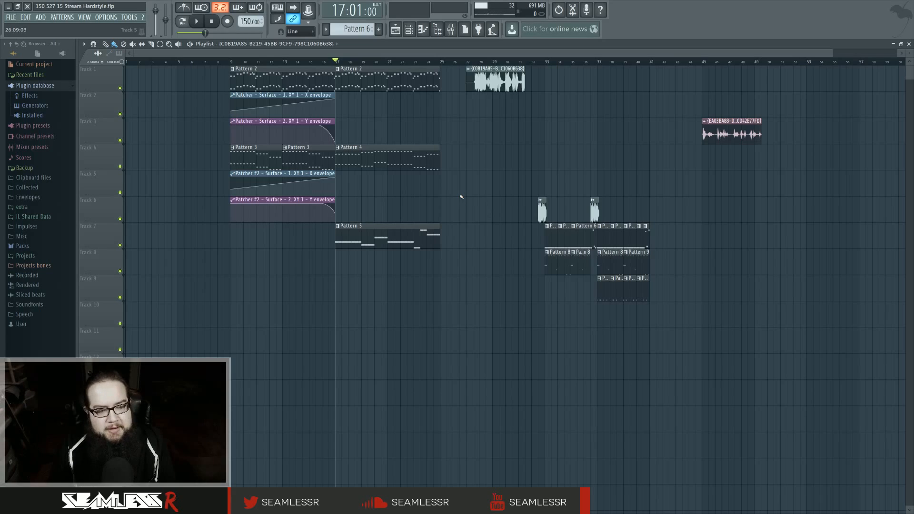
# Play the arrangement from bar 17 to listen to the section with Patterns 2, 4 and 5
pyautogui.press('space')
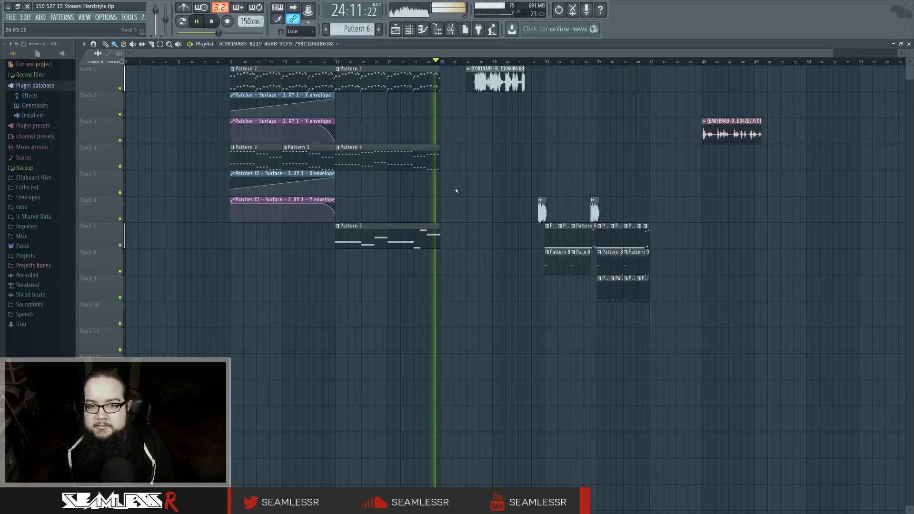
pyautogui.press('space')
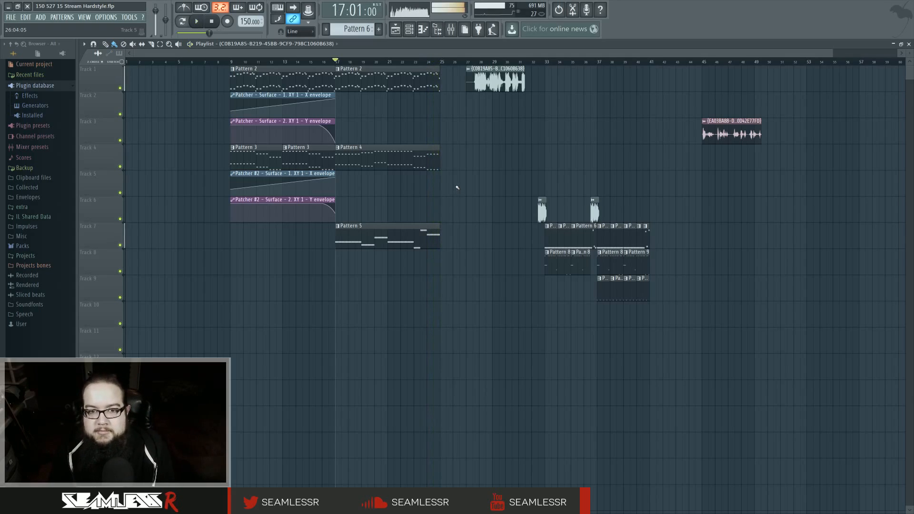
# Play the audio clip on Track 1 from the middle of bar 27
pyautogui.click(480, 62)
pyautogui.scroll(3, 513, 134)
pyautogui.moveTo(542, 85)
pyautogui.mouseDown()
pyautogui.moveTo(673, 85)
pyautogui.moveTo(536, 85)
pyautogui.moveTo(556, 85)
pyautogui.mouseUp()
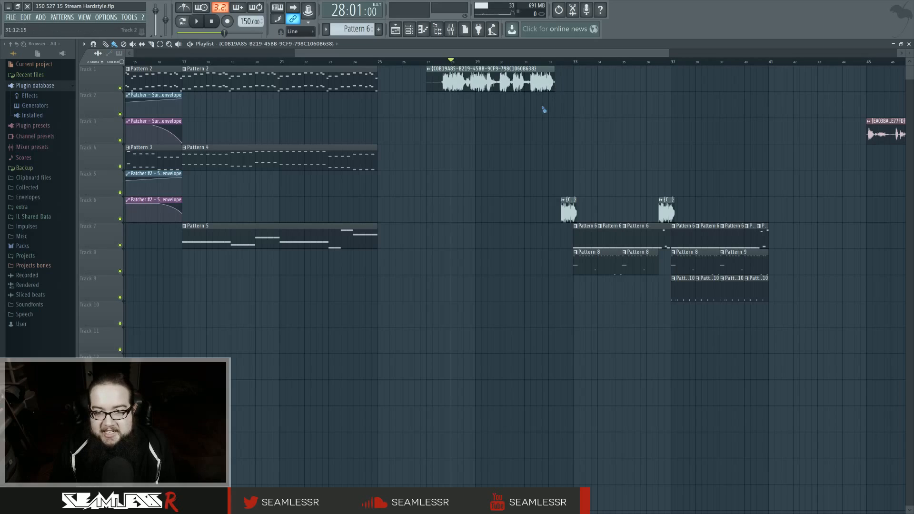
pyautogui.moveTo(448, 61); pyautogui.dragTo(442, 64)
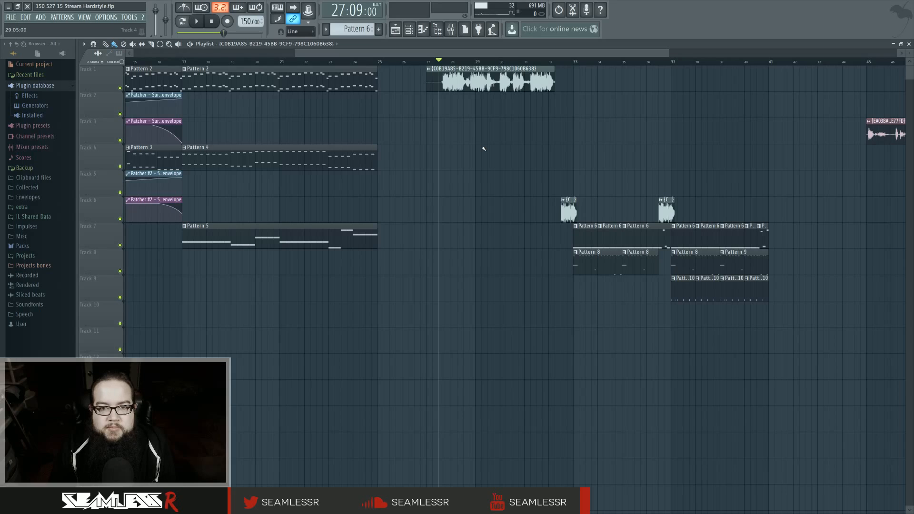
pyautogui.press('space')
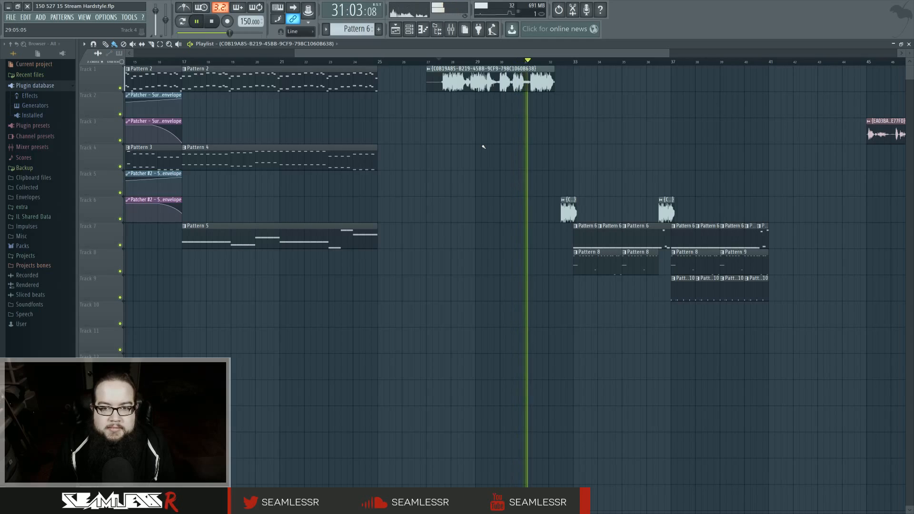
pyautogui.press('space')
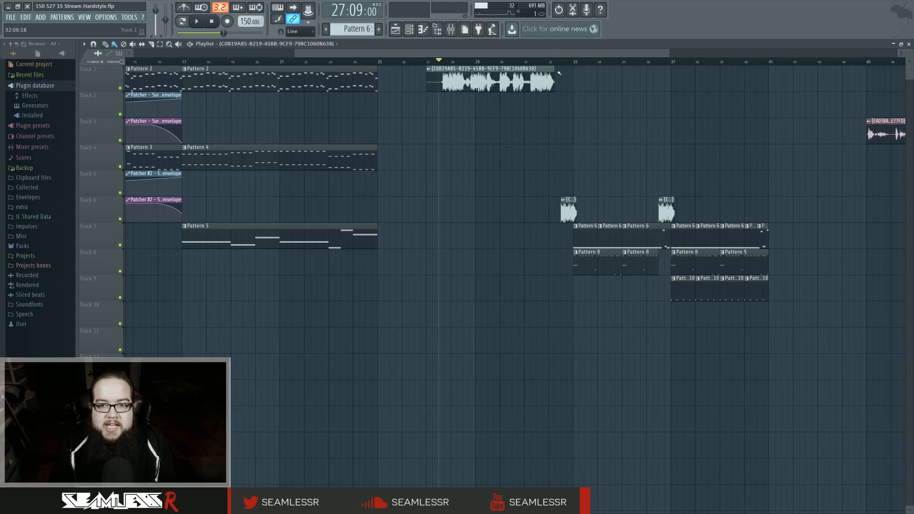
# Place the playback start at 32:09, inspect Pattern 10 on Track 9 in the channel rack, and return to the playlist
pyautogui.click(561, 61)
pyautogui.hscroll(3, 580, 108)
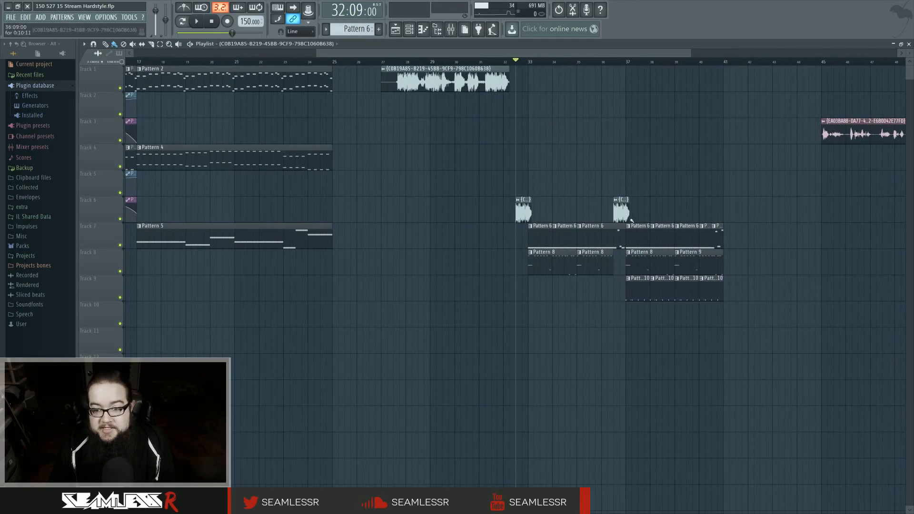
pyautogui.doubleClick(642, 286)
pyautogui.click(410, 30)
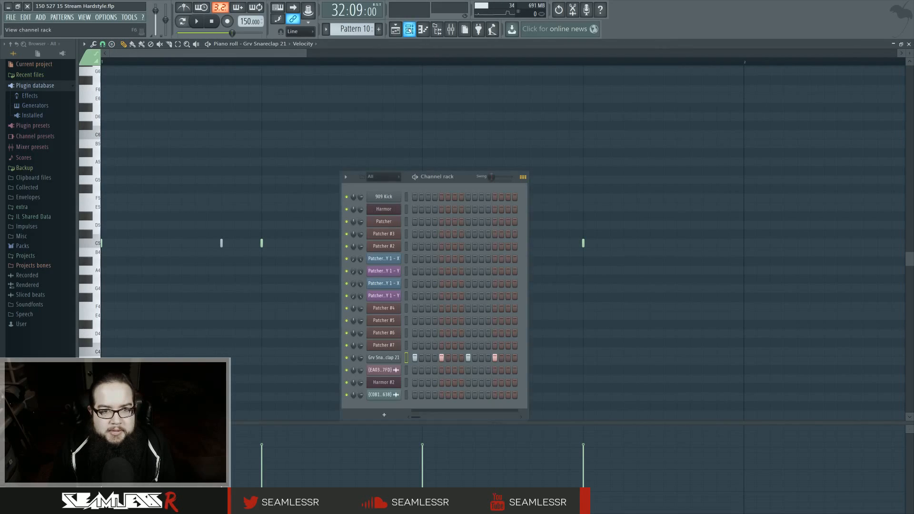
pyautogui.click(395, 30)
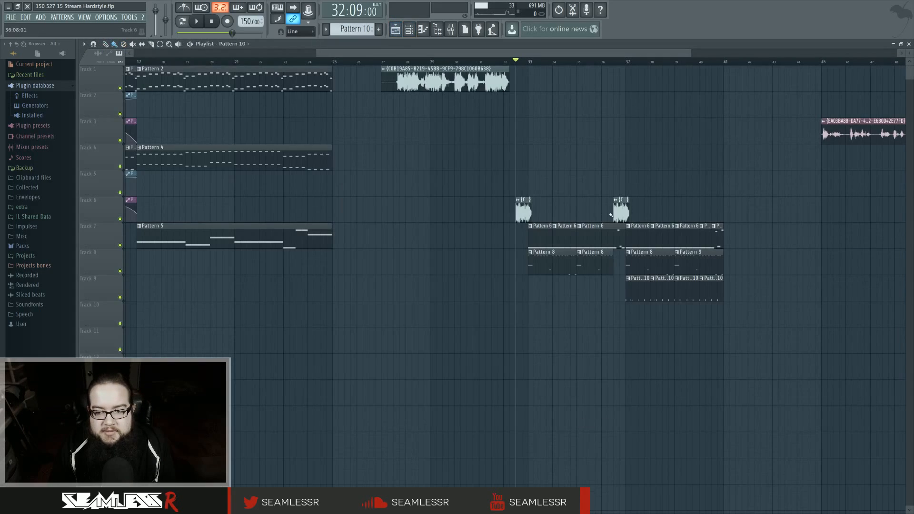
# Delete the Pattern 10 clips from Track 9 and play the section from the current start position
pyautogui.rightClick(714, 291)
pyautogui.press('space')
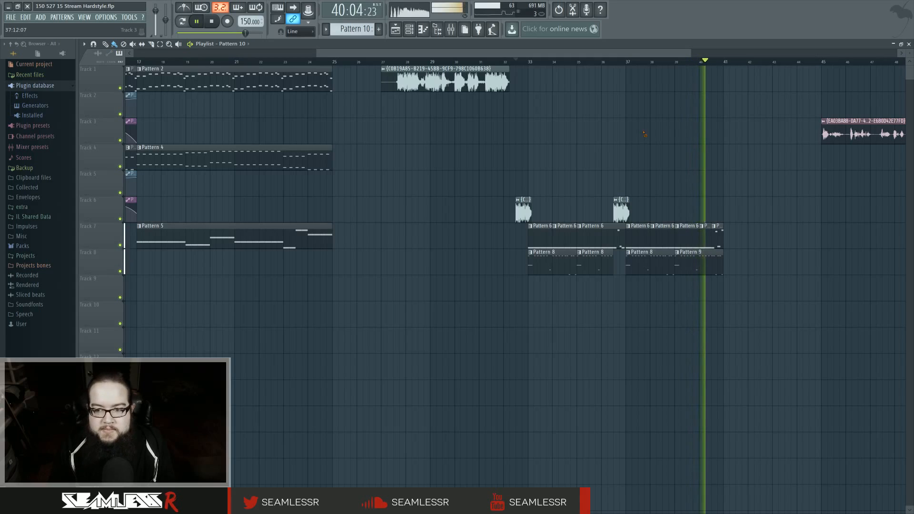
pyautogui.press('space')
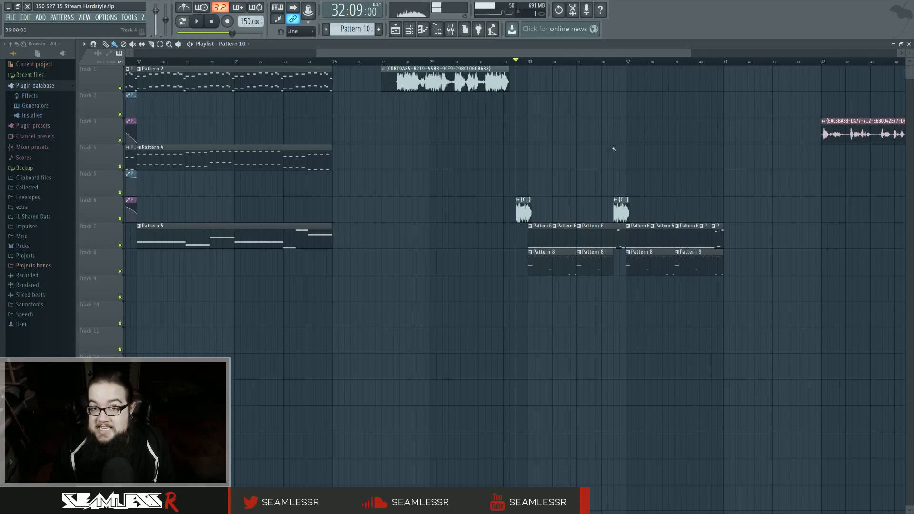
# Open Pattern 5 from the playlist and show its Patcher #5 instrument from the channel rack
pyautogui.scroll(-5, 386, 174)
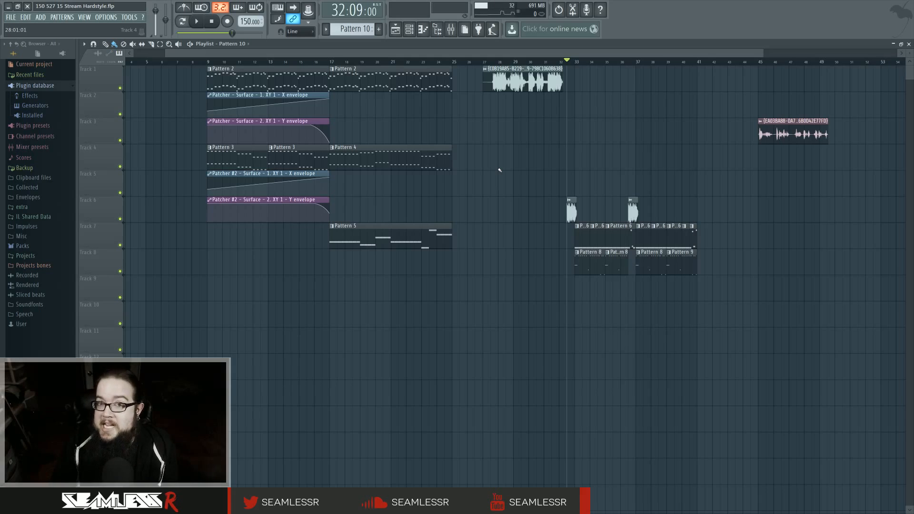
pyautogui.doubleClick(394, 242)
pyautogui.click(409, 29)
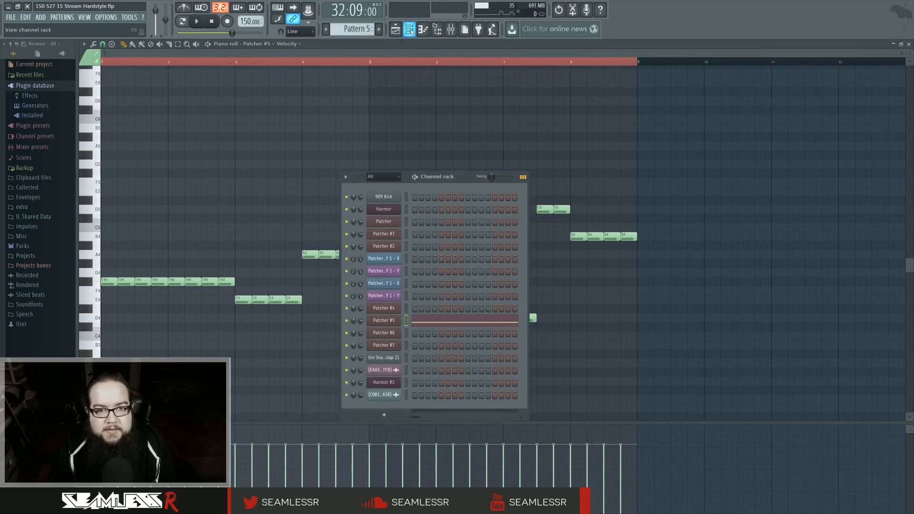
pyautogui.click(385, 320)
# Enlarge the Patcher #5 window and spread out the final Param. EQ 2, Maximus and output modules
pyautogui.moveTo(418, 127); pyautogui.dragTo(398, 105)
pyautogui.moveTo(526, 354); pyautogui.dragTo(813, 375)
pyautogui.moveTo(689, 229); pyautogui.dragTo(734, 225)
pyautogui.moveTo(633, 221); pyautogui.dragTo(670, 212)
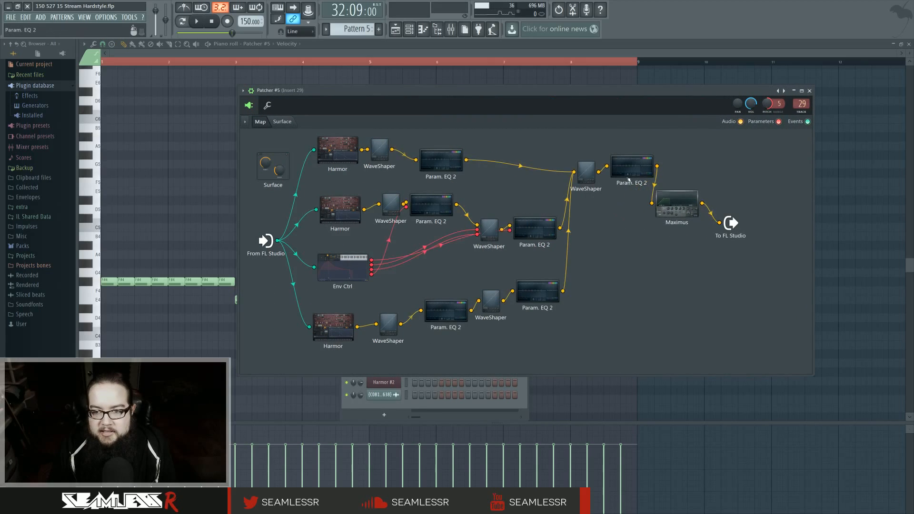
pyautogui.moveTo(629, 174); pyautogui.dragTo(621, 235)
pyautogui.moveTo(680, 204); pyautogui.dragTo(682, 183)
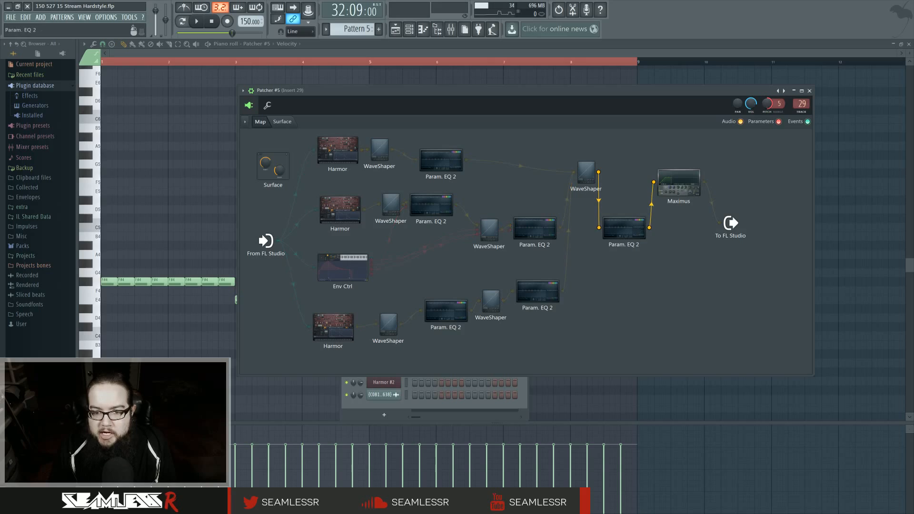
pyautogui.moveTo(238, 254); pyautogui.dragTo(213, 254)
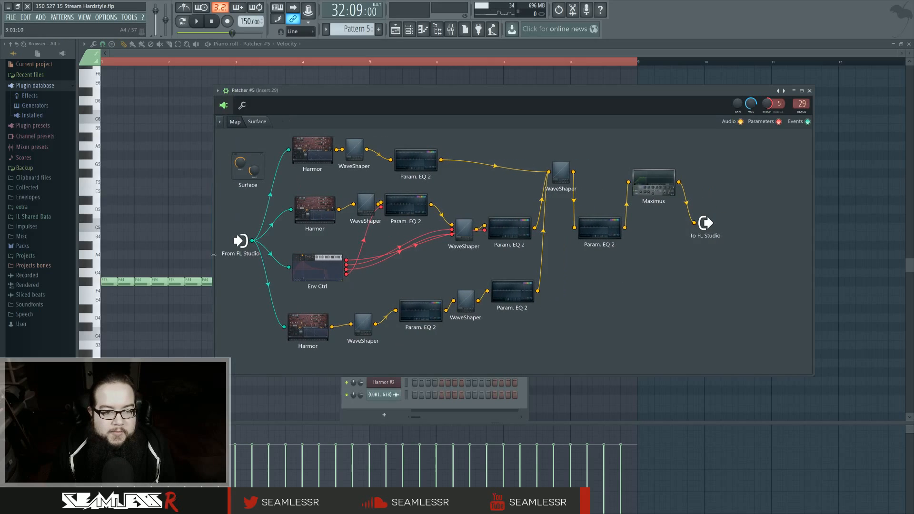
# Audition Pattern 5 through Patcher #5 and nudge the WaveShaper that merges the three chains
pyautogui.press('space')
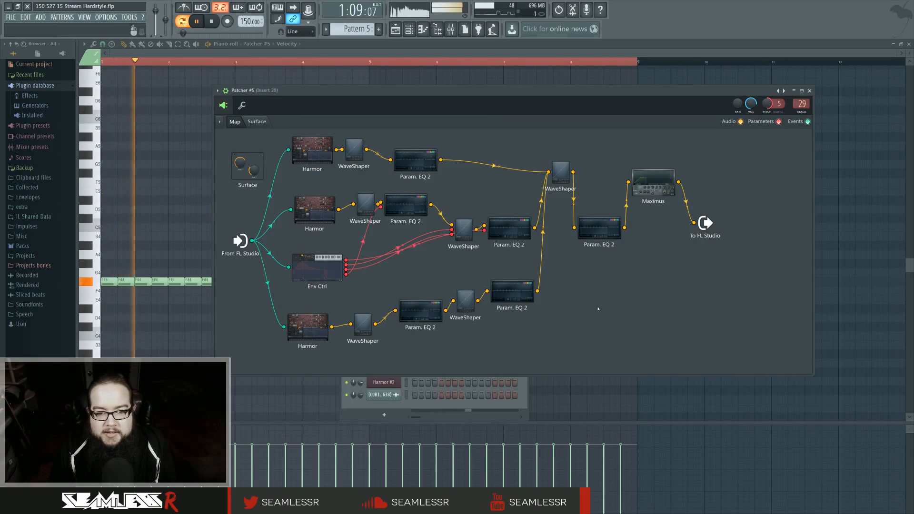
pyautogui.press('space')
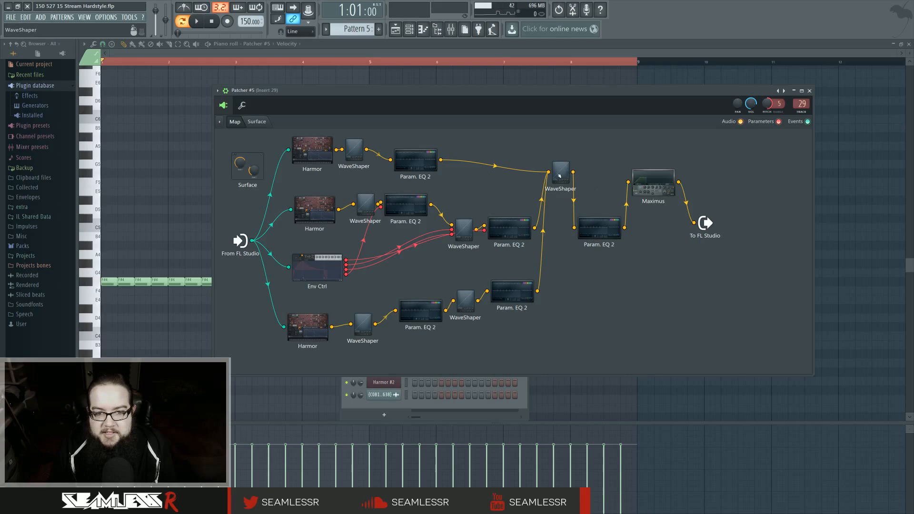
pyautogui.moveTo(559, 176); pyautogui.dragTo(565, 179)
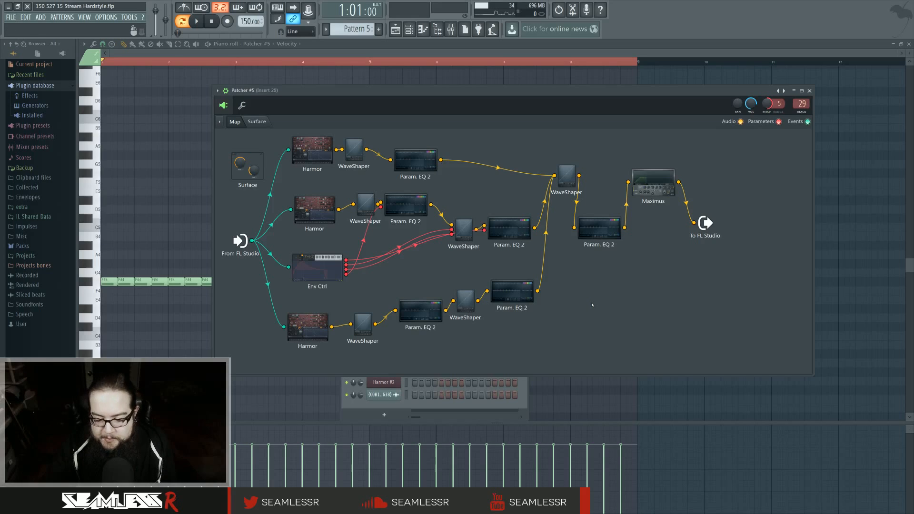
pyautogui.press('space')
pyautogui.press('space')
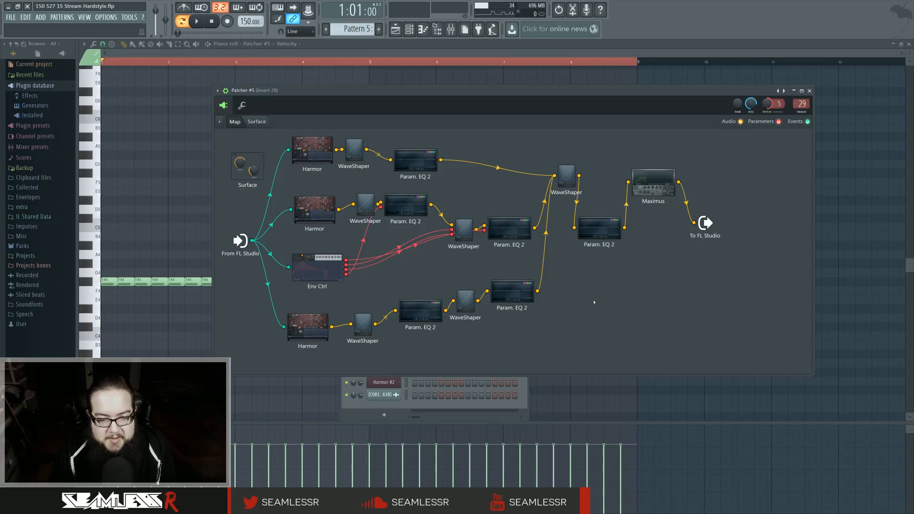
# Play Pattern 5 in short takes while toggling the upper chain's connection into the merging WaveShaper
pyautogui.press('space')
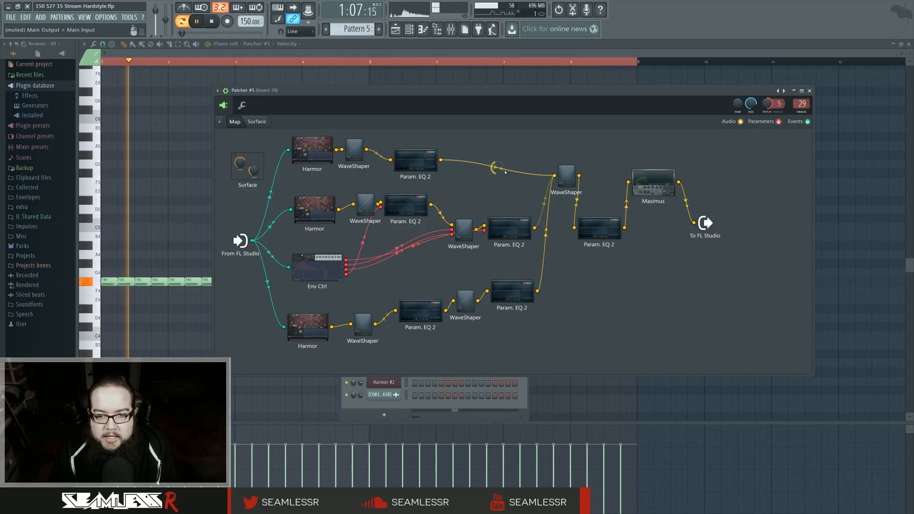
pyautogui.click(542, 201)
pyautogui.press('space')
pyautogui.click(496, 167)
pyautogui.press('space')
pyautogui.moveTo(588, 226); pyautogui.dragTo(592, 229)
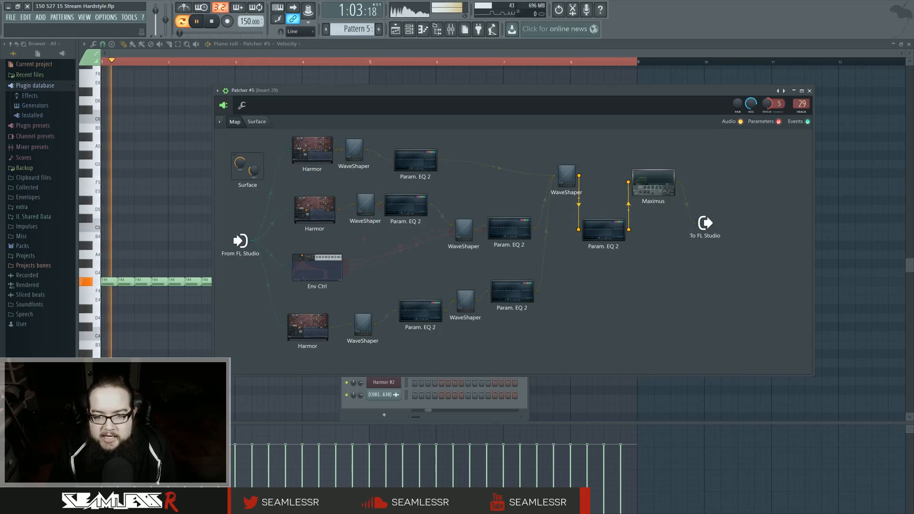
pyautogui.press('space')
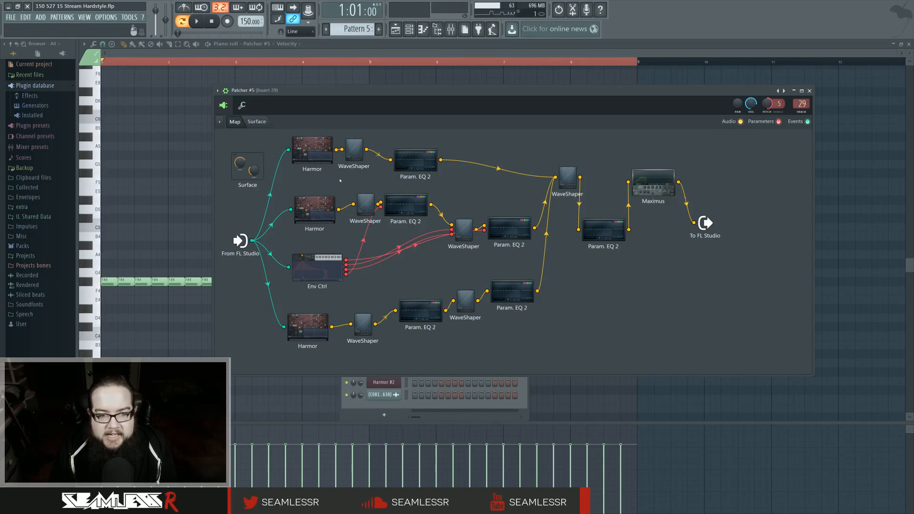
# Tidy the Patcher map by moving the Harmor and Env Ctrl modules closer together and aligning the lowest chain in a row
pyautogui.moveTo(315, 156); pyautogui.dragTo(314, 151)
pyautogui.moveTo(315, 214); pyautogui.dragTo(309, 195)
pyautogui.moveTo(317, 272); pyautogui.dragTo(310, 248)
pyautogui.moveTo(308, 328); pyautogui.dragTo(312, 297)
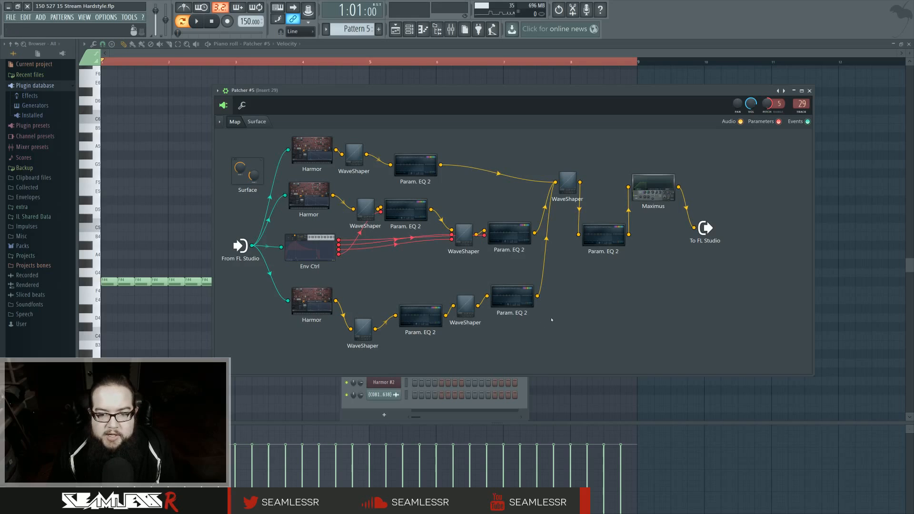
pyautogui.moveTo(375, 329); pyautogui.dragTo(465, 296)
pyautogui.moveTo(527, 298); pyautogui.dragTo(496, 288)
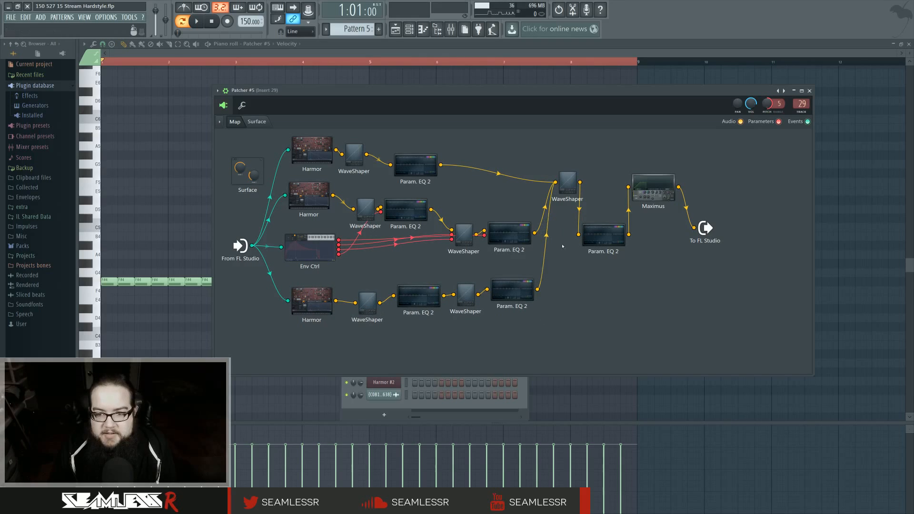
pyautogui.moveTo(568, 181); pyautogui.dragTo(570, 184)
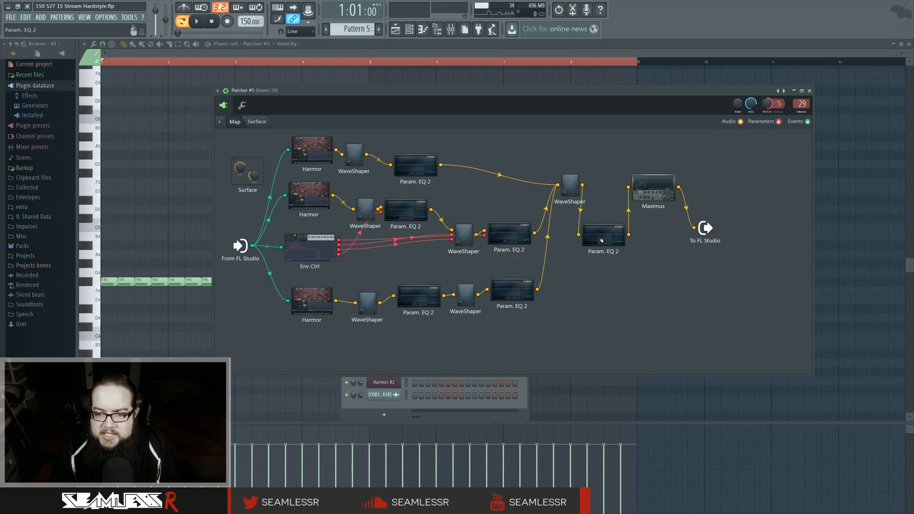
# Connect the lowest chain's last Param. EQ 2 directly to the final Param. EQ 2 and audition the result
pyautogui.moveTo(538, 289); pyautogui.dragTo(579, 235)
pyautogui.press('space')
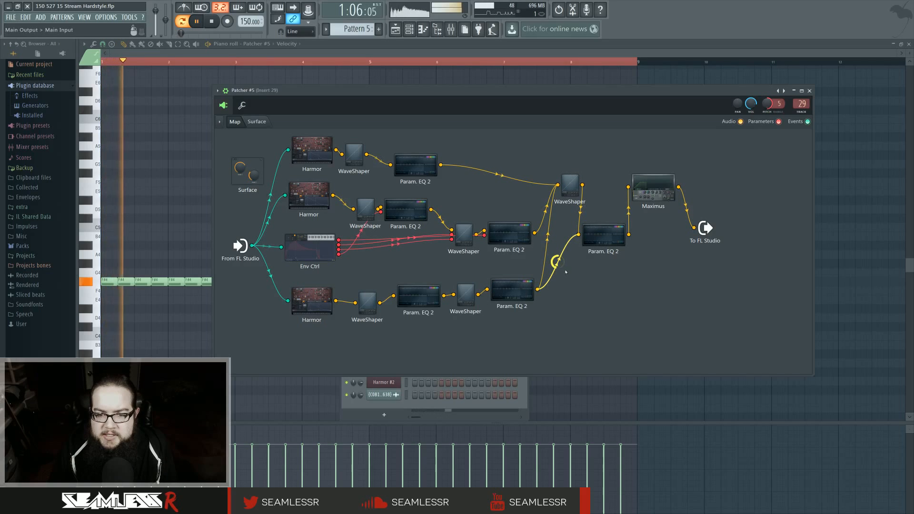
pyautogui.press('space')
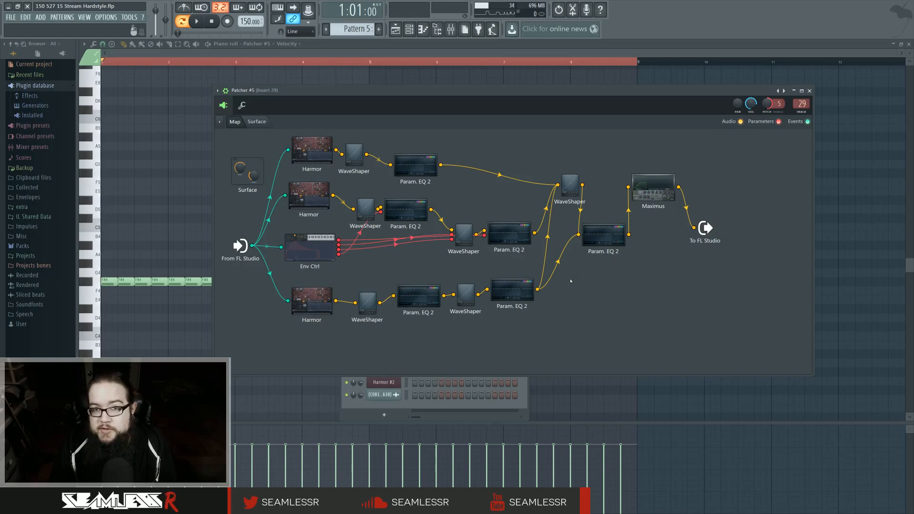
# Adjust band 5 of the lowest chain's first Param. EQ 2 to about 775 Hz during playback and close the equalizer
pyautogui.press('space')
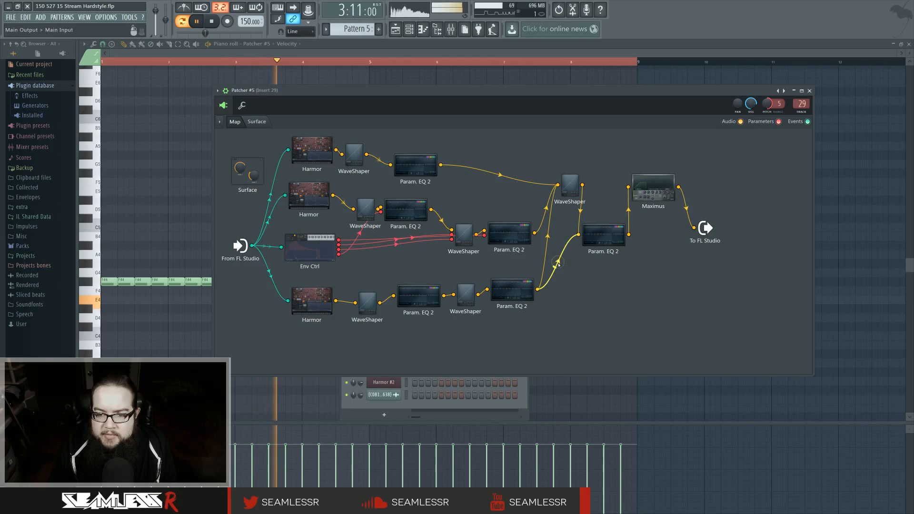
pyautogui.doubleClick(412, 295)
pyautogui.moveTo(201, 144); pyautogui.dragTo(200, 145)
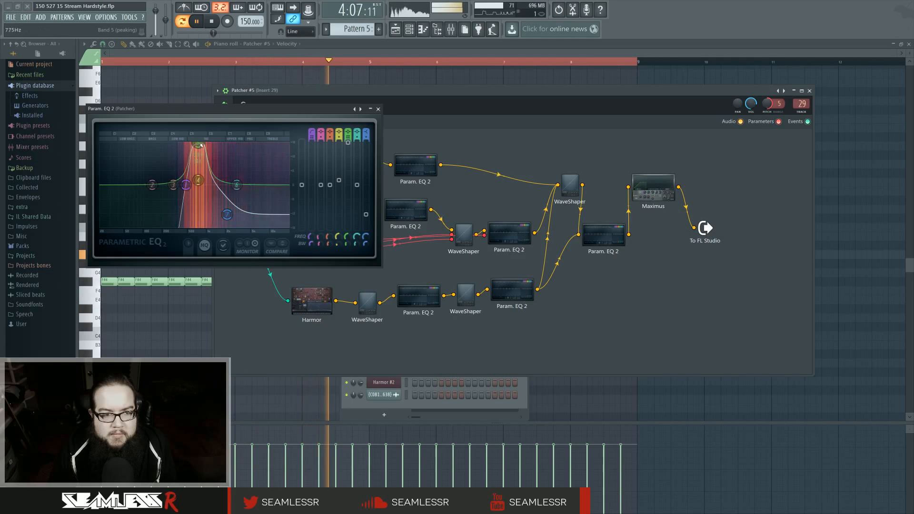
pyautogui.press('space')
pyautogui.click(379, 109)
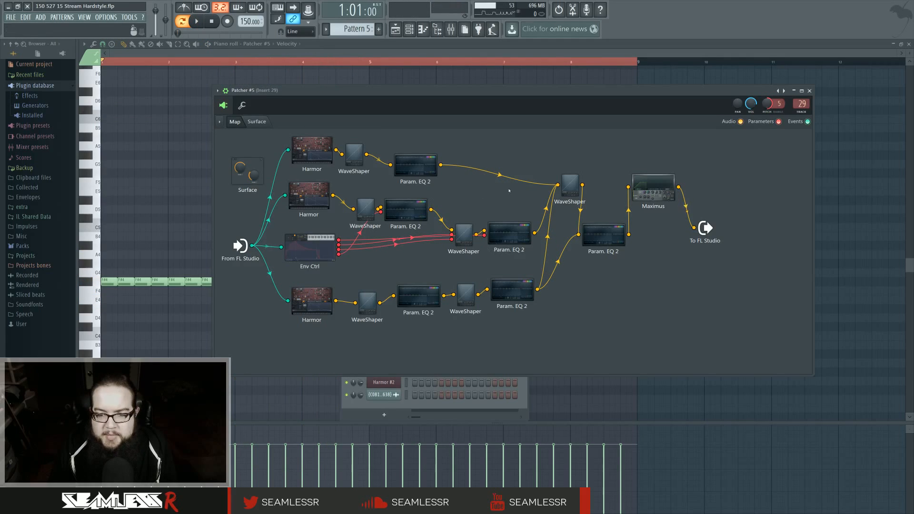
pyautogui.press('space')
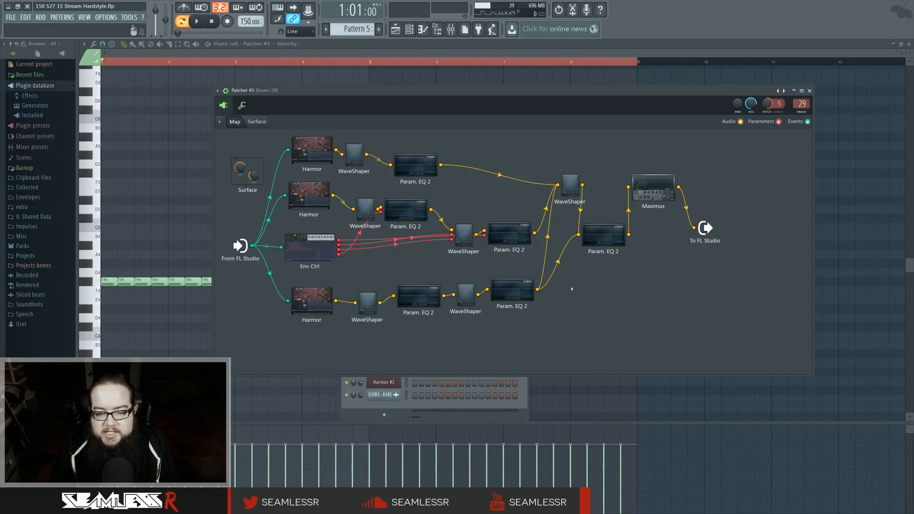
# Duplicate the lowest chain's Harmor by dropping a copy of its preset below it in the Patcher map
pyautogui.rightClick(311, 299)
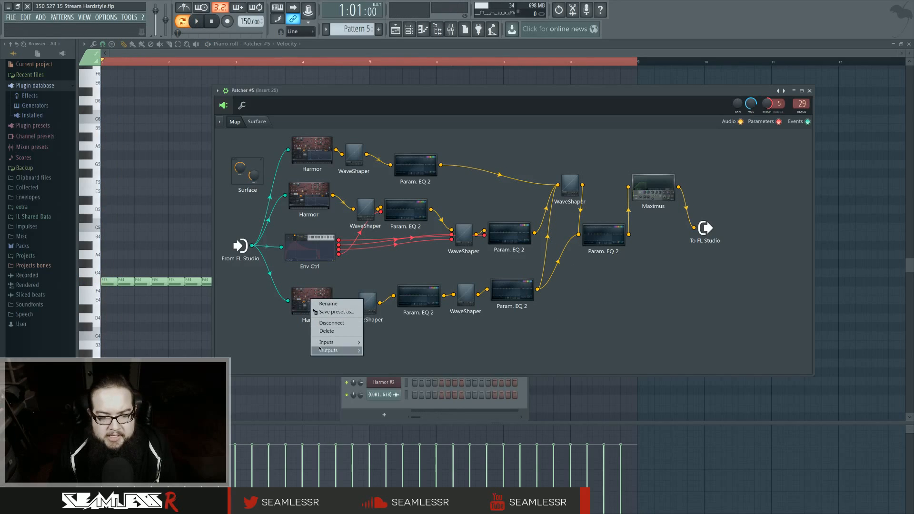
pyautogui.click(306, 313)
pyautogui.rightClick(308, 314)
pyautogui.click(328, 325)
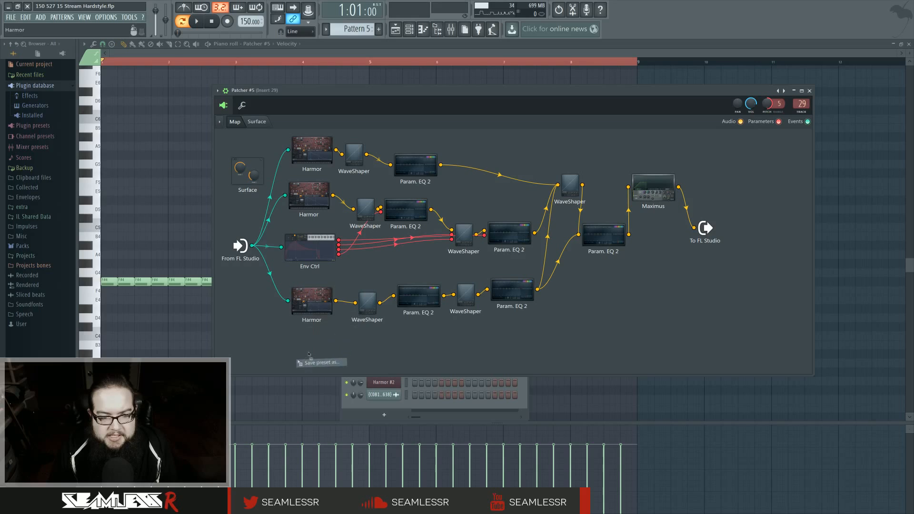
# Move the To FL Studio output and Maximus farther from the chains, keep them connected, and reposition the final Param. EQ 2
pyautogui.rightClick(692, 224)
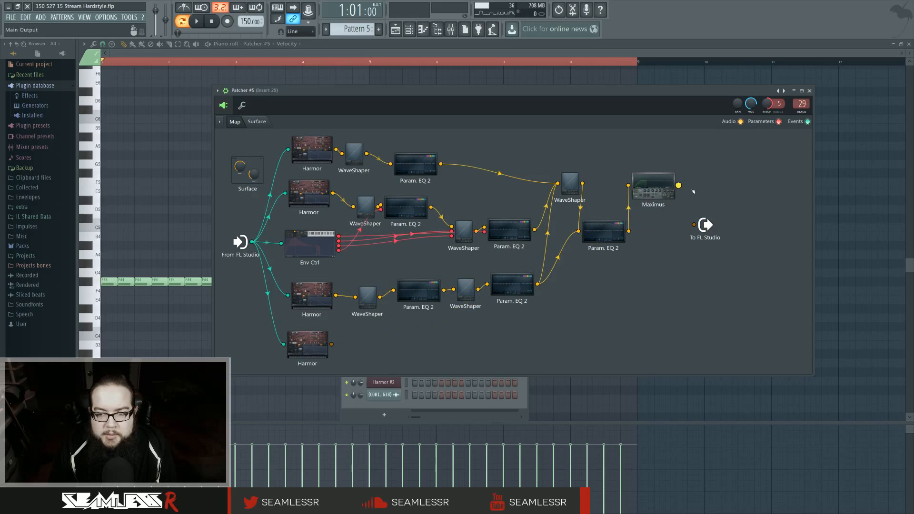
pyautogui.moveTo(679, 185)
pyautogui.mouseDown()
pyautogui.moveTo(694, 224)
pyautogui.moveTo(676, 186)
pyautogui.mouseUp()
pyautogui.moveTo(705, 225); pyautogui.dragTo(754, 218)
pyautogui.moveTo(670, 182); pyautogui.dragTo(679, 181)
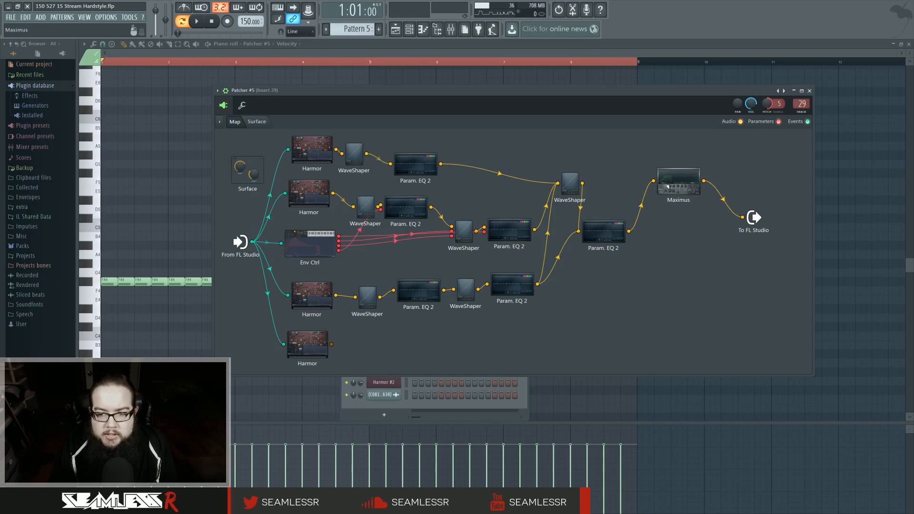
pyautogui.moveTo(595, 240); pyautogui.dragTo(608, 228)
# Connect the new Harmor directly to the final Param. EQ 2 and audition it with the other links into that EQ muted
pyautogui.moveTo(332, 344); pyautogui.dragTo(593, 220)
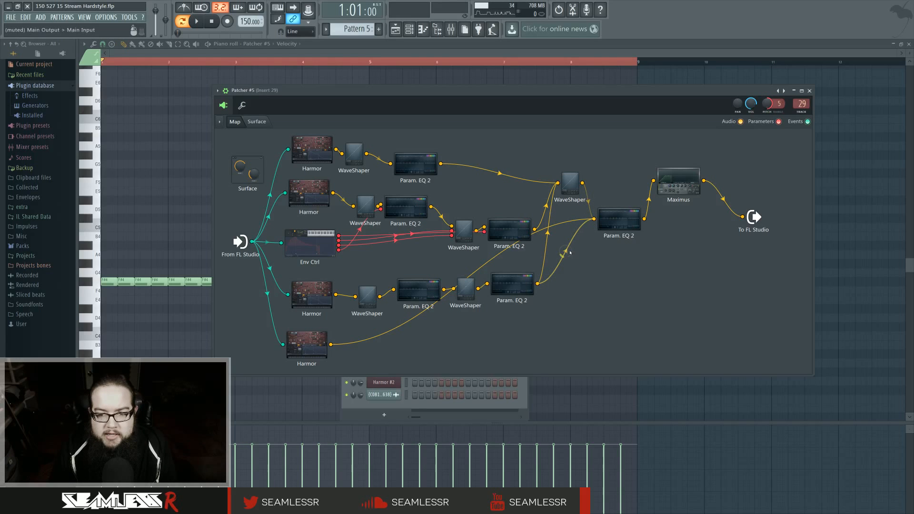
pyautogui.press('space')
pyautogui.press('space')
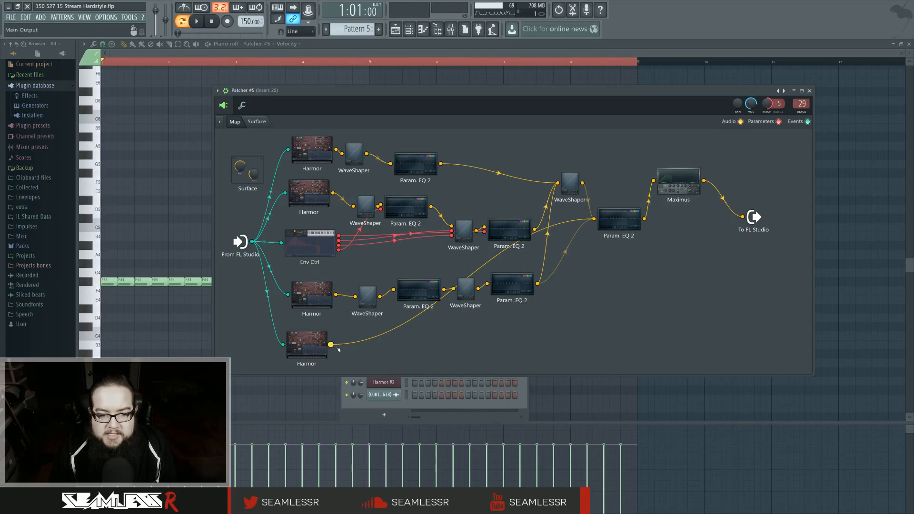
# Insert a Fruity WaveShaper after the new Harmor and open its editor beside the map
pyautogui.press('F8')
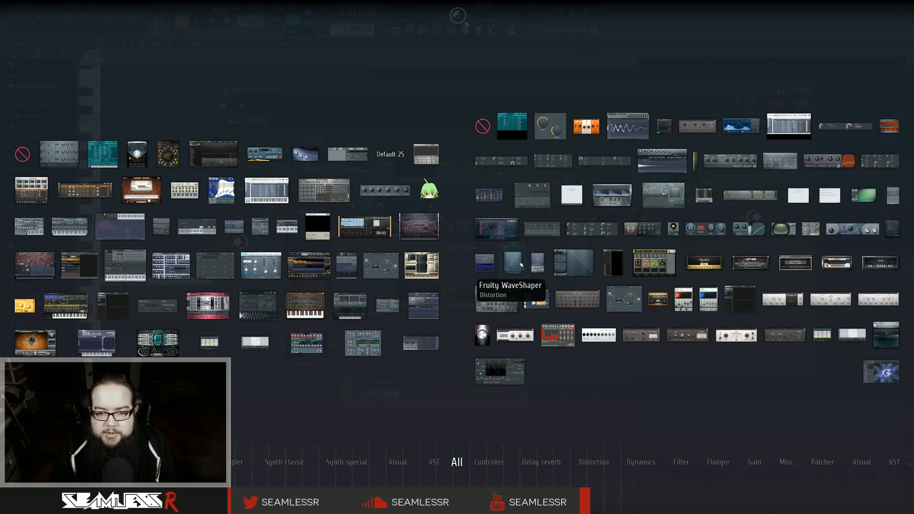
pyautogui.click(496, 299)
pyautogui.moveTo(347, 344); pyautogui.dragTo(353, 345)
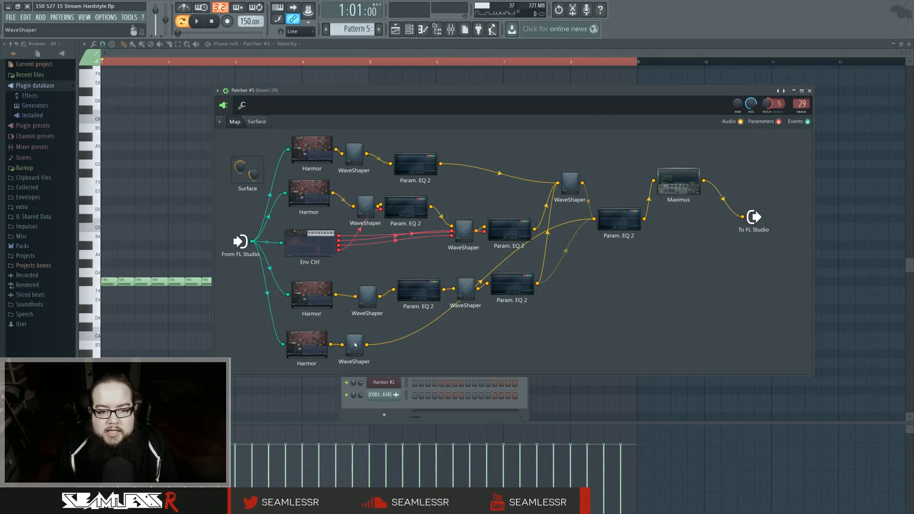
pyautogui.doubleClick(353, 345)
pyautogui.moveTo(166, 112); pyautogui.dragTo(651, 184)
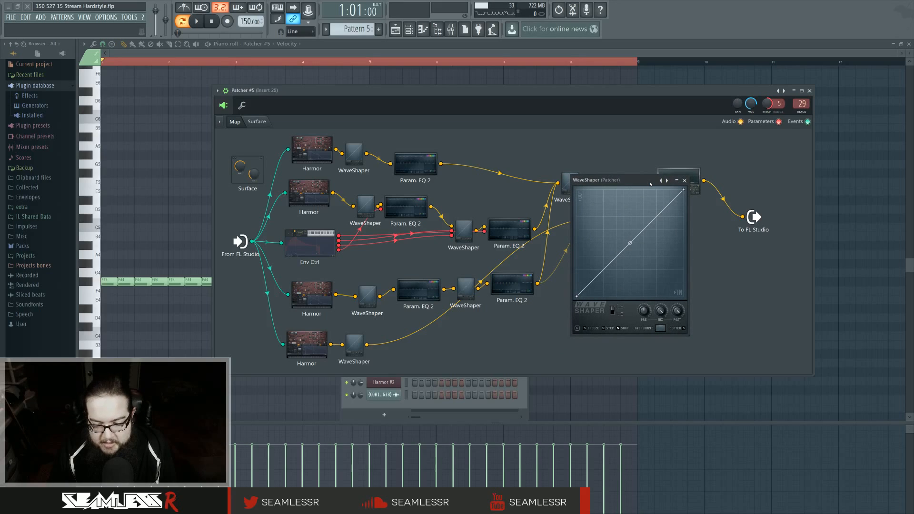
# Audition the new layer and bend the WaveShaper curve into hard clipping by moving its middle point to 0.00, 1.00
pyautogui.press('space')
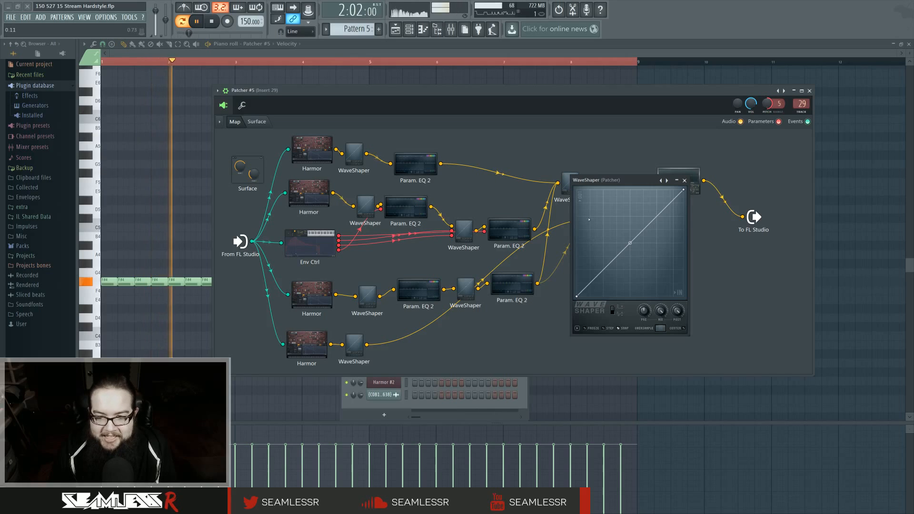
pyautogui.press('space')
pyautogui.moveTo(634, 183); pyautogui.dragTo(599, 222)
pyautogui.press('space')
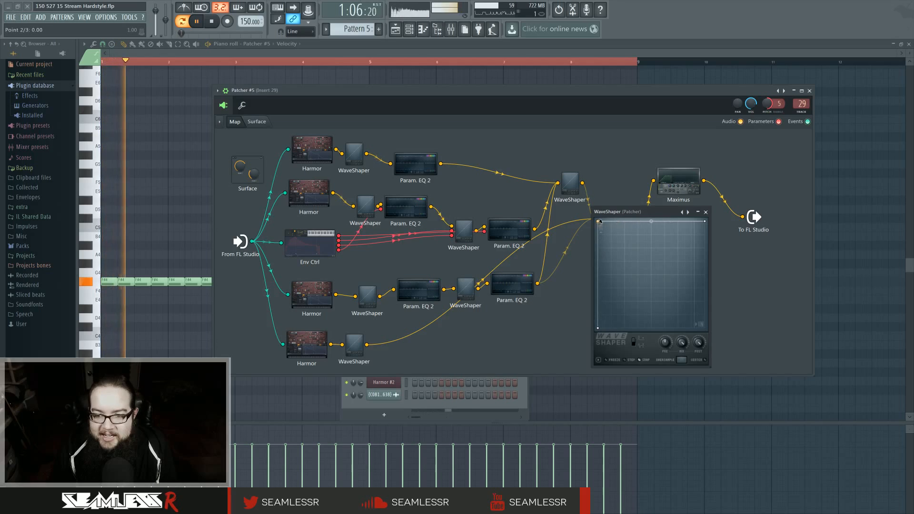
pyautogui.press('space')
# Reshape the new Harmor's volume envelope during playback into a much shorter full-level burst with an abrupt drop
pyautogui.doubleClick(312, 335)
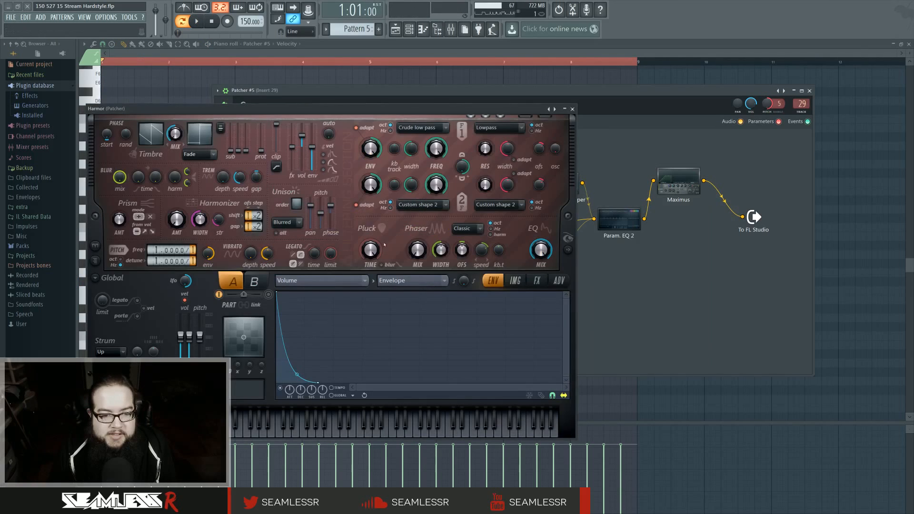
pyautogui.press('space')
pyautogui.moveTo(299, 374); pyautogui.dragTo(297, 291)
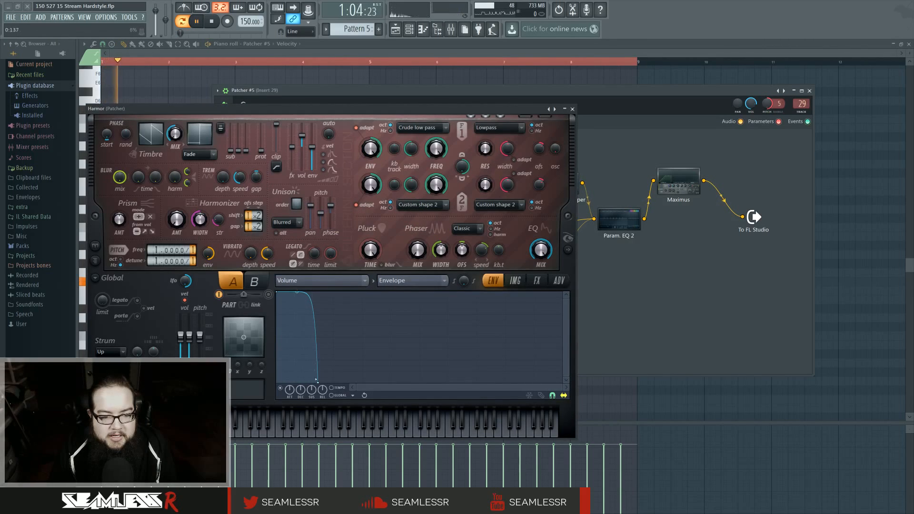
pyautogui.moveTo(318, 381); pyautogui.dragTo(294, 383)
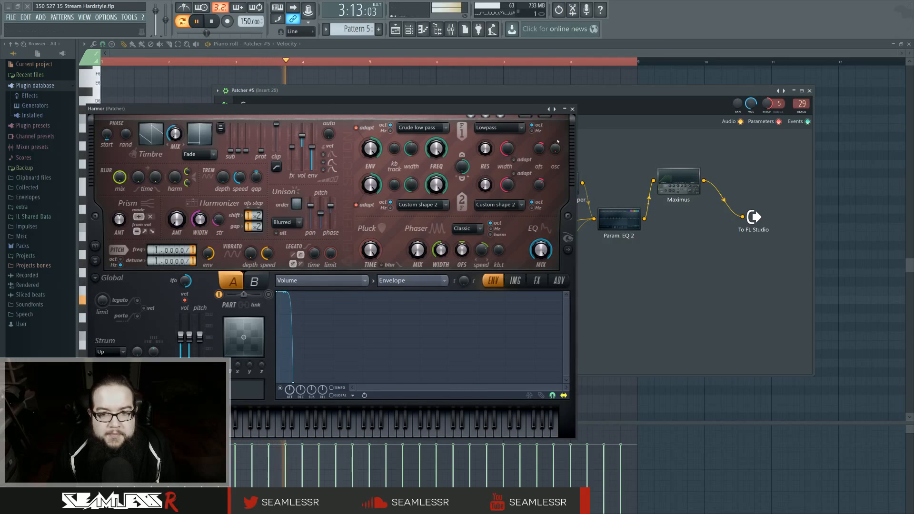
pyautogui.click(573, 109)
pyautogui.press('space')
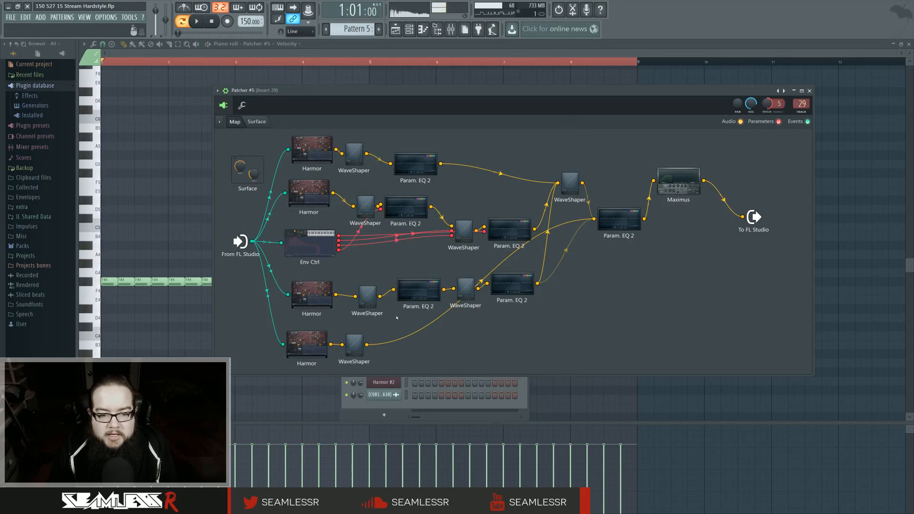
# Insert a Param. EQ 2 between the new Harmor and its WaveShaper, open the equalizer and start playback
pyautogui.middleClick(371, 348)
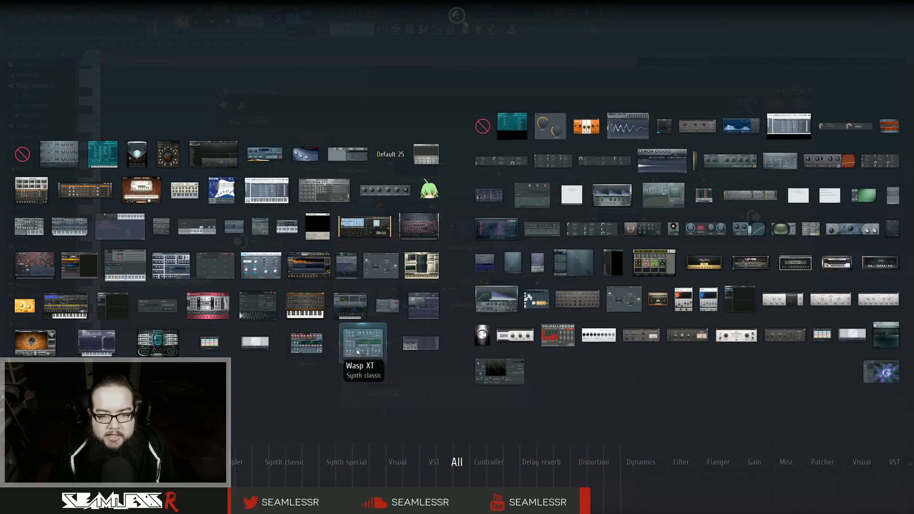
pyautogui.moveTo(497, 227); pyautogui.dragTo(353, 345)
pyautogui.doubleClick(354, 345)
pyautogui.press('space')
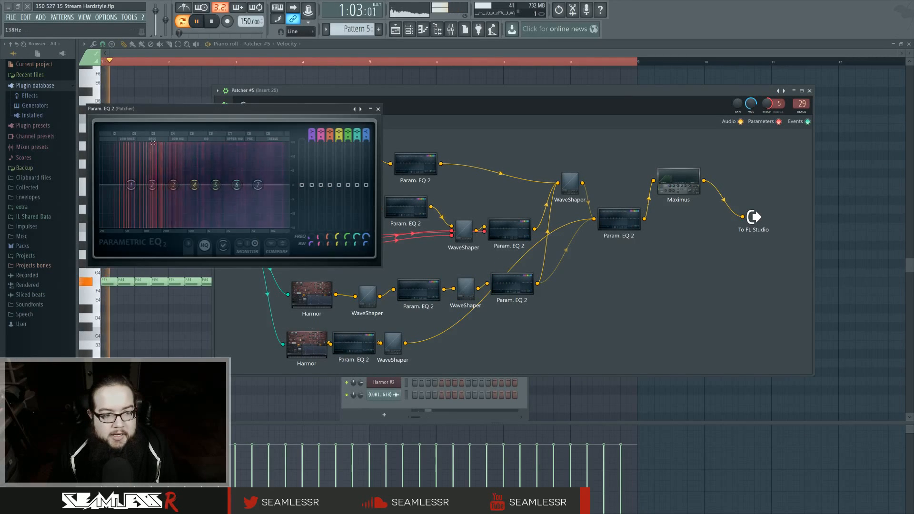
# Cut the lows with band 1 and boost band 3 slightly around 558 Hz in the new Param. EQ 2 during playback
pyautogui.moveTo(131, 185); pyautogui.dragTo(143, 221)
pyautogui.moveTo(173, 185)
pyautogui.mouseDown()
pyautogui.moveTo(162, 171)
pyautogui.moveTo(202, 169)
pyautogui.moveTo(183, 171)
pyautogui.mouseUp()
pyautogui.moveTo(142, 226); pyautogui.dragTo(133, 221)
pyautogui.moveTo(182, 171); pyautogui.dragTo(182, 176)
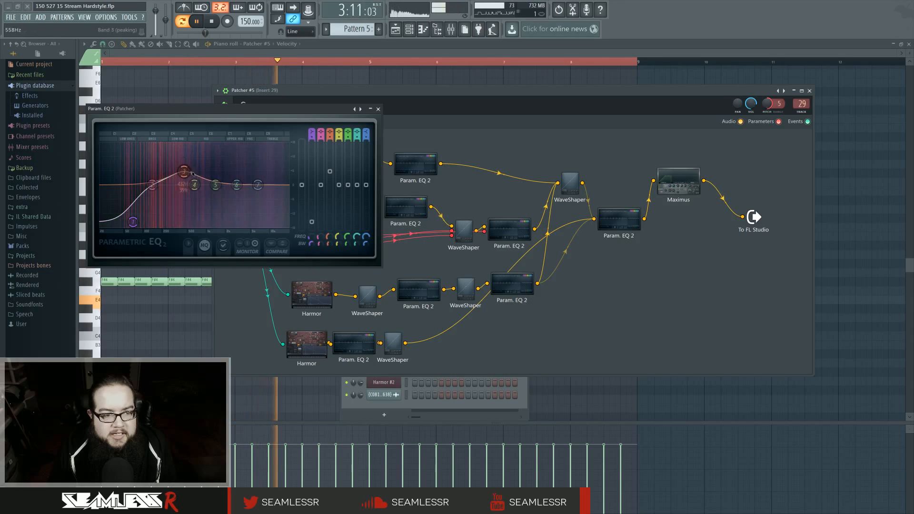
pyautogui.press('space')
# Extend the new chain with copies of its Param. EQ 2 and WaveShaper placed in series before the final EQ
pyautogui.rightClick(362, 343)
pyautogui.click(369, 355)
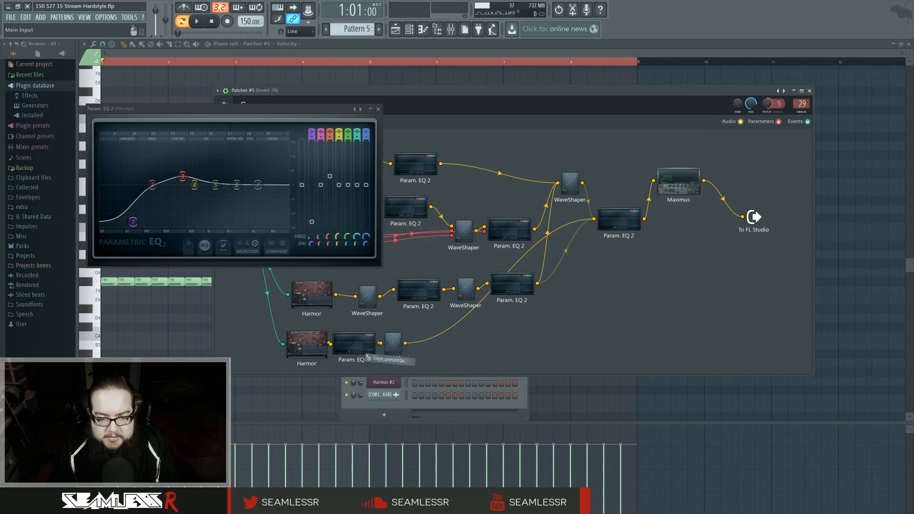
pyautogui.moveTo(390, 351); pyautogui.dragTo(497, 342)
pyautogui.rightClick(400, 343)
pyautogui.click(414, 355)
# Raise band 3 to a strong boost near 762 Hz and move band 1's low cut to about 144 Hz while auditioning
pyautogui.press('space')
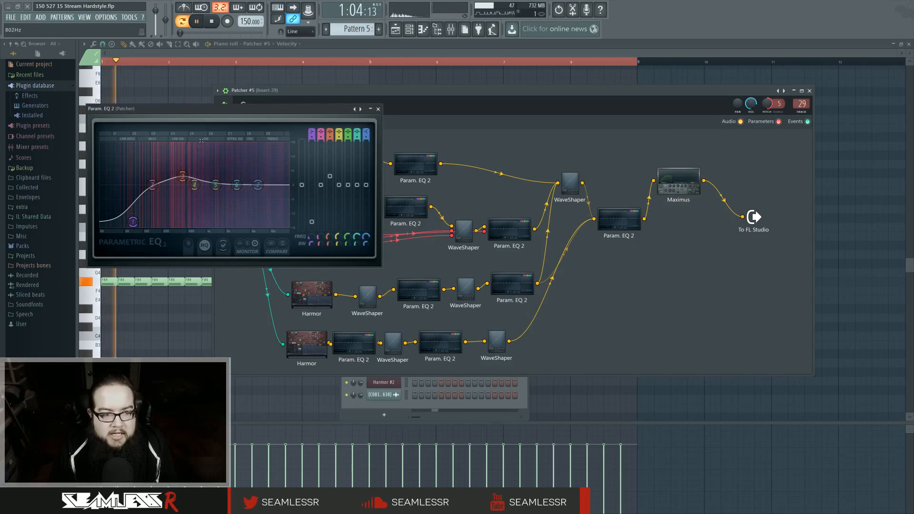
pyautogui.moveTo(182, 176); pyautogui.dragTo(202, 153)
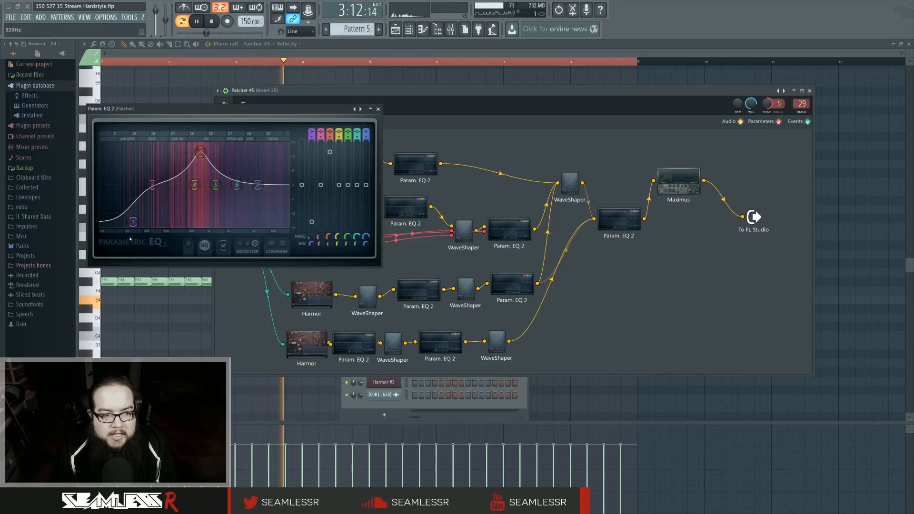
pyautogui.moveTo(133, 222); pyautogui.dragTo(151, 224)
pyautogui.press('space')
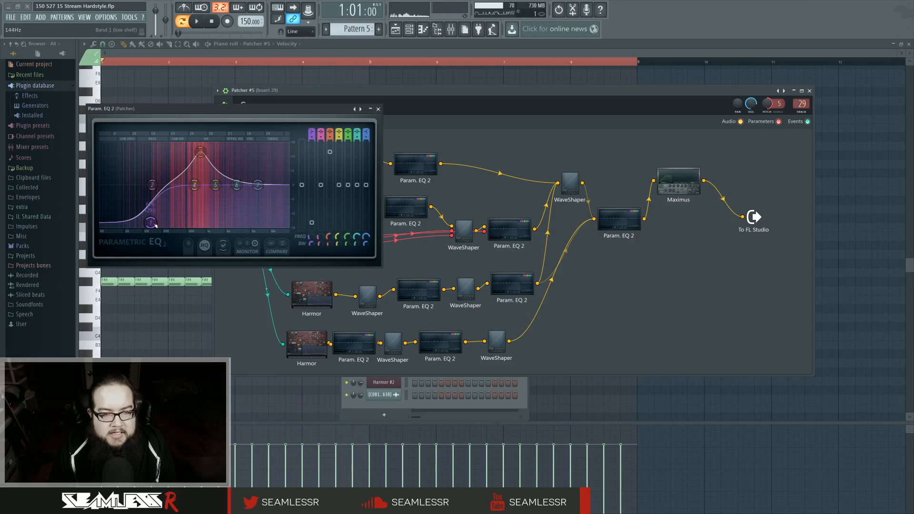
pyautogui.press('space')
pyautogui.moveTo(201, 152); pyautogui.dragTo(202, 157)
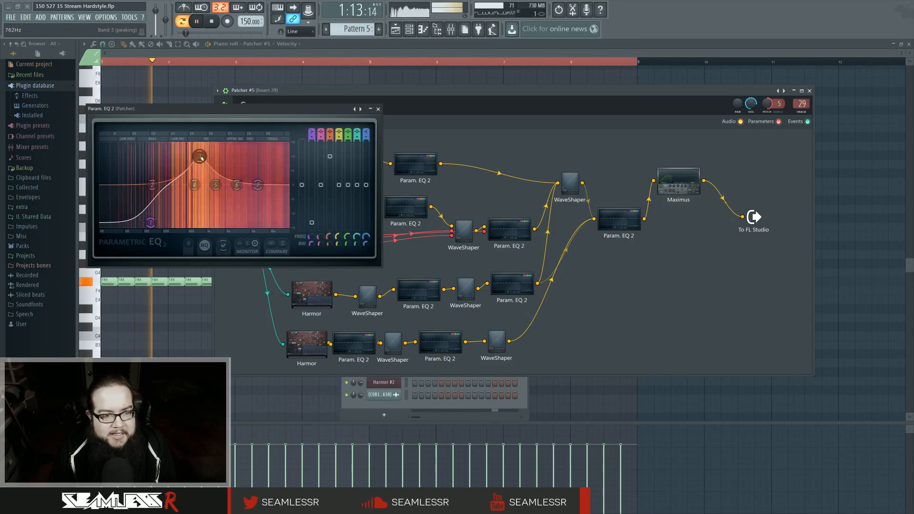
pyautogui.press('space')
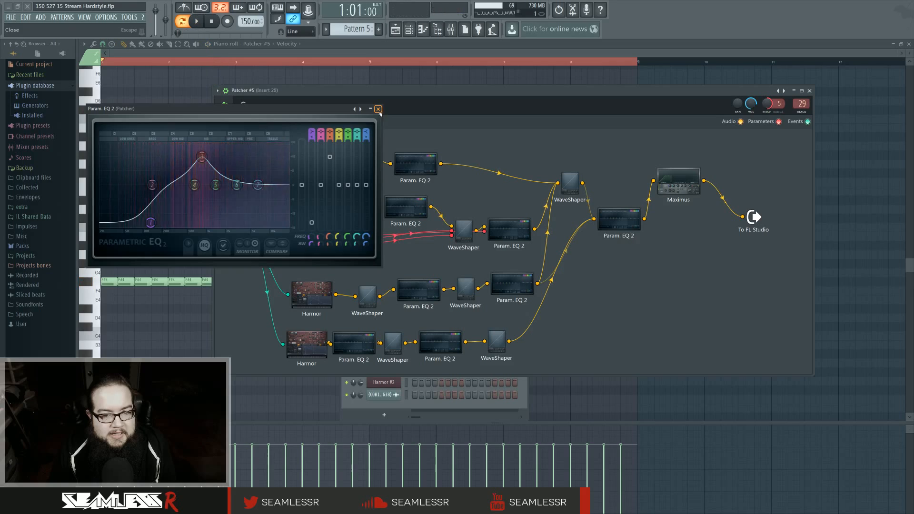
pyautogui.click(379, 109)
# Enlarge the Patcher window's height and move the final Param. EQ 2 closer to Maximus while Pattern 5 plays
pyautogui.moveTo(817, 378); pyautogui.dragTo(820, 414)
pyautogui.press('space')
pyautogui.moveTo(614, 230); pyautogui.dragTo(626, 239)
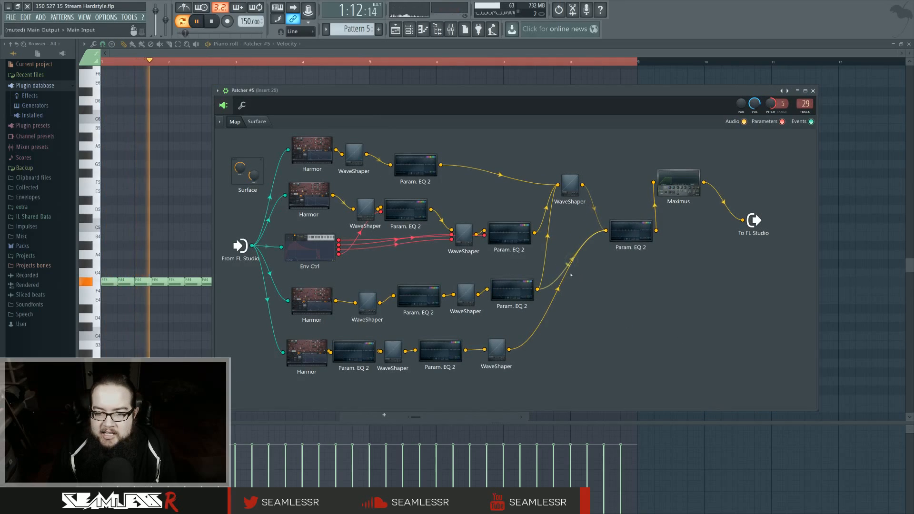
# Play Pattern 5 in short takes to compare the layers, re-enabling the muted links into the final Param. EQ 2
pyautogui.press('space')
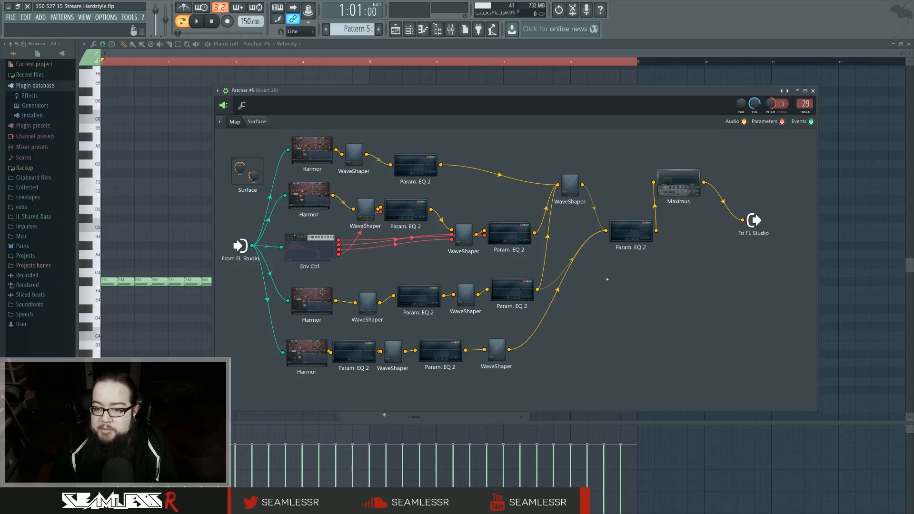
pyautogui.press('space')
pyautogui.press('space')
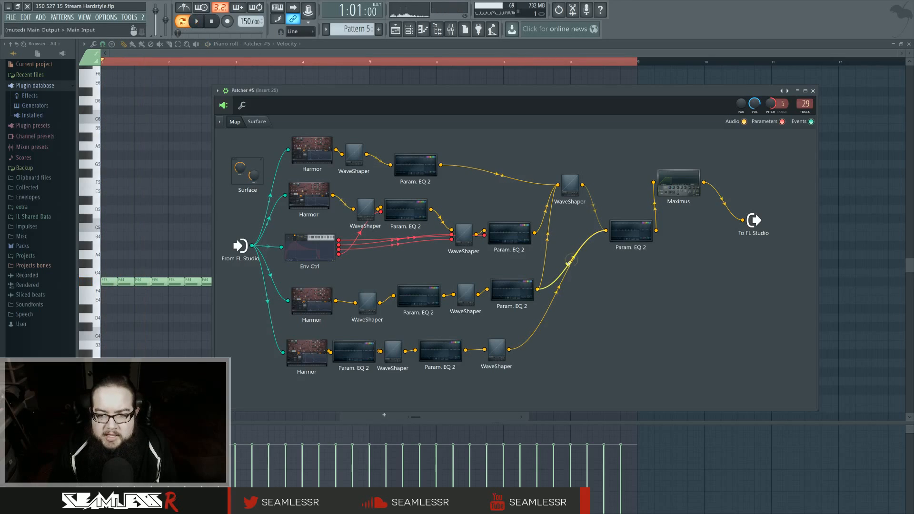
pyautogui.press('space')
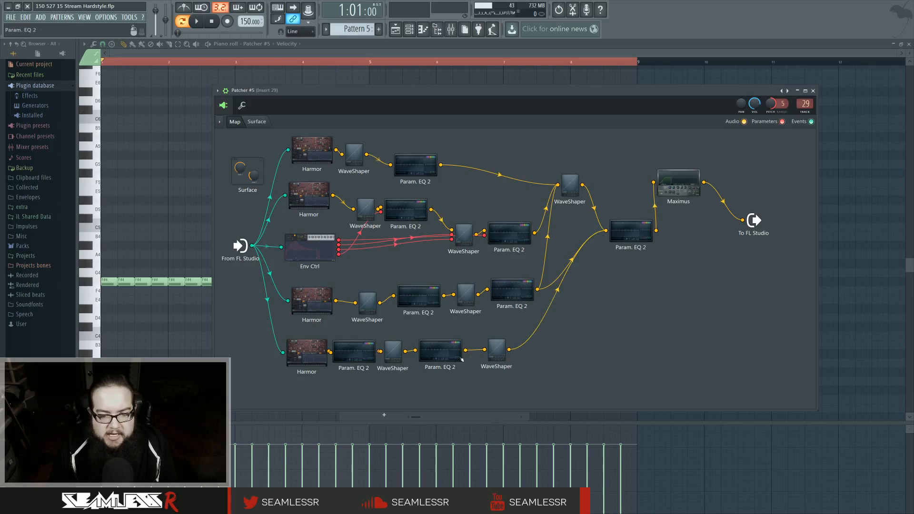
# Space the lowest chain's second Param. EQ 2, first WaveShaper and Harmor more evenly while auditioning all layers together
pyautogui.moveTo(461, 359); pyautogui.dragTo(469, 360)
pyautogui.press('space')
pyautogui.moveTo(393, 352); pyautogui.dragTo(397, 352)
pyautogui.moveTo(309, 353)
pyautogui.mouseDown()
pyautogui.moveTo(351, 353)
pyautogui.moveTo(305, 353)
pyautogui.mouseUp()
pyautogui.press('space')
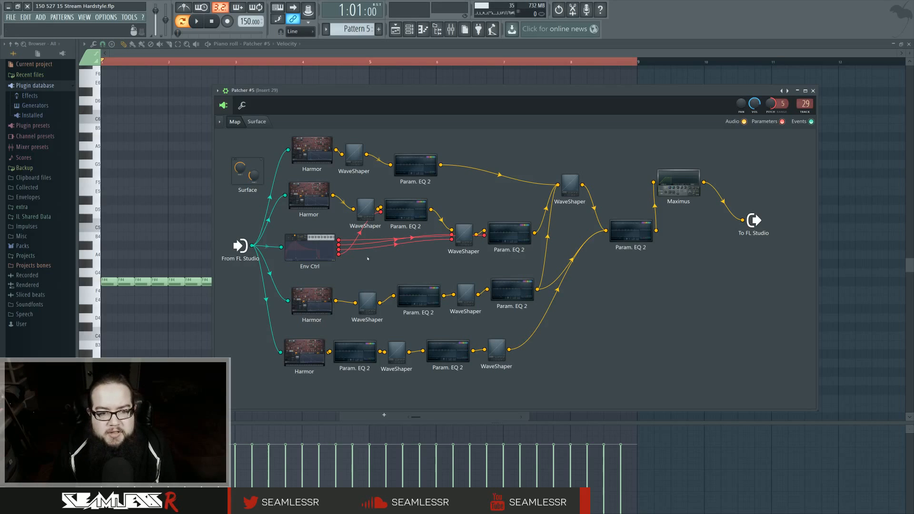
# Examine the envelope in the Env Ctrl module that modulates the second chain, and close its editor
pyautogui.click(317, 242)
pyautogui.moveTo(282, 112); pyautogui.dragTo(402, 144)
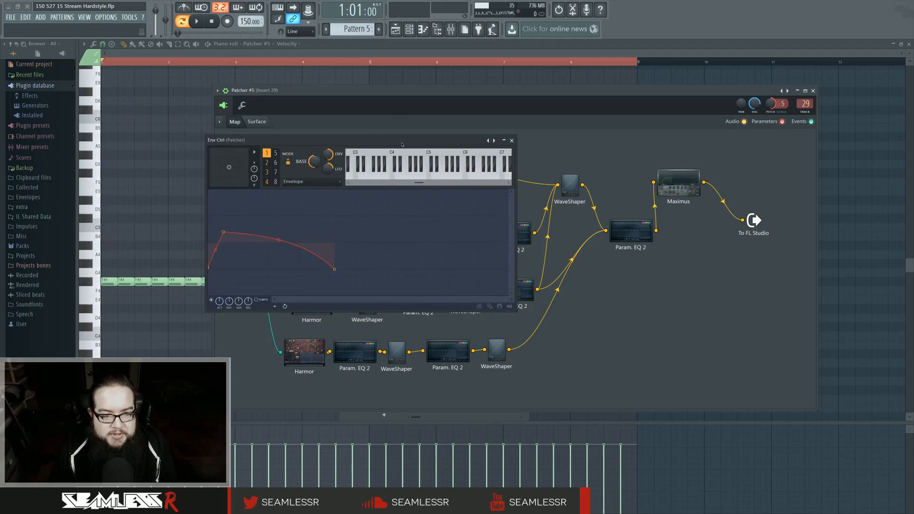
pyautogui.click(513, 140)
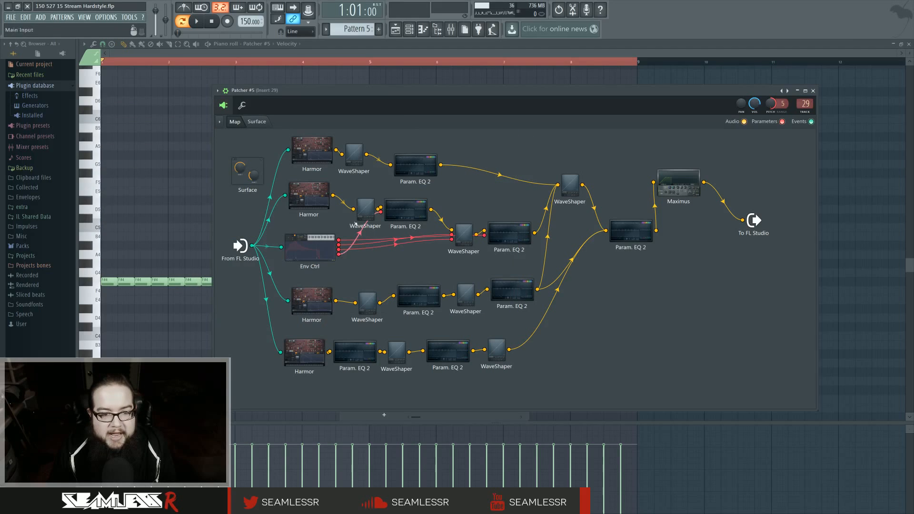
# Open the second chain's Harmor and display its Volume envelope while Pattern 5 plays
pyautogui.doubleClick(319, 197)
pyautogui.click(495, 281)
pyautogui.click(347, 281)
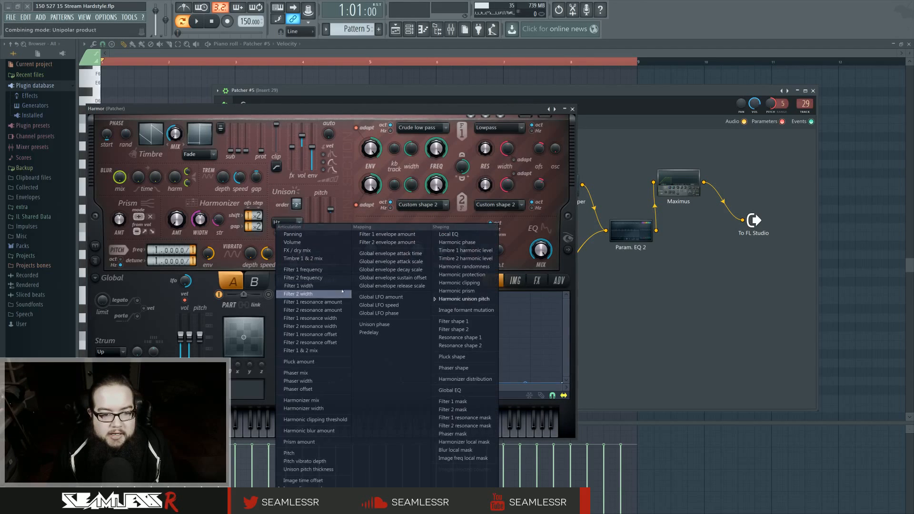
pyautogui.click(293, 242)
pyautogui.press('space')
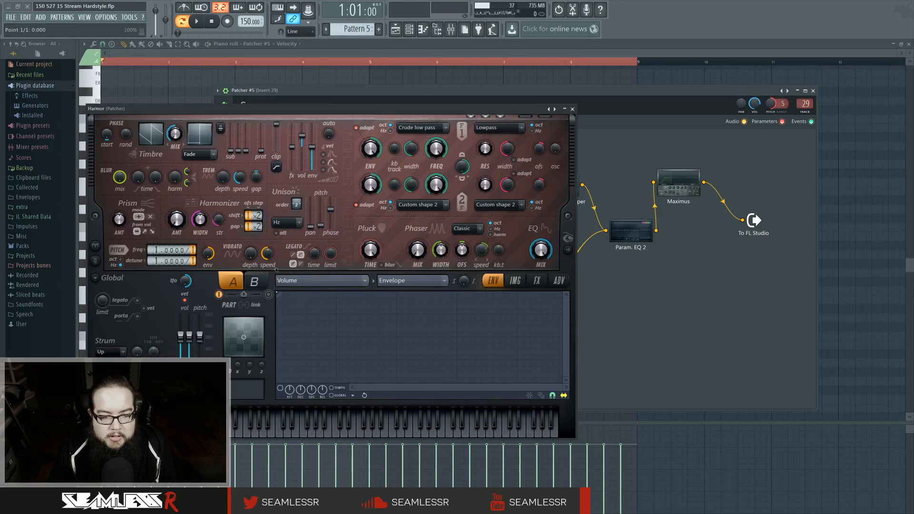
pyautogui.press('space')
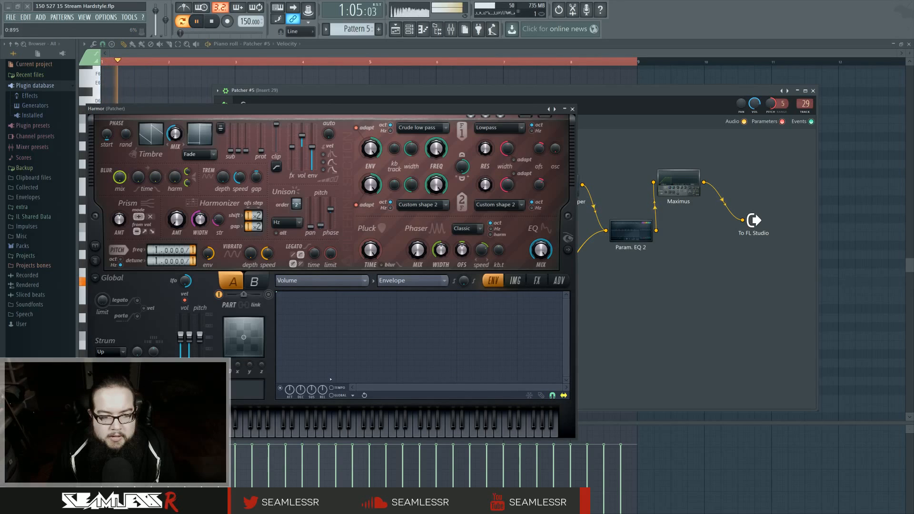
# Add a zero-level second point to the Volume envelope, mark it as Sustain / loop end and shorten the decay
pyautogui.rightClick(331, 383)
pyautogui.rightClick(331, 383)
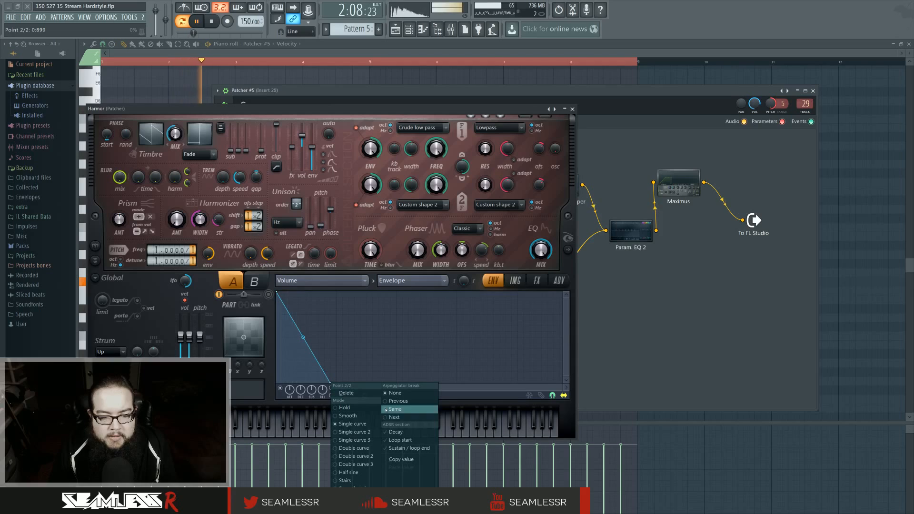
pyautogui.click(403, 448)
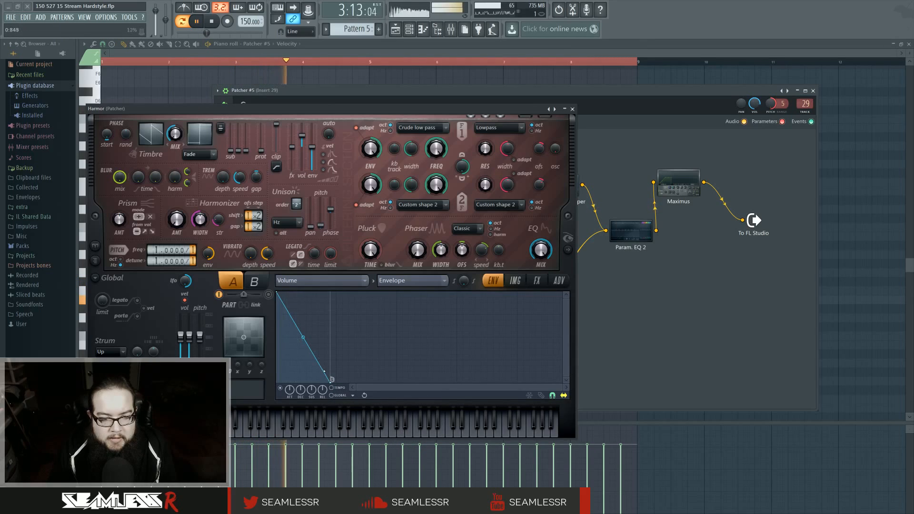
pyautogui.moveTo(332, 381); pyautogui.dragTo(308, 381)
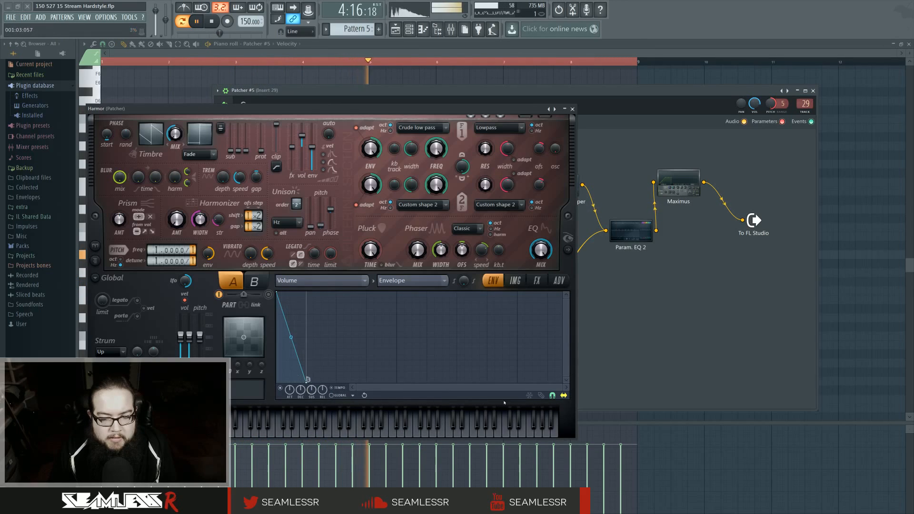
# Reshape the Volume envelope to hold near full level before a steep curved drop, moving the drop slightly later, and close Harmor
pyautogui.moveTo(561, 387); pyautogui.dragTo(506, 388)
pyautogui.moveTo(377, 338); pyautogui.dragTo(437, 383)
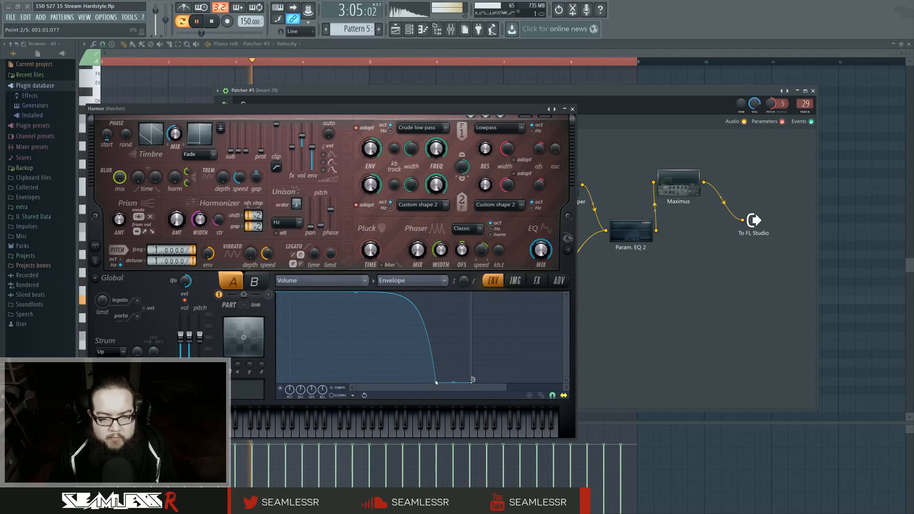
pyautogui.press('space')
pyautogui.moveTo(436, 383)
pyautogui.mouseDown()
pyautogui.moveTo(379, 387)
pyautogui.moveTo(439, 384)
pyautogui.mouseUp()
pyautogui.press('space')
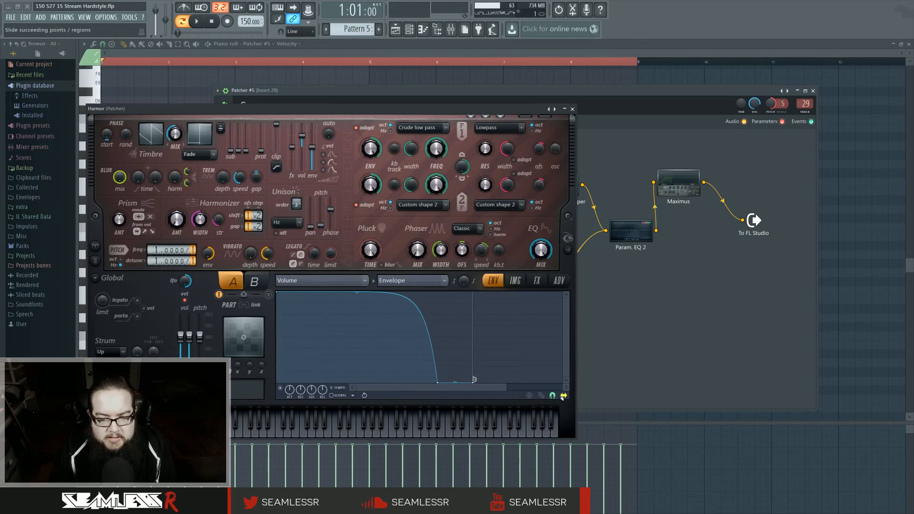
pyautogui.press('space')
pyautogui.moveTo(438, 383); pyautogui.dragTo(457, 383)
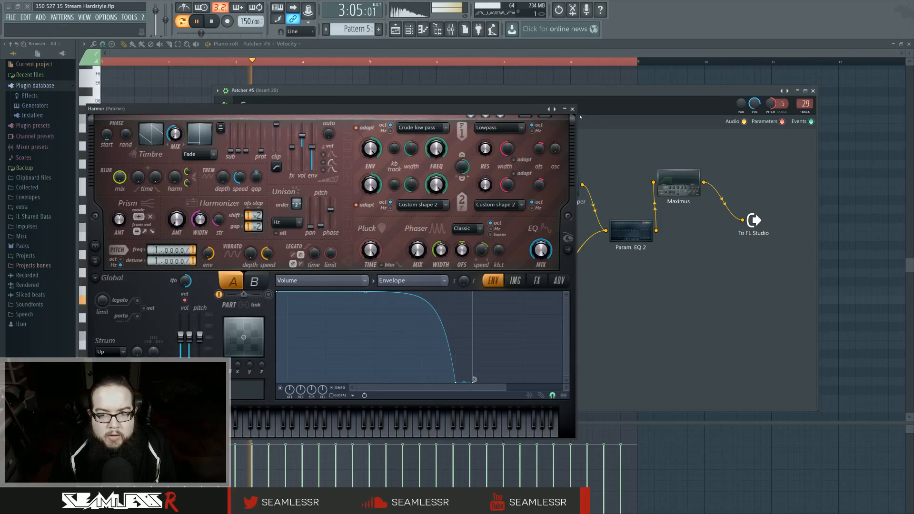
pyautogui.press('Escape')
pyautogui.press('space')
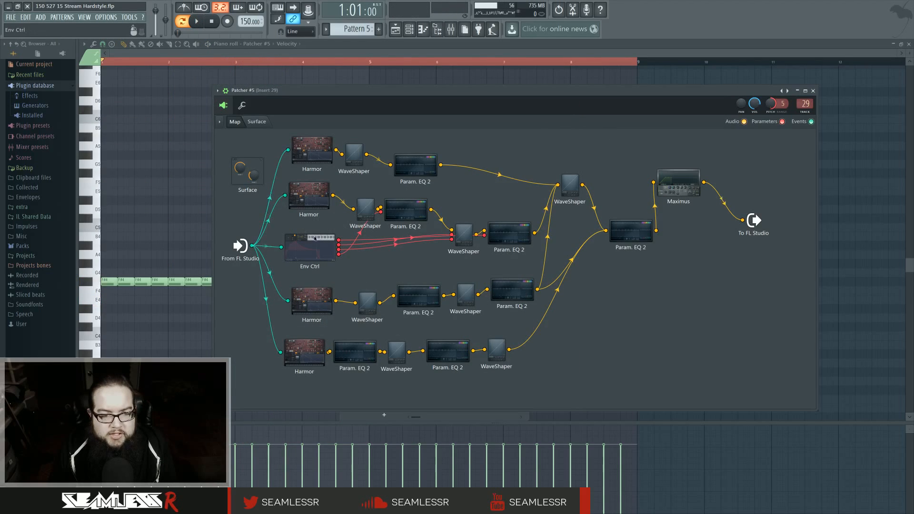
# Add a point shortly after the peak of Env Ctrl's envelope 1, slightly below it, and bend the following decay downward
pyautogui.click(315, 238)
pyautogui.moveTo(310, 140); pyautogui.dragTo(412, 166)
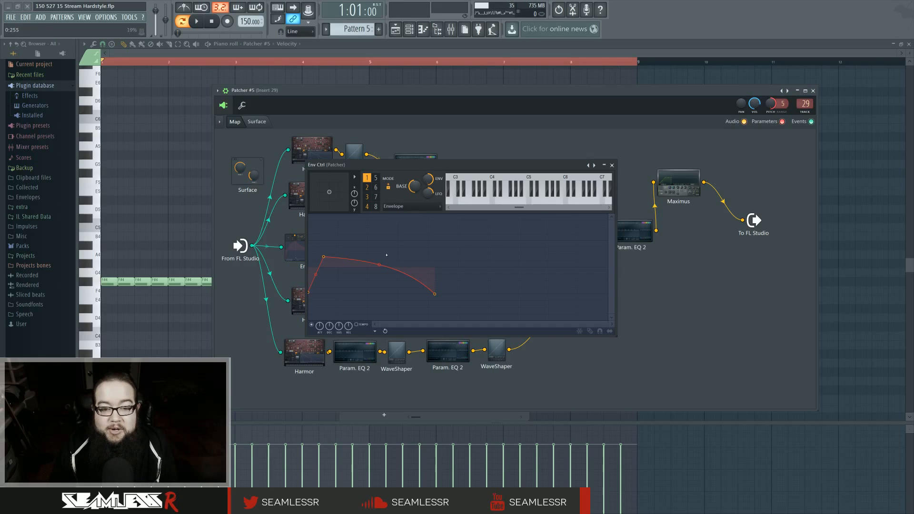
pyautogui.press('space')
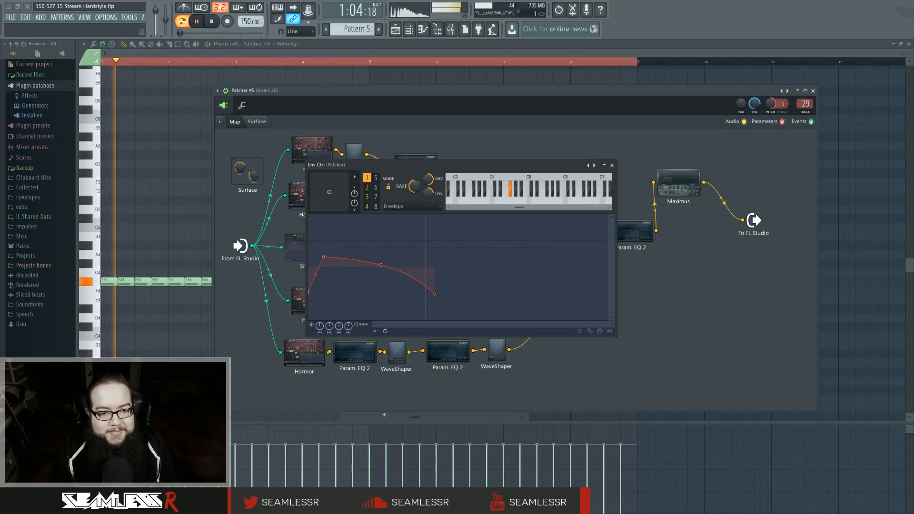
pyautogui.rightClick(380, 265)
pyautogui.rightClick(348, 260)
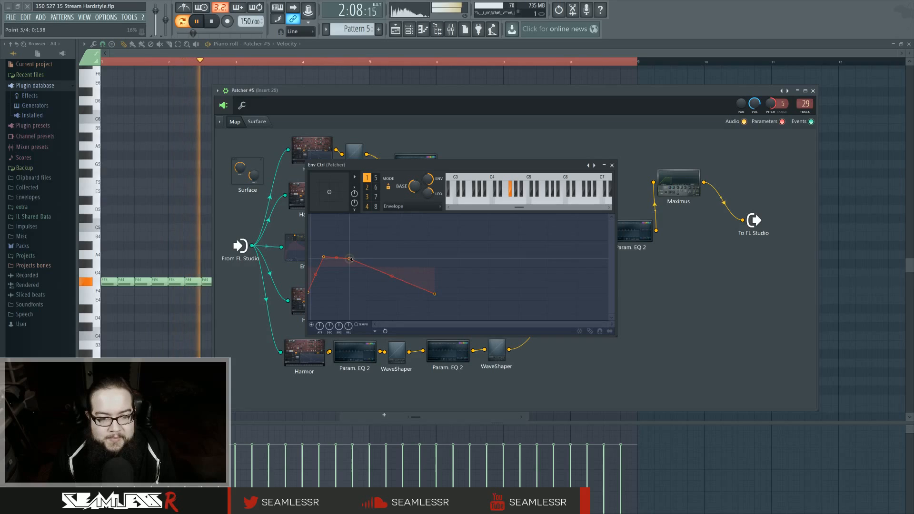
pyautogui.moveTo(394, 276); pyautogui.dragTo(394, 284)
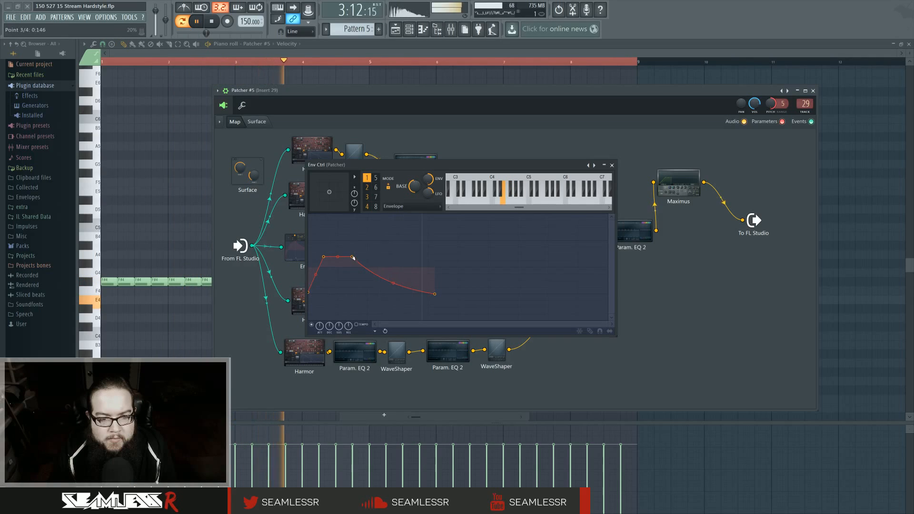
pyautogui.moveTo(352, 256); pyautogui.dragTo(353, 263)
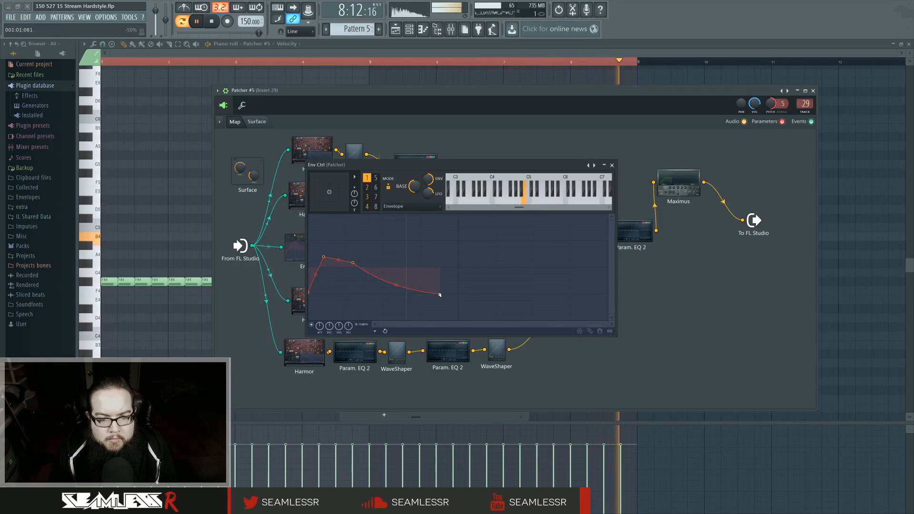
# Extend envelope 1's final point, bow its decay upward, level the peak with the next point and close the editor
pyautogui.moveTo(434, 294); pyautogui.dragTo(458, 294)
pyautogui.moveTo(406, 278); pyautogui.dragTo(405, 270)
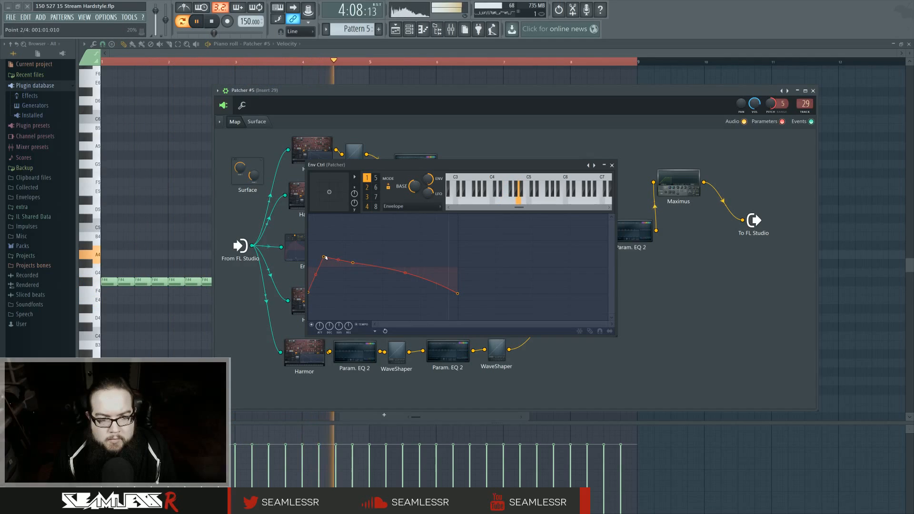
pyautogui.moveTo(323, 257); pyautogui.dragTo(353, 262)
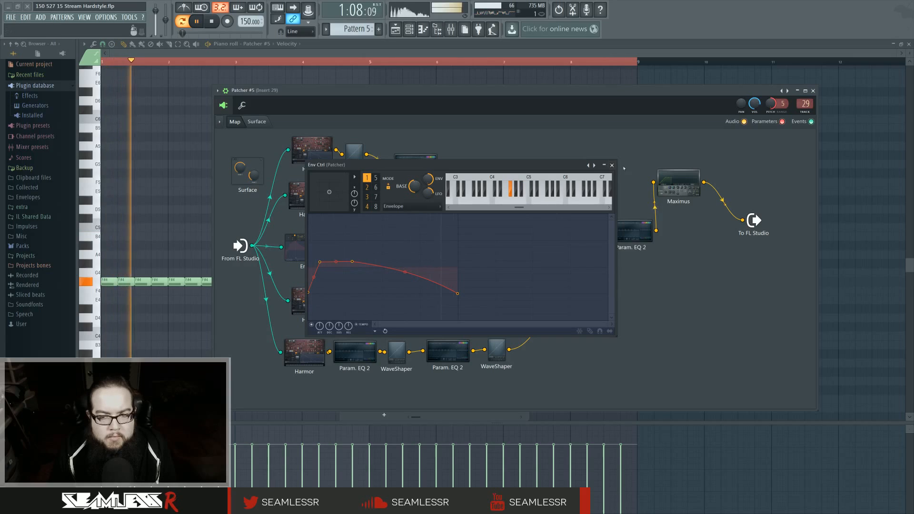
pyautogui.press('space')
pyautogui.click(612, 166)
# Fine-tune the base level of Env Ctrl's envelope 4 to 55% during playback and move the editor clear of the second chain
pyautogui.click(316, 243)
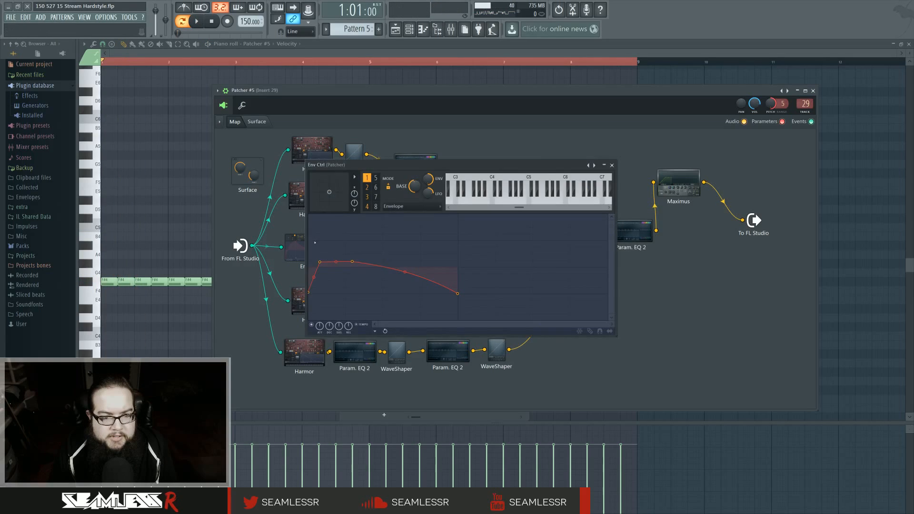
pyautogui.click(367, 188)
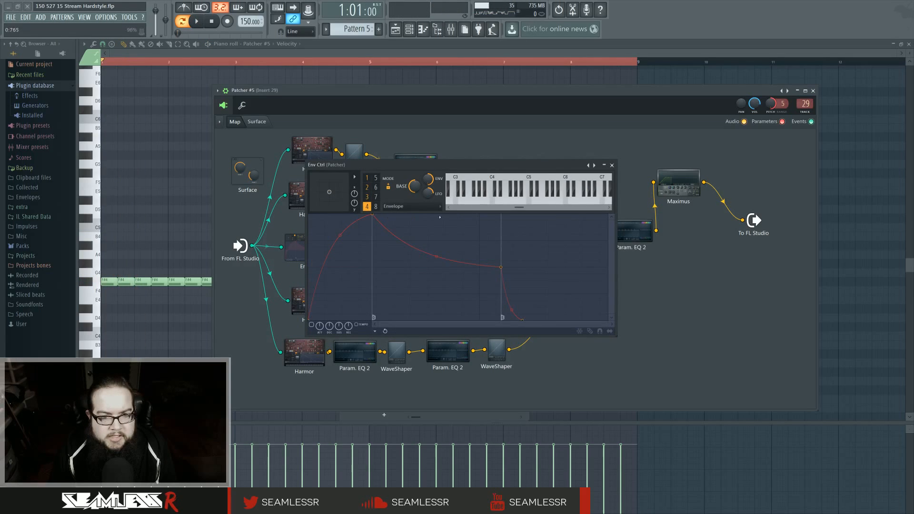
pyautogui.press('space')
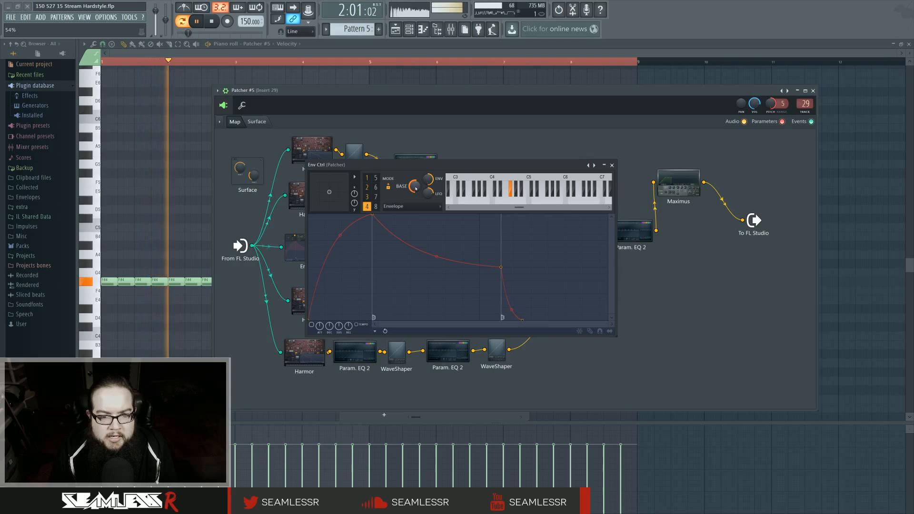
pyautogui.scroll(-5, 416, 187)
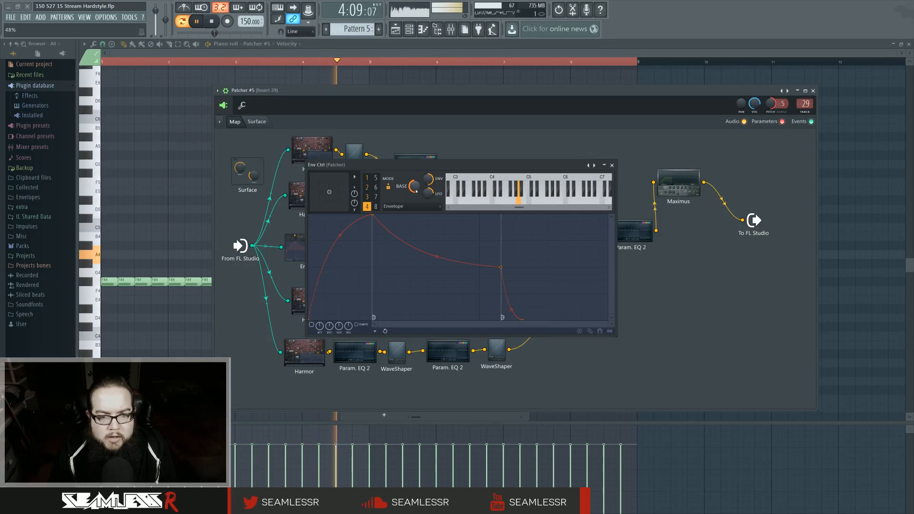
pyautogui.scroll(-2, 416, 190)
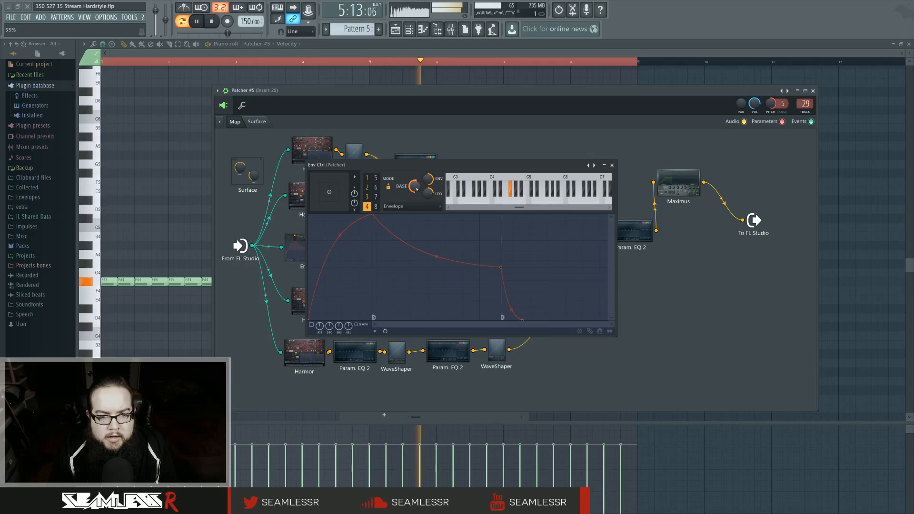
pyautogui.moveTo(420, 170); pyautogui.dragTo(559, 169)
# Examine the band 4 boost in the second chain's first Param. EQ 2 while Pattern 5 plays, and close the editor
pyautogui.doubleClick(406, 210)
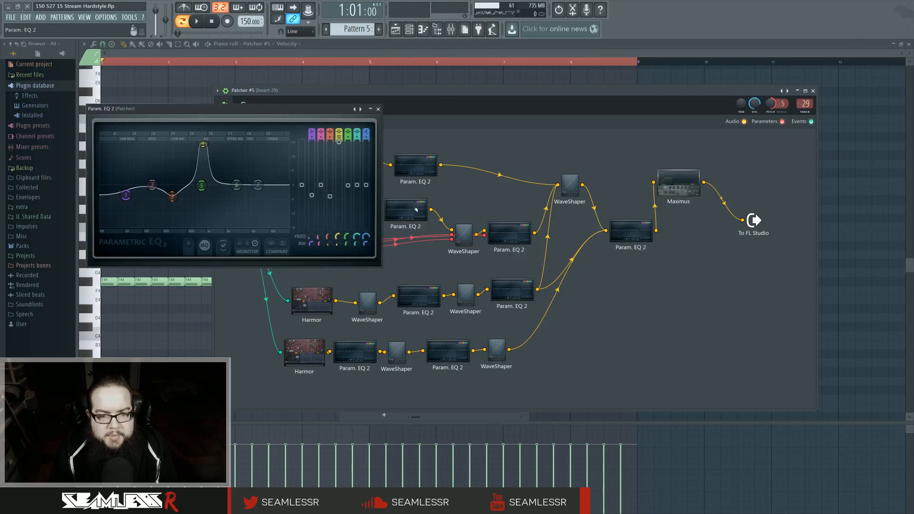
pyautogui.press('space')
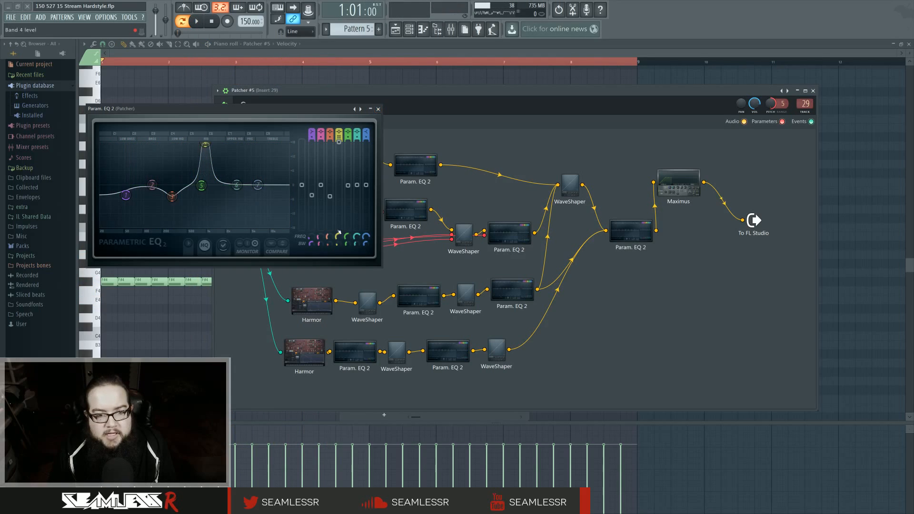
pyautogui.press('space')
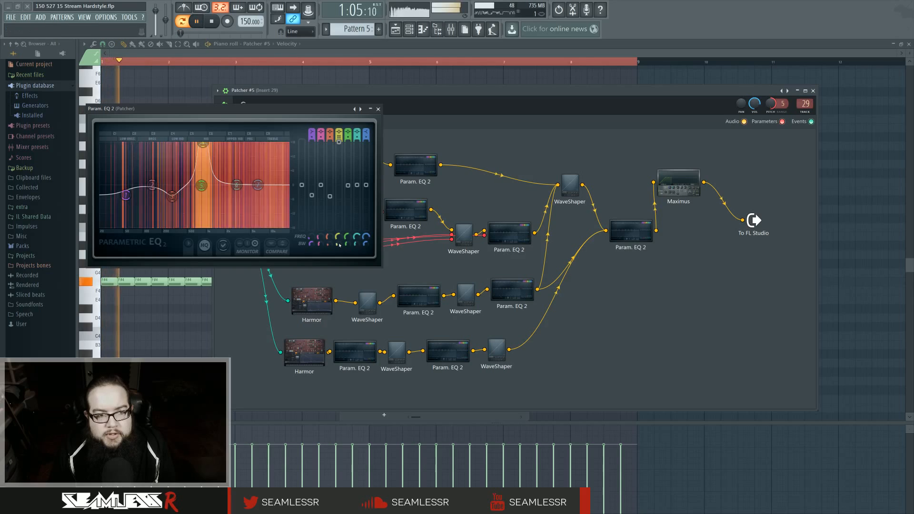
pyautogui.click(397, 208)
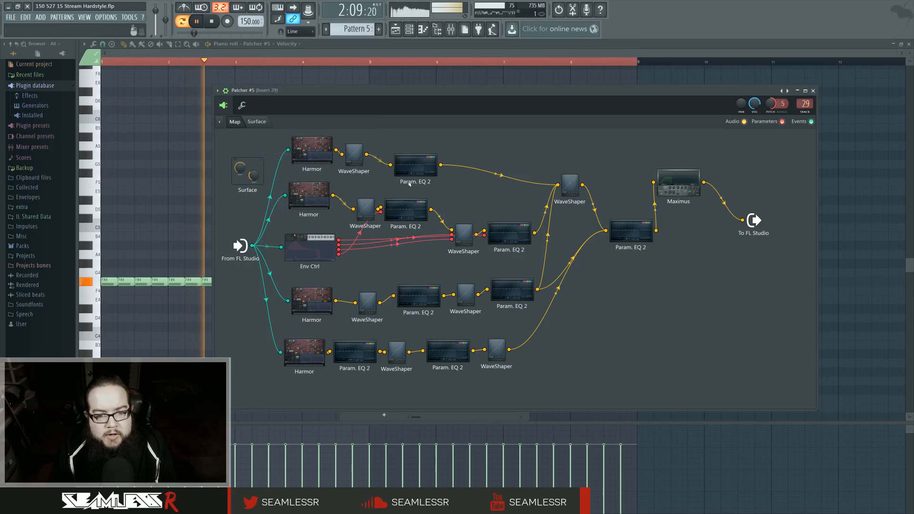
pyautogui.press('space')
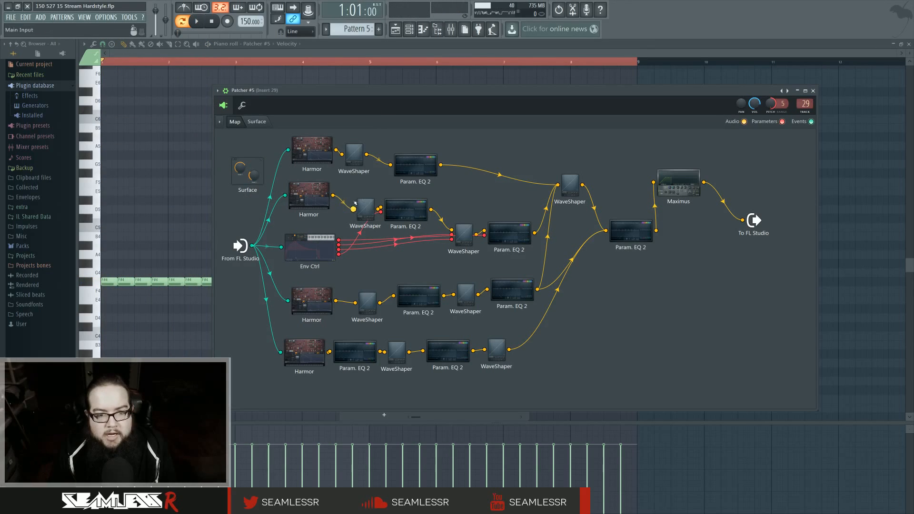
# Deepen the band 1 low-shelf cut at about 47 Hz in the second chain's first Param. EQ 2
pyautogui.click(397, 208)
pyautogui.press('space')
pyautogui.moveTo(126, 206)
pyautogui.mouseDown()
pyautogui.moveTo(109, 205)
pyautogui.moveTo(122, 213)
pyautogui.mouseUp()
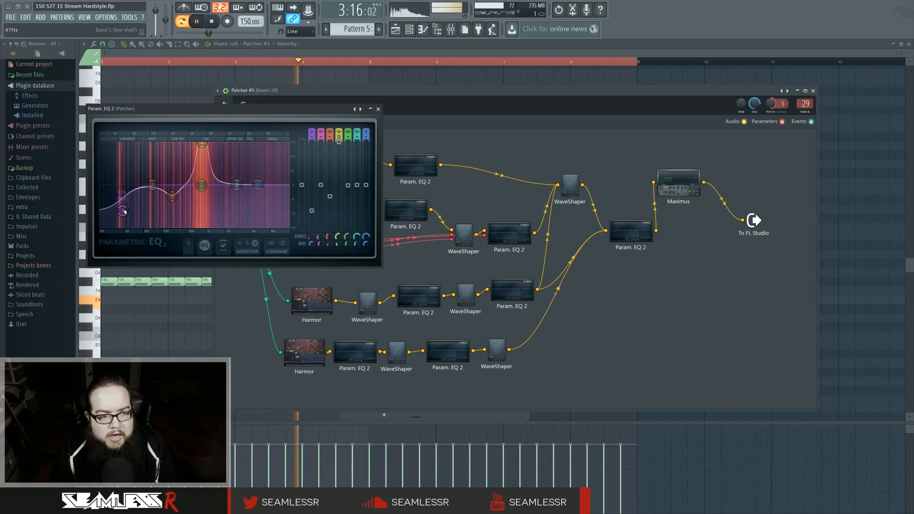
pyautogui.click(378, 109)
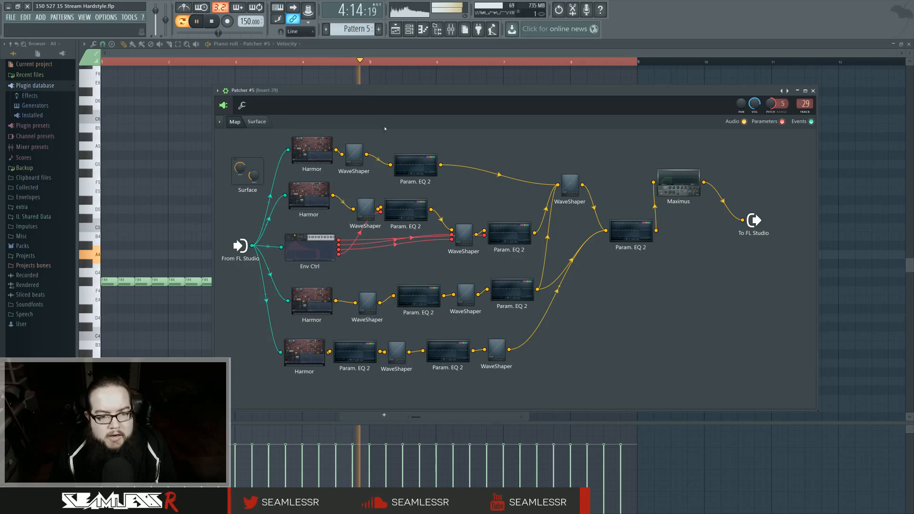
# Bend the decay of Env Ctrl's envelope 2 downward while auditioning Pattern 5
pyautogui.click(310, 250)
pyautogui.press('space')
pyautogui.click(507, 188)
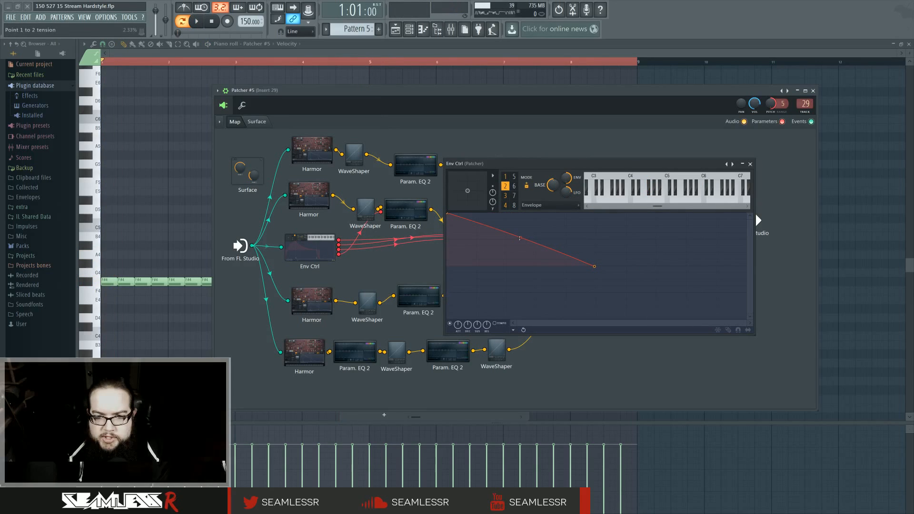
pyautogui.press('space')
pyautogui.moveTo(520, 238)
pyautogui.mouseDown()
pyautogui.moveTo(521, 215)
pyautogui.moveTo(521, 265)
pyautogui.moveTo(521, 250)
pyautogui.mouseUp()
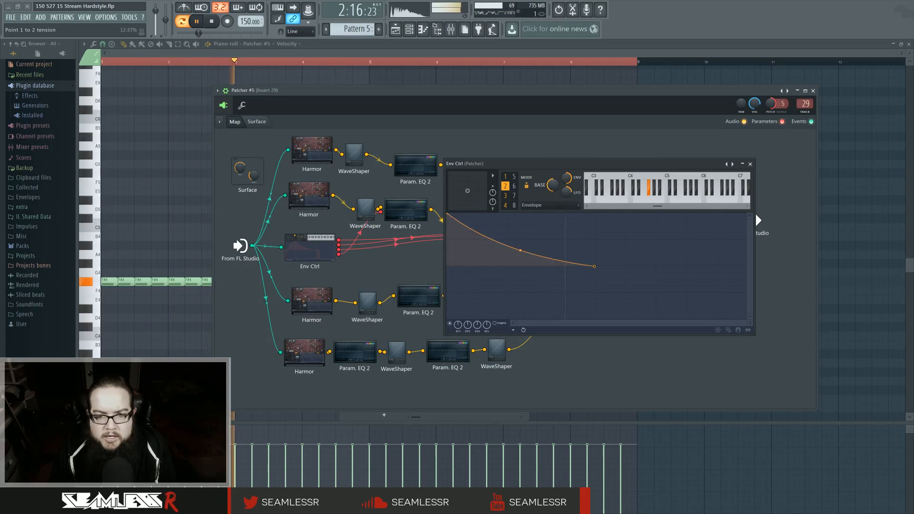
# Examine Env Ctrl's envelope 3 during playback and close the editor
pyautogui.click(506, 196)
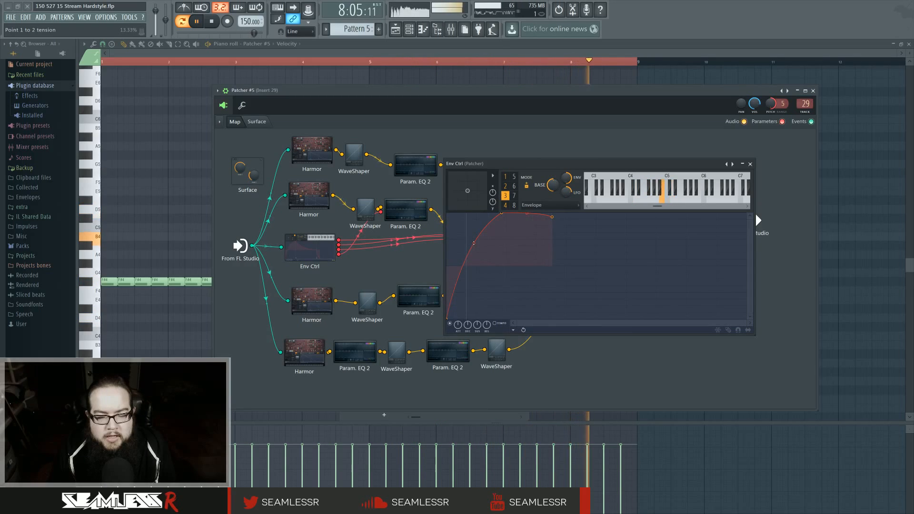
pyautogui.press('space')
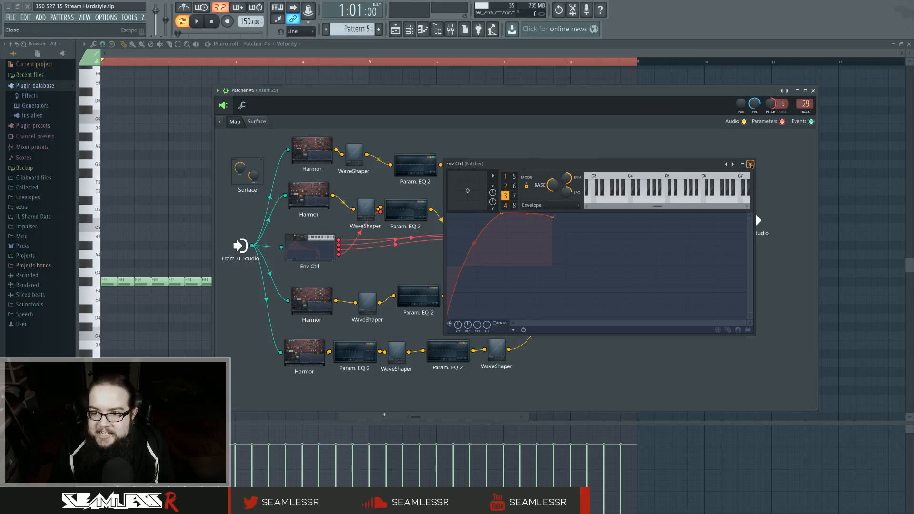
pyautogui.click(750, 164)
# Raise band 7 and shift it slightly lower in frequency in the second chain's last Param. EQ 2 while auditioning Pattern 5
pyautogui.click(512, 233)
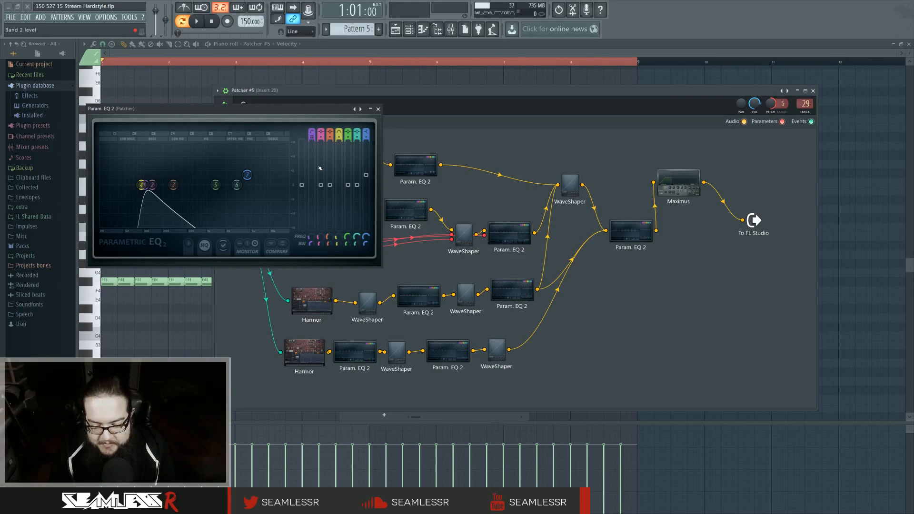
pyautogui.press('space')
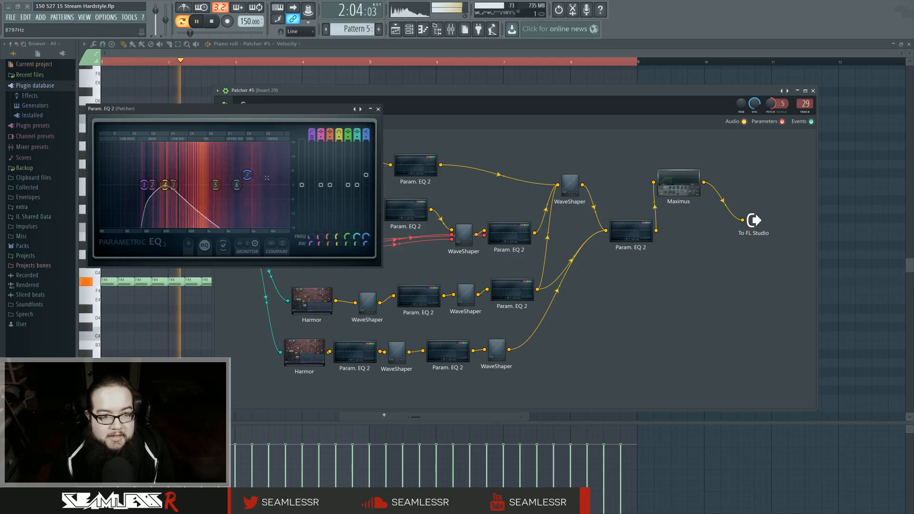
pyautogui.moveTo(247, 174); pyautogui.dragTo(242, 160)
pyautogui.click(378, 109)
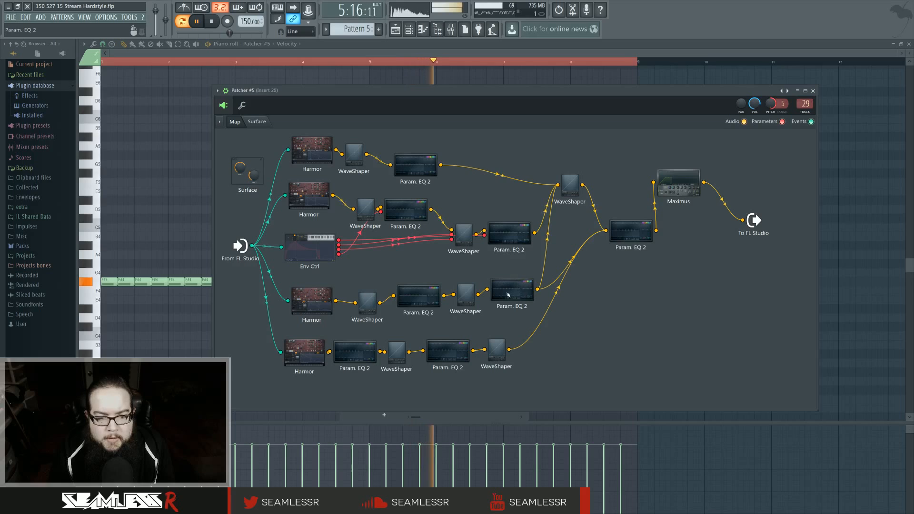
pyautogui.press('space')
# Examine the volume and pitch keyboard mappings in the fourth chain's Harmor, and return to its volume envelope
pyautogui.click(304, 348)
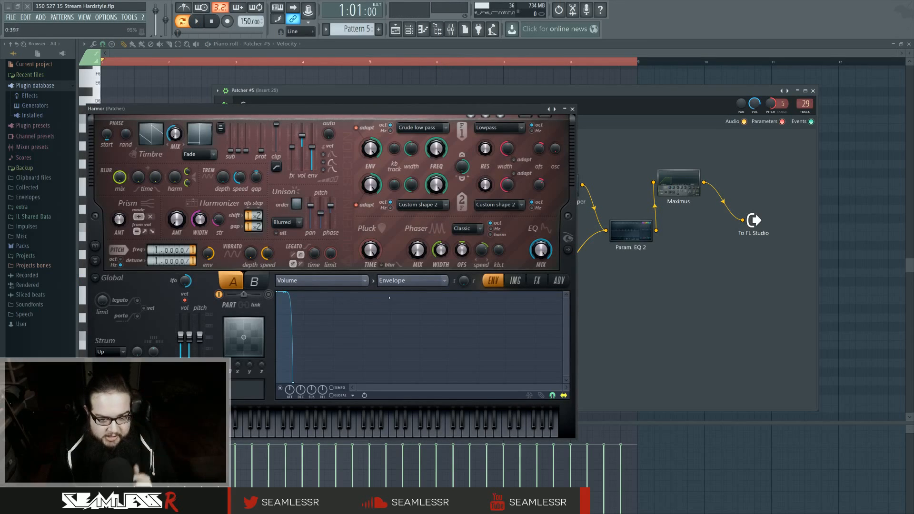
pyautogui.click(412, 281)
pyautogui.click(407, 310)
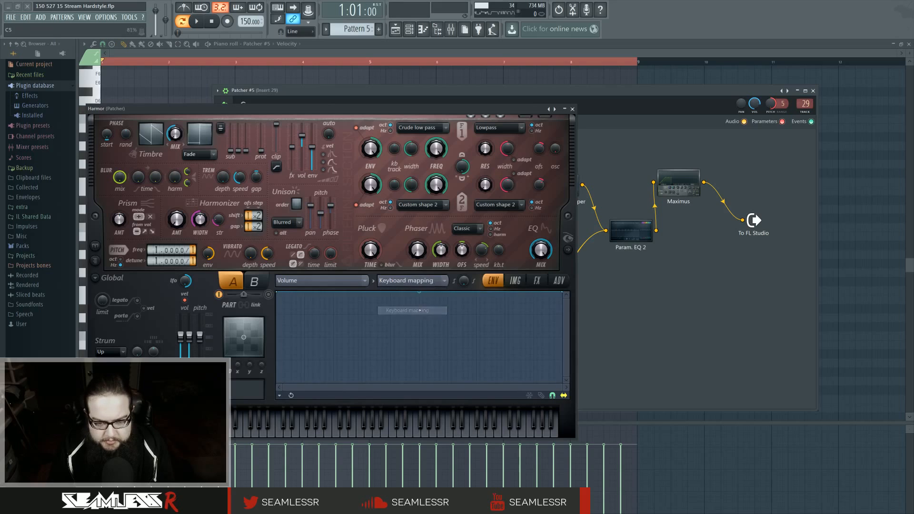
pyautogui.click(426, 281)
pyautogui.click(322, 281)
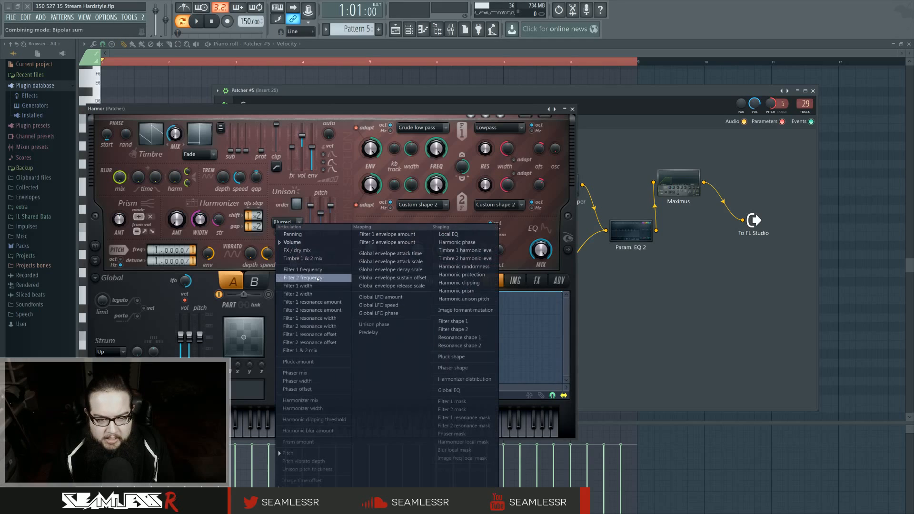
pyautogui.click(290, 453)
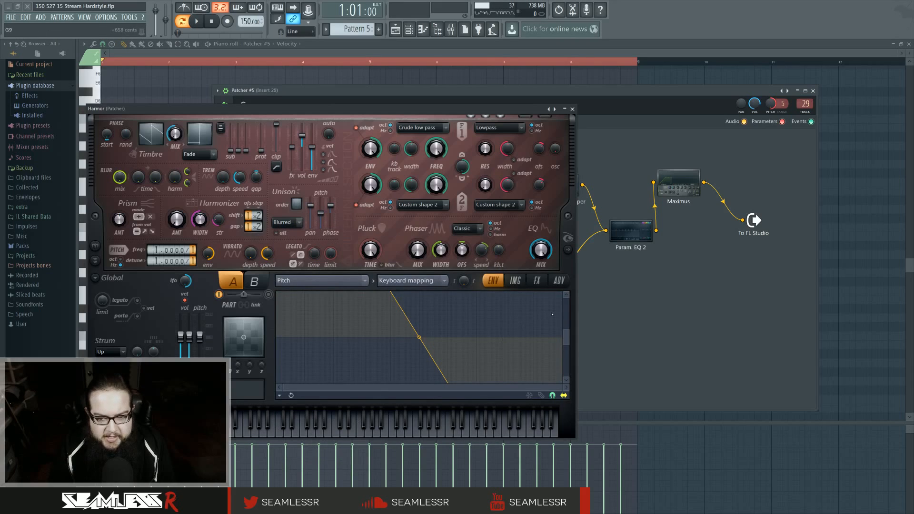
pyautogui.moveTo(566, 331); pyautogui.dragTo(567, 381)
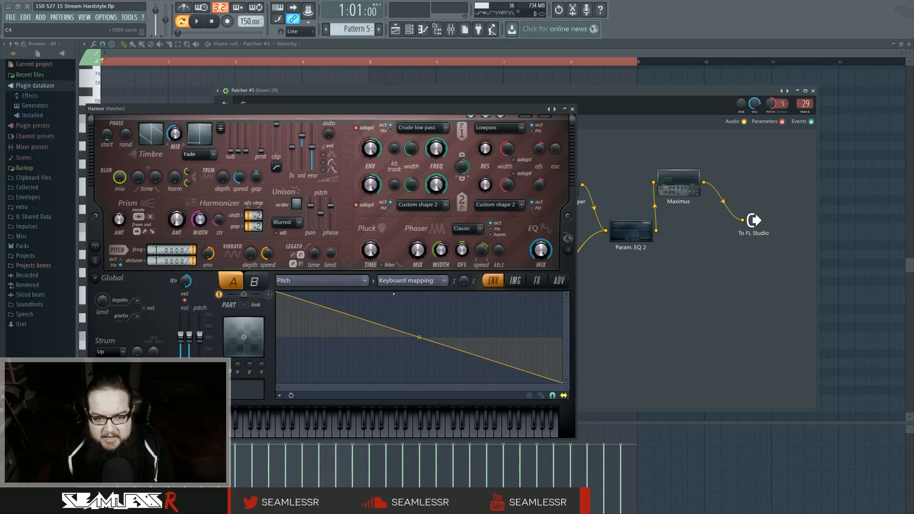
pyautogui.click(367, 283)
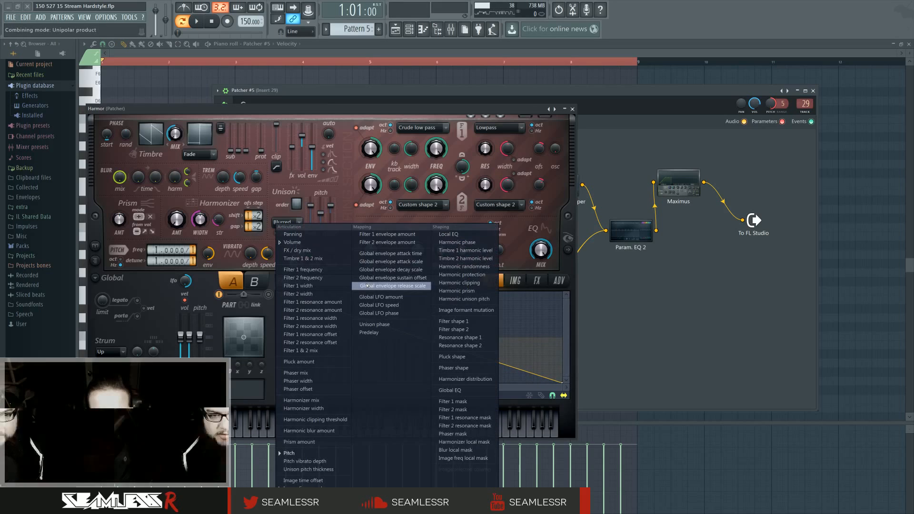
pyautogui.click(312, 244)
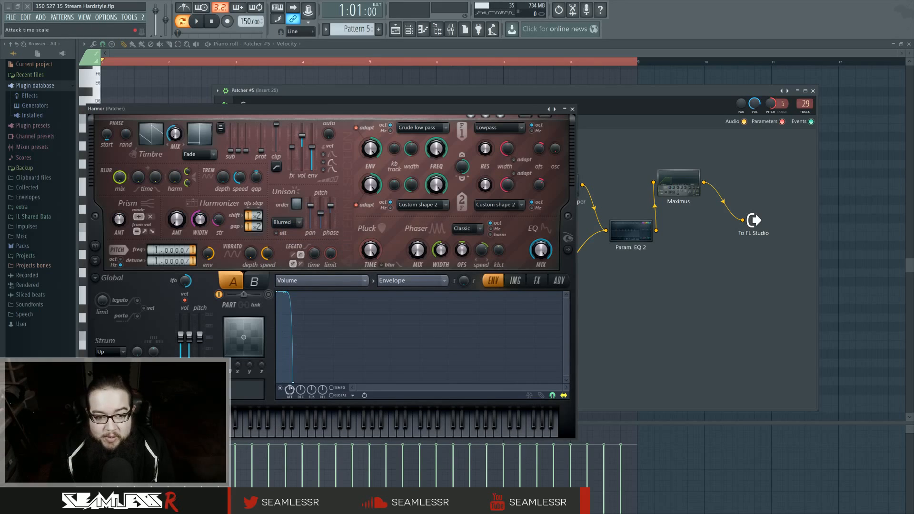
# Shorten the fourth chain Harmor's volume envelope slightly and bend its decay downward during playback, and close the editor
pyautogui.press('space')
pyautogui.moveTo(291, 383)
pyautogui.mouseDown()
pyautogui.moveTo(334, 383)
pyautogui.moveTo(289, 384)
pyautogui.mouseUp()
pyautogui.press('space')
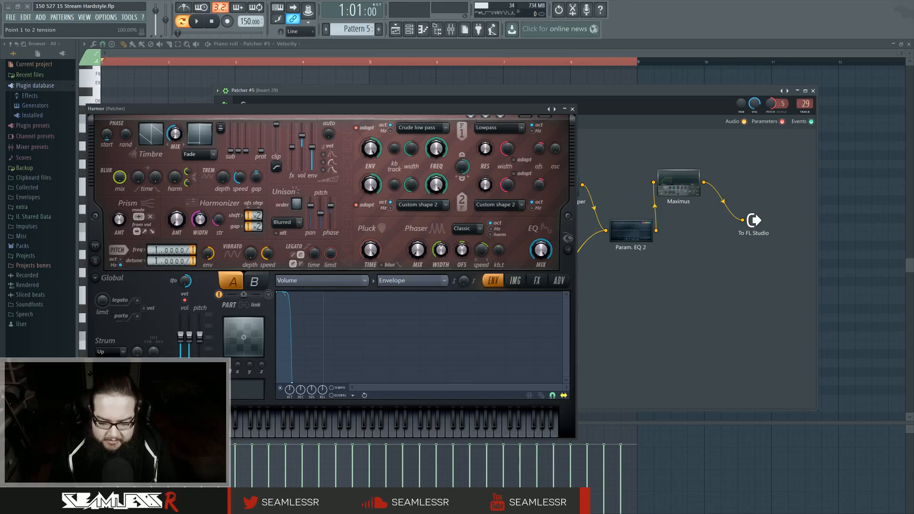
pyautogui.press('space')
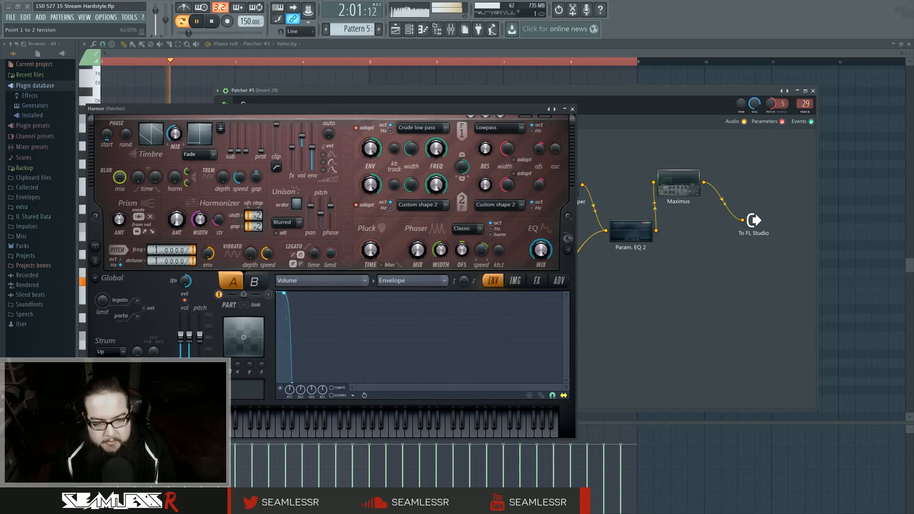
pyautogui.moveTo(284, 293); pyautogui.dragTo(284, 320)
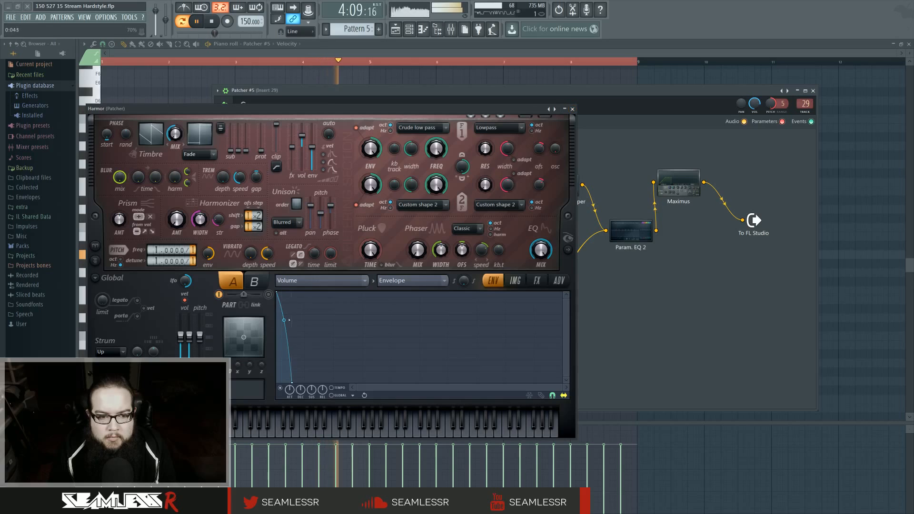
pyautogui.click(572, 109)
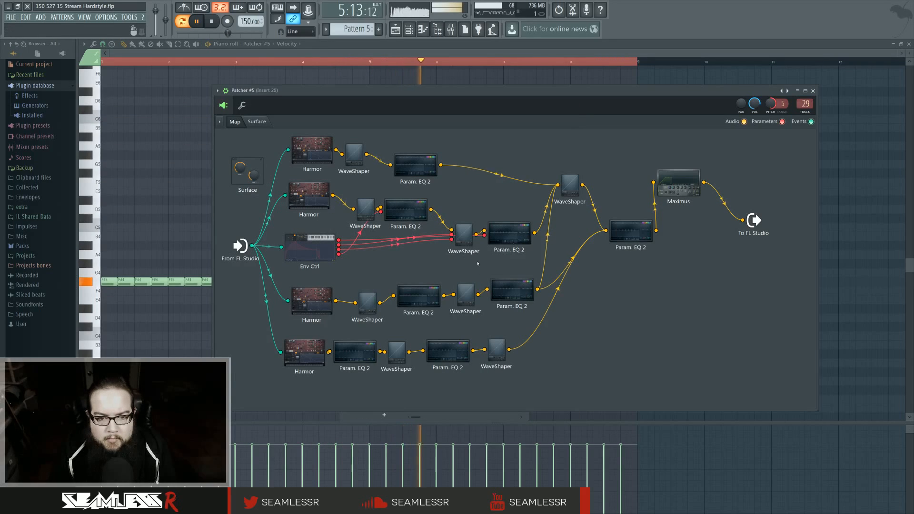
pyautogui.press('space')
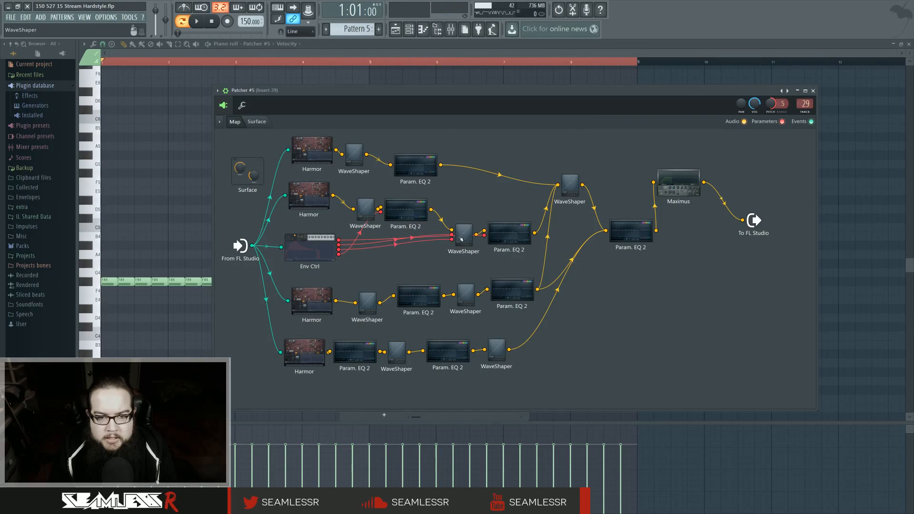
# Bend the decay of Env Ctrl's envelope 2 into a steep concave curve while Pattern 5 plays
pyautogui.press('space')
pyautogui.press('space')
pyautogui.press('space')
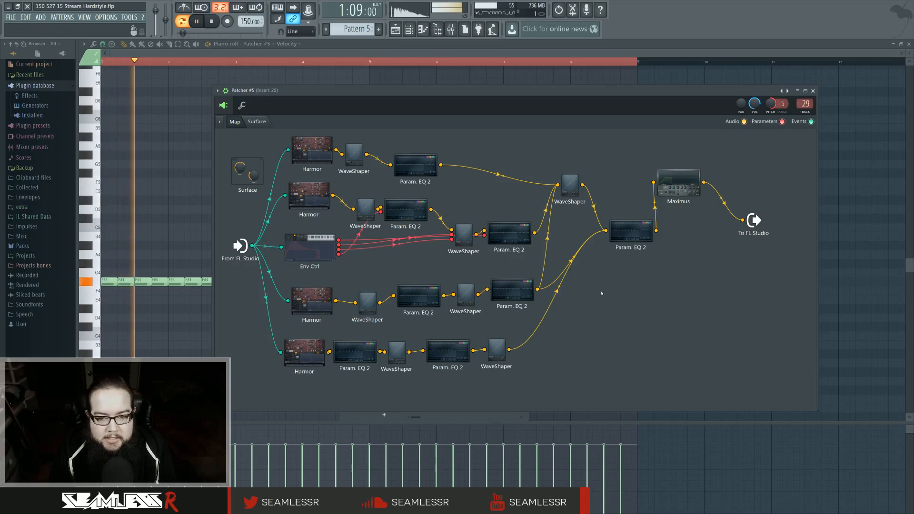
pyautogui.doubleClick(319, 241)
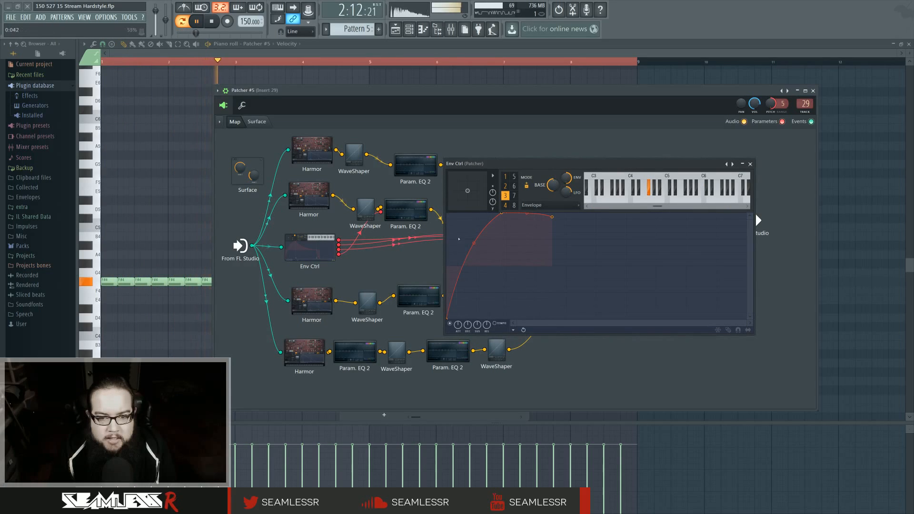
pyautogui.click(505, 186)
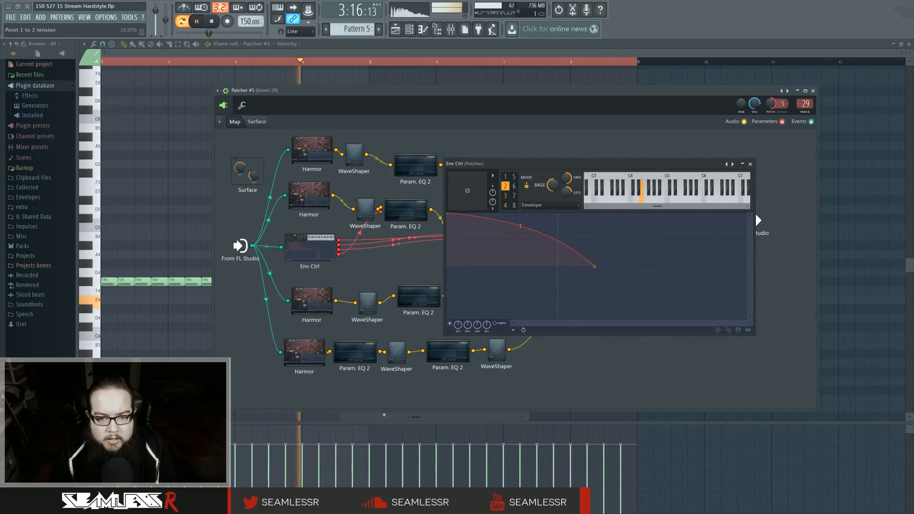
pyautogui.moveTo(521, 226); pyautogui.dragTo(521, 258)
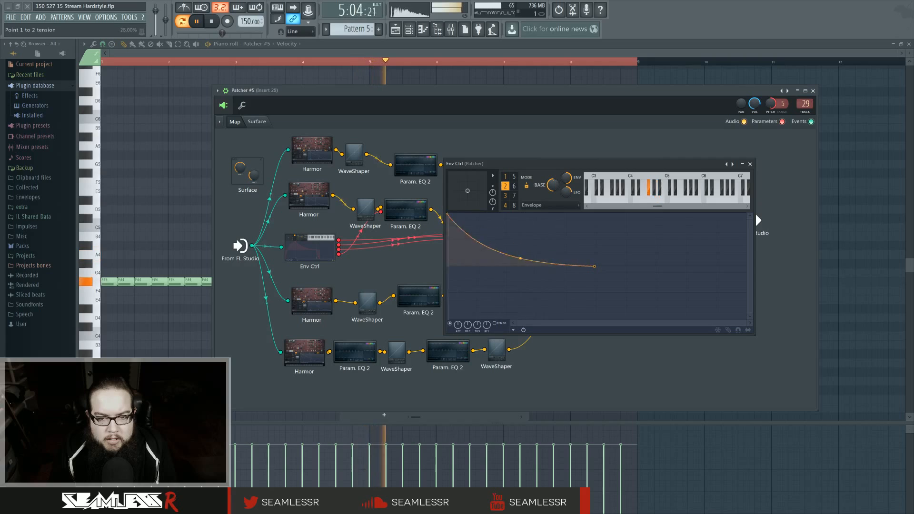
# Set the base level of Env Ctrl's envelope 1 to about 49% and envelope 4 to 53%, and close the editor
pyautogui.click(506, 176)
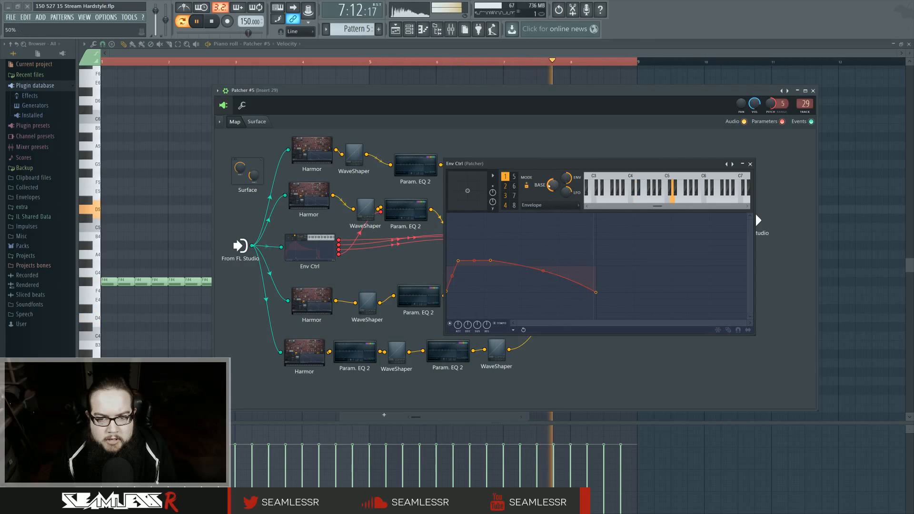
pyautogui.moveTo(549, 185); pyautogui.dragTo(553, 185)
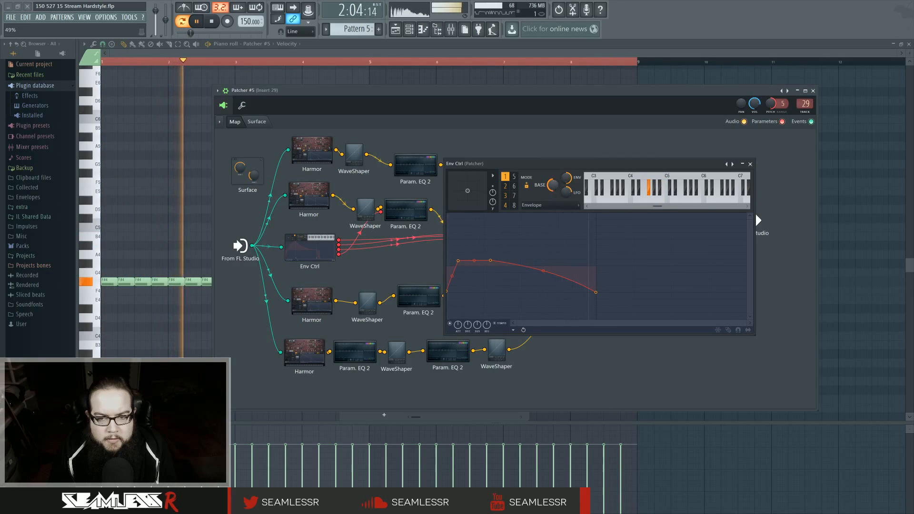
pyautogui.click(505, 187)
pyautogui.click(505, 195)
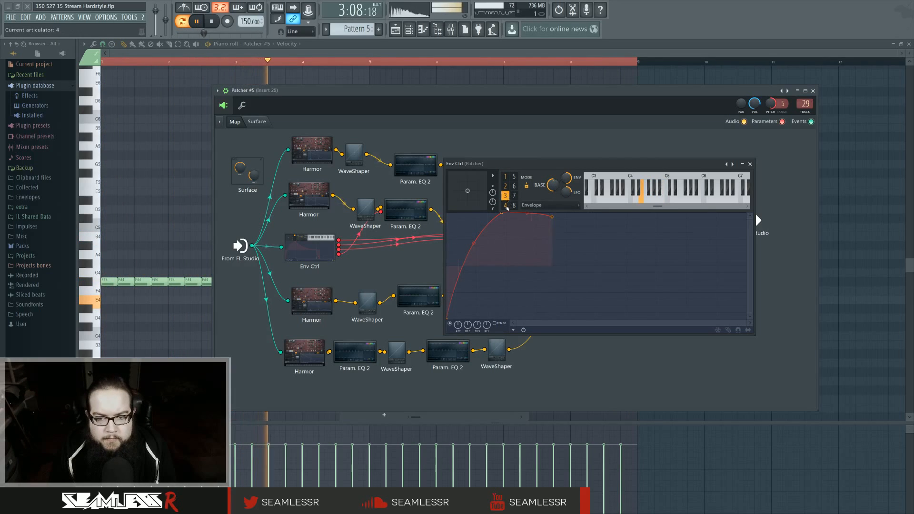
pyautogui.click(506, 206)
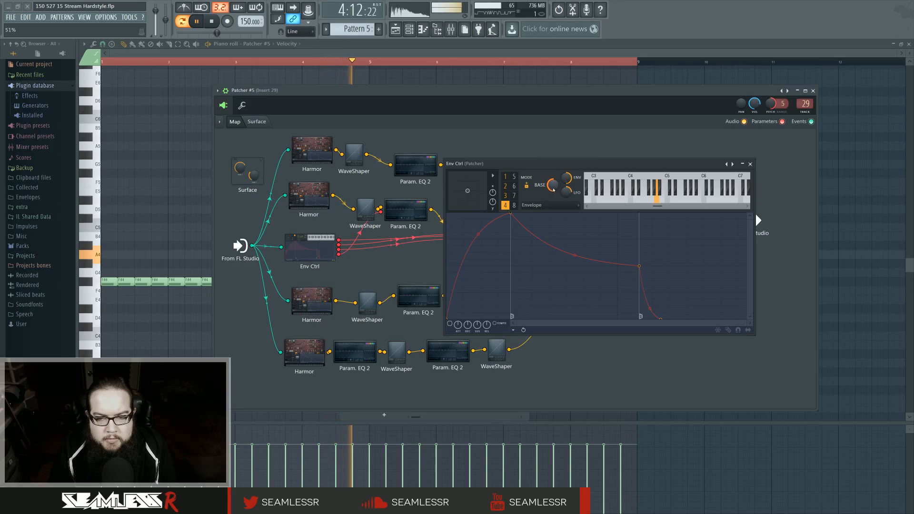
pyautogui.moveTo(553, 189); pyautogui.dragTo(554, 187)
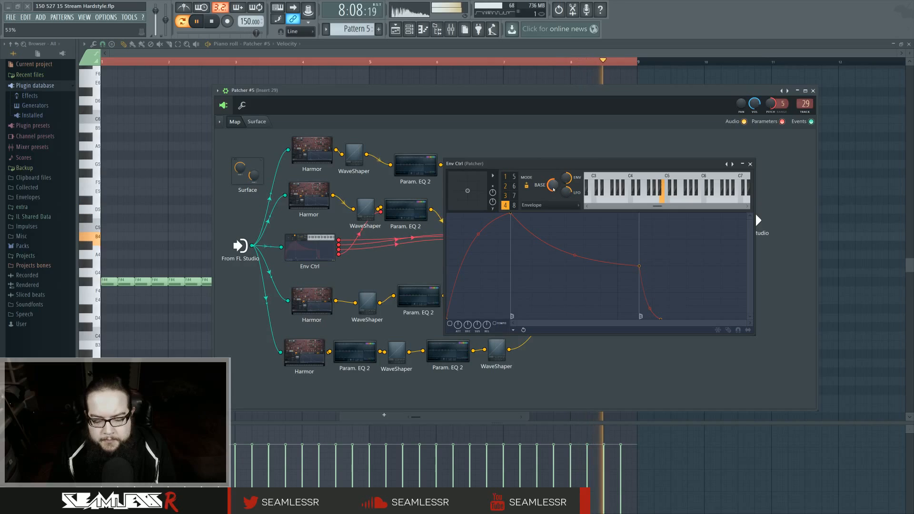
pyautogui.press('space')
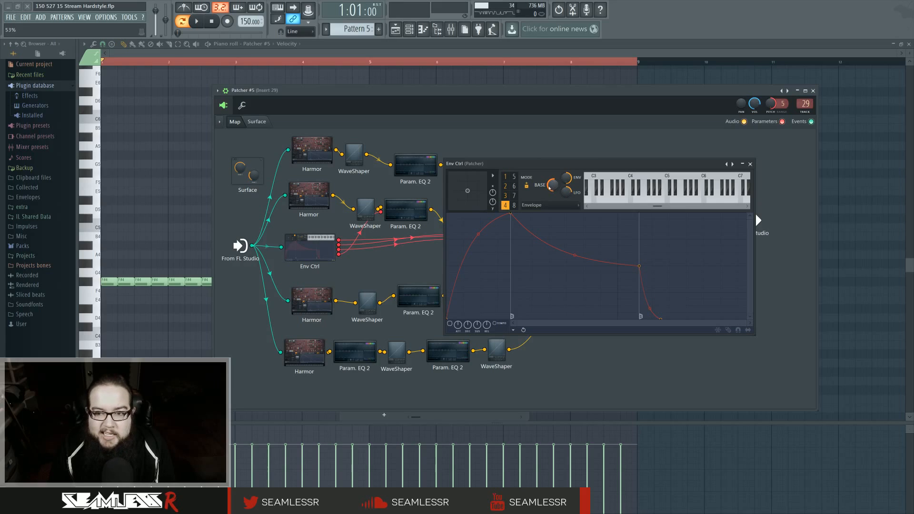
pyautogui.click(750, 164)
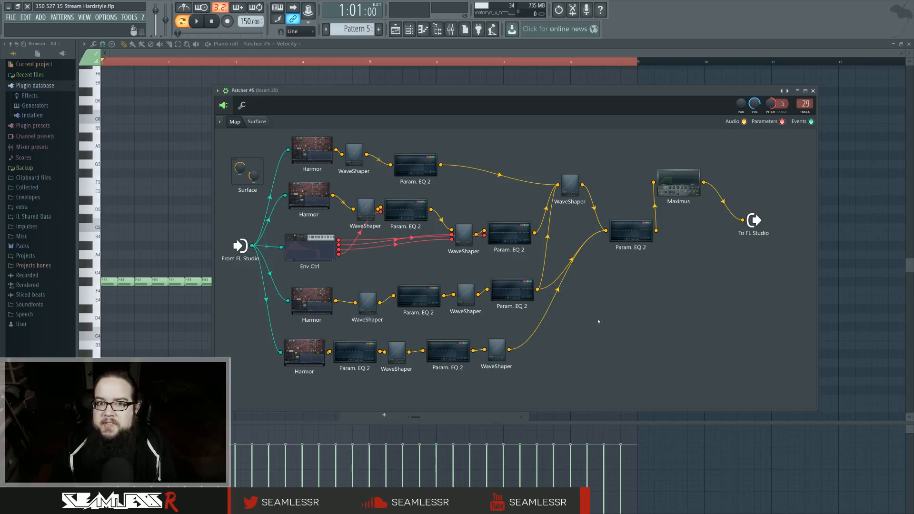
# Move the second chain's last Param. EQ 2 and the third chain's modules slightly up in the map while auditioning Pattern 5
pyautogui.press('space')
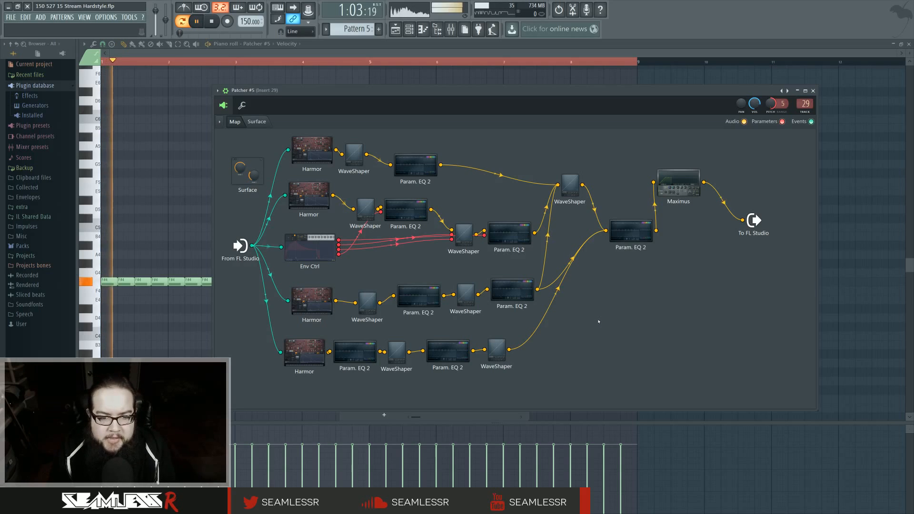
pyautogui.press('space')
pyautogui.press('space')
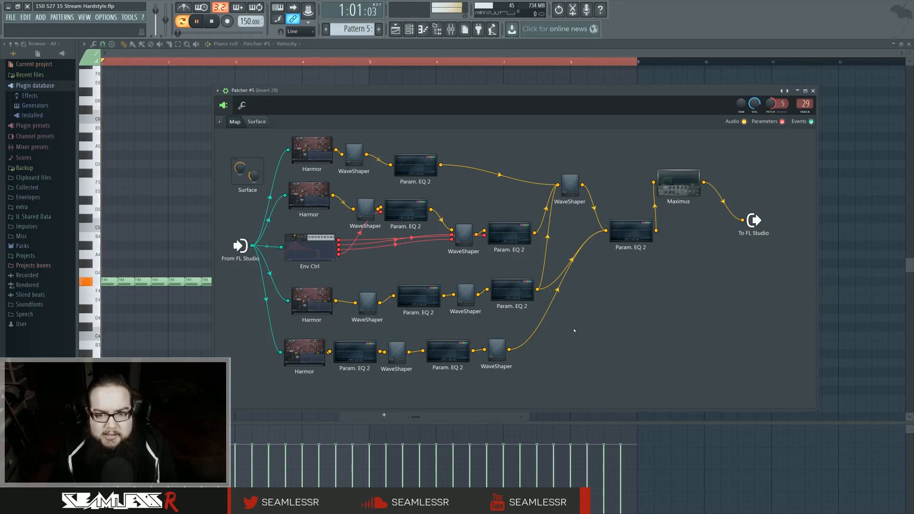
pyautogui.moveTo(518, 236); pyautogui.dragTo(518, 228)
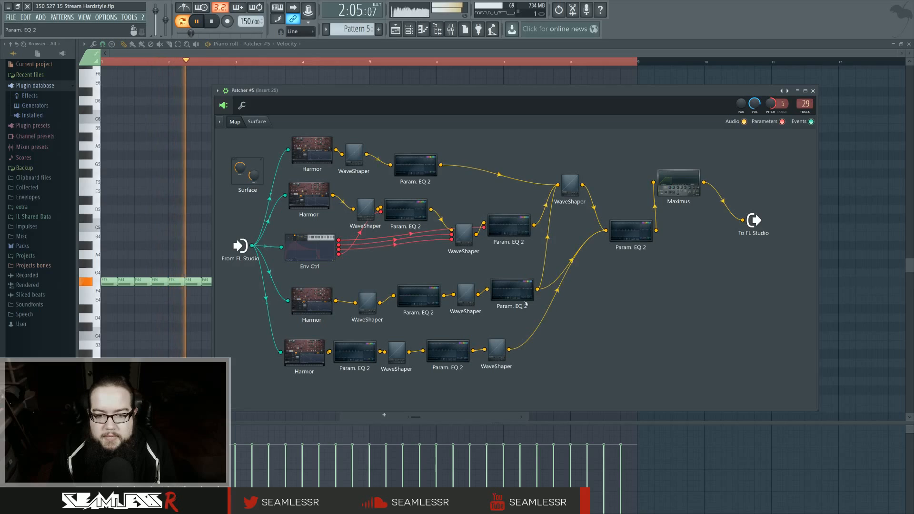
pyautogui.moveTo(522, 298); pyautogui.dragTo(523, 289)
pyautogui.moveTo(469, 297); pyautogui.dragTo(421, 293)
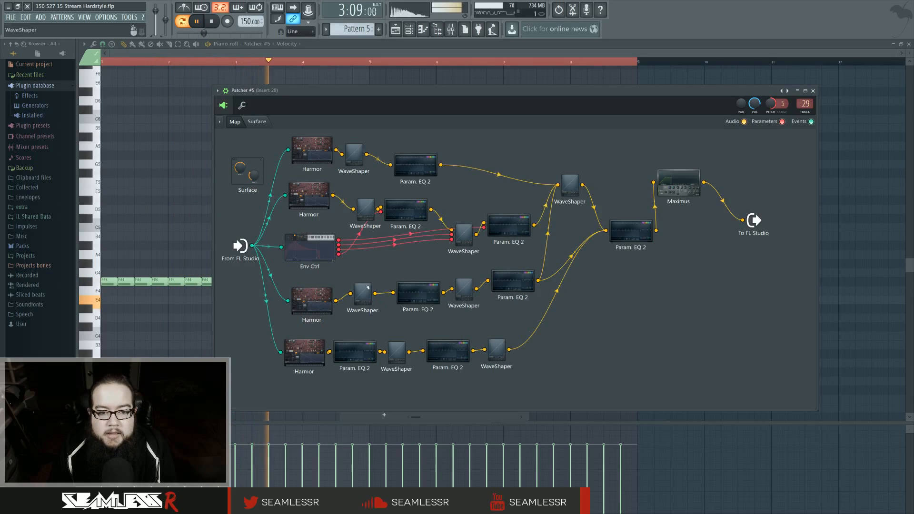
pyautogui.press('space')
# Play the playlist arrangement from bar 33
pyautogui.press('F5')
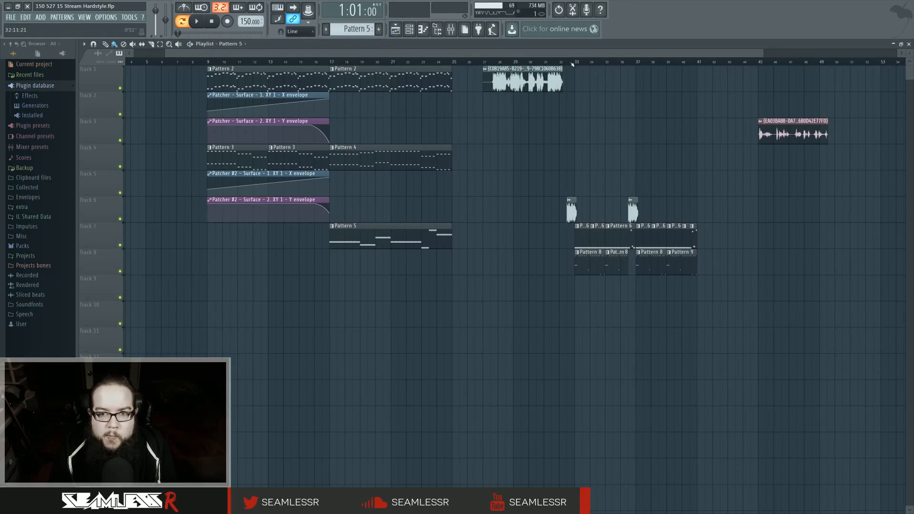
pyautogui.click(574, 62)
pyautogui.press('space')
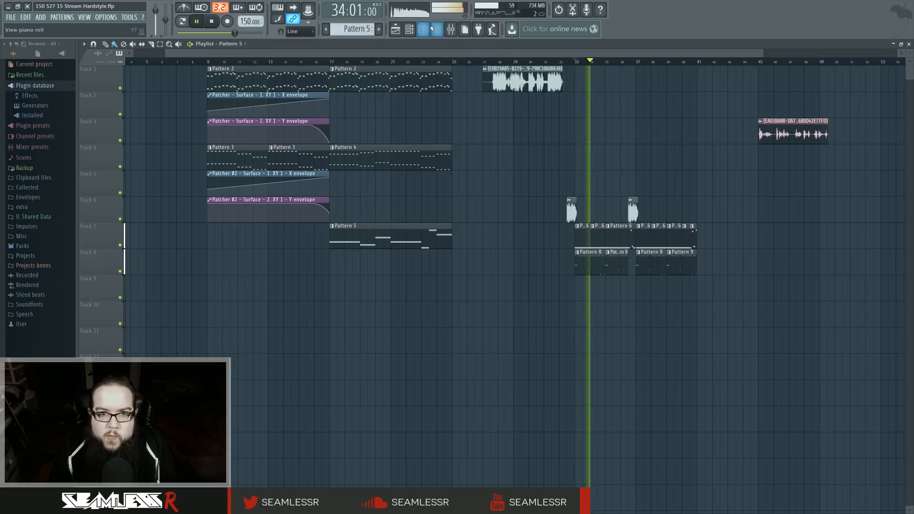
# Stop the arrangement, reopen the Patcher #5 map and audition Pattern 5
pyautogui.press('F6')
pyautogui.press('space')
pyautogui.click(395, 323)
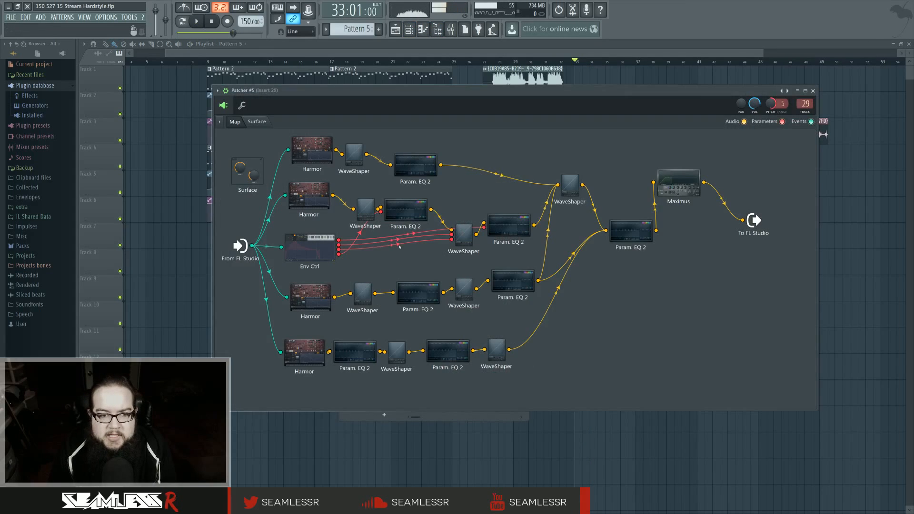
pyautogui.press('space')
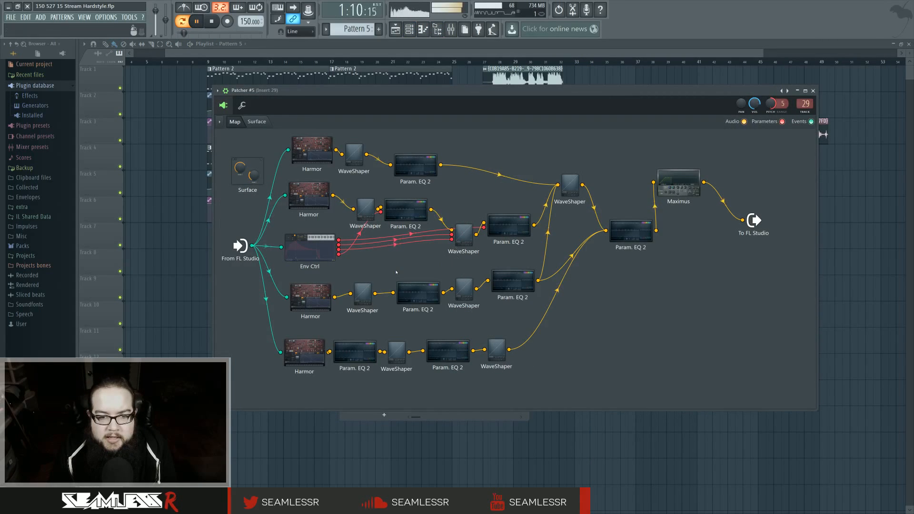
pyautogui.press('space')
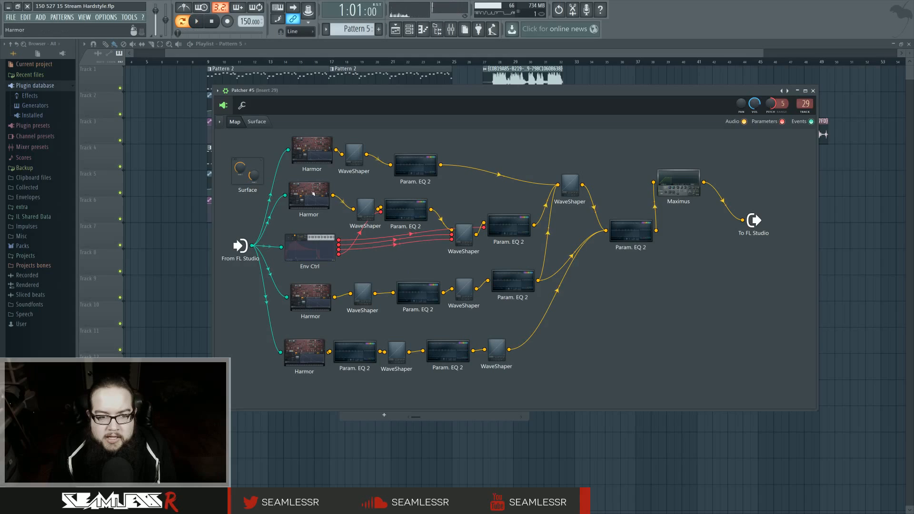
# Reshape the second chain's Harmor volume envelope with a full-level hold and about 29.67% tension on the fall, and close the editor
pyautogui.doubleClick(312, 194)
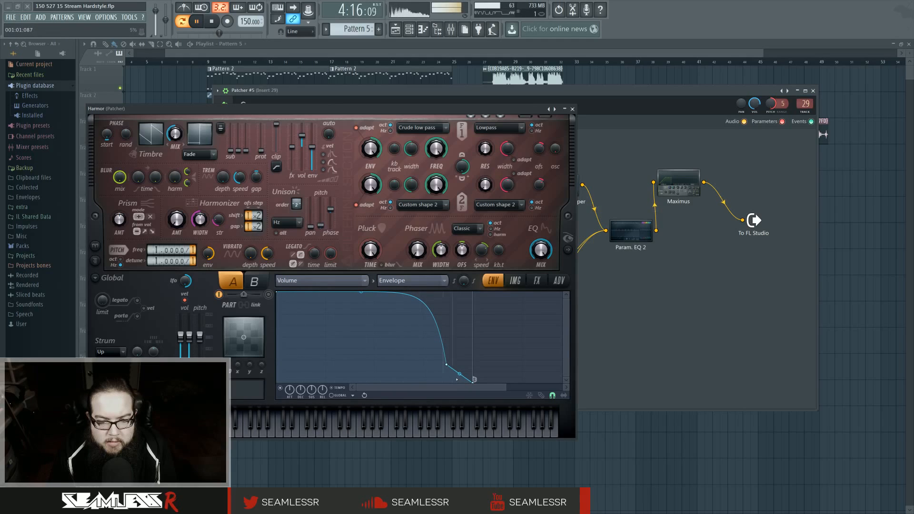
pyautogui.moveTo(448, 366); pyautogui.dragTo(449, 369)
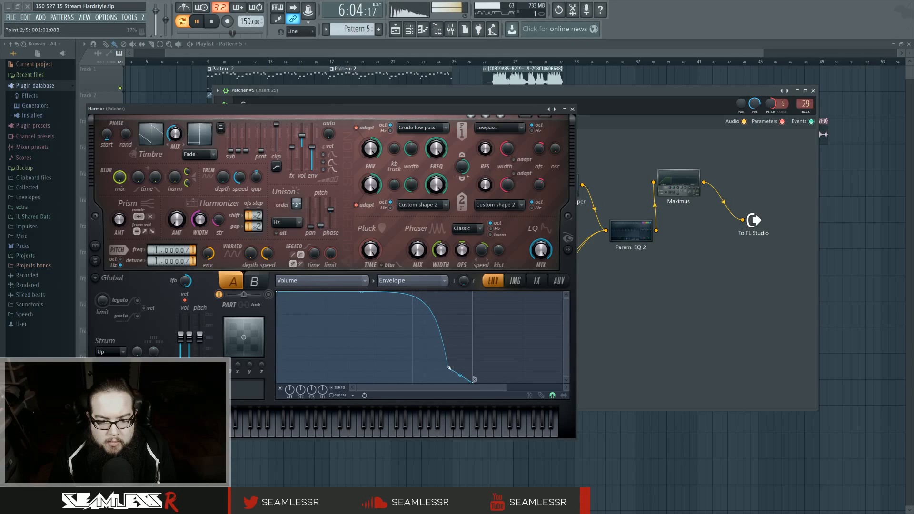
pyautogui.moveTo(383, 301); pyautogui.dragTo(386, 295)
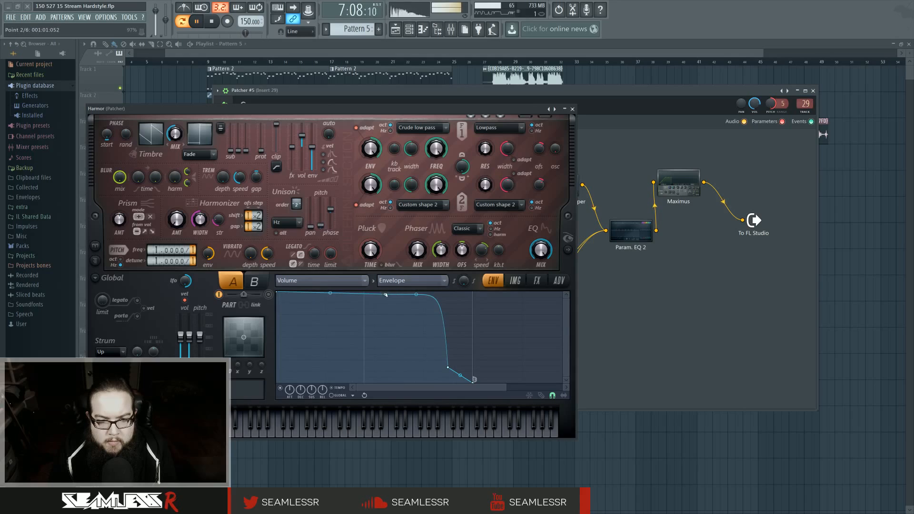
pyautogui.rightClick(410, 293)
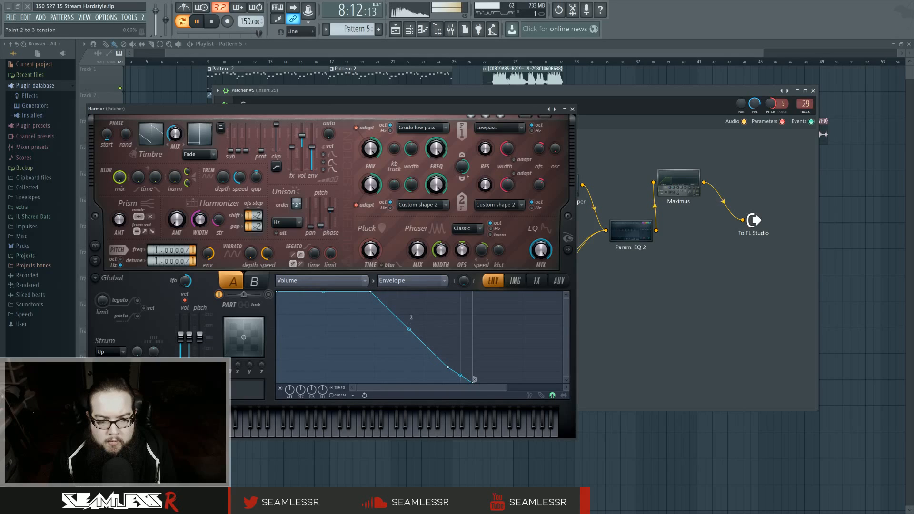
pyautogui.moveTo(410, 329); pyautogui.dragTo(410, 300)
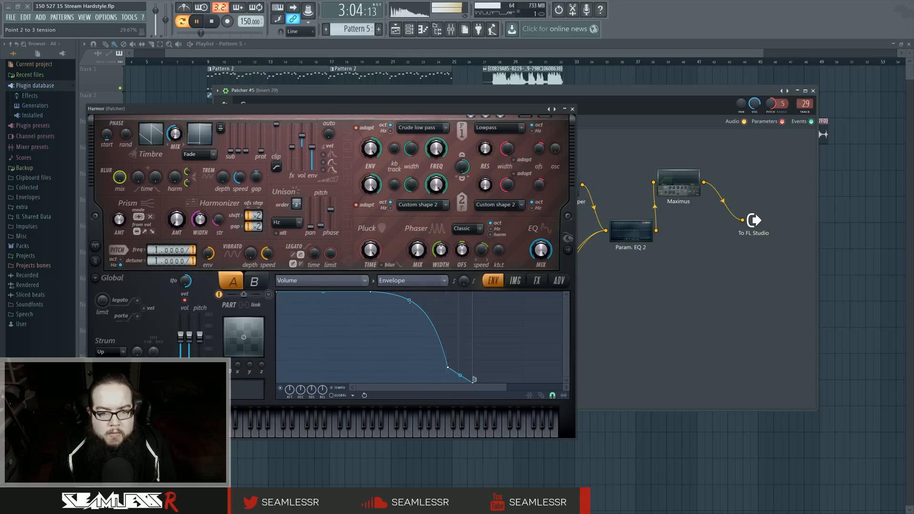
pyautogui.click(573, 110)
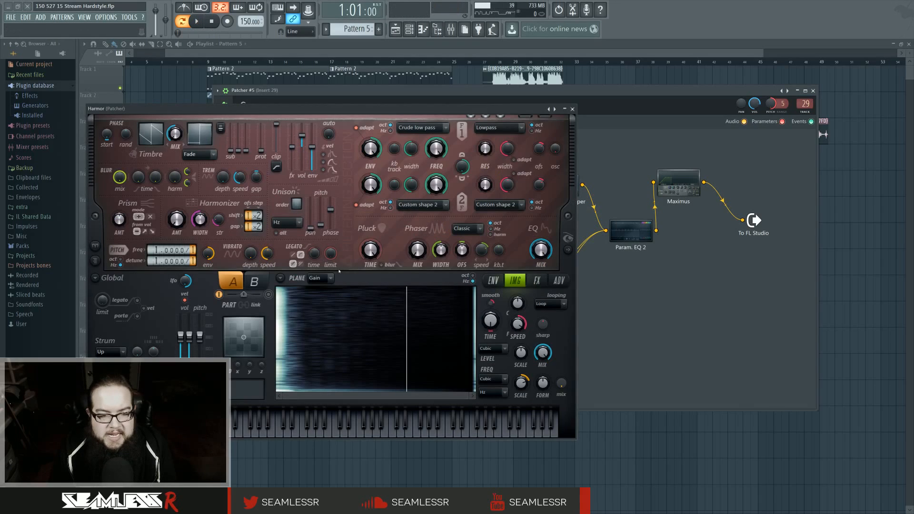
pyautogui.click(573, 109)
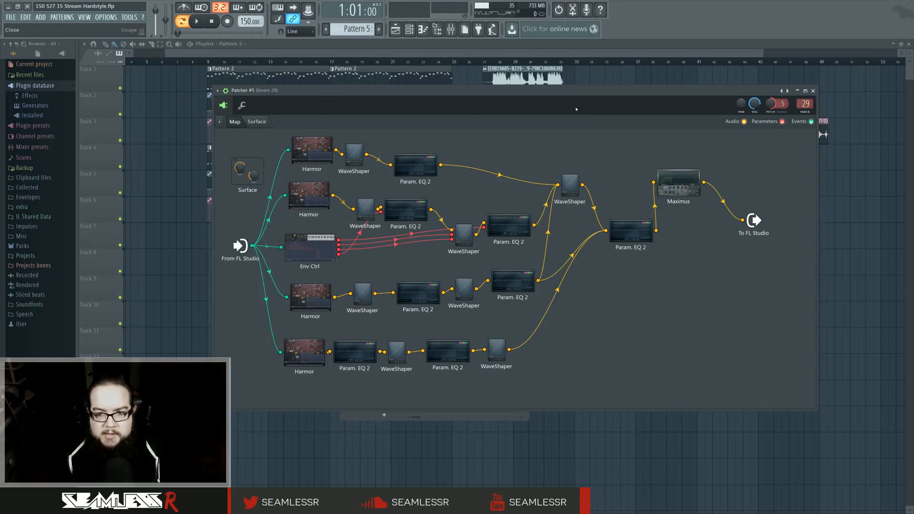
# While playing Pattern 5, cut bands 4, 5 and 6 and lower band 7's frequency in the second chain's first Param. EQ 2
pyautogui.press('space')
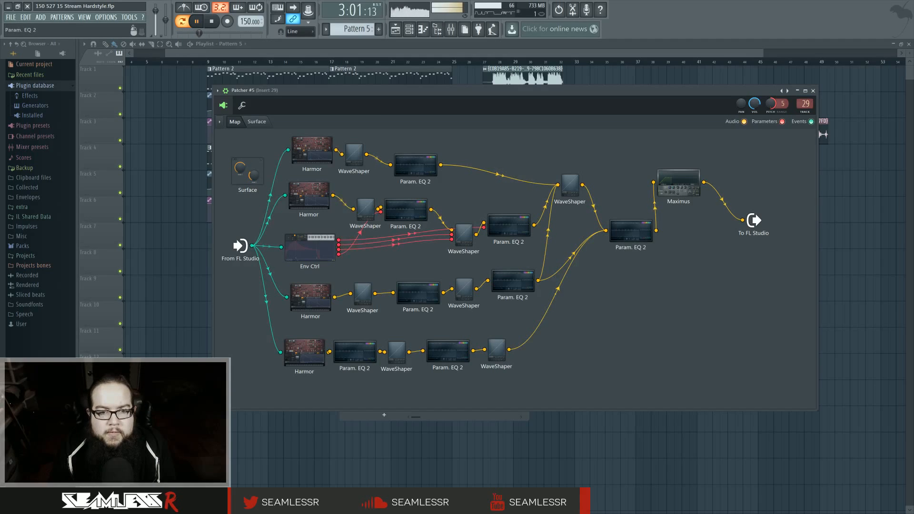
pyautogui.doubleClick(406, 209)
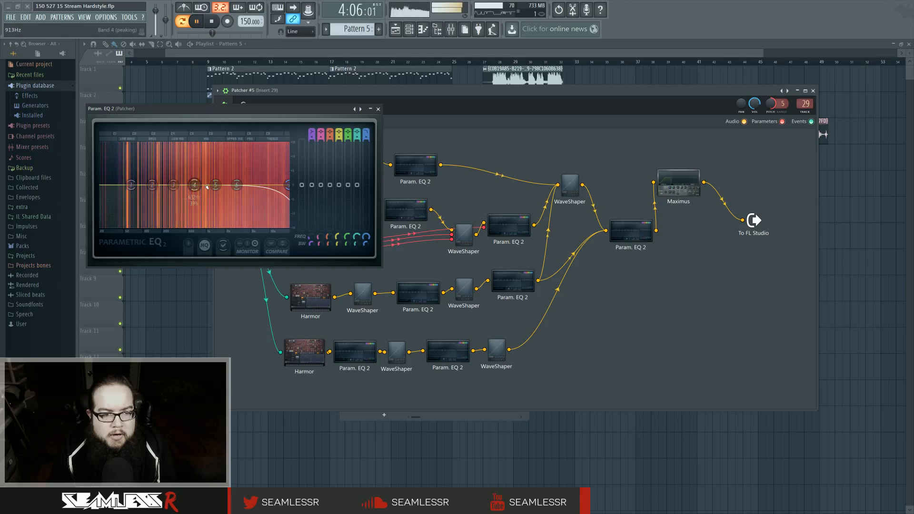
pyautogui.moveTo(194, 185); pyautogui.dragTo(173, 204)
pyautogui.moveTo(216, 185); pyautogui.dragTo(202, 212)
pyautogui.moveTo(237, 185); pyautogui.dragTo(231, 202)
pyautogui.moveTo(288, 185); pyautogui.dragTo(233, 193)
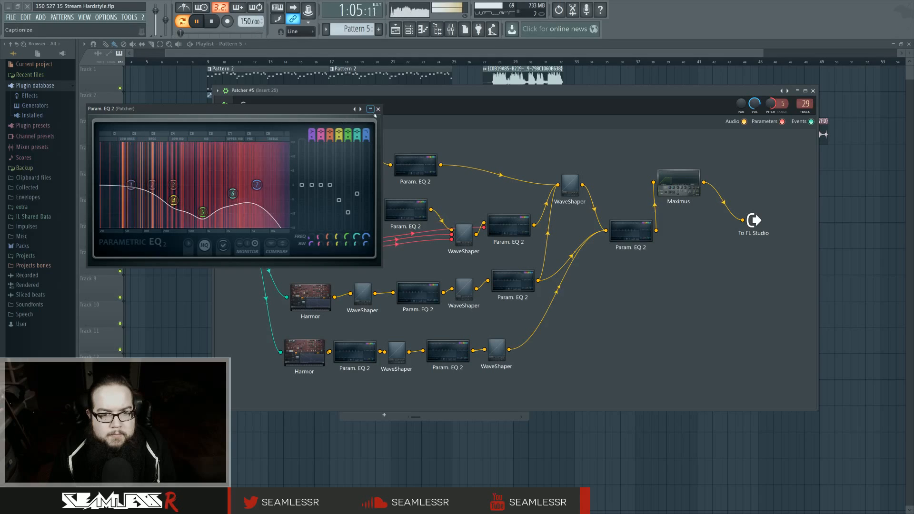
pyautogui.click(370, 110)
# Enable the third chain's Harmor volume envelope and delete its default points except the starting one
pyautogui.click(310, 298)
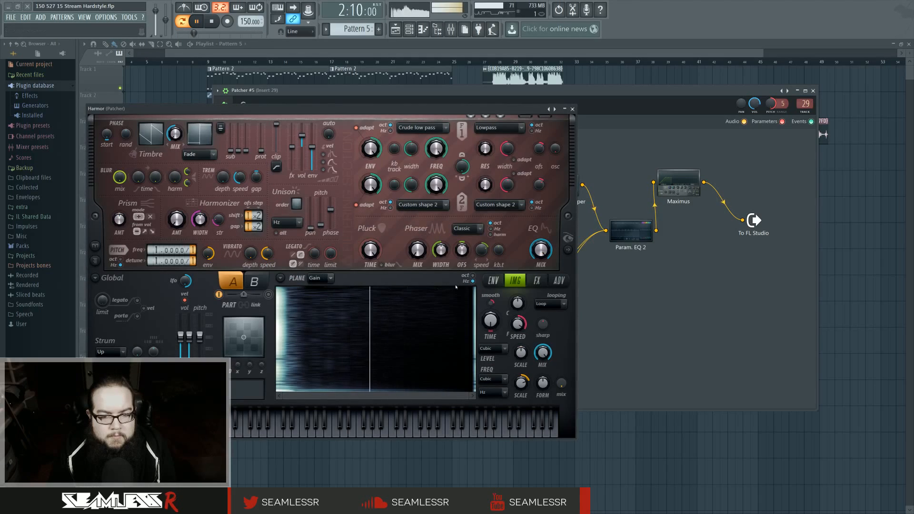
pyautogui.click(493, 280)
pyautogui.click(321, 281)
pyautogui.click(327, 247)
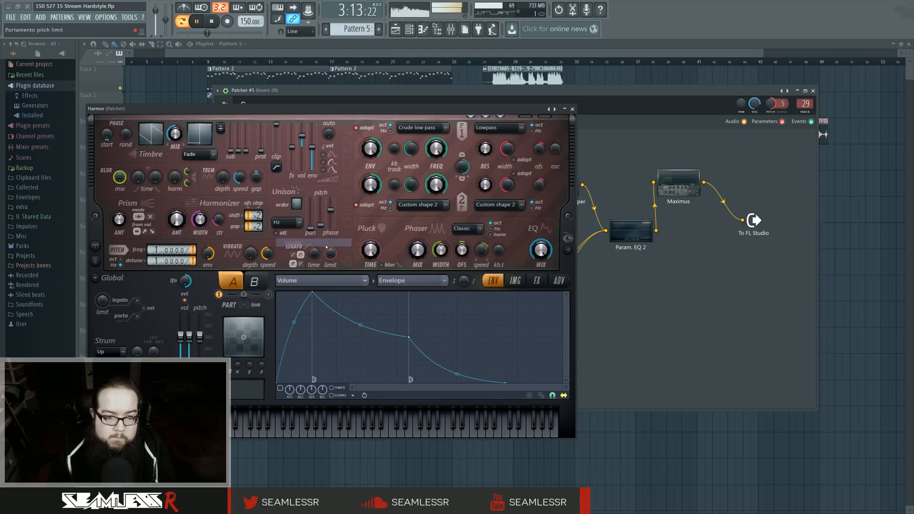
pyautogui.rightClick(408, 337)
pyautogui.rightClick(312, 292)
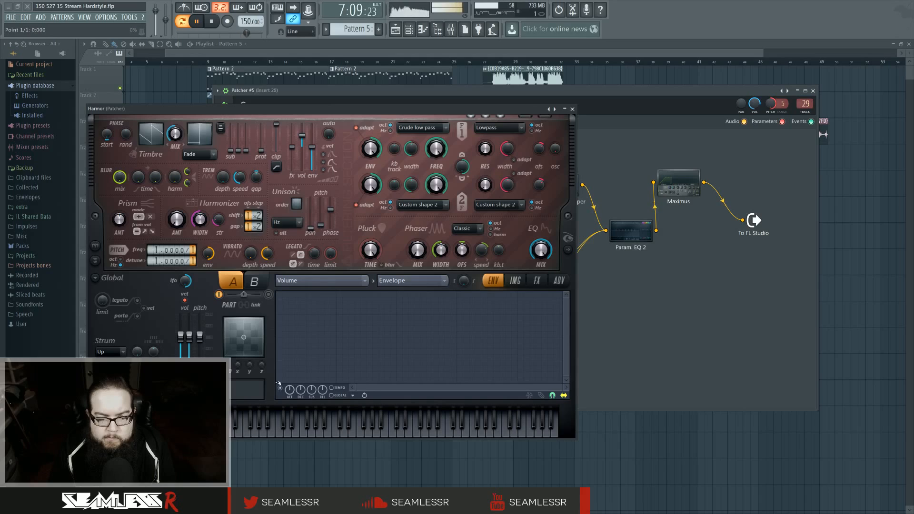
# Make the volume envelope tempo-based and shape a decay to zero at 001:02:000 with about 36.67% tension
pyautogui.rightClick(336, 382)
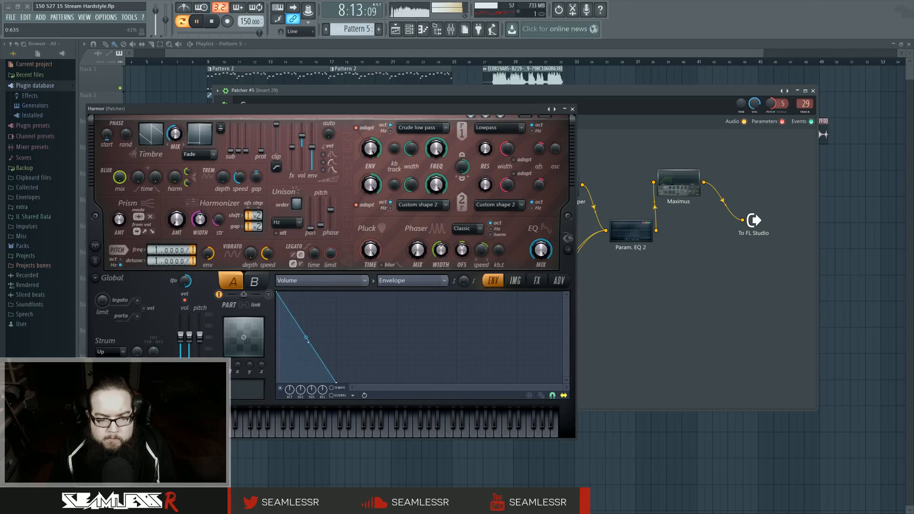
pyautogui.moveTo(336, 383); pyautogui.dragTo(306, 384)
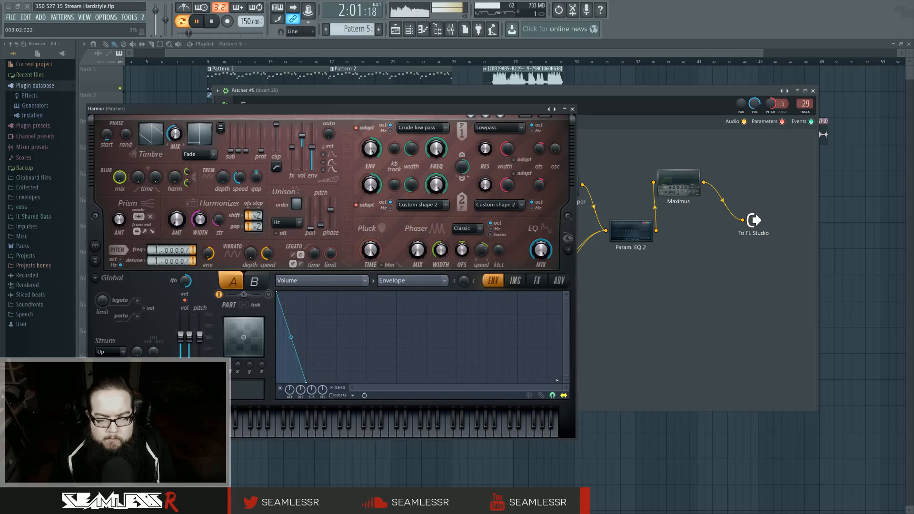
pyautogui.moveTo(562, 388); pyautogui.dragTo(491, 387)
pyautogui.moveTo(372, 335); pyautogui.dragTo(376, 298)
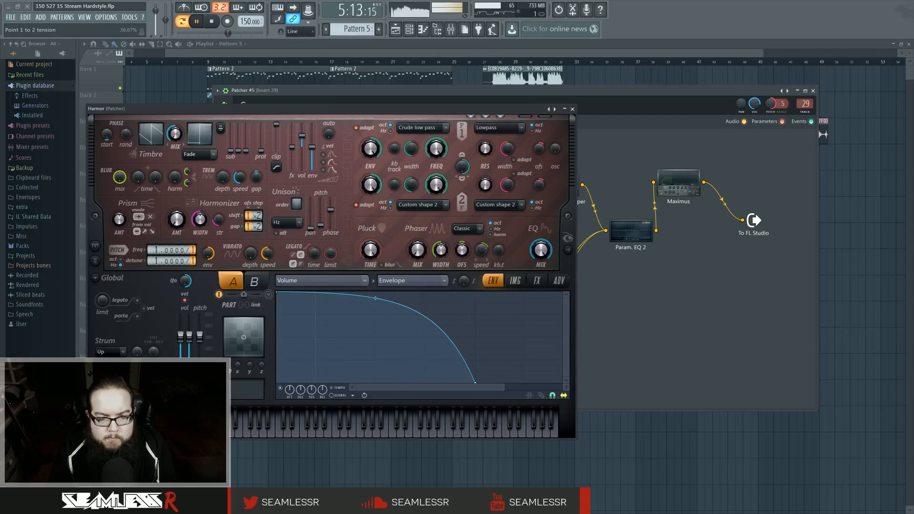
# Mark the envelope's end point as Sustain / loop end, set its mode to Double curve and audition Pattern 5
pyautogui.press('space')
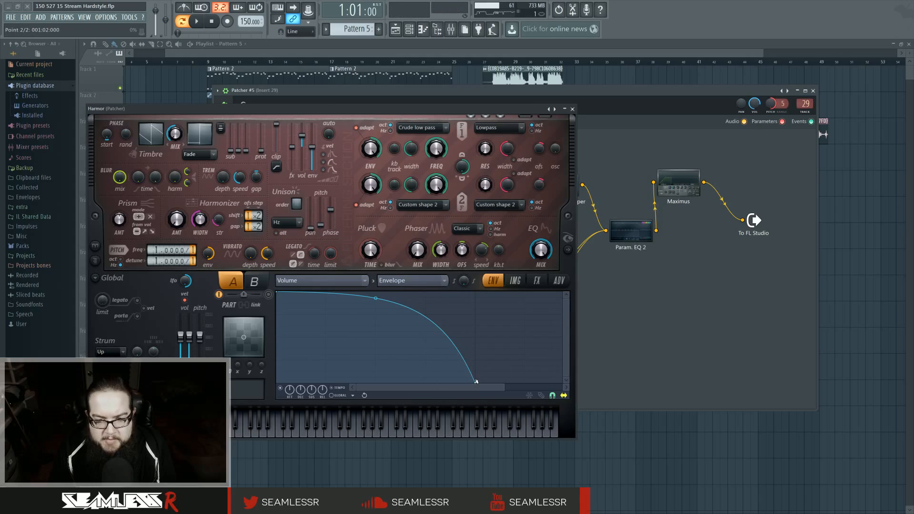
pyautogui.rightClick(476, 383)
pyautogui.click(416, 338)
pyautogui.rightClick(475, 382)
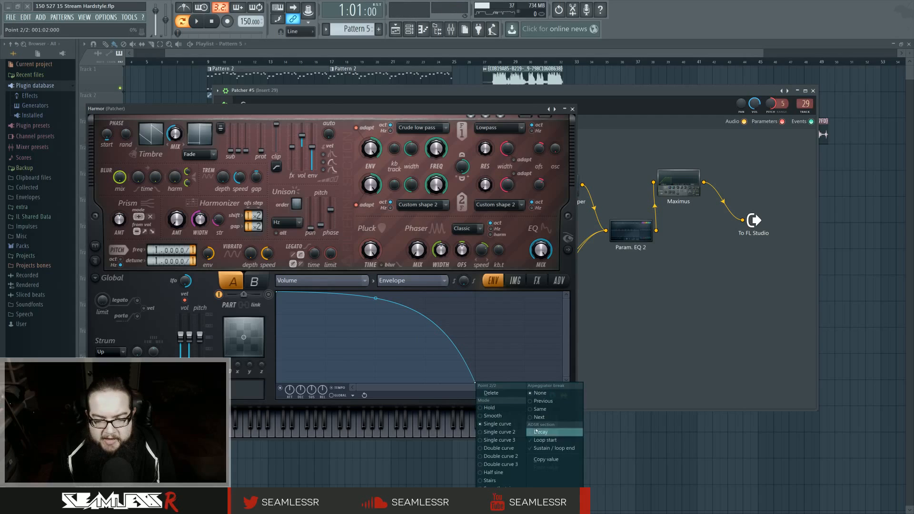
pyautogui.click(553, 448)
pyautogui.rightClick(476, 382)
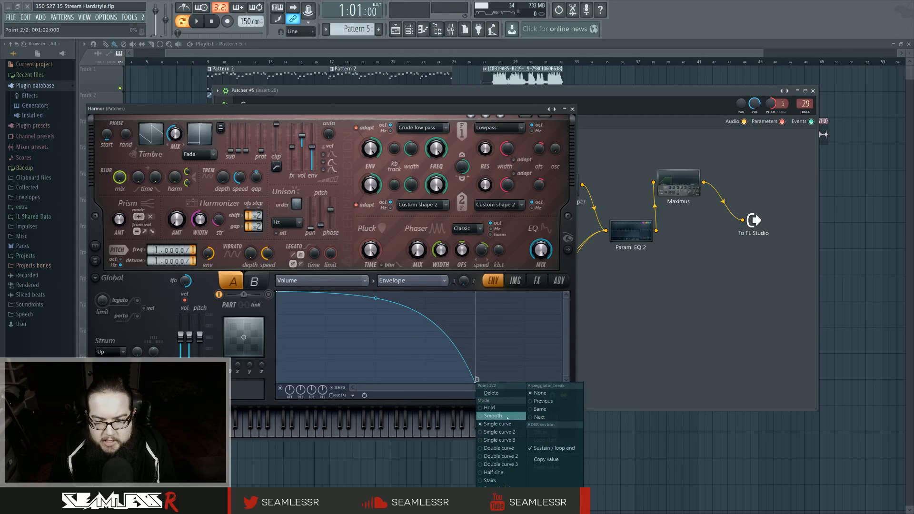
pyautogui.click(507, 442)
pyautogui.rightClick(476, 383)
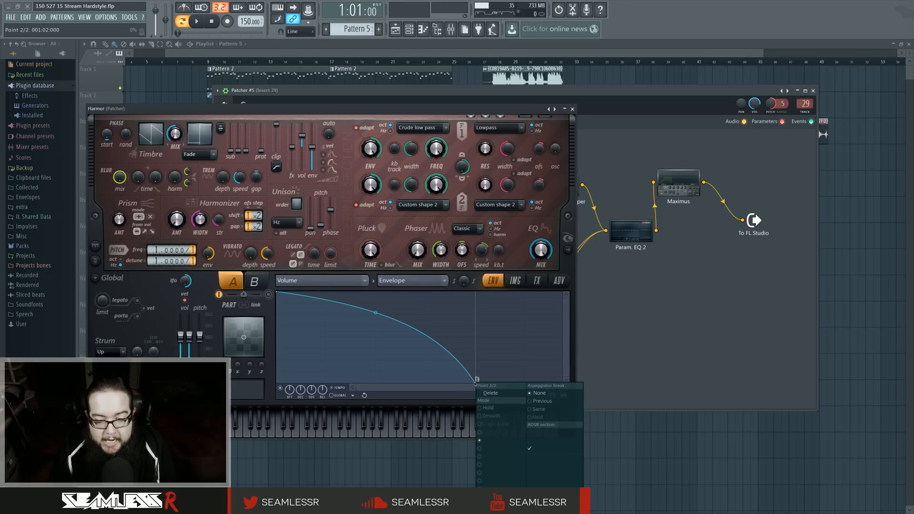
pyautogui.click(490, 448)
pyautogui.press('space')
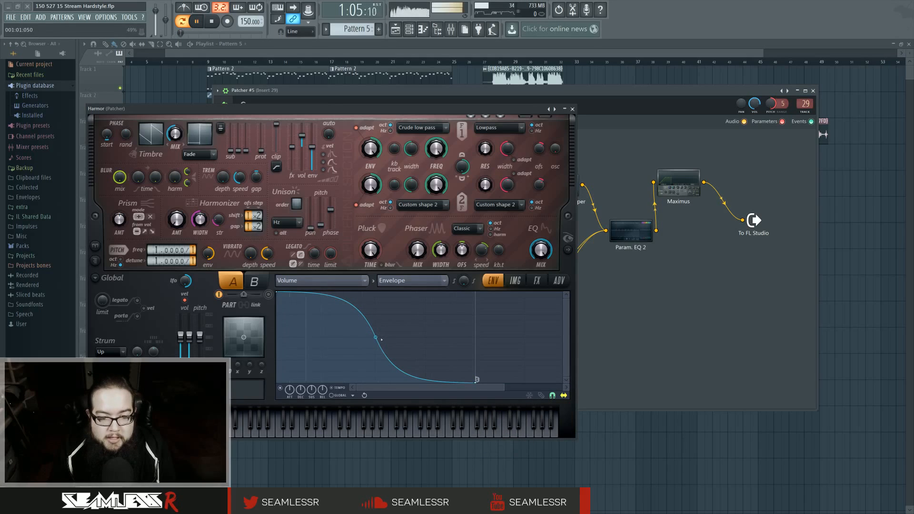
# Add a full-level hold point midway through the envelope, set the fall's tension to about 23%, and close Harmor and stop playback
pyautogui.rightClick(376, 297)
pyautogui.moveTo(376, 298); pyautogui.dragTo(375, 291)
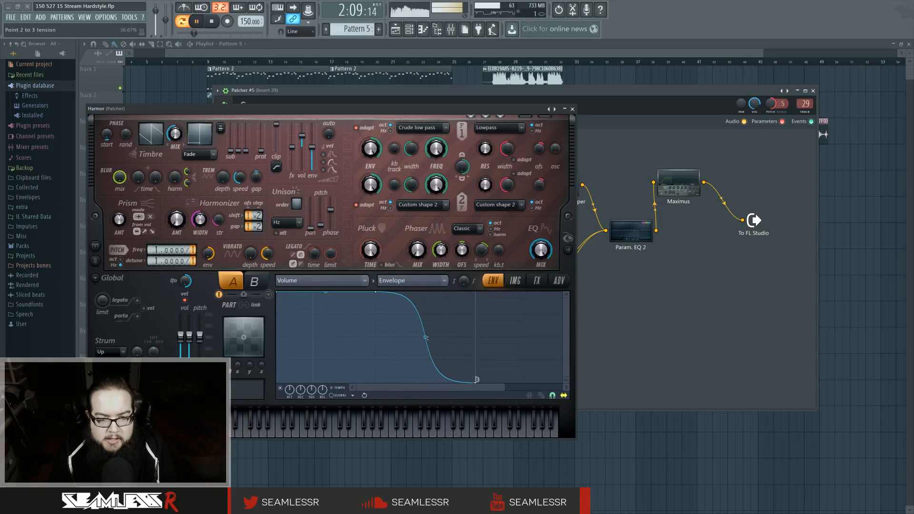
pyautogui.moveTo(425, 337)
pyautogui.mouseDown()
pyautogui.moveTo(425, 352)
pyautogui.moveTo(425, 340)
pyautogui.mouseUp()
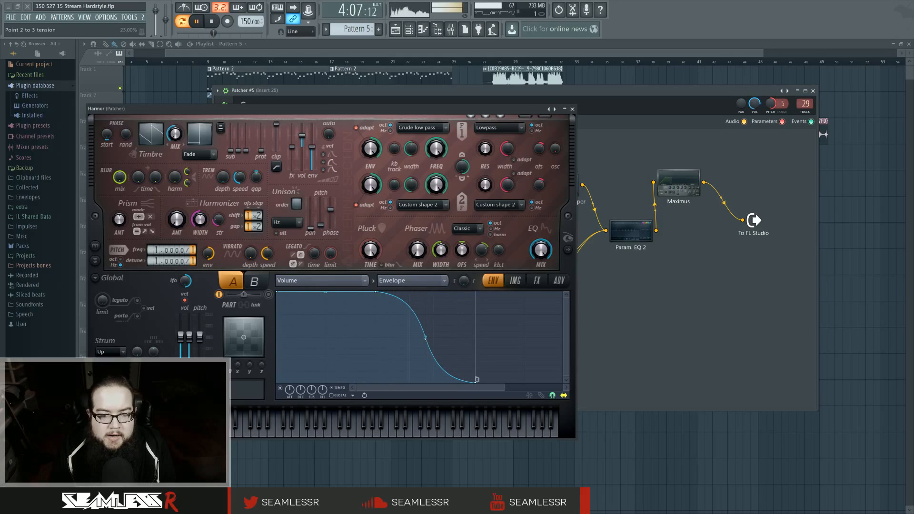
pyautogui.click(572, 110)
pyautogui.press('space')
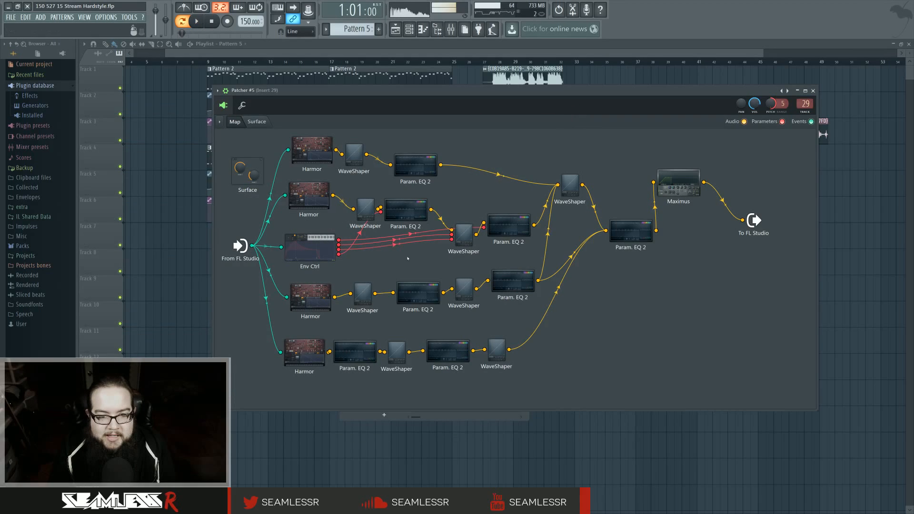
# Reopen the third chain's Harmor to review its volume envelope and audition Pattern 5
pyautogui.click(323, 158)
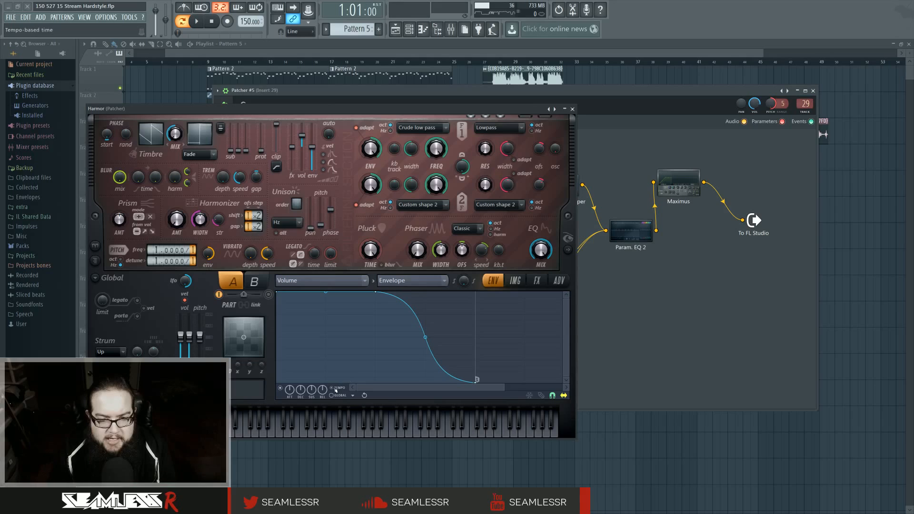
pyautogui.scroll(-4, 518, 360)
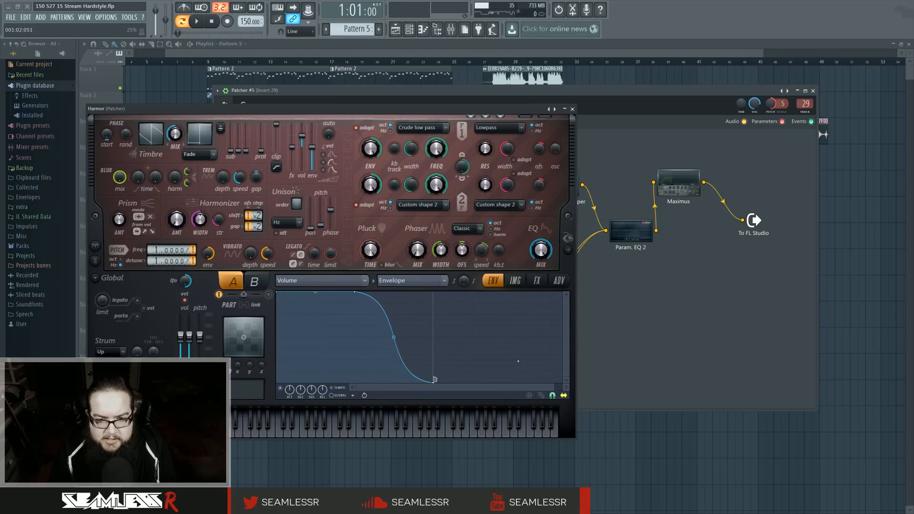
pyautogui.press('space')
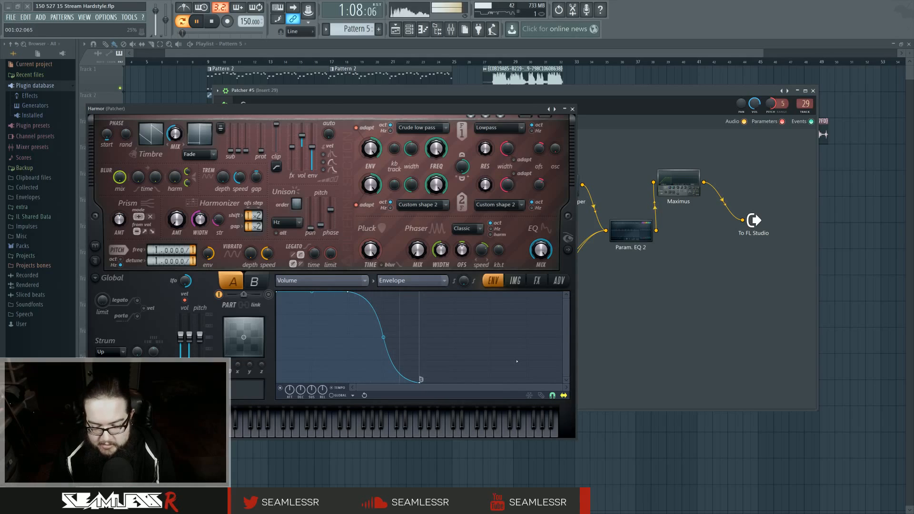
pyautogui.press('space')
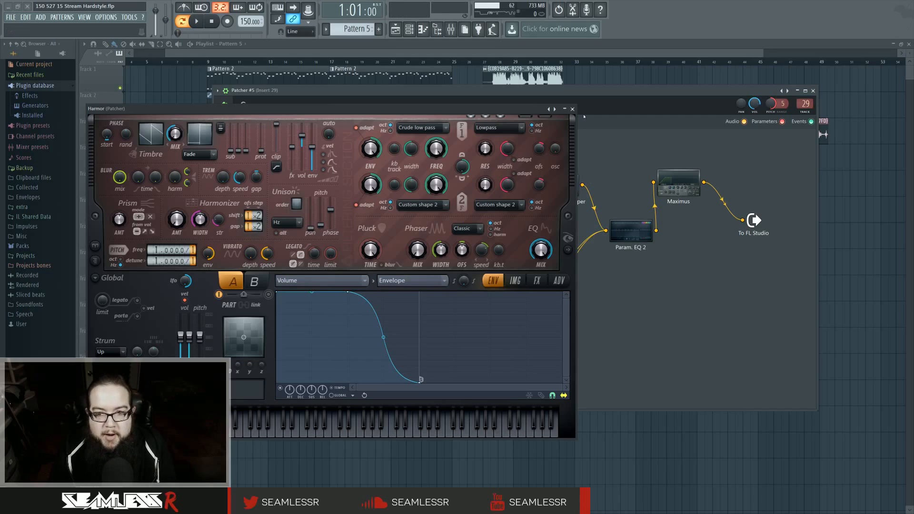
pyautogui.click(573, 109)
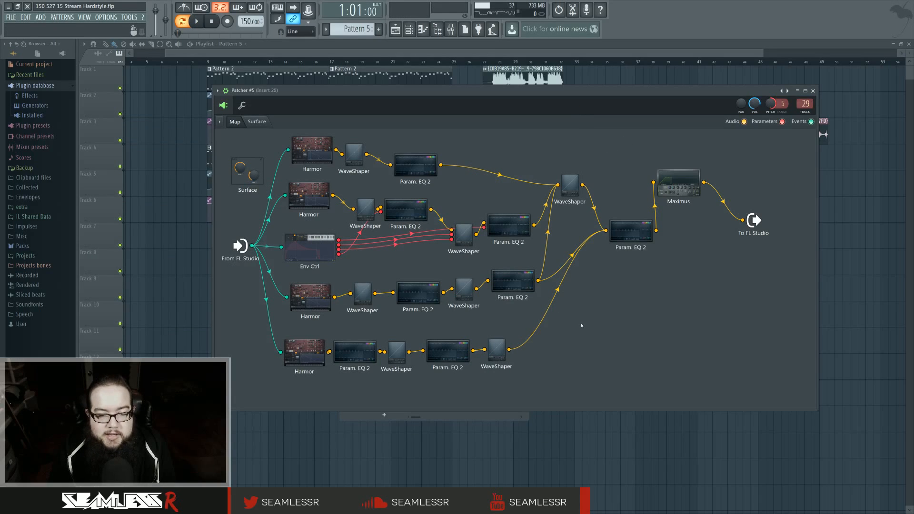
# Move the second chain's Harmor and last Param. EQ 2 slightly down in the map, and audition Pattern 5 with that Harmor open
pyautogui.moveTo(316, 196); pyautogui.dragTo(315, 199)
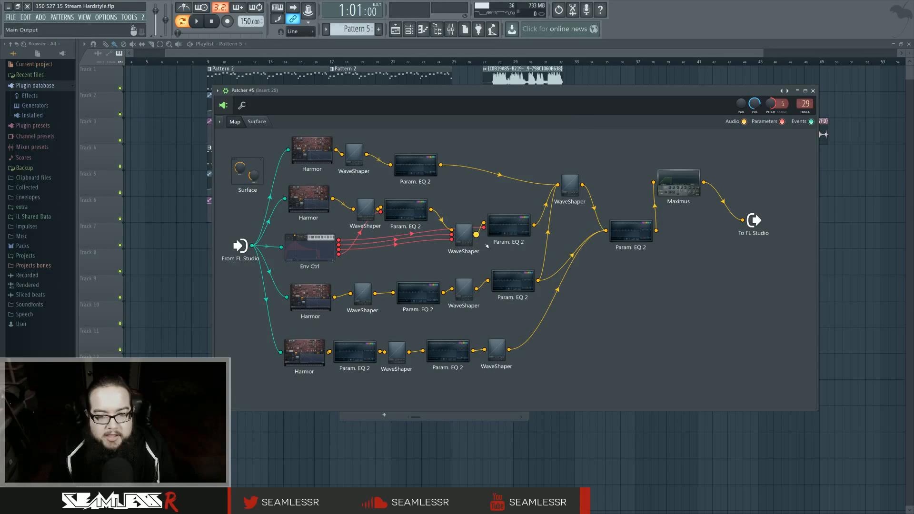
pyautogui.moveTo(500, 228); pyautogui.dragTo(508, 232)
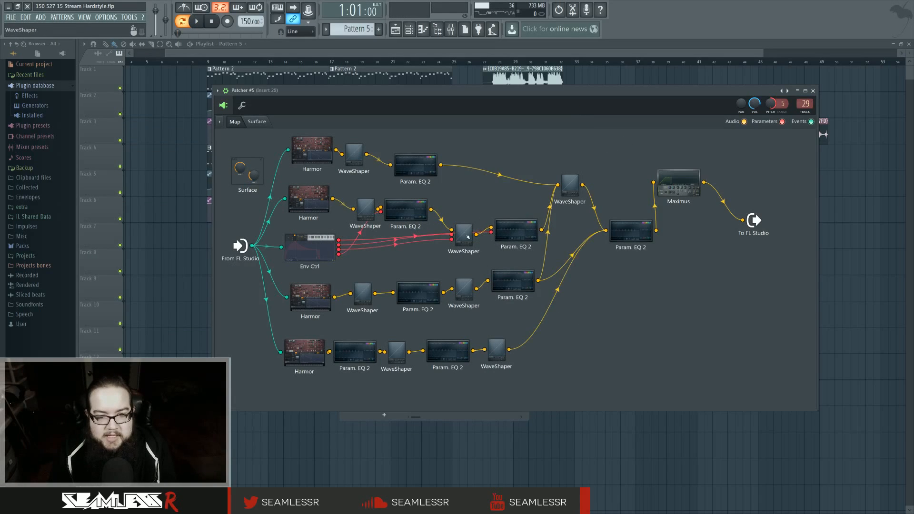
pyautogui.click(314, 198)
pyautogui.press('space')
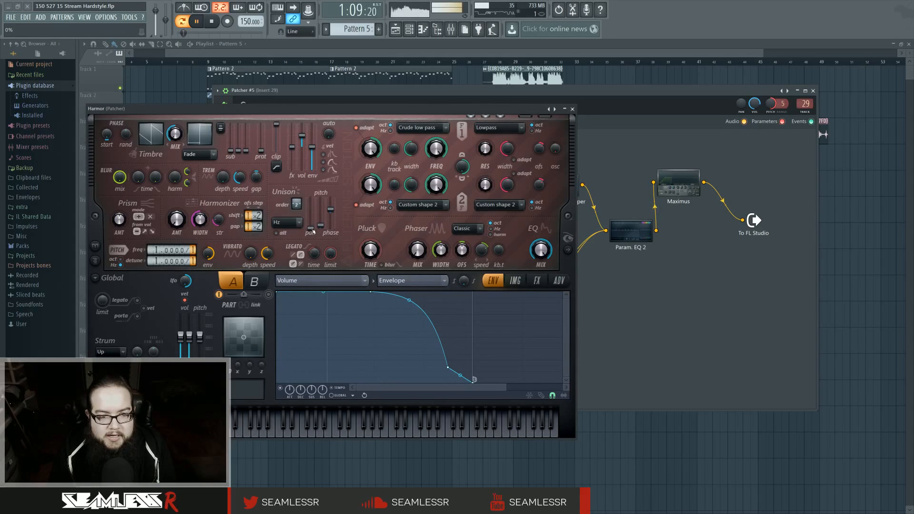
pyautogui.press('space')
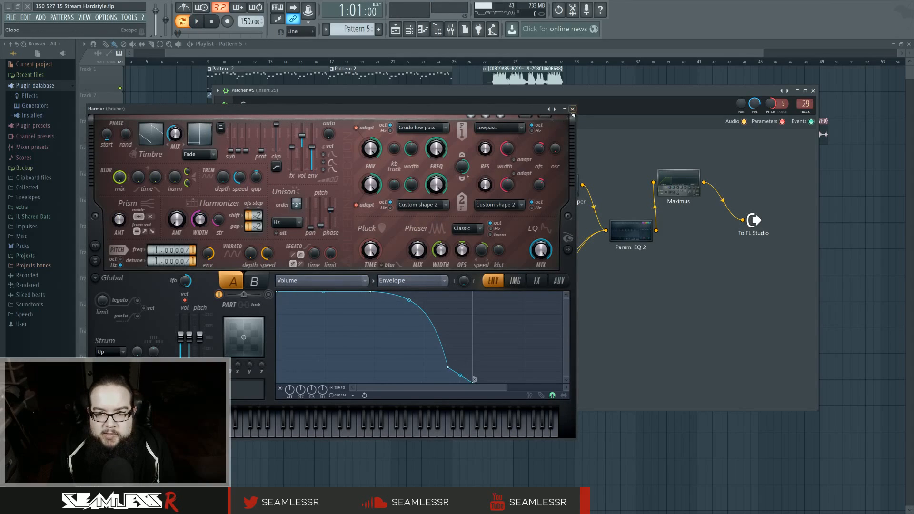
pyautogui.press('Escape')
# Close Harmor and add Fruity Chorus to the second chain, wired from its first Param. EQ 2 to its last Param. EQ 2
pyautogui.rightClick(475, 195)
pyautogui.click(467, 194)
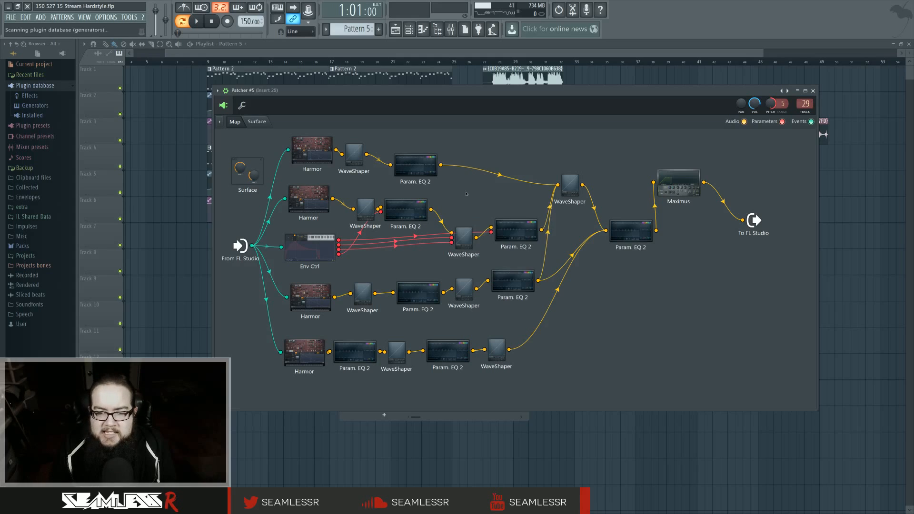
pyautogui.press('F8')
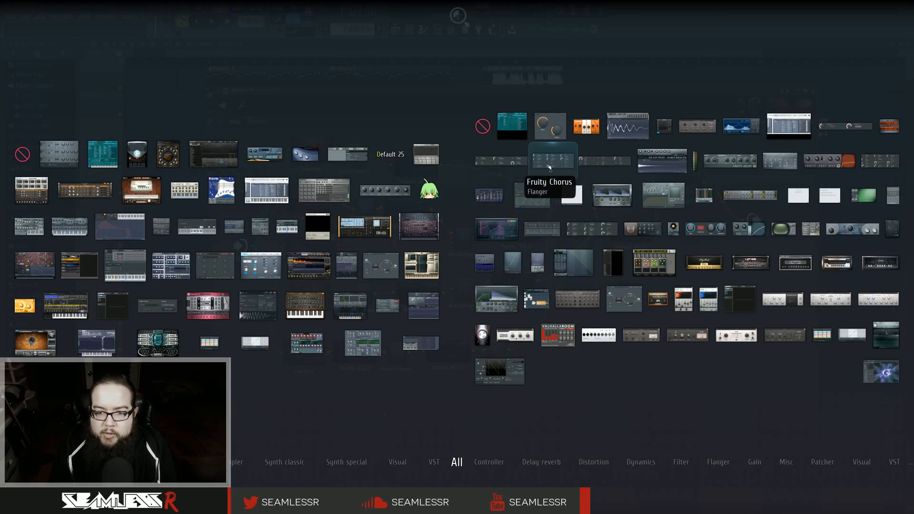
pyautogui.click(548, 164)
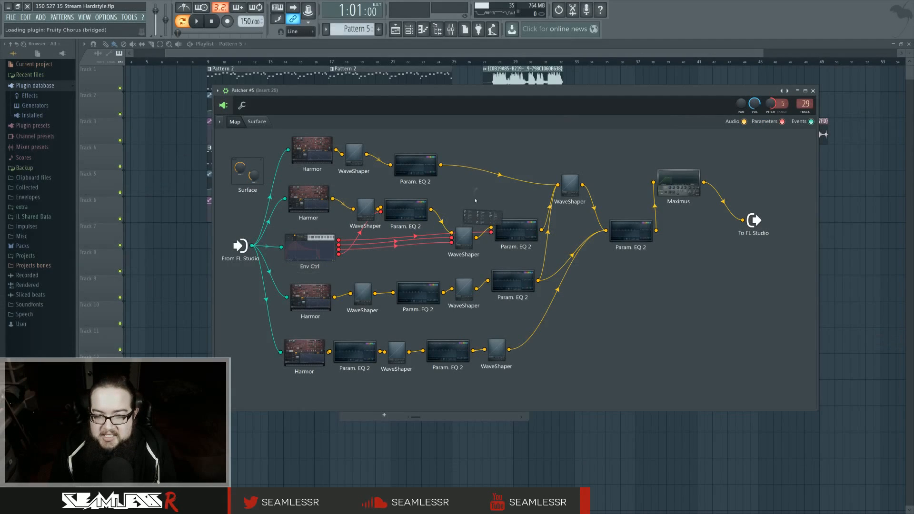
pyautogui.moveTo(456, 200)
pyautogui.mouseDown()
pyautogui.moveTo(446, 207)
pyautogui.moveTo(456, 195)
pyautogui.moveTo(491, 228)
pyautogui.mouseUp()
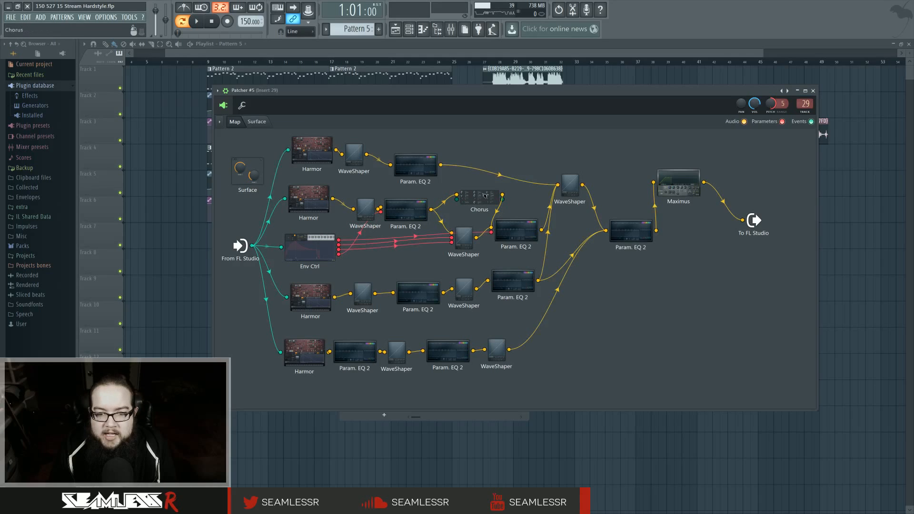
# Open the Chorus, audition Pattern 5, and move the Chorus slightly closer to the first Param. EQ 2 in the map
pyautogui.doubleClick(481, 197)
pyautogui.press('space')
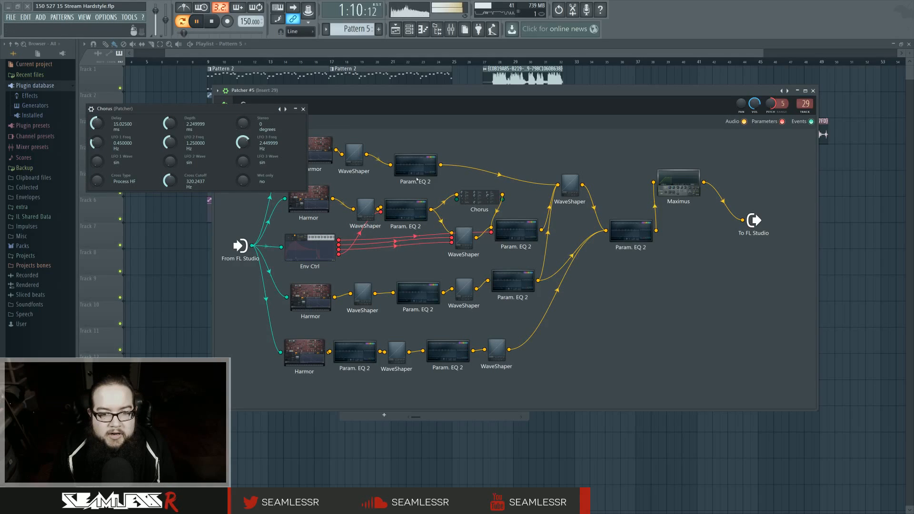
pyautogui.moveTo(479, 197); pyautogui.dragTo(491, 217)
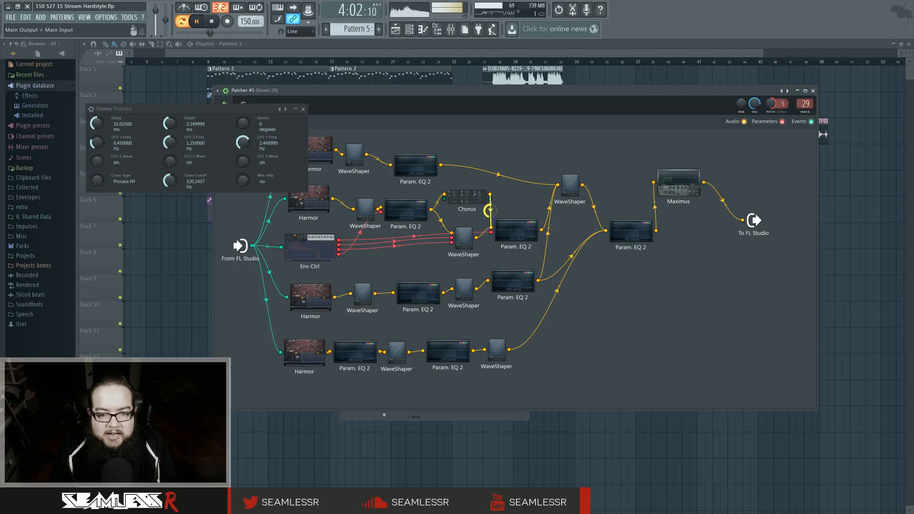
pyautogui.press('space')
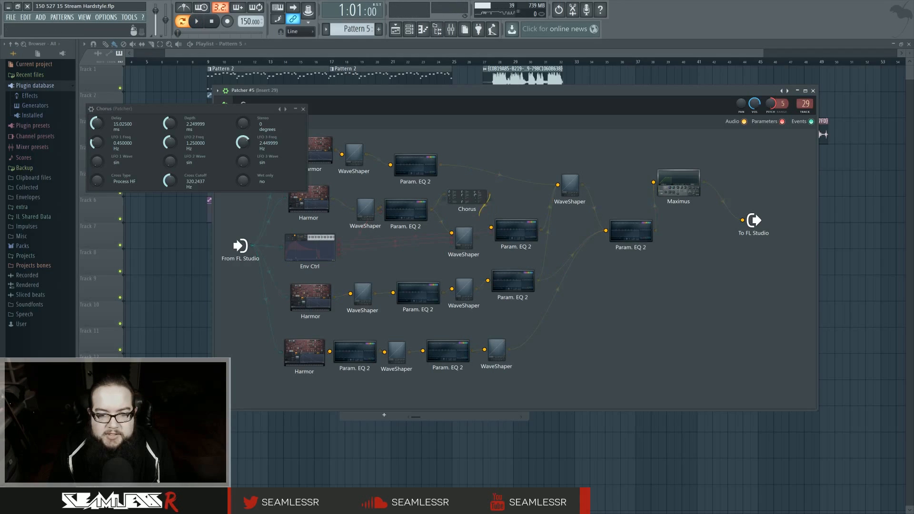
# Reroute the Chorus output into the second chain's later WaveShaper, audition Pattern 5, and close the Chorus
pyautogui.click(490, 195)
pyautogui.moveTo(479, 215)
pyautogui.mouseDown()
pyautogui.moveTo(489, 200)
pyautogui.moveTo(466, 222)
pyautogui.mouseUp()
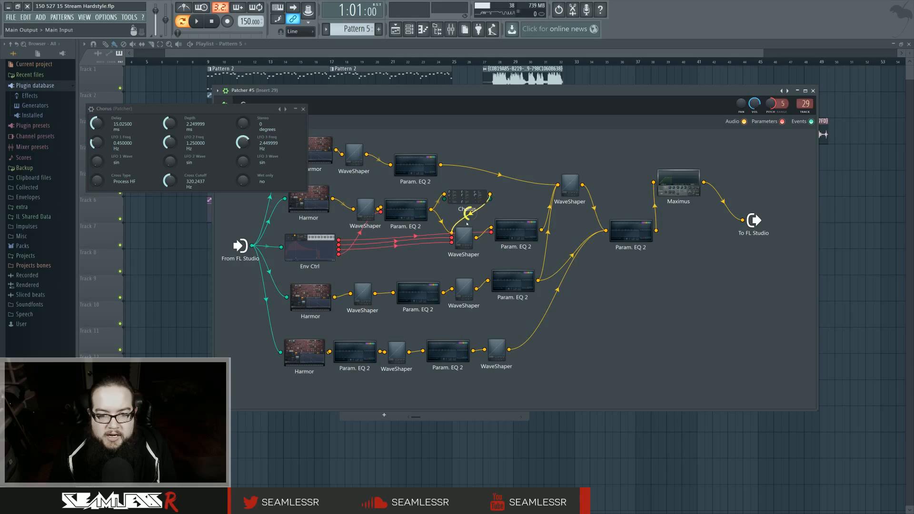
pyautogui.press('space')
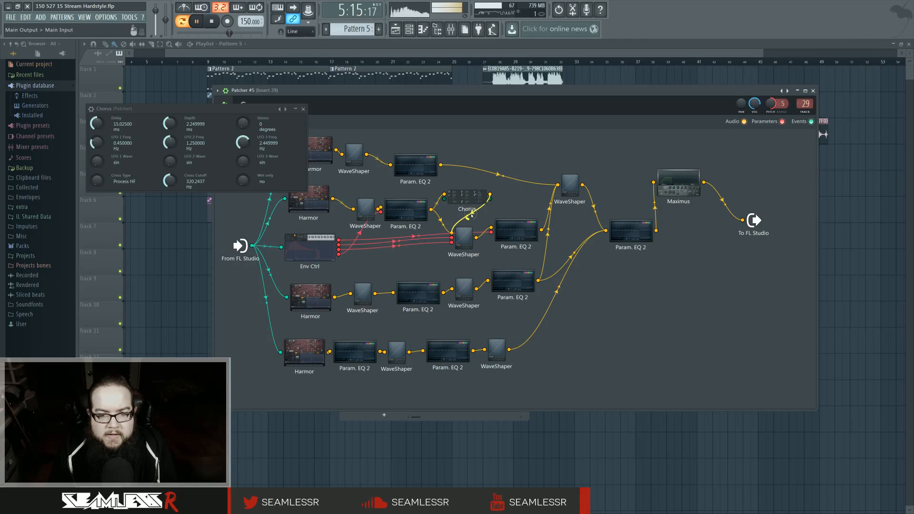
pyautogui.press('space')
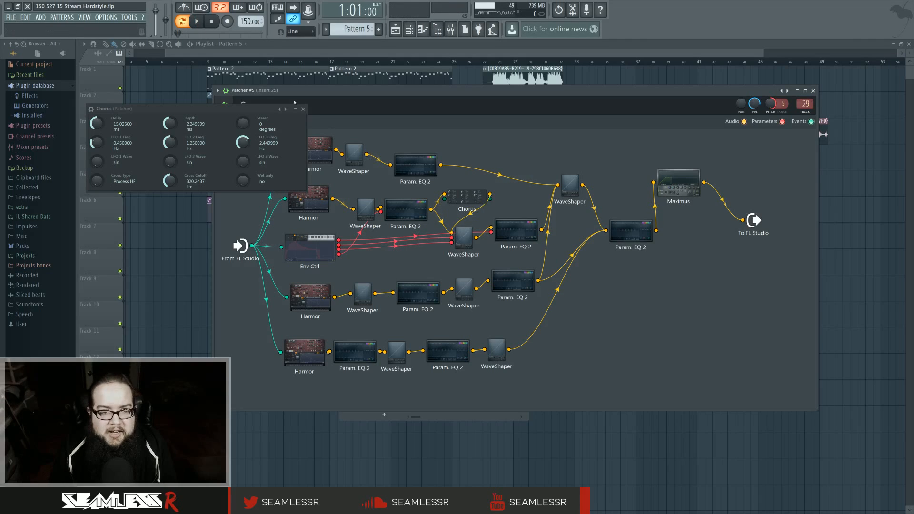
pyautogui.click(303, 109)
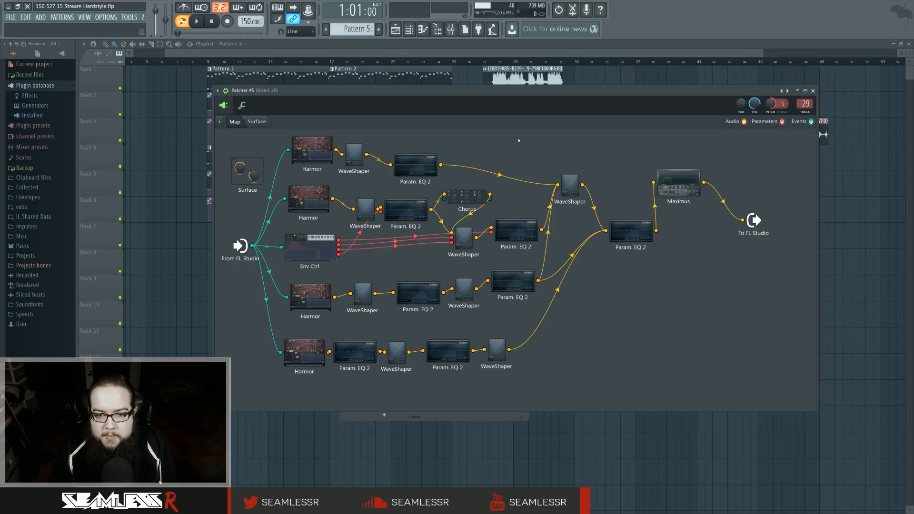
# Examine the Master track's effects and levels in the mixer while auditioning Pattern 5, and close the mixer
pyautogui.press('space')
pyautogui.press('space')
pyautogui.click(451, 29)
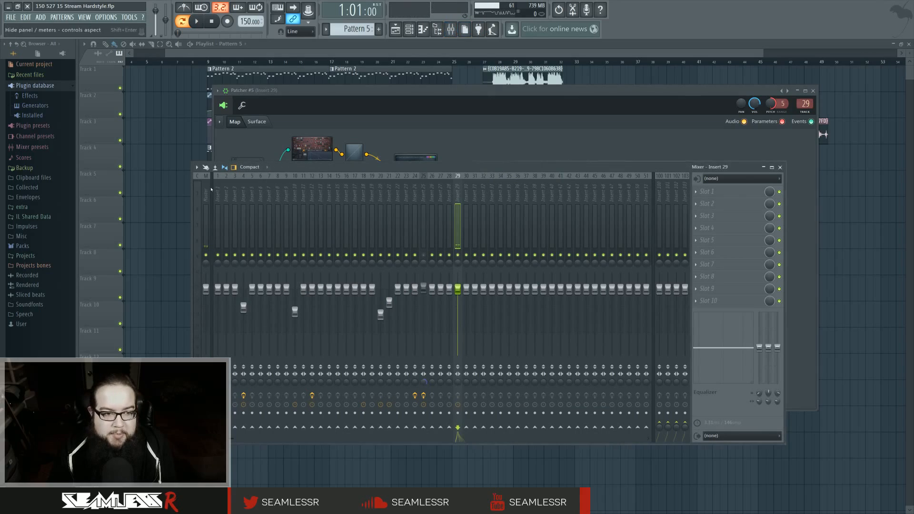
pyautogui.click(210, 191)
pyautogui.press('space')
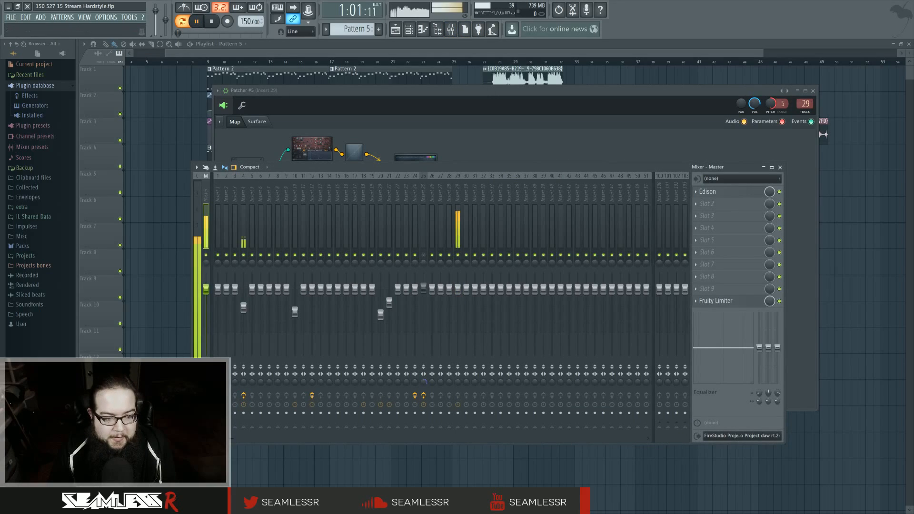
pyautogui.press('space')
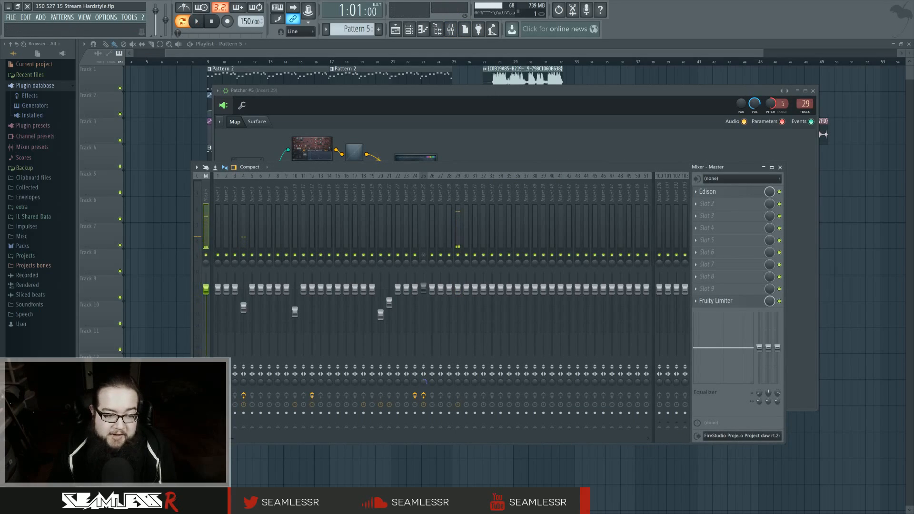
pyautogui.press('space')
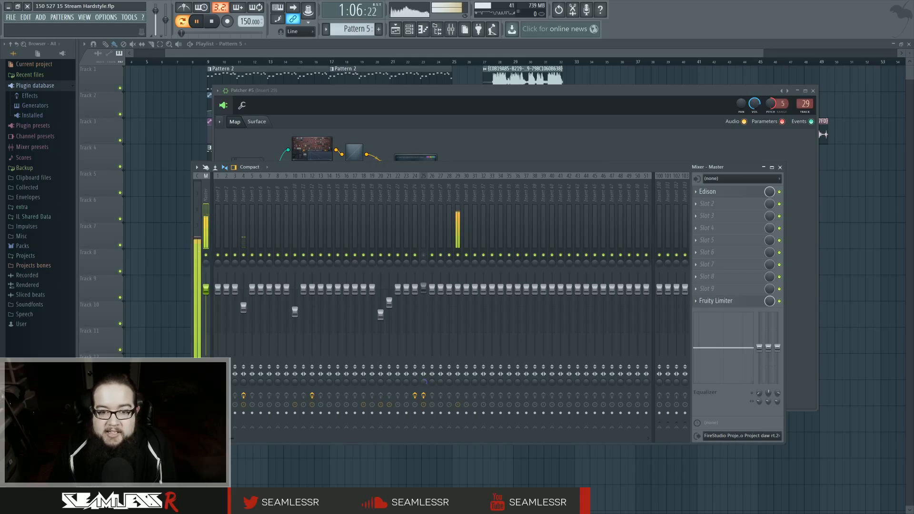
pyautogui.press('space')
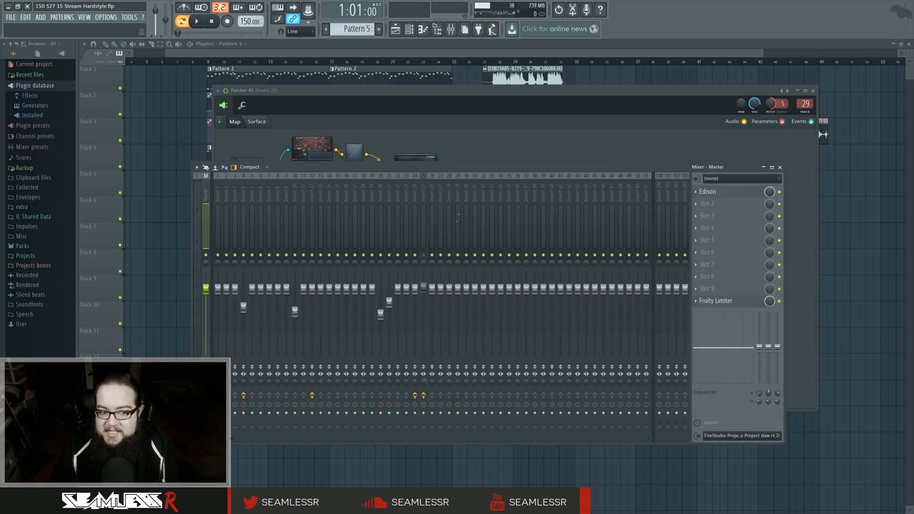
pyautogui.click(781, 167)
# In the second chain's Harmor, edit the Harmonic unison pitch shape by ramping up its high-end points and lowering the tall peak
pyautogui.press('space')
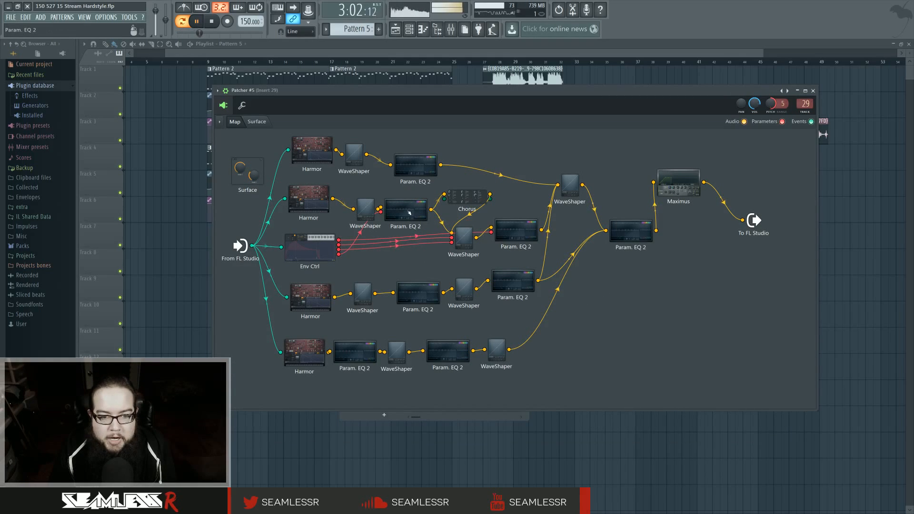
pyautogui.doubleClick(309, 198)
pyautogui.press('space')
pyautogui.click(309, 280)
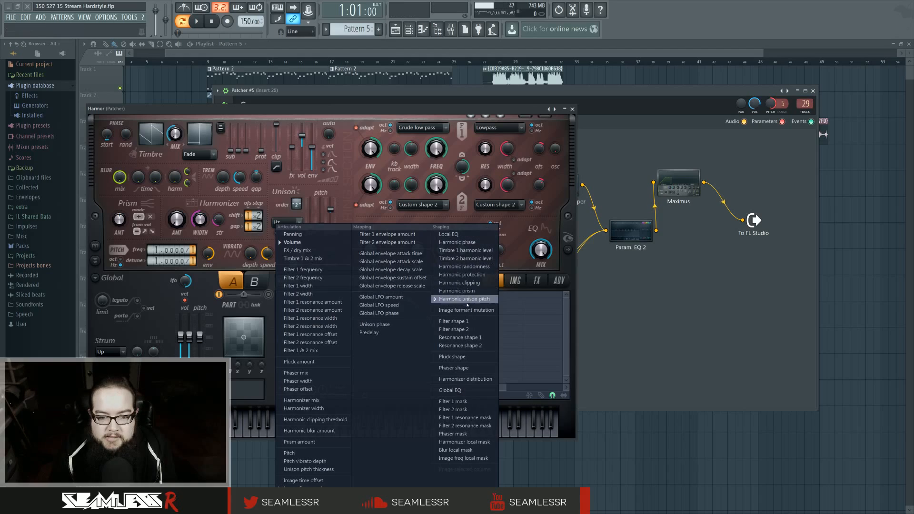
pyautogui.click(466, 300)
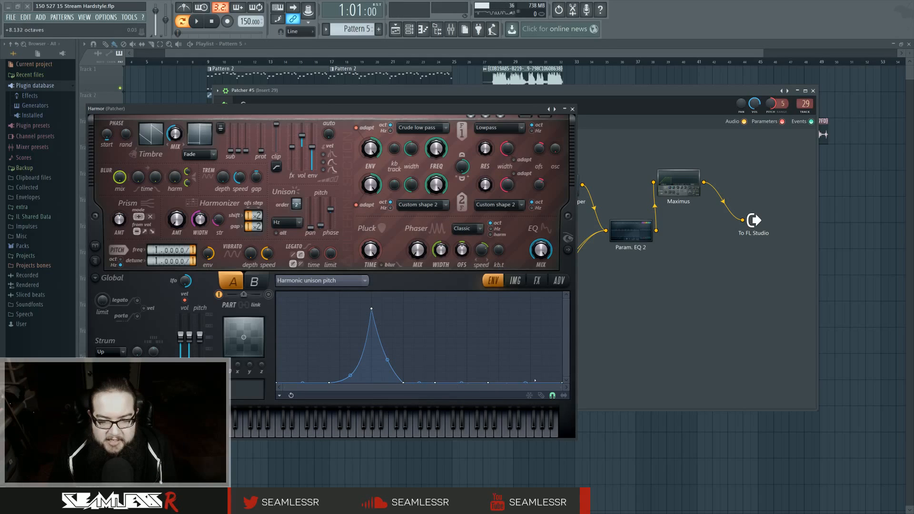
pyautogui.moveTo(562, 383); pyautogui.dragTo(562, 320)
pyautogui.moveTo(488, 382); pyautogui.dragTo(488, 365)
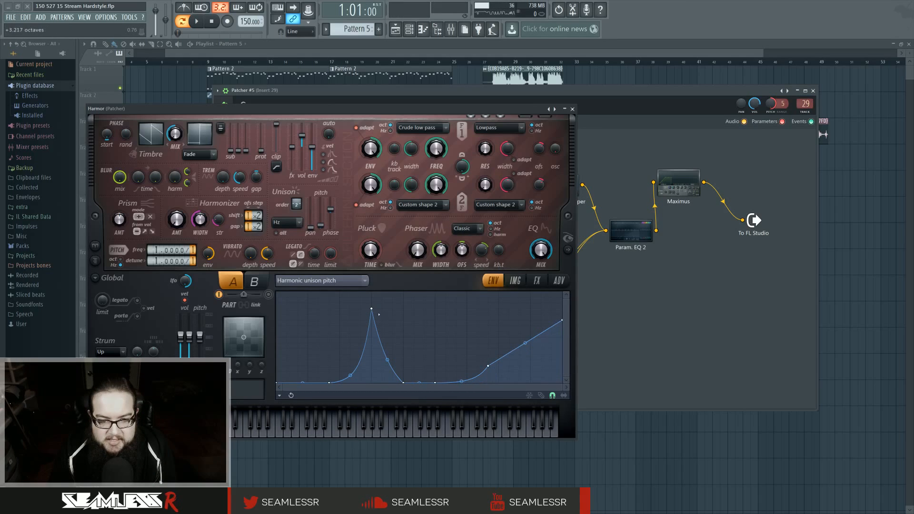
pyautogui.moveTo(372, 308); pyautogui.dragTo(372, 366)
# Set the Harmor's unison pan to 5% while auditioning Pattern 5, and close Harmor and stop playback
pyautogui.press('space')
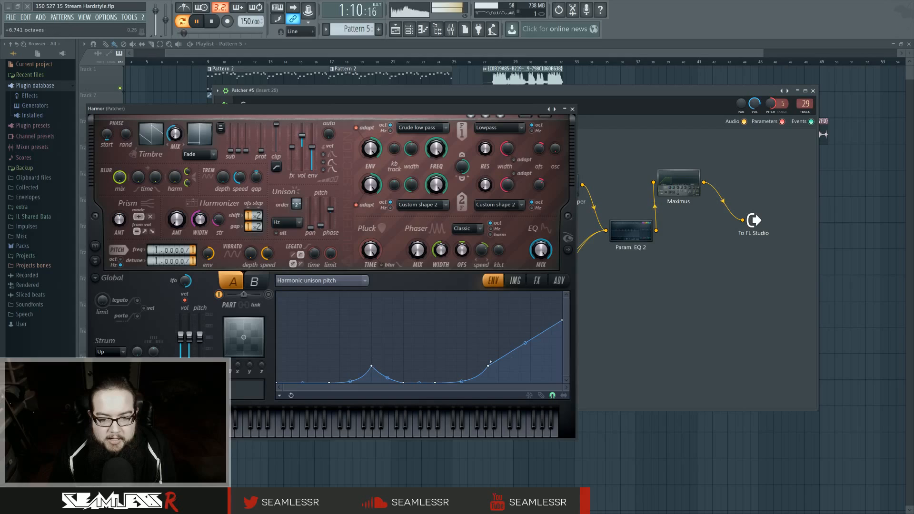
pyautogui.moveTo(311, 228)
pyautogui.mouseDown()
pyautogui.moveTo(313, 200)
pyautogui.moveTo(310, 227)
pyautogui.mouseUp()
pyautogui.press('space')
pyautogui.press('space')
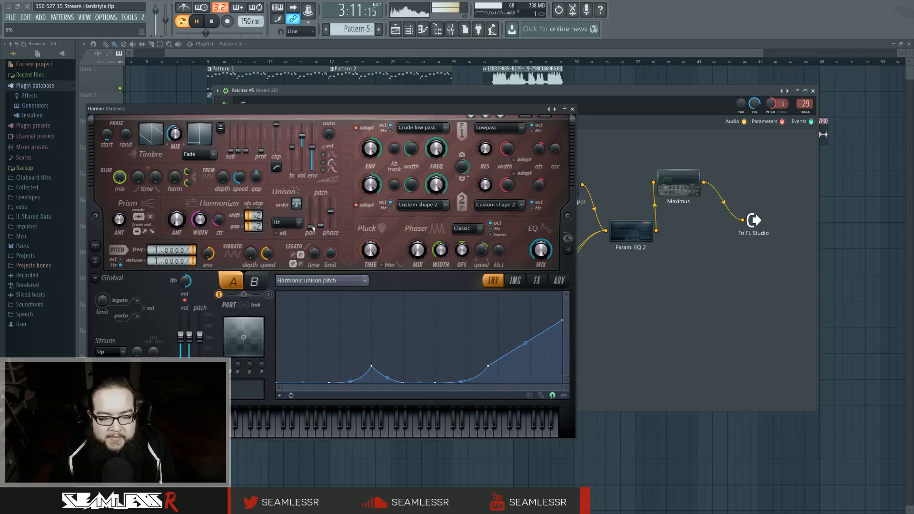
pyautogui.click(573, 108)
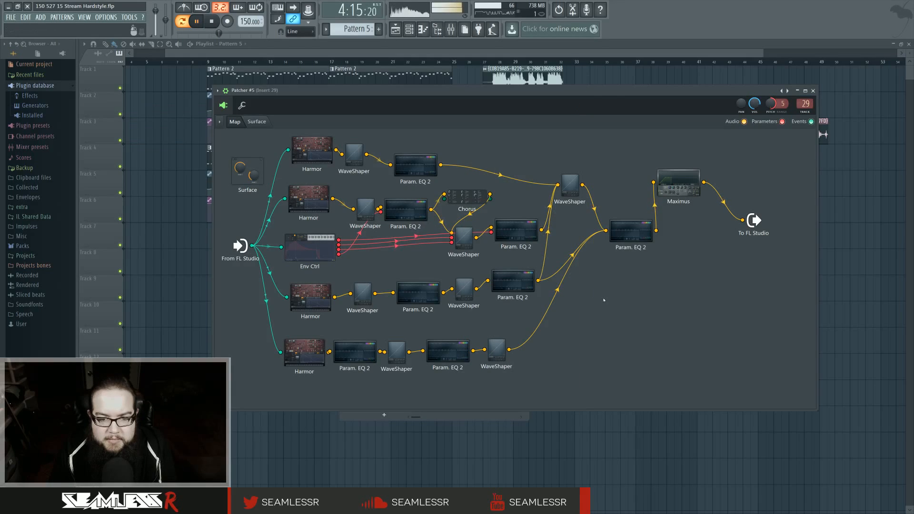
pyautogui.press('space')
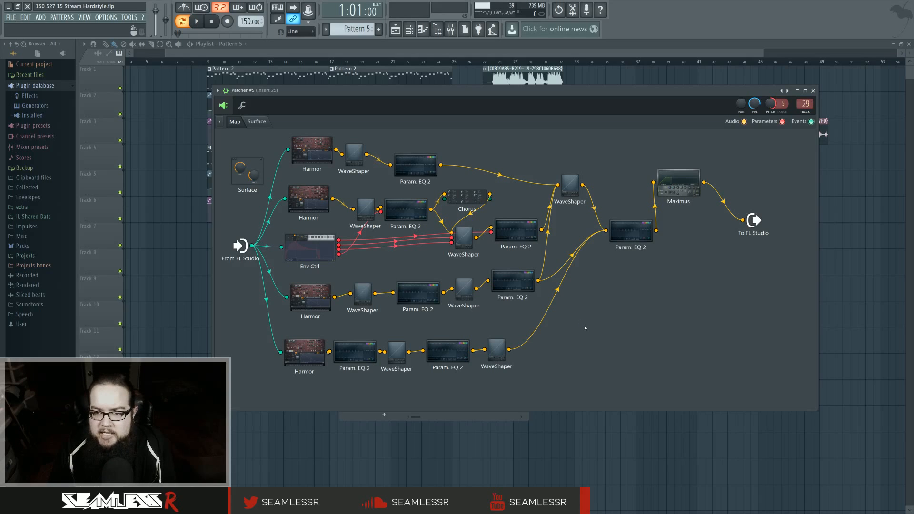
# Arrange the final Param. EQ 2, Maximus and To FL Studio nodes closer to one line in the map
pyautogui.moveTo(623, 243); pyautogui.dragTo(613, 247)
pyautogui.moveTo(679, 183); pyautogui.dragTo(693, 214)
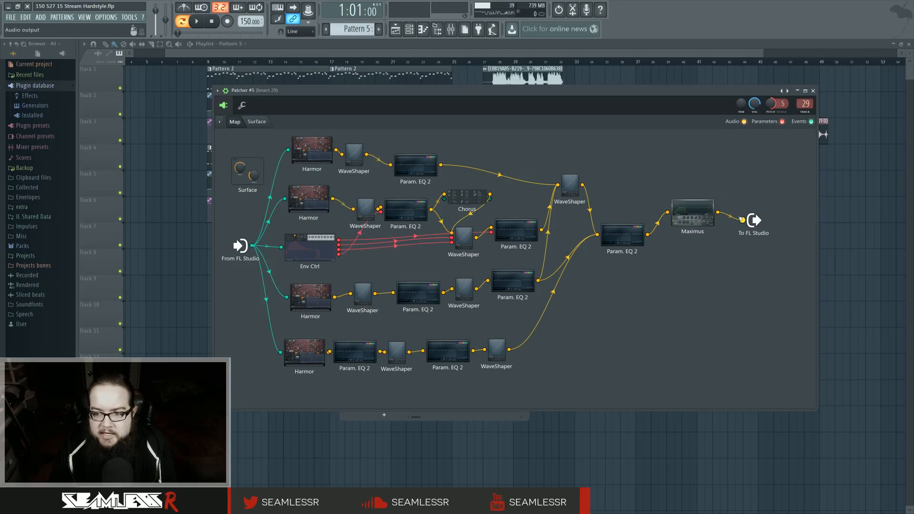
pyautogui.moveTo(753, 220); pyautogui.dragTo(757, 230)
pyautogui.moveTo(691, 207); pyautogui.dragTo(695, 211)
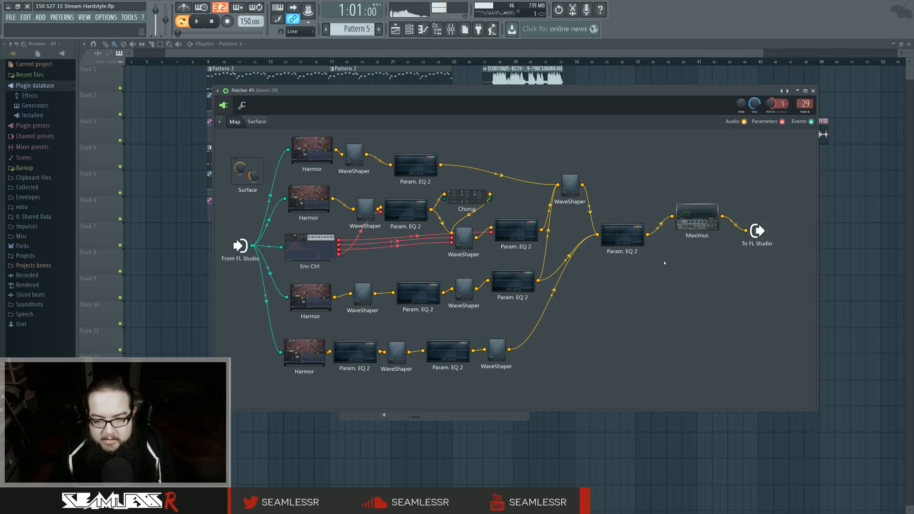
# Set the Chorus LFO 1 and LFO 2 frequencies to 0 Hz and Cross Cutoff to about 138 Hz, auditioning Pattern 5
pyautogui.click(468, 205)
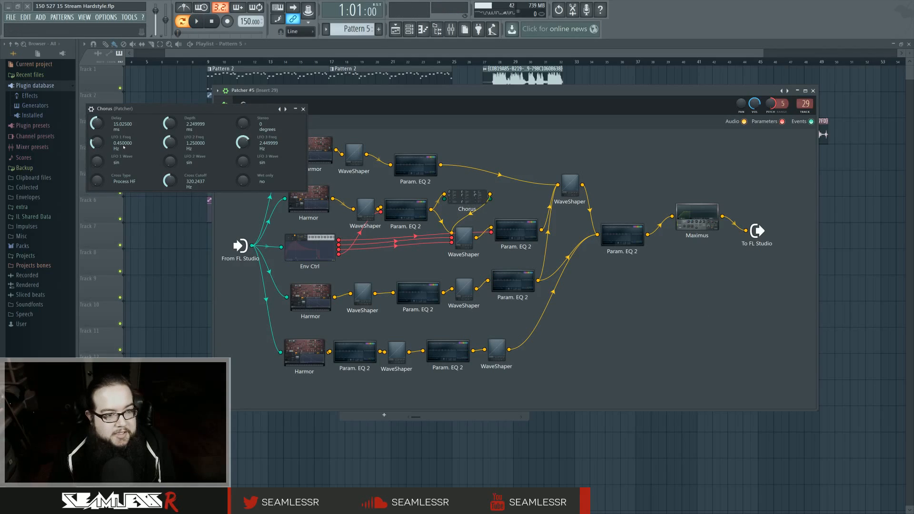
pyautogui.moveTo(97, 143); pyautogui.dragTo(97, 148)
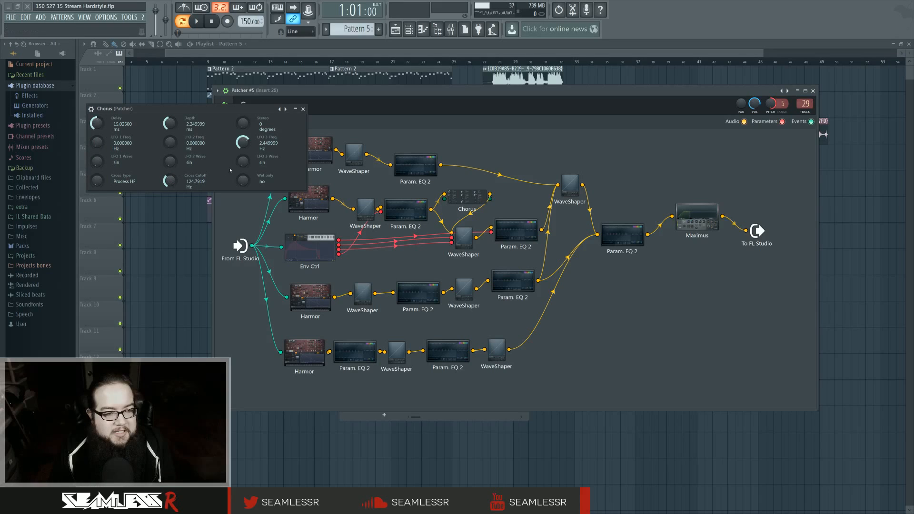
pyautogui.press('space')
pyautogui.moveTo(170, 182); pyautogui.dragTo(171, 180)
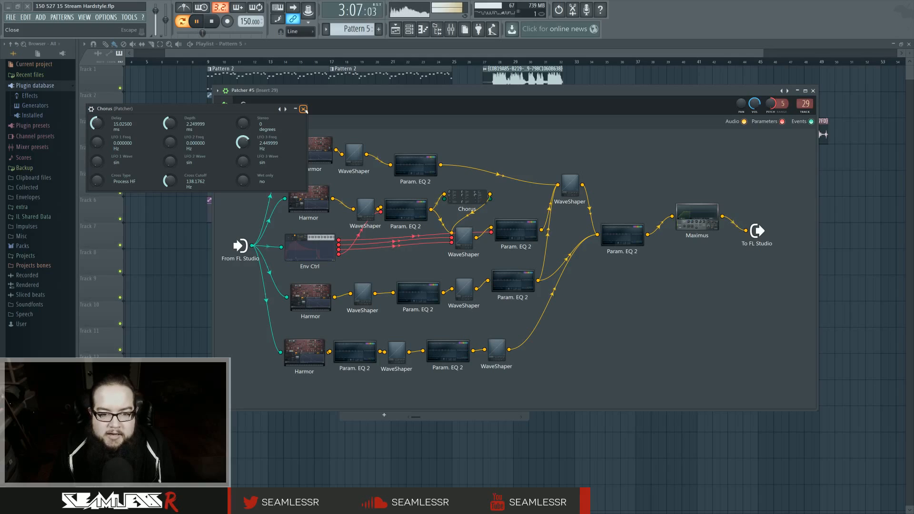
pyautogui.click(303, 109)
pyautogui.press('space')
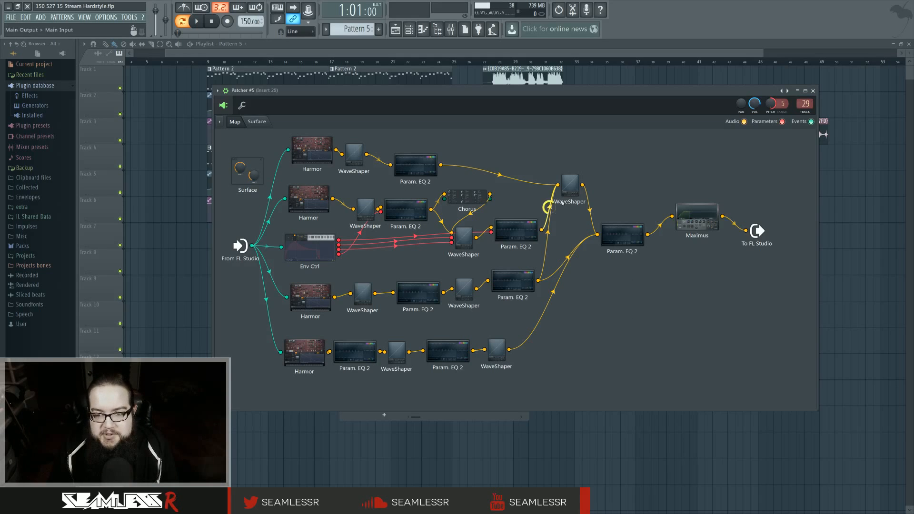
# Move the shared WaveShaper, first chain's Param. EQ 2, Env Ctrl, and the second and third chains' Harmors upward in the map
pyautogui.moveTo(570, 184)
pyautogui.mouseDown()
pyautogui.moveTo(576, 202)
pyautogui.moveTo(580, 172)
pyautogui.mouseUp()
pyautogui.moveTo(415, 164); pyautogui.dragTo(419, 153)
pyautogui.moveTo(309, 199); pyautogui.dragTo(310, 193)
pyautogui.moveTo(310, 247); pyautogui.dragTo(313, 234)
pyautogui.moveTo(312, 293); pyautogui.dragTo(310, 277)
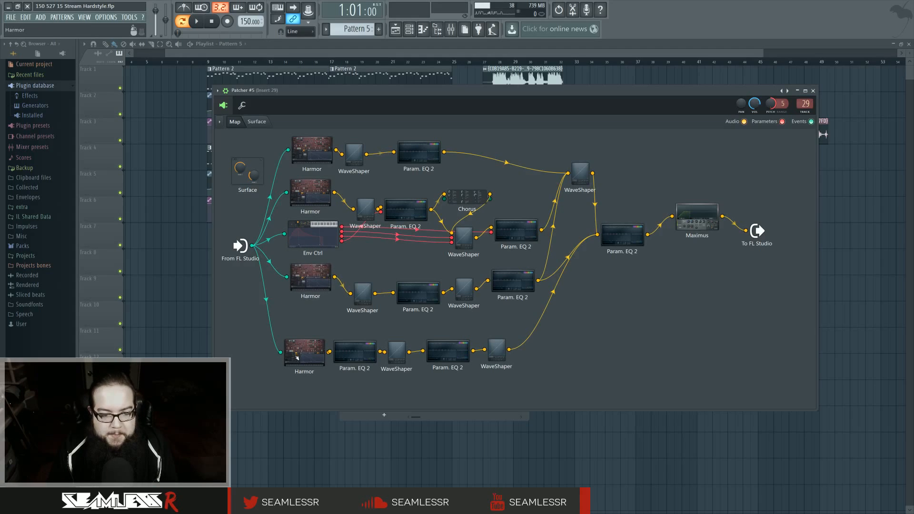
# Move the fourth chain's Harmor, Param. EQ 2 and WaveShaper nodes up beneath the third chain
pyautogui.moveTo(304, 353); pyautogui.dragTo(306, 323)
pyautogui.moveTo(355, 352); pyautogui.dragTo(361, 332)
pyautogui.moveTo(394, 361); pyautogui.dragTo(453, 337)
pyautogui.moveTo(495, 365); pyautogui.dragTo(498, 343)
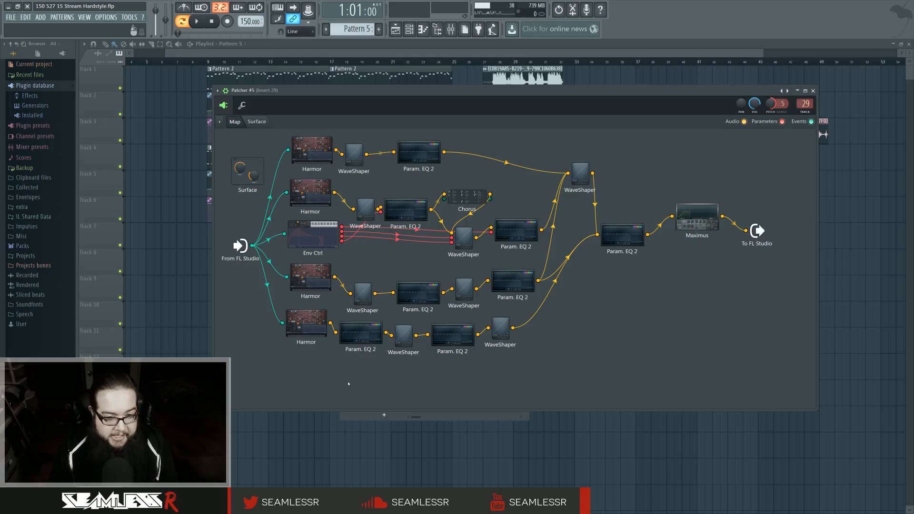
# Add a Sytrus node beneath the fourth chain, load a preset from its SeamlessR category and move its window aside
pyautogui.press('F8')
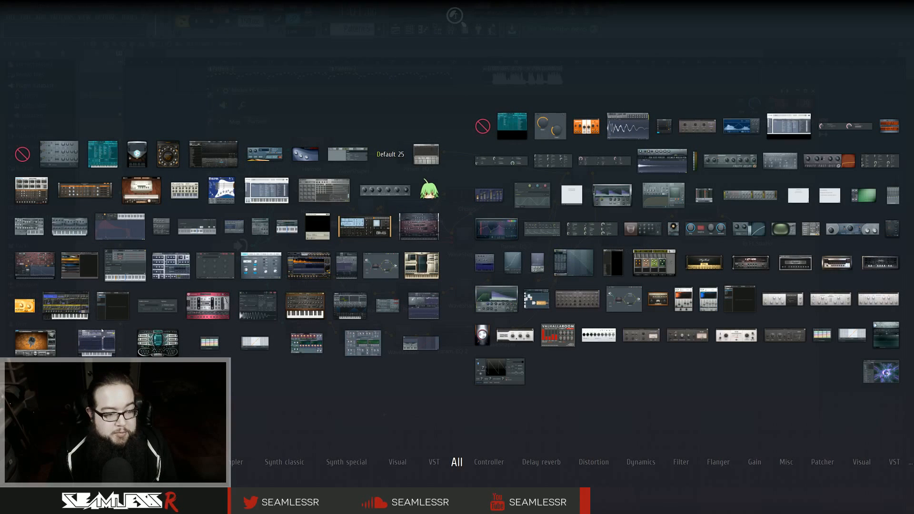
pyautogui.moveTo(97, 342); pyautogui.dragTo(336, 381)
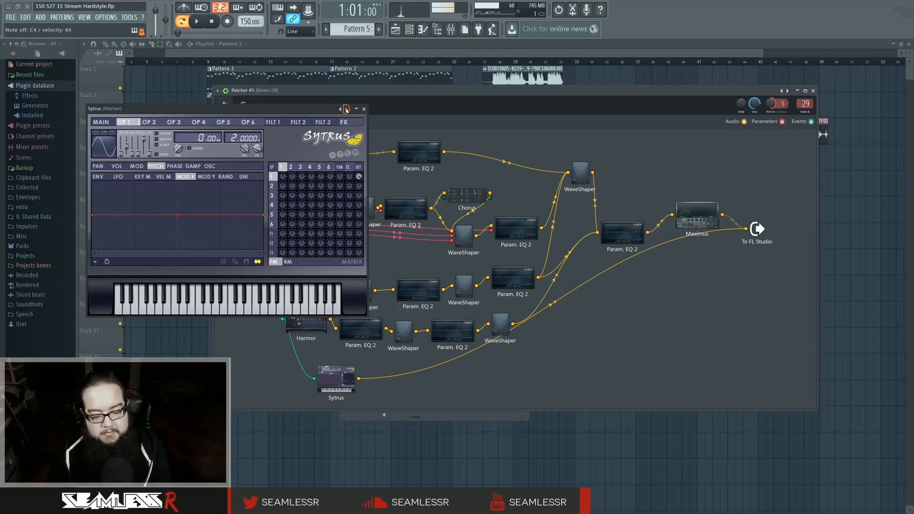
pyautogui.click(346, 109)
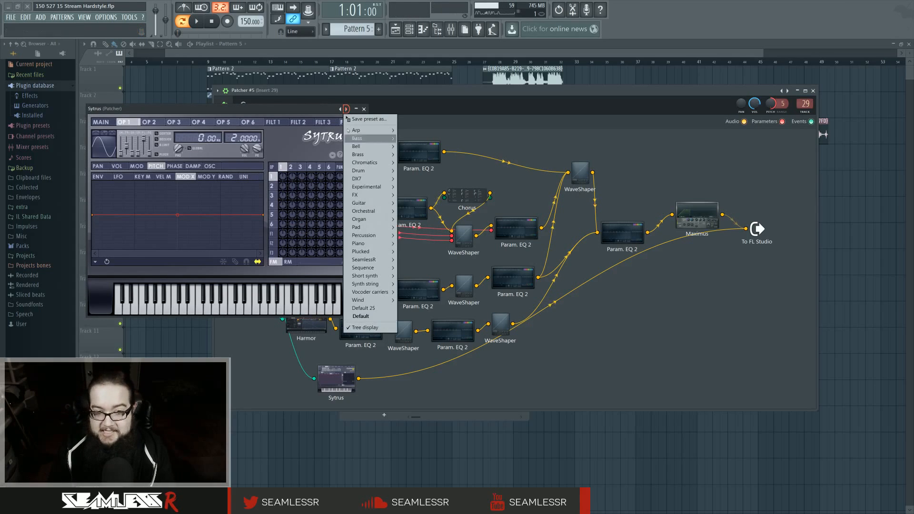
pyautogui.moveTo(379, 265)
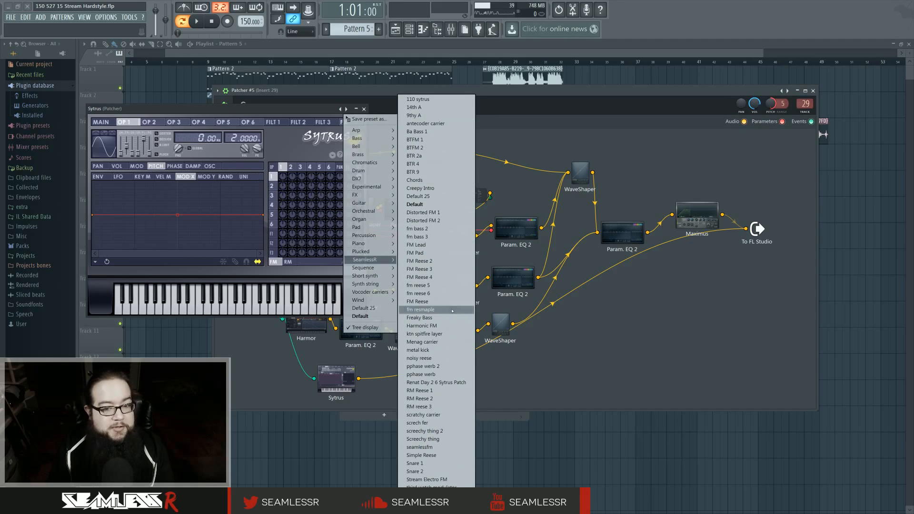
pyautogui.click(400, 349)
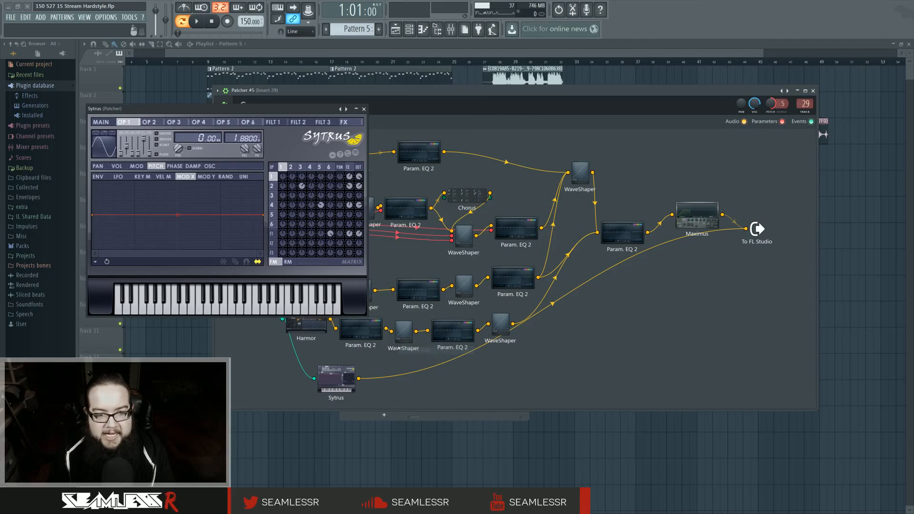
pyautogui.moveTo(316, 113); pyautogui.dragTo(499, 137)
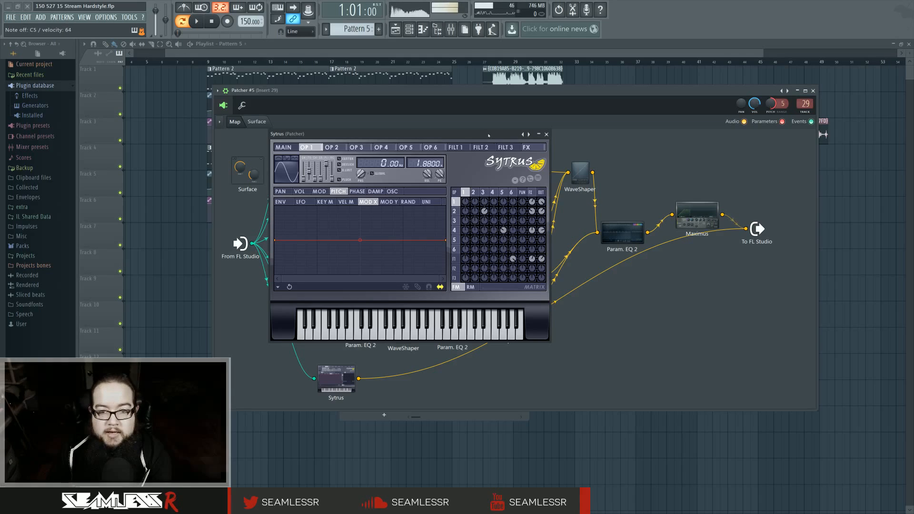
pyautogui.moveTo(499, 138); pyautogui.dragTo(498, 156)
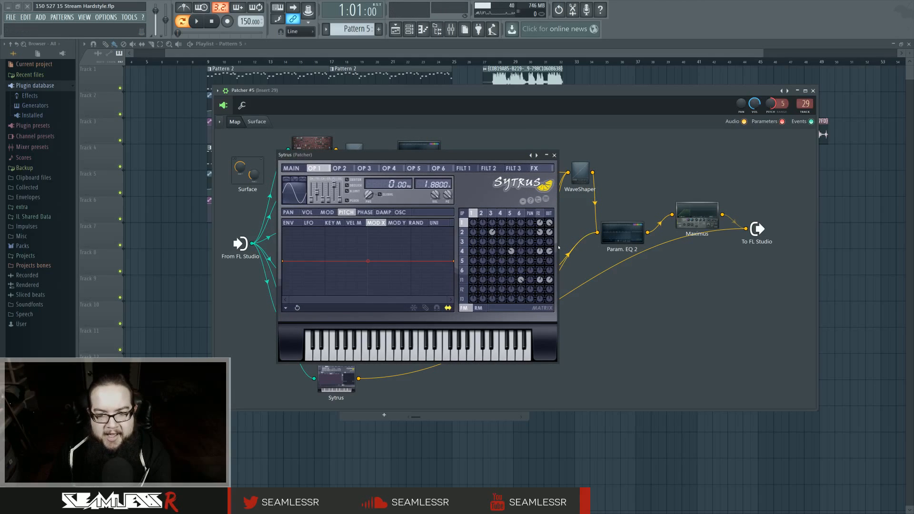
# Mute the effects and output sends of Filter 1 and operator 2 in the Sytrus matrix, toggling operator 1's sends to compare
pyautogui.rightClick(550, 279)
pyautogui.rightClick(540, 280)
pyautogui.rightClick(540, 232)
pyautogui.rightClick(550, 232)
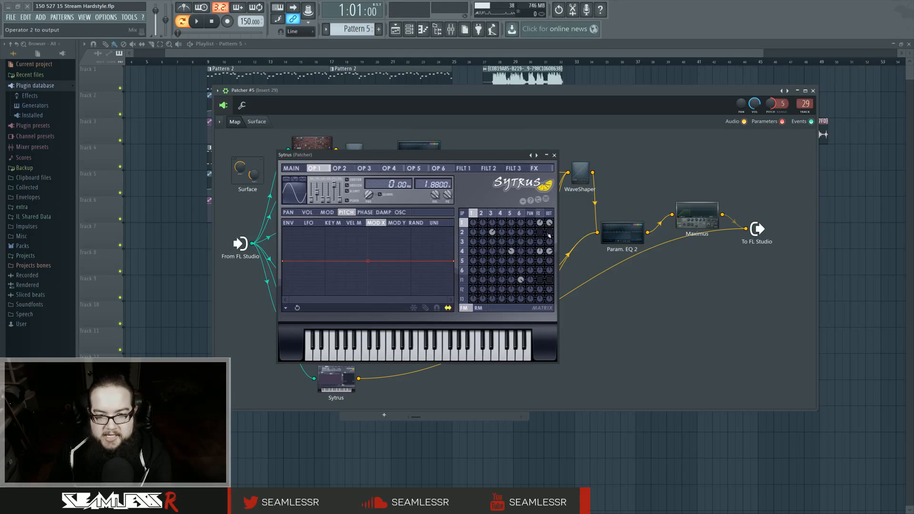
pyautogui.rightClick(550, 222)
pyautogui.rightClick(540, 222)
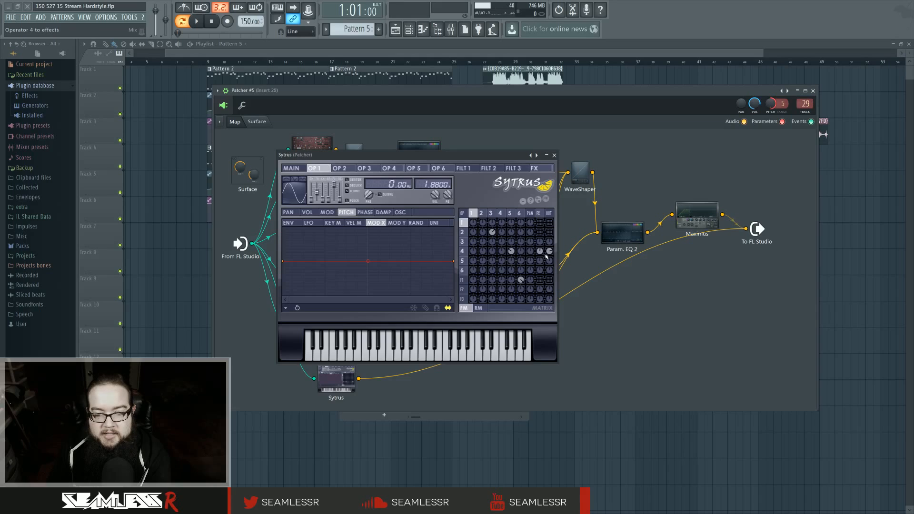
pyautogui.rightClick(540, 223)
pyautogui.rightClick(549, 222)
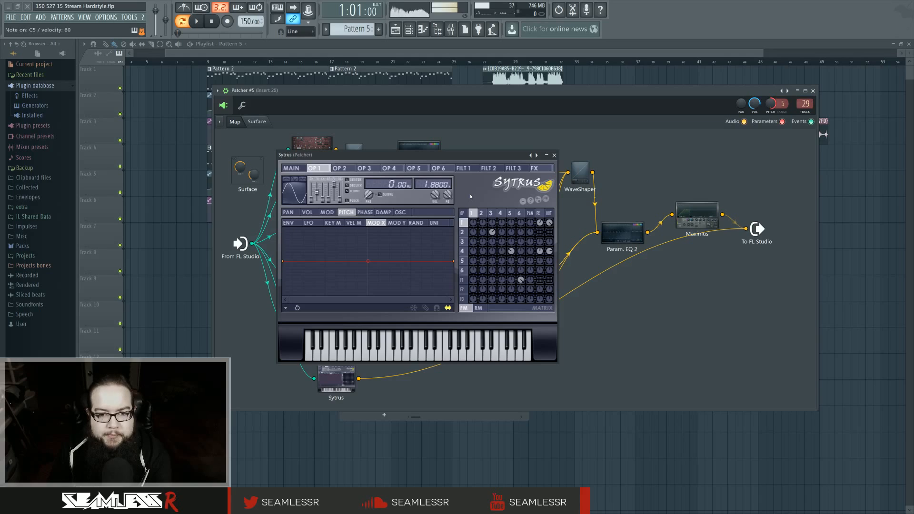
# Slope operator 1's pitch keyboard mapping from above centre at the lowest note to below centre at the highest
pyautogui.click(365, 213)
pyautogui.click(351, 222)
pyautogui.click(332, 223)
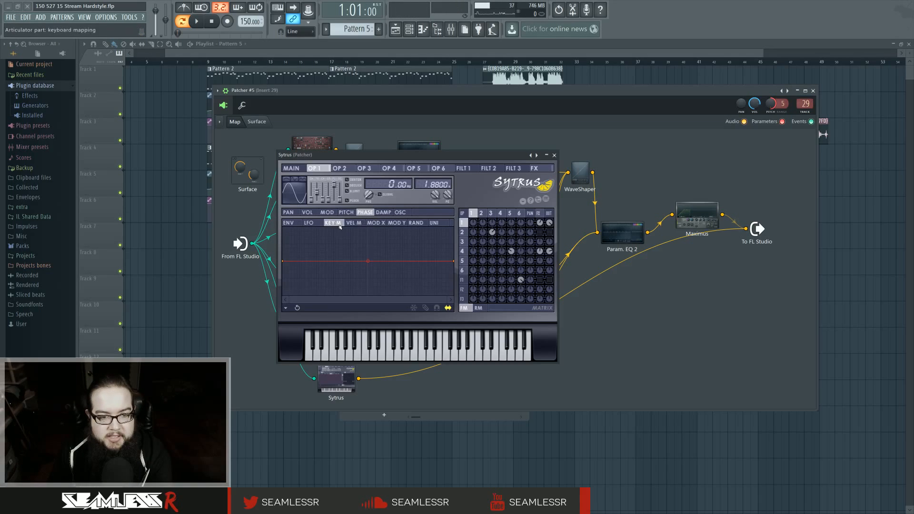
pyautogui.click(346, 212)
pyautogui.moveTo(283, 261); pyautogui.dragTo(288, 190)
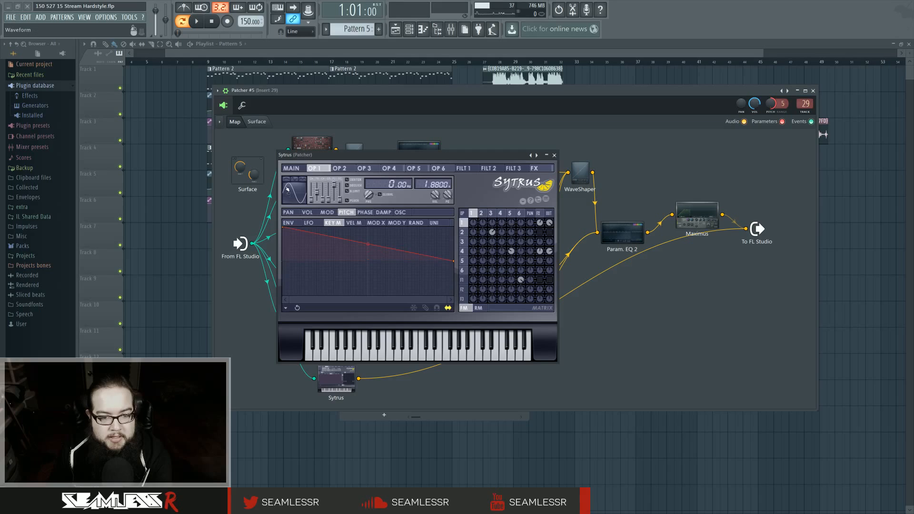
pyautogui.moveTo(454, 261); pyautogui.dragTo(455, 296)
# Give operators 2 and 3 the same descending pitch keyboard mapping as operator 1
pyautogui.click(463, 232)
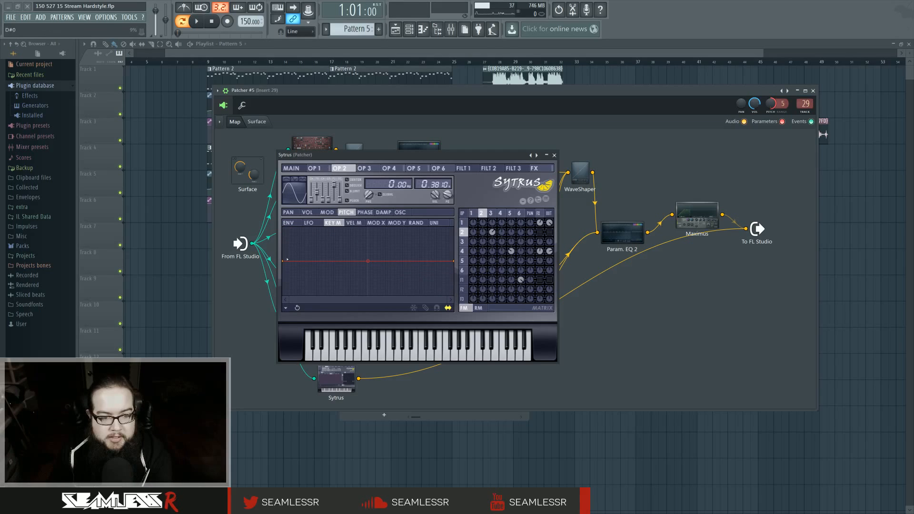
pyautogui.moveTo(284, 261); pyautogui.dragTo(285, 228)
pyautogui.moveTo(454, 262); pyautogui.dragTo(455, 296)
pyautogui.click(463, 242)
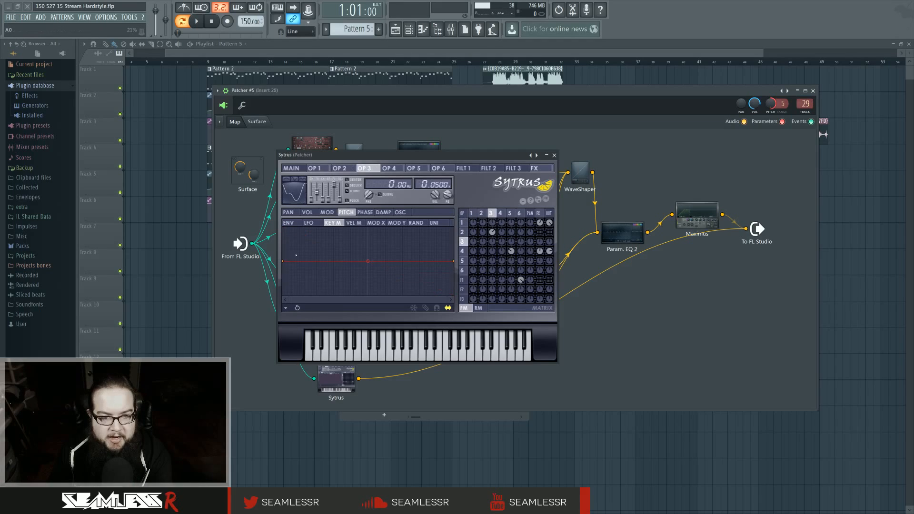
pyautogui.moveTo(282, 261); pyautogui.dragTo(284, 228)
pyautogui.moveTo(455, 261); pyautogui.dragTo(455, 296)
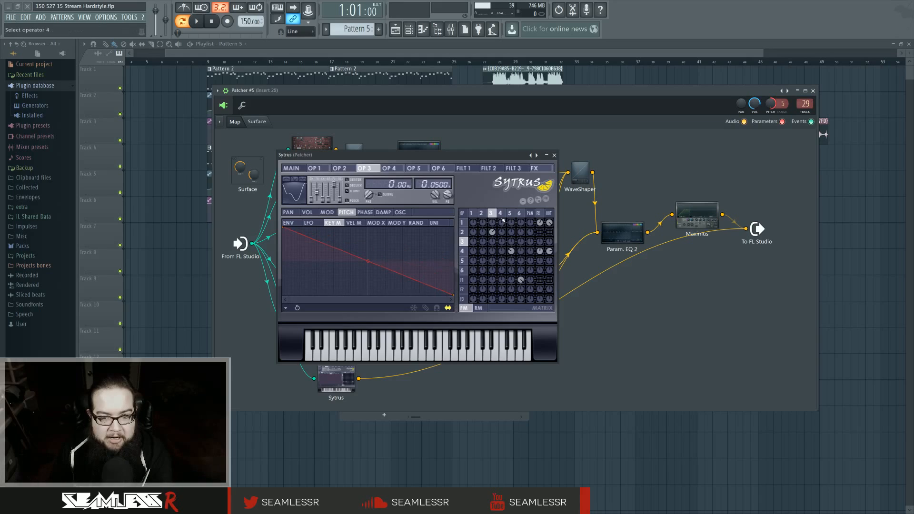
# Apply the descending pitch keyboard mapping to operators 4, 5 and 6
pyautogui.click(462, 251)
pyautogui.moveTo(284, 261); pyautogui.dragTo(284, 228)
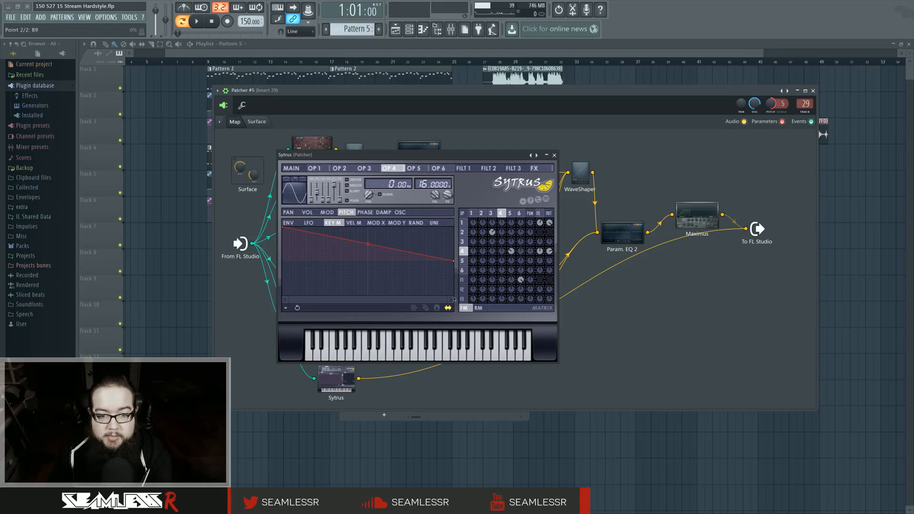
pyautogui.moveTo(454, 263); pyautogui.dragTo(455, 296)
pyautogui.click(463, 261)
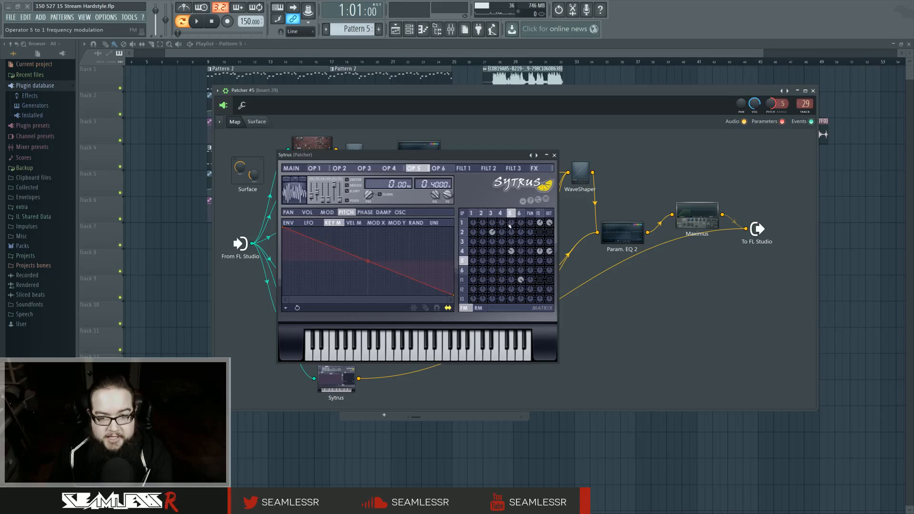
pyautogui.click(519, 215)
pyautogui.moveTo(284, 261); pyautogui.dragTo(284, 227)
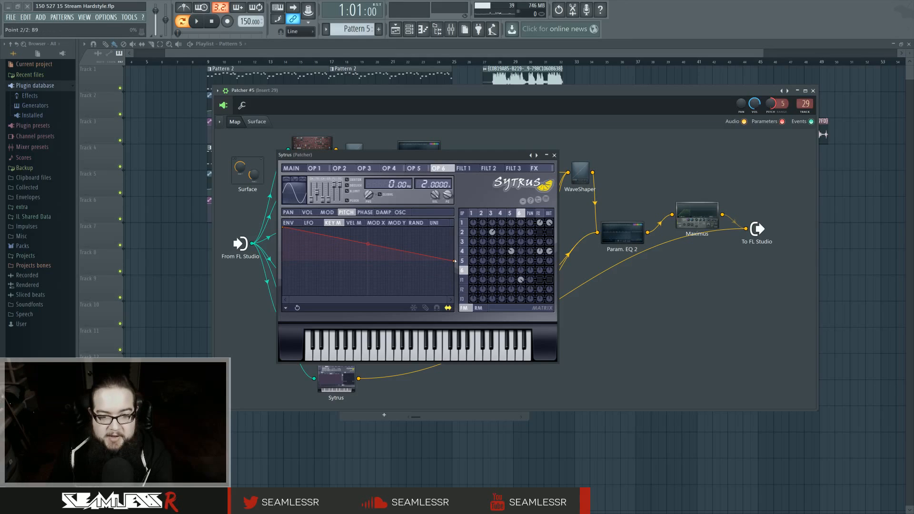
pyautogui.moveTo(454, 261); pyautogui.dragTo(454, 295)
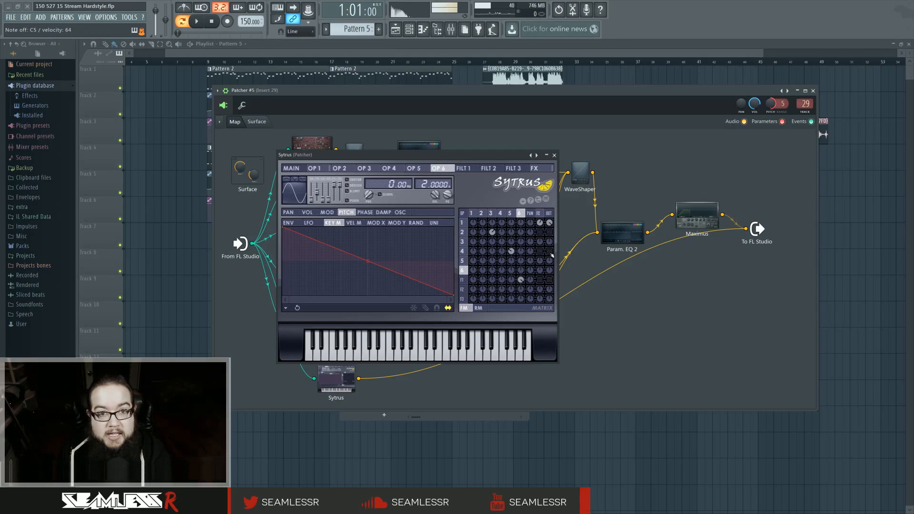
# Compare operators 1 and 4 by toggling their effects and output sends, restore the sends and close Sytrus
pyautogui.rightClick(540, 251)
pyautogui.rightClick(539, 223)
pyautogui.rightClick(549, 223)
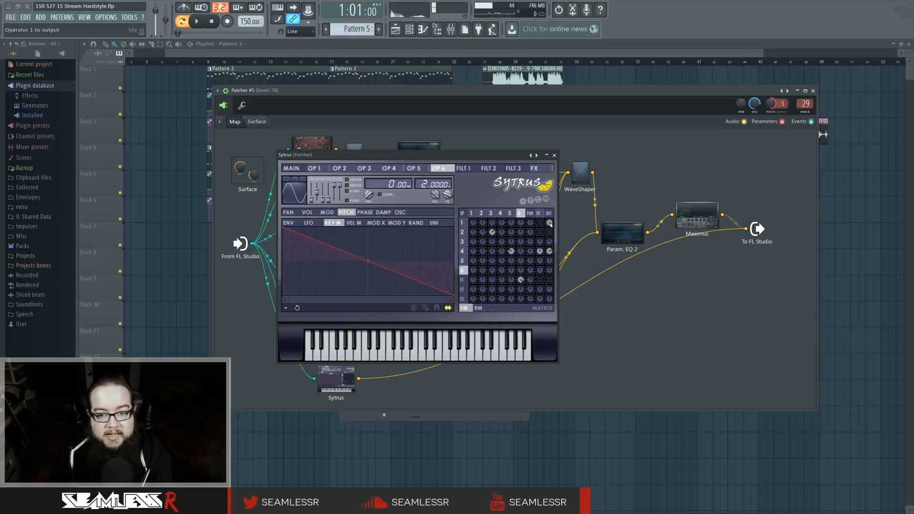
pyautogui.rightClick(540, 223)
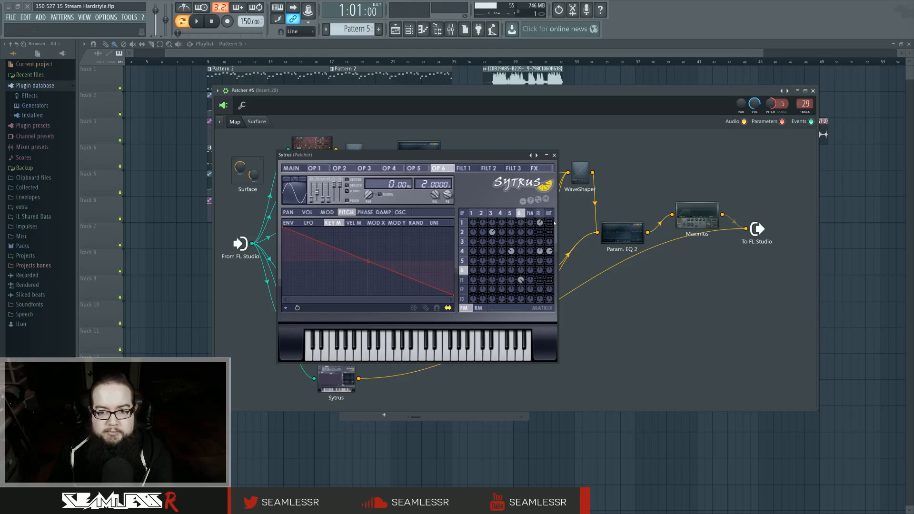
pyautogui.rightClick(550, 222)
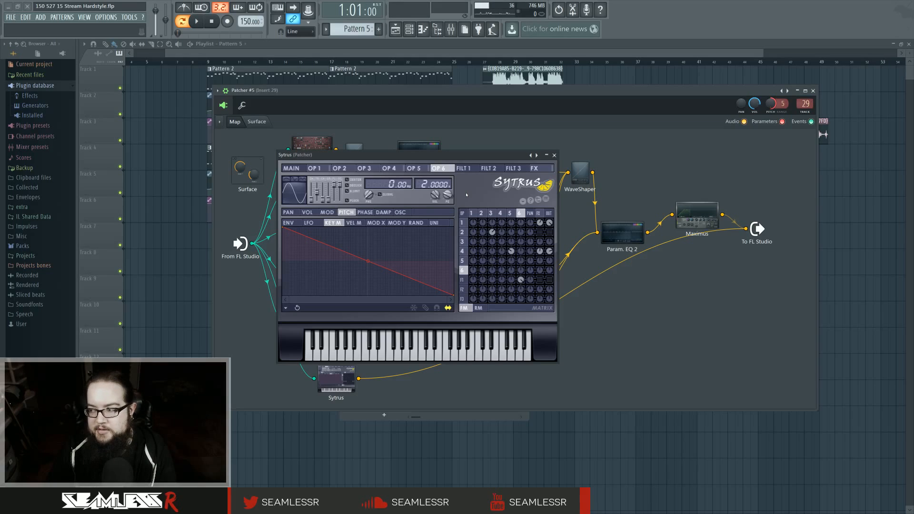
pyautogui.click(554, 155)
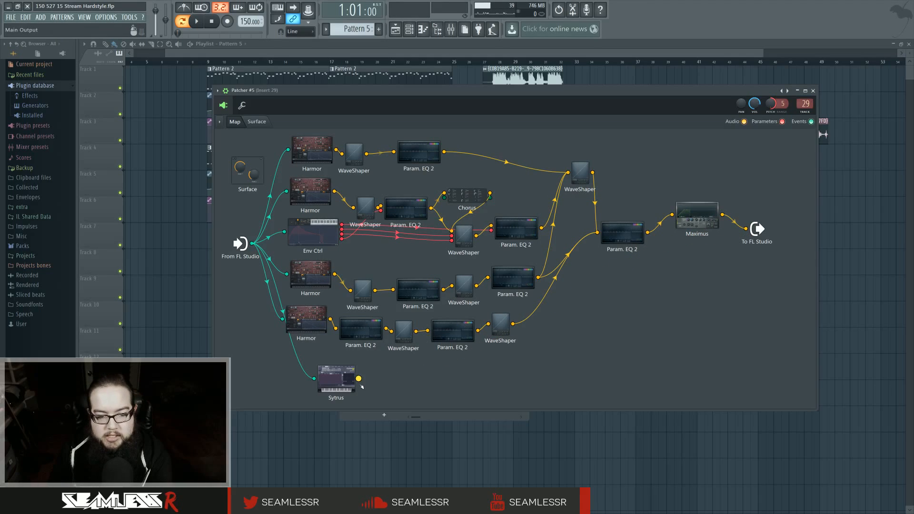
# Route the Sytrus output into Maximus, lower Maximus in the map and shift Sytrus toward the input node
pyautogui.moveTo(357, 378); pyautogui.dragTo(508, 296)
pyautogui.moveTo(658, 213); pyautogui.dragTo(703, 250)
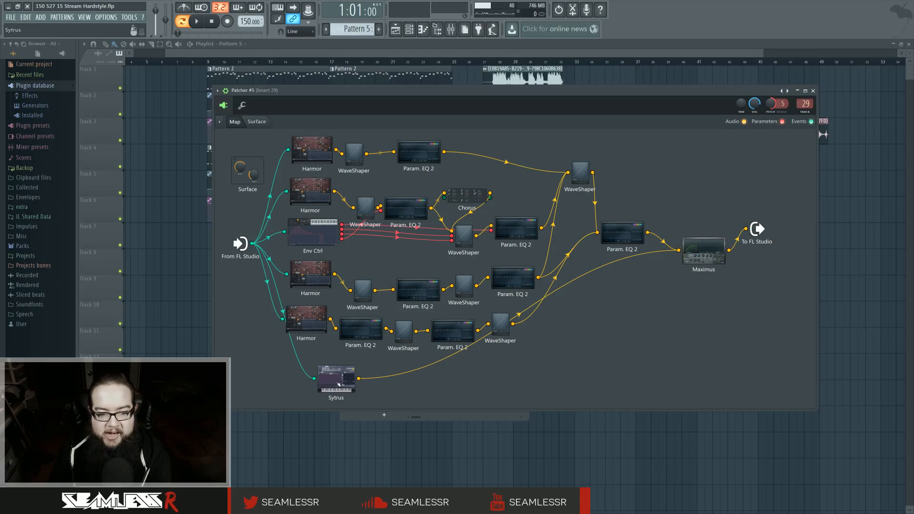
pyautogui.moveTo(336, 378)
pyautogui.mouseDown()
pyautogui.moveTo(306, 379)
pyautogui.moveTo(321, 377)
pyautogui.mouseUp()
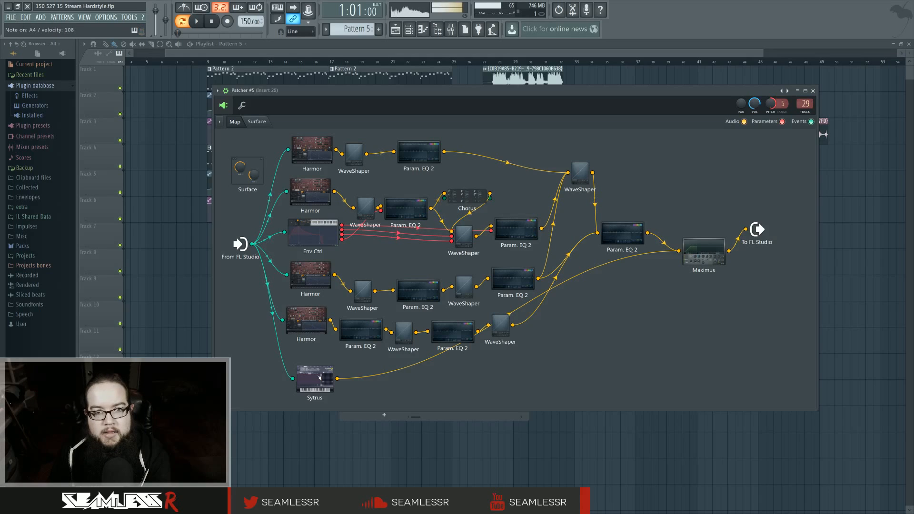
# Play Pattern 5 to audition Sytrus through Maximus at different link levels, checking its operator settings
pyautogui.press('space')
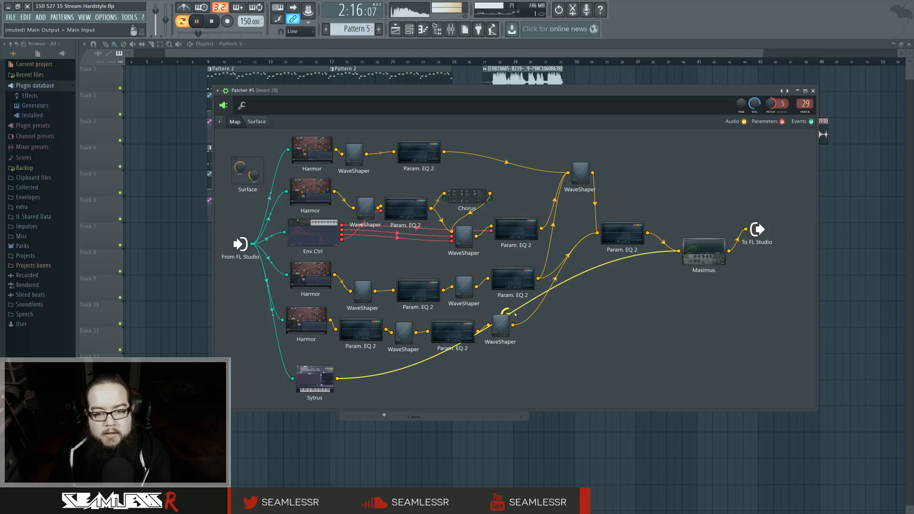
pyautogui.moveTo(508, 314); pyautogui.dragTo(508, 290)
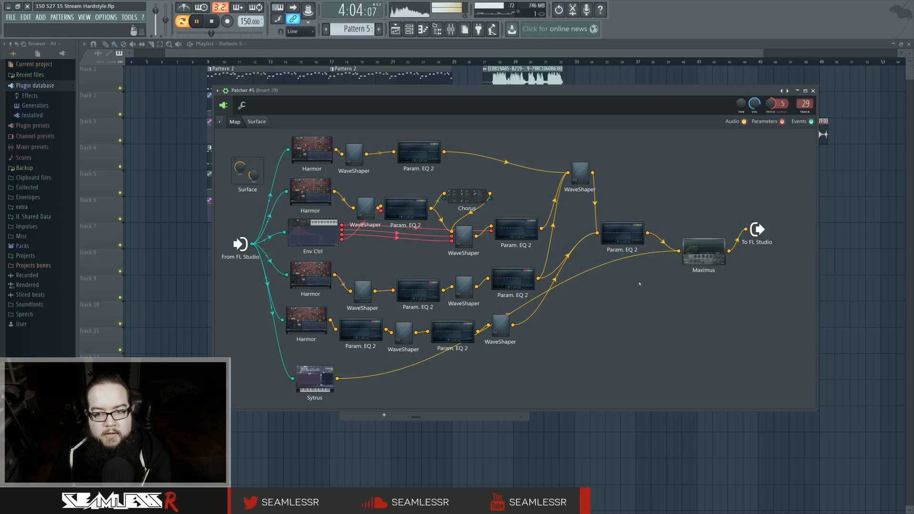
pyautogui.click(334, 373)
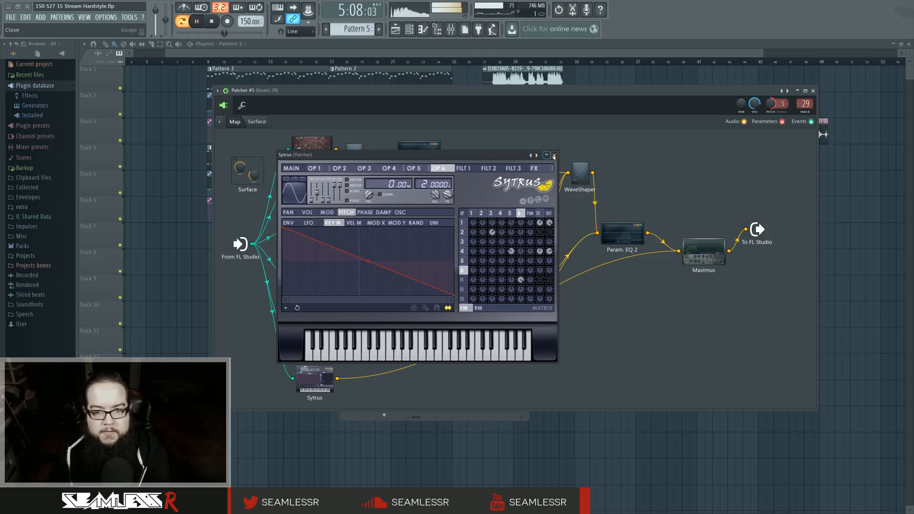
pyautogui.click(551, 152)
pyautogui.click(211, 22)
# Disconnect Sytrus from Maximus, move Maximus back up and connect Sytrus directly to To FL Studio
pyautogui.moveTo(679, 251); pyautogui.dragTo(658, 261)
pyautogui.moveTo(679, 251)
pyautogui.mouseDown()
pyautogui.moveTo(656, 246)
pyautogui.moveTo(687, 252)
pyautogui.moveTo(679, 251)
pyautogui.mouseUp()
pyautogui.moveTo(700, 251); pyautogui.dragTo(691, 221)
pyautogui.moveTo(337, 379); pyautogui.dragTo(746, 230)
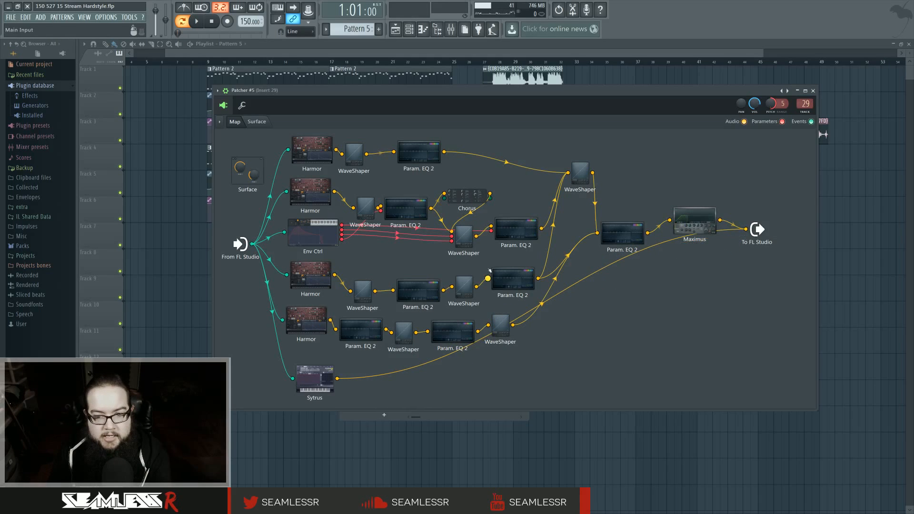
# Set Sytrus operator 1's frequency offset to 114 Hz while auditioning Pattern 5
pyautogui.press('space')
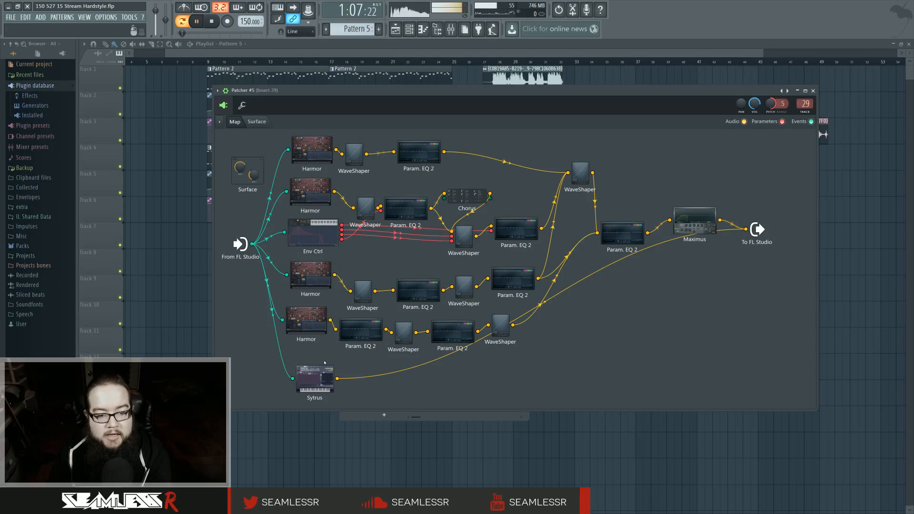
pyautogui.doubleClick(316, 375)
pyautogui.click(314, 168)
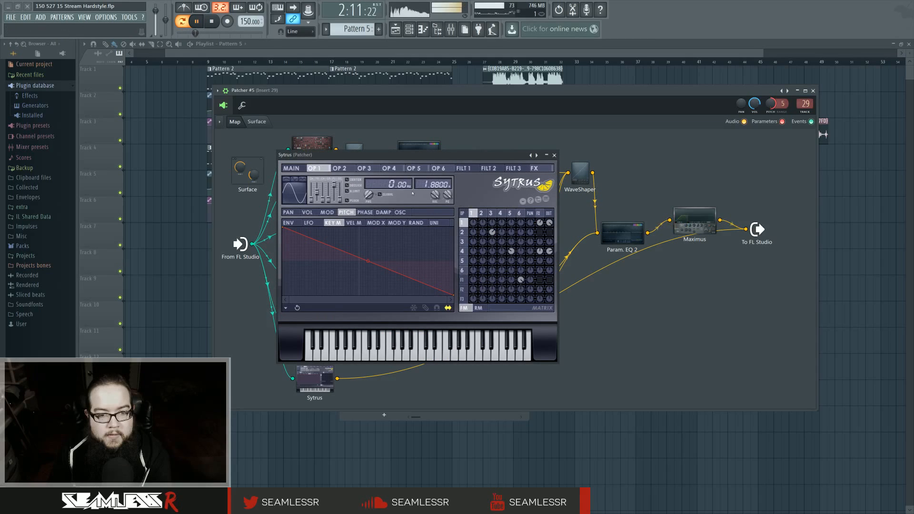
pyautogui.moveTo(389, 184); pyautogui.dragTo(388, 173)
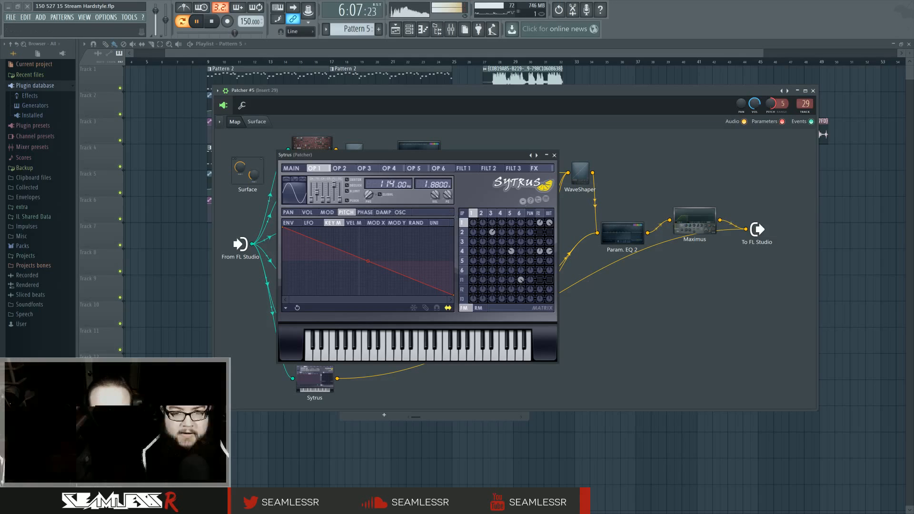
pyautogui.press('space')
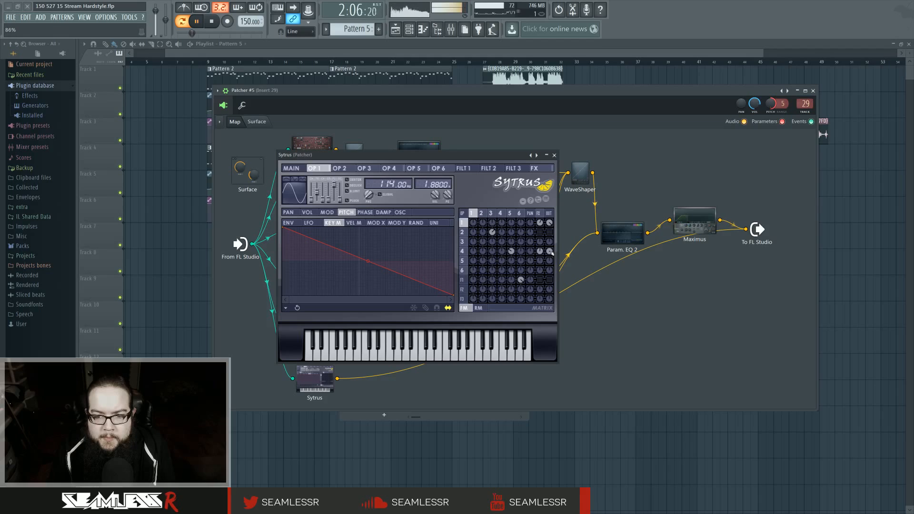
# Adjust the decay tension of Sytrus operator 4's volume envelope and set its frequency offset to 7 Hz while auditioning Pattern 5
pyautogui.click(501, 213)
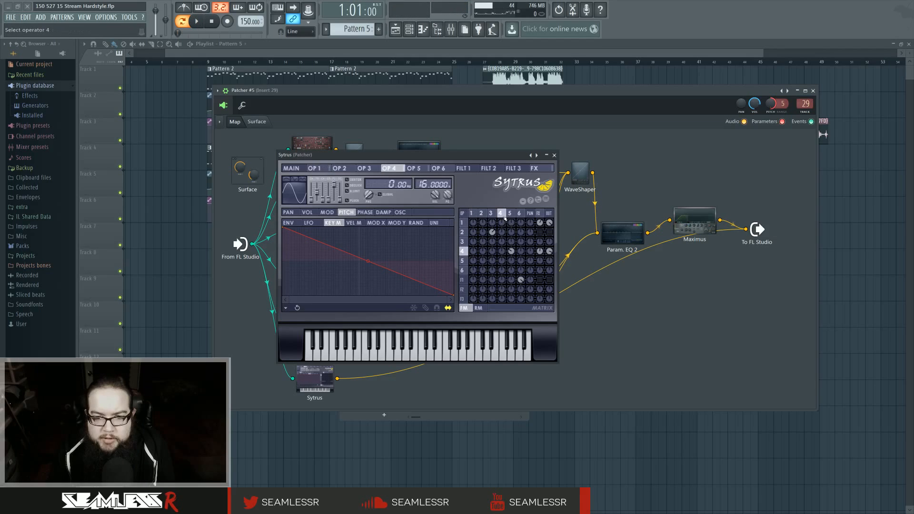
pyautogui.click(311, 212)
pyautogui.click(289, 223)
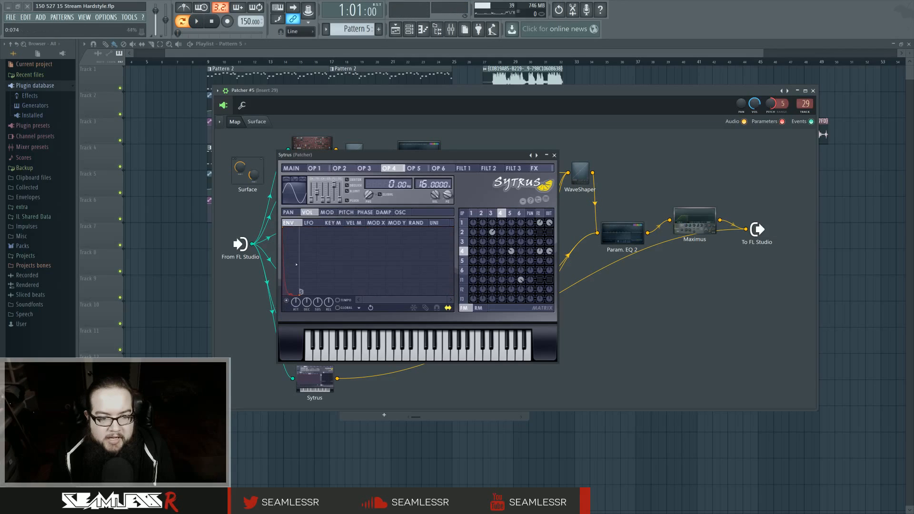
pyautogui.moveTo(291, 292); pyautogui.dragTo(291, 282)
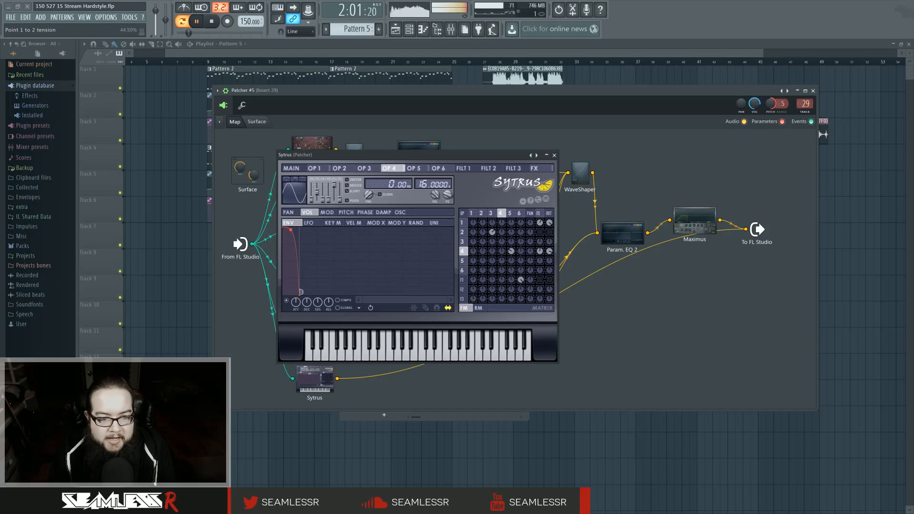
pyautogui.moveTo(291, 230); pyautogui.dragTo(291, 289)
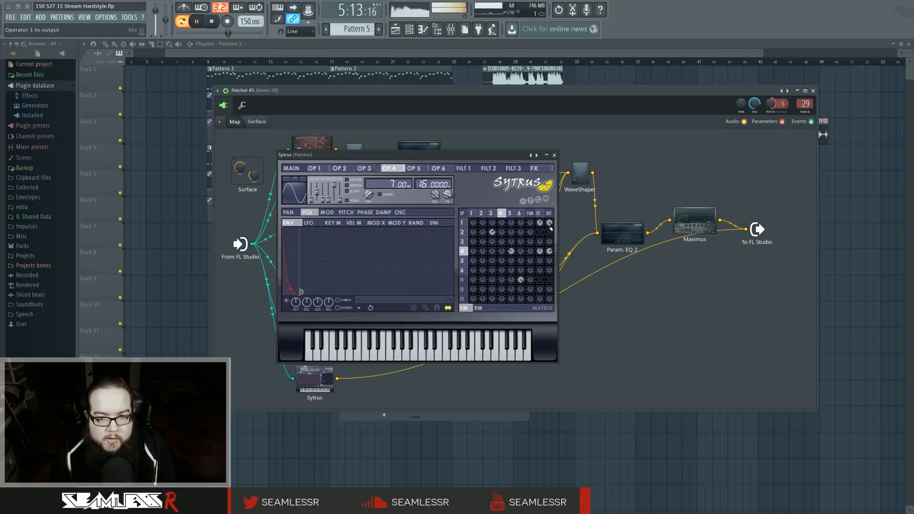
pyautogui.click(555, 155)
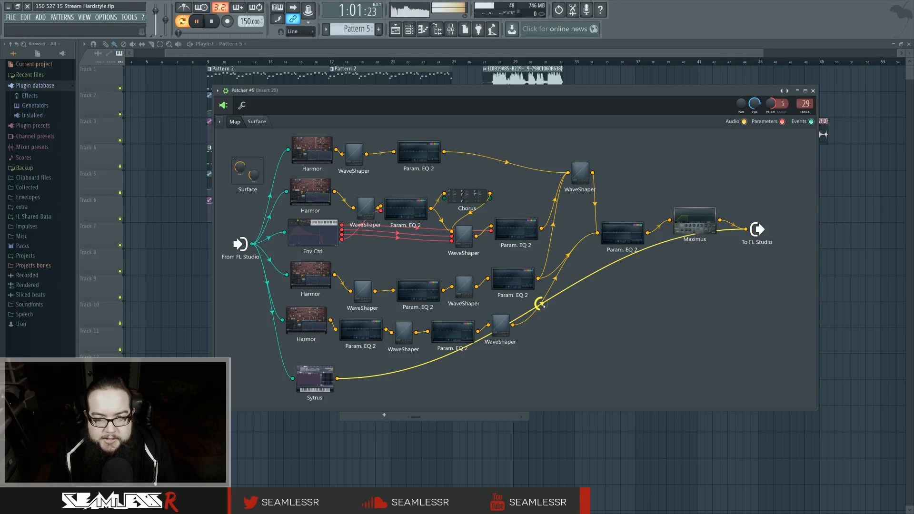
# Move the Sytrus node farther from the input node in the Patcher map and stop playback
pyautogui.moveTo(308, 377); pyautogui.dragTo(339, 377)
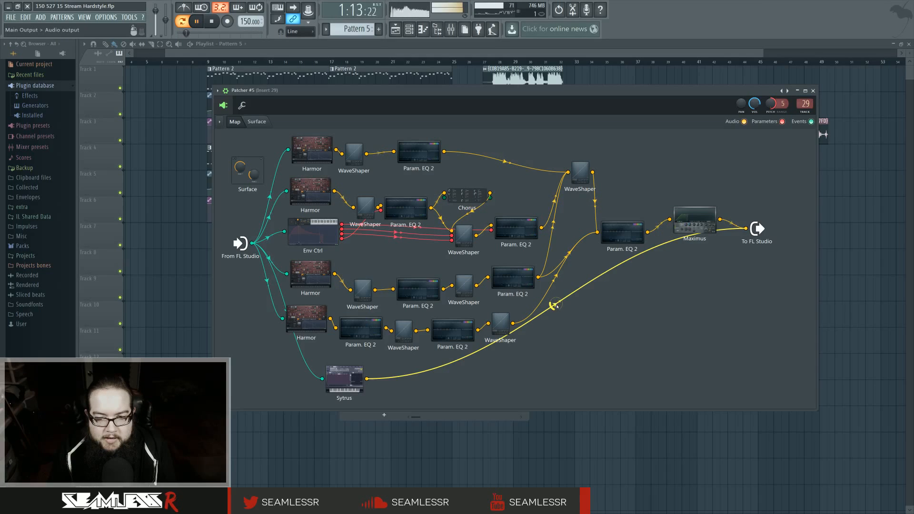
pyautogui.press('space')
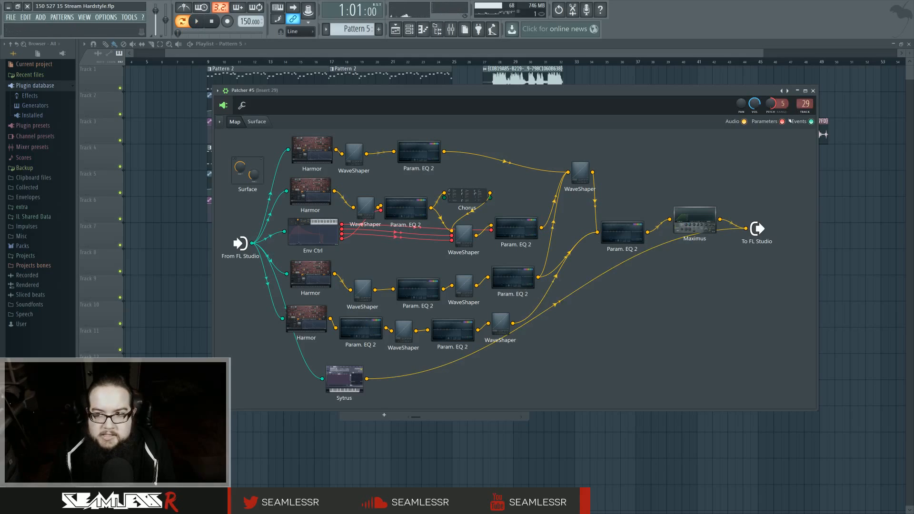
# Play the arrangement from just before the section at bar 33 and inspect Pattern 8's Patcher #7 notes
pyautogui.click(814, 90)
pyautogui.press('F6')
pyautogui.click(565, 57)
pyautogui.press('space')
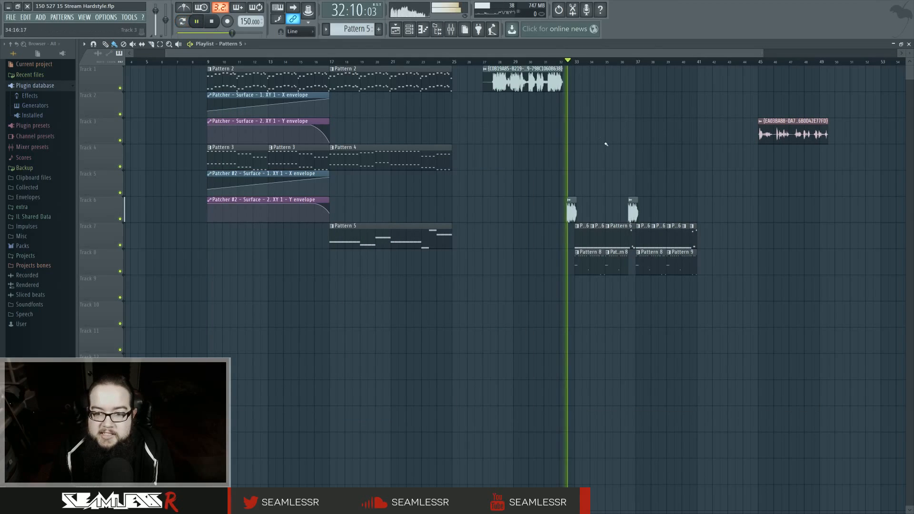
pyautogui.doubleClick(586, 262)
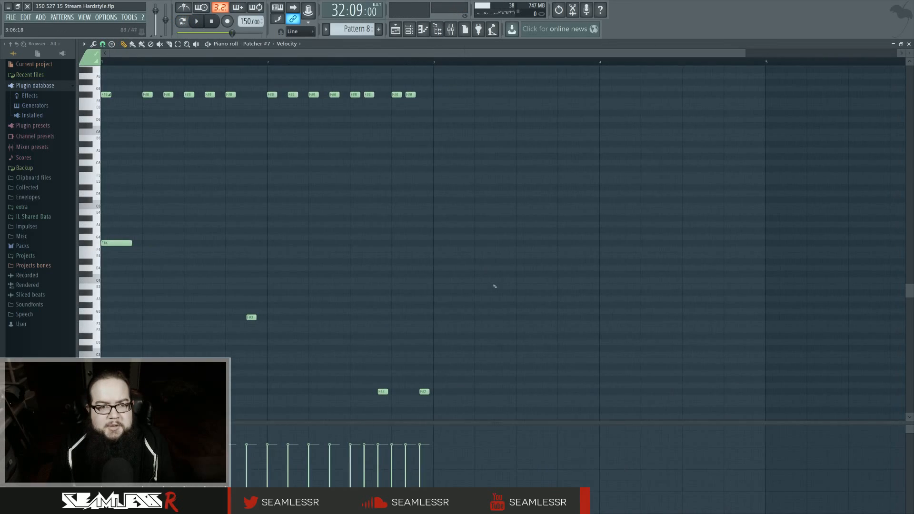
pyautogui.click(399, 29)
pyautogui.scroll(2, 660, 210)
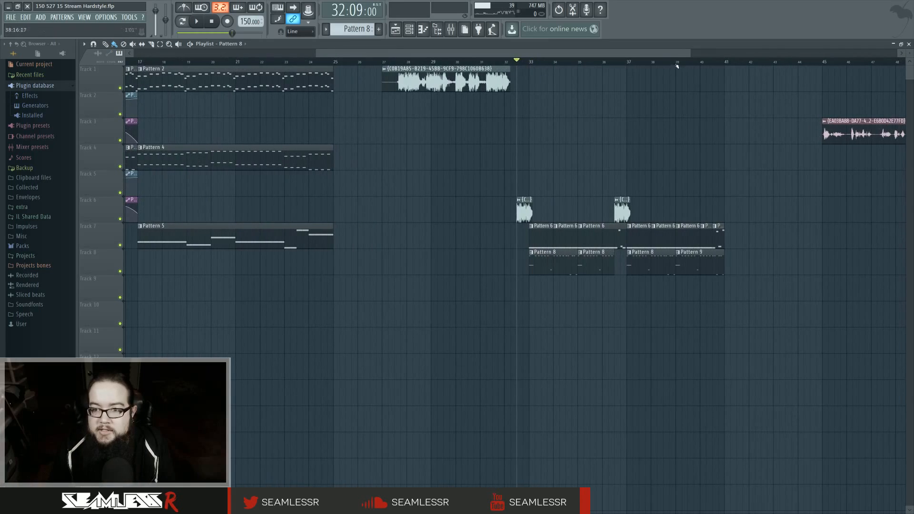
# Audition bar 39, then replace the first two Pattern 8 clips on track 8 with Pattern 9, trimming the second to match
pyautogui.click(677, 62)
pyautogui.press('space')
pyautogui.press('space')
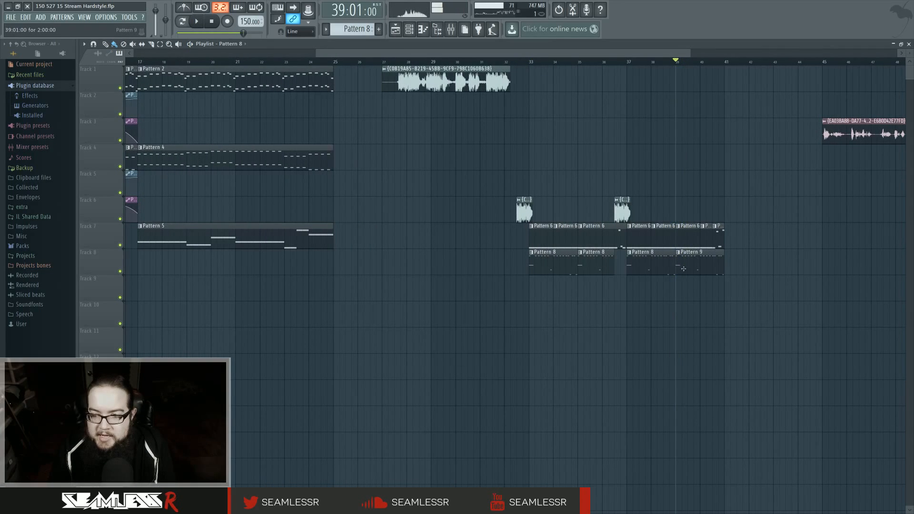
pyautogui.moveTo(587, 295); pyautogui.dragTo(586, 289)
pyautogui.rightClick(548, 263)
pyautogui.rightClick(593, 266)
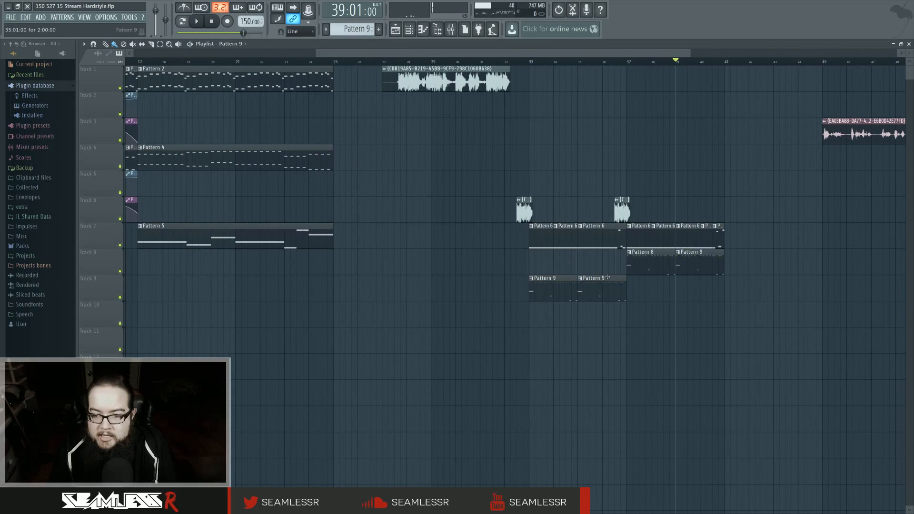
pyautogui.moveTo(621, 286); pyautogui.dragTo(603, 264)
# Solo mixer insert 29 while playing from bar 33, then bring up the channel rack
pyautogui.press('space')
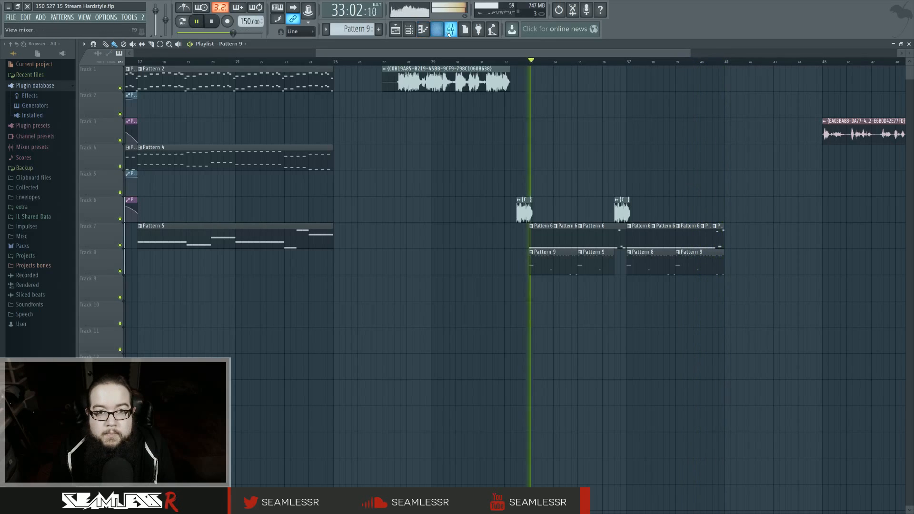
pyautogui.press('F9')
pyautogui.click(410, 29)
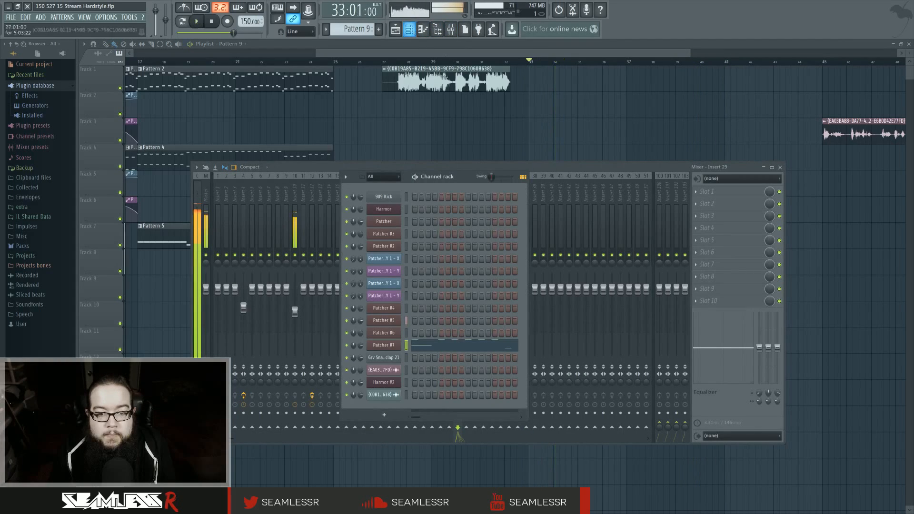
pyautogui.click(410, 30)
pyautogui.rightClick(458, 255)
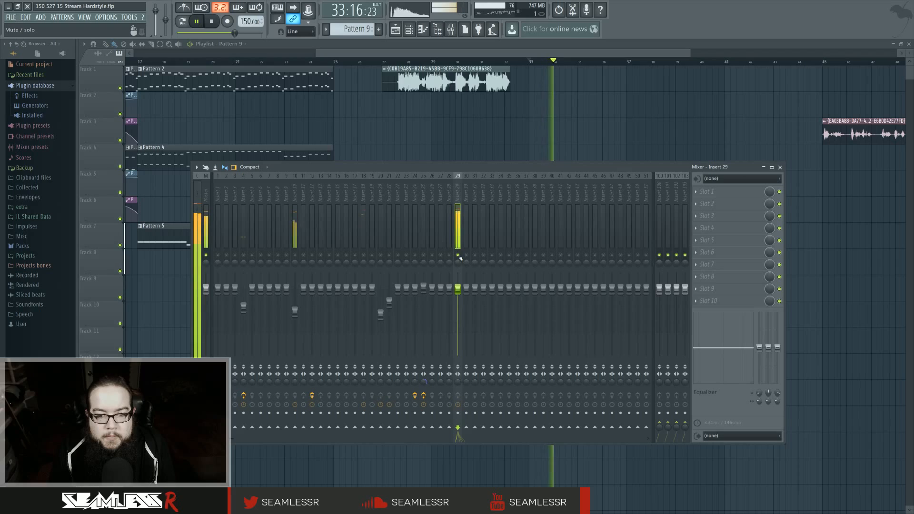
pyautogui.press('space')
pyautogui.click(412, 31)
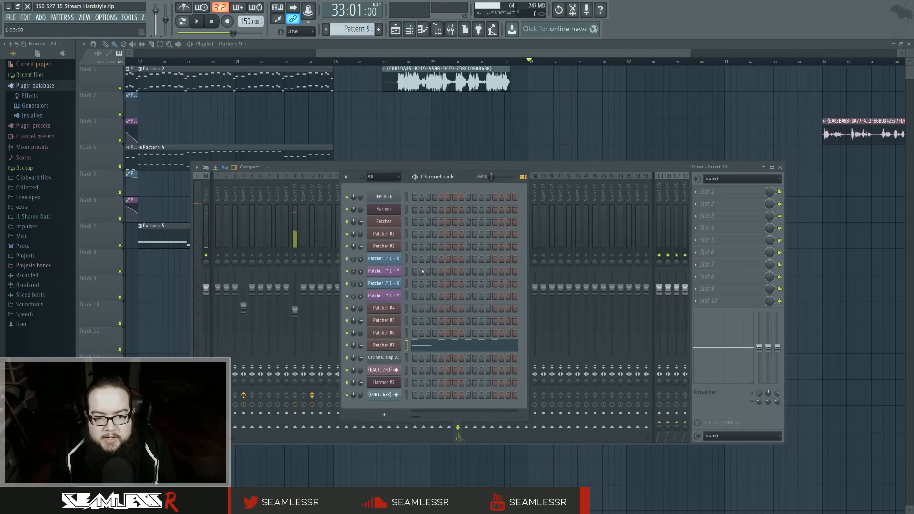
pyautogui.click(378, 331)
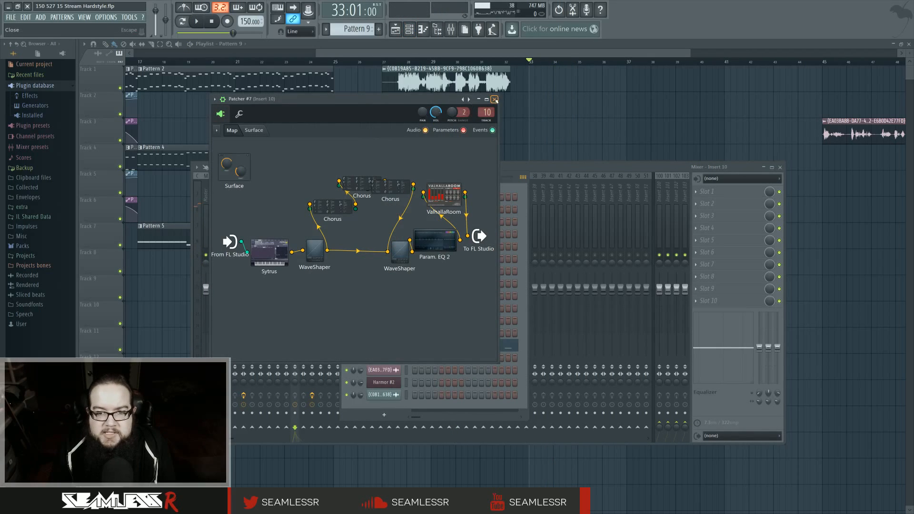
pyautogui.click(494, 99)
pyautogui.click(495, 99)
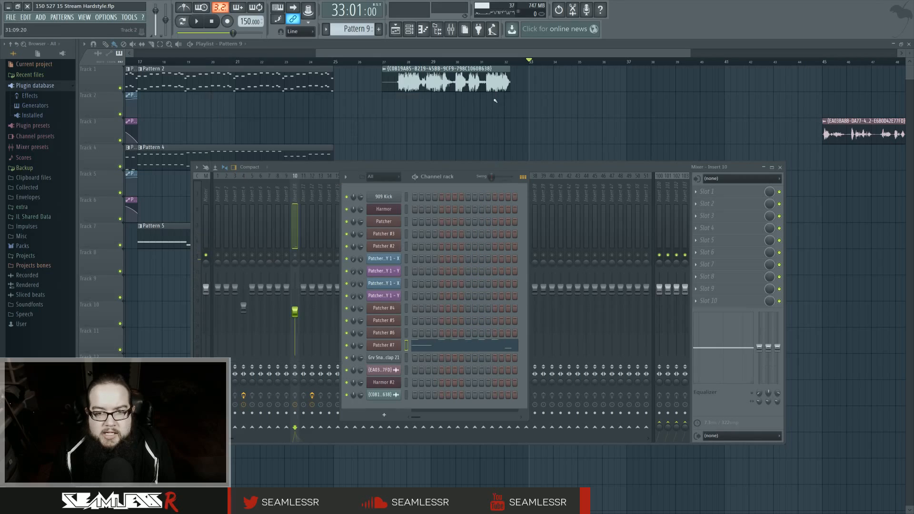
# Open Patcher #5 and mute the links from the uppermost Harmor layer, the lowest Harmor layer and Sytrus during playback
pyautogui.click(396, 321)
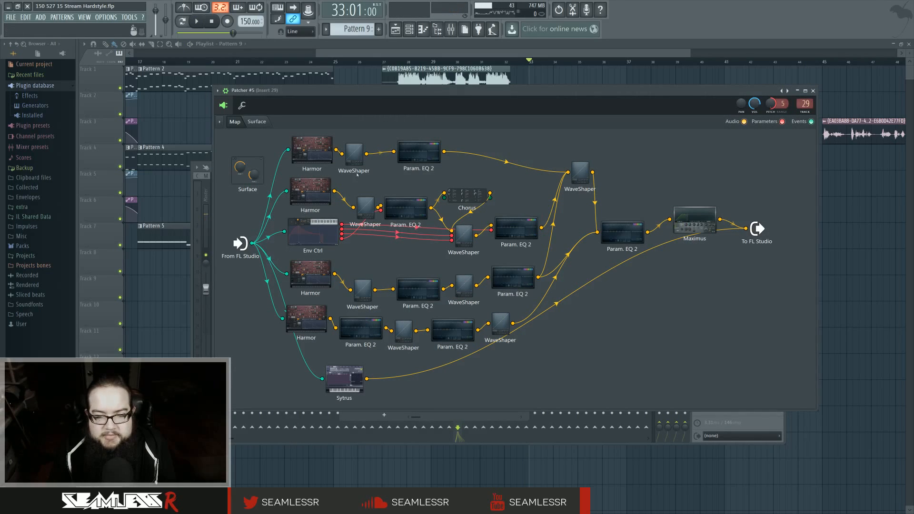
pyautogui.press('space')
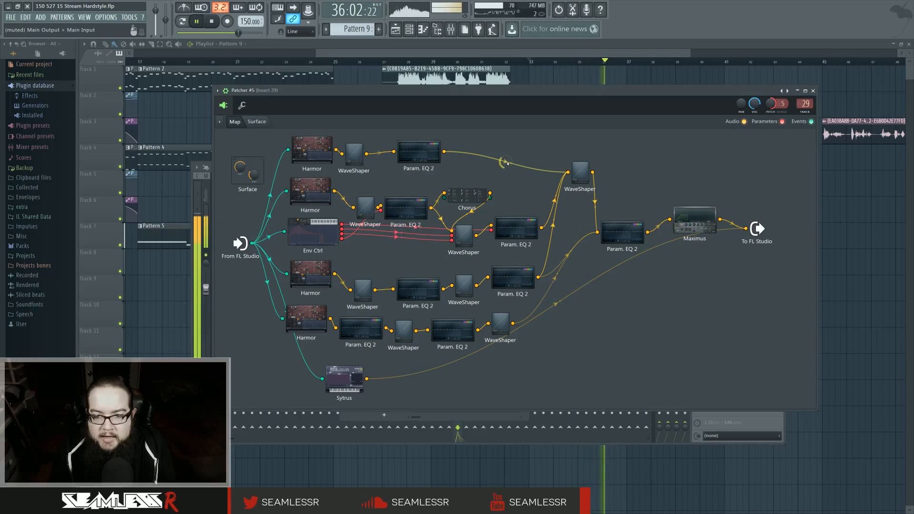
pyautogui.press('space')
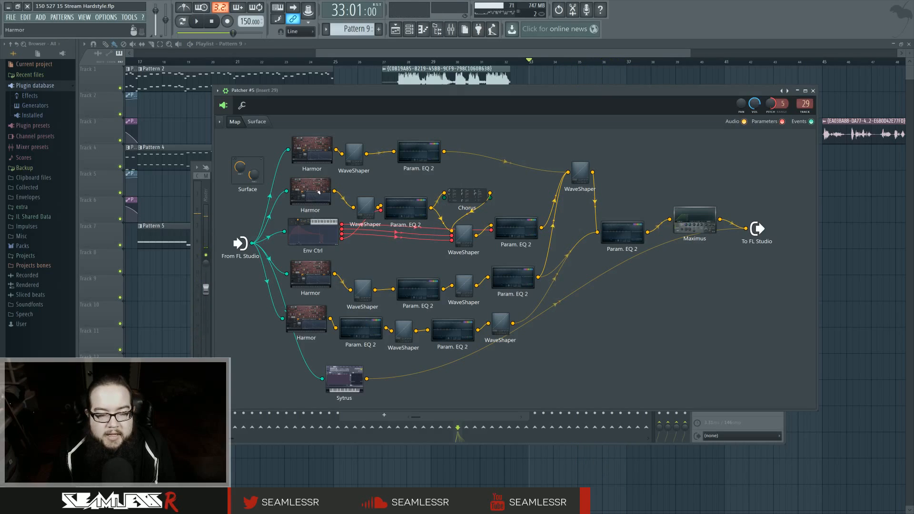
# Reshape the second Harmor's volume envelope during playback, setting the third point to 81% and the tension after it to 18%
pyautogui.doubleClick(319, 192)
pyautogui.press('space')
pyautogui.click(313, 282)
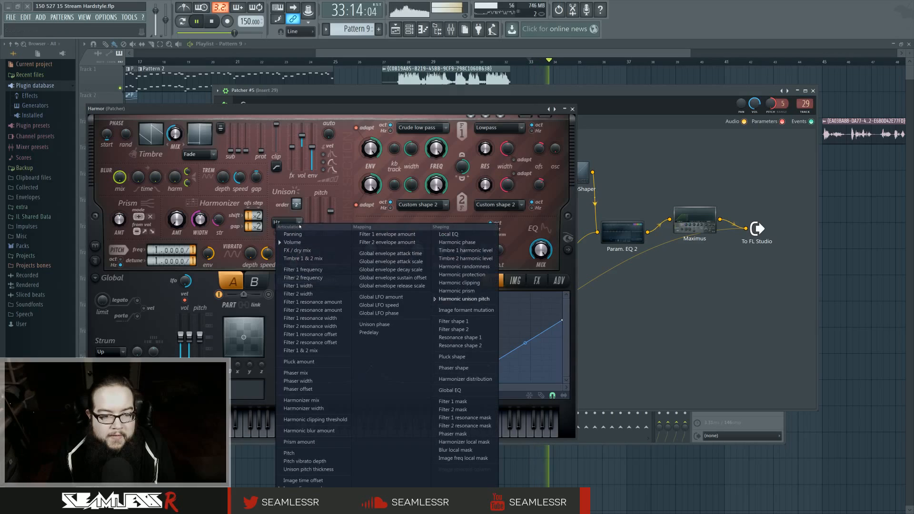
pyautogui.click(305, 243)
pyautogui.moveTo(401, 368); pyautogui.dragTo(384, 308)
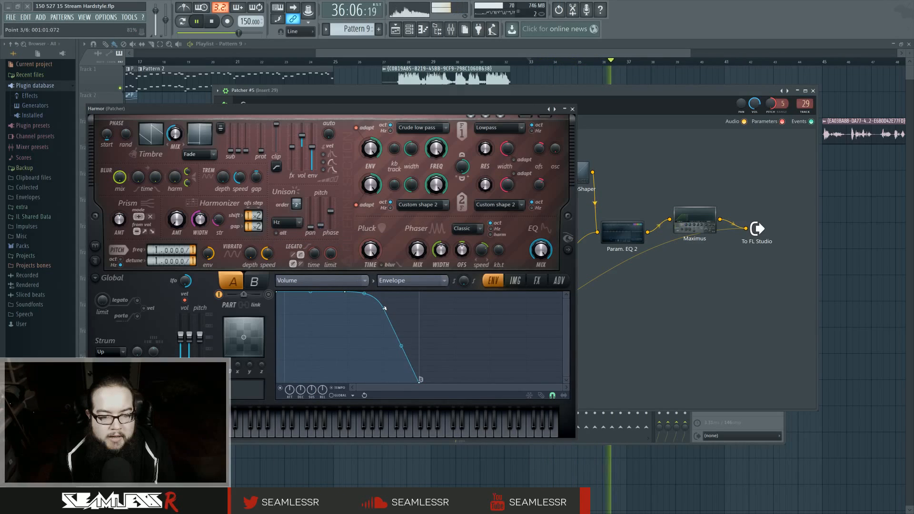
pyautogui.moveTo(401, 346); pyautogui.dragTo(401, 323)
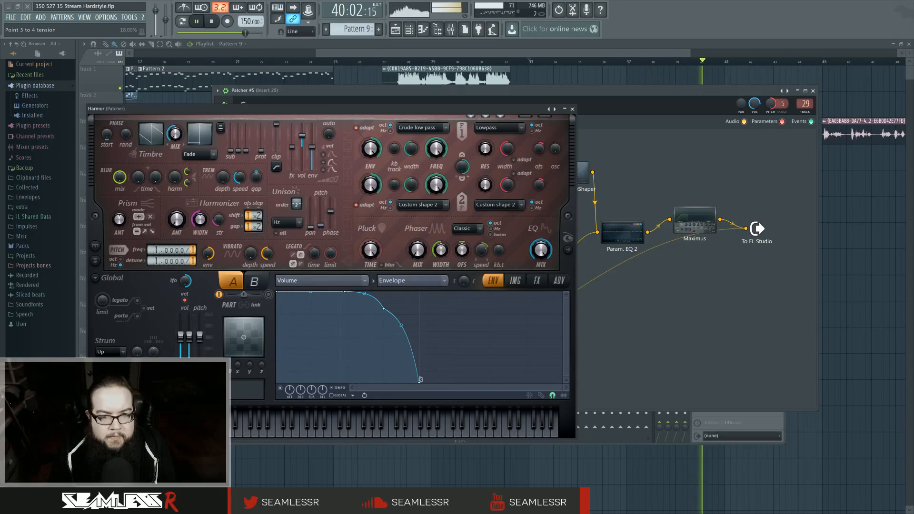
pyautogui.click(573, 109)
pyautogui.press('space')
# Lower the last point of Env Ctrl's first envelope to about -88% and adjust its falling curve's tension during playback
pyautogui.doubleClick(313, 232)
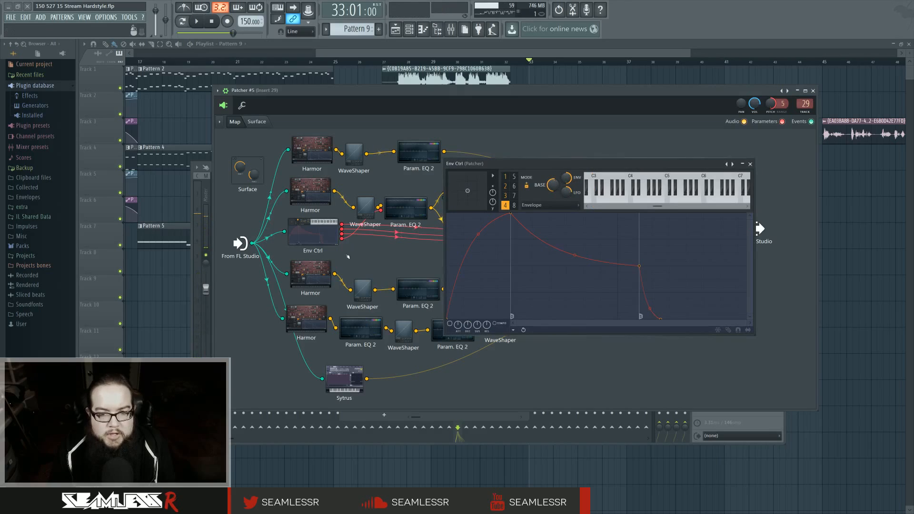
pyautogui.click(505, 186)
pyautogui.click(505, 176)
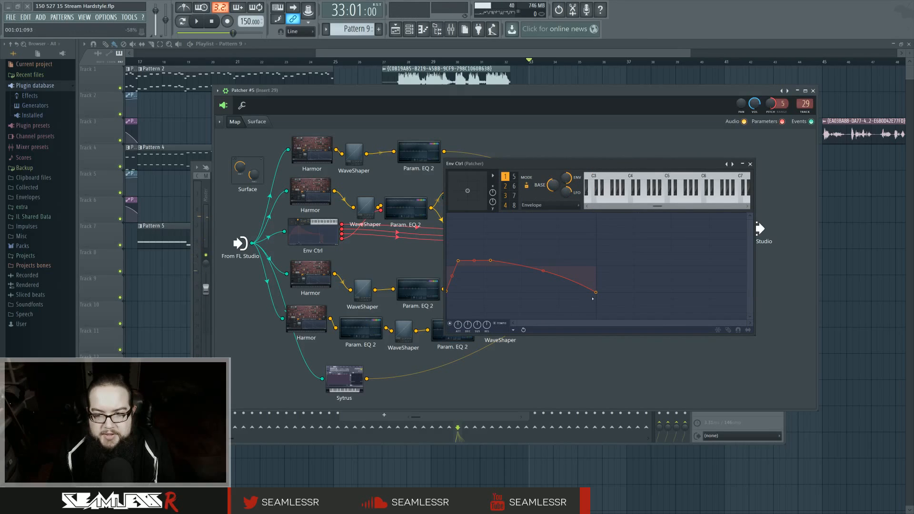
pyautogui.press('space')
pyautogui.moveTo(596, 302); pyautogui.dragTo(595, 312)
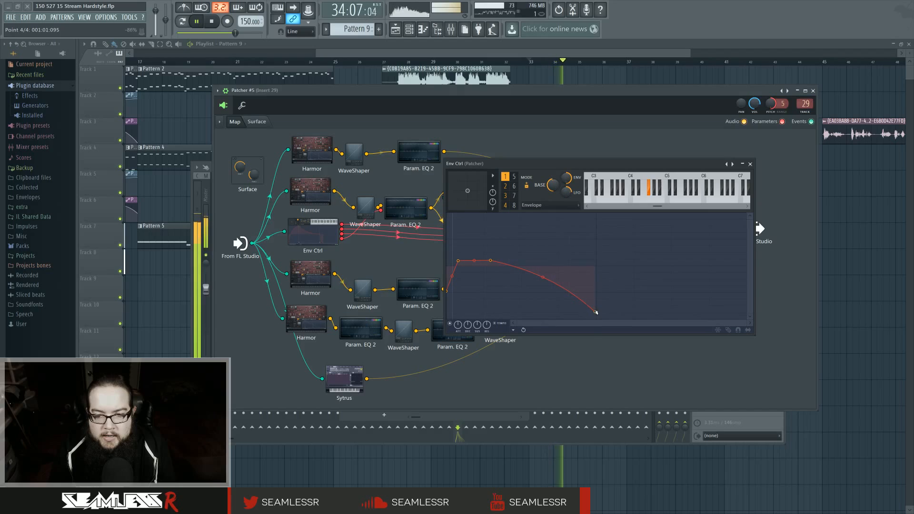
pyautogui.moveTo(543, 277)
pyautogui.mouseDown()
pyautogui.moveTo(540, 287)
pyautogui.moveTo(541, 279)
pyautogui.mouseUp()
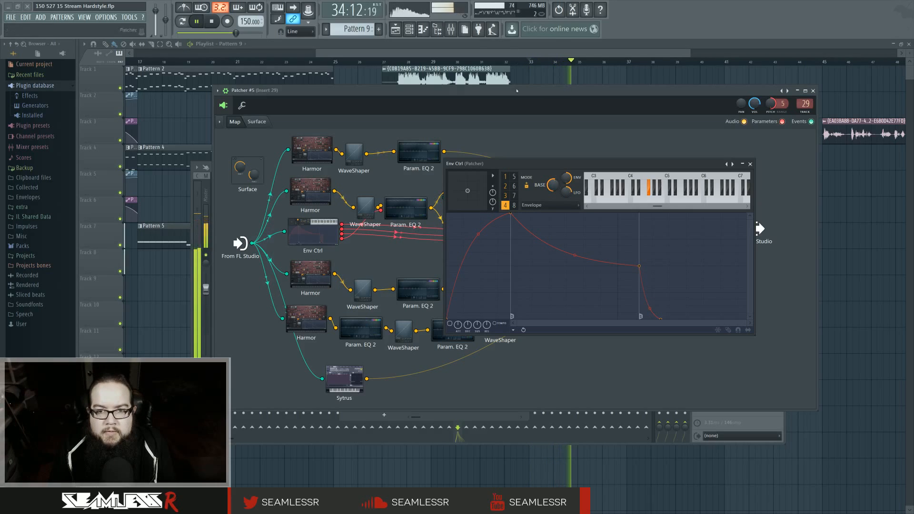
# Play the arrangement from bar 23 repeatedly to audition the Patcher #5 lead with the other patterns
pyautogui.click(398, 61)
pyautogui.click(301, 62)
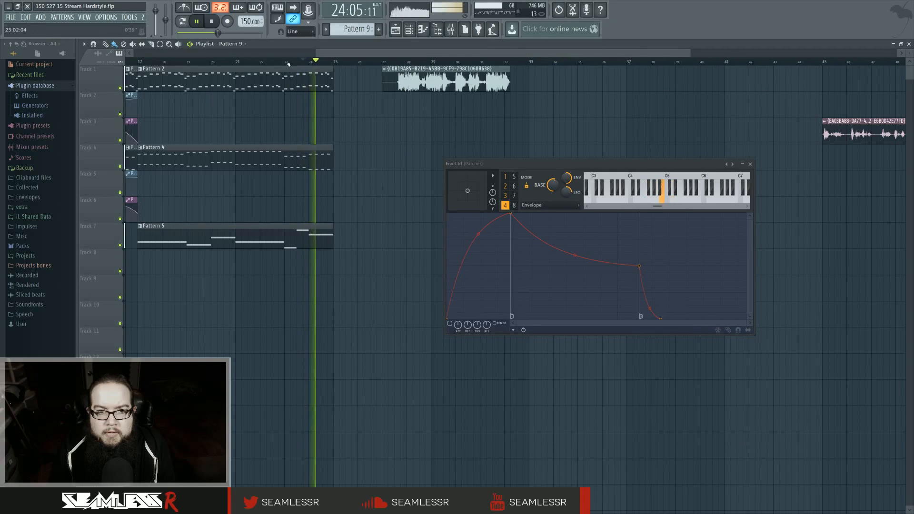
pyautogui.click(286, 62)
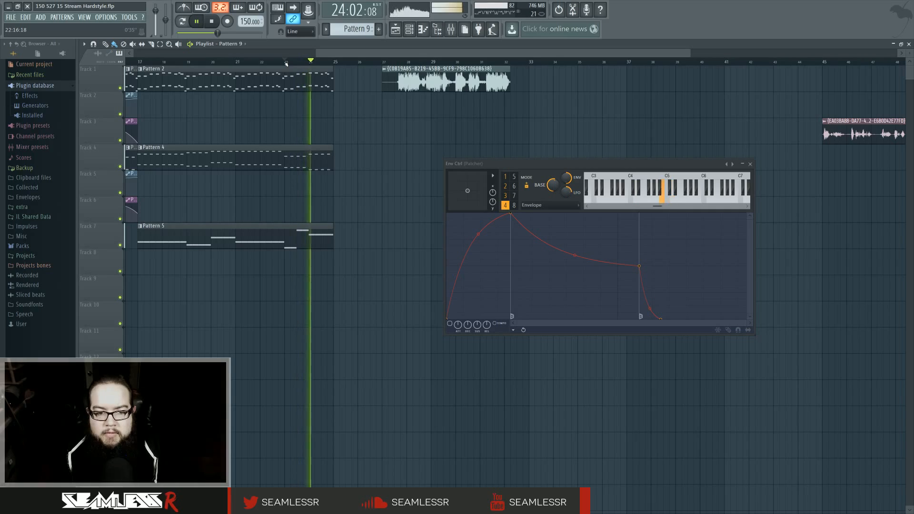
pyautogui.press('space')
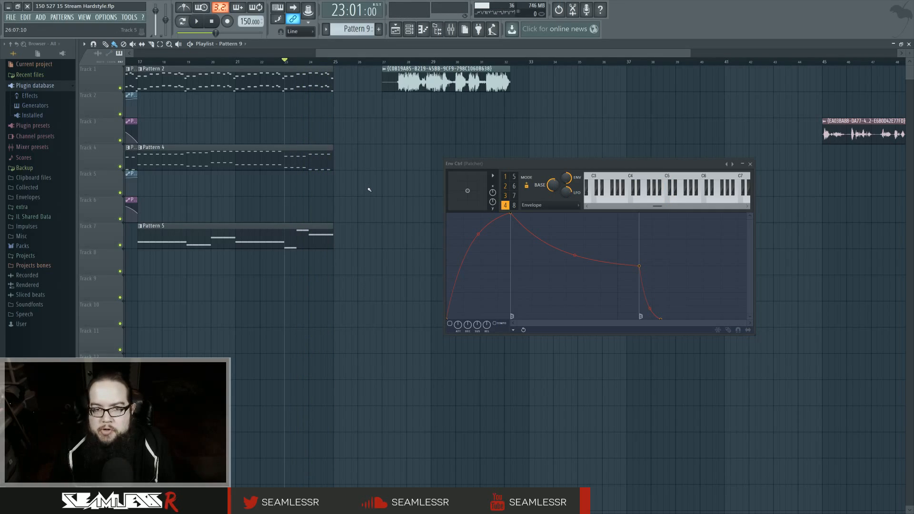
pyautogui.press('space')
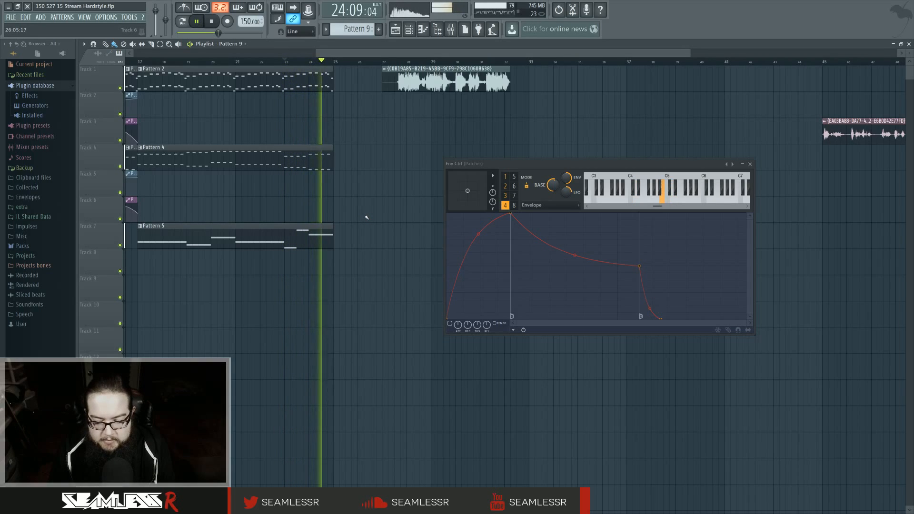
pyautogui.press('space')
pyautogui.press('space')
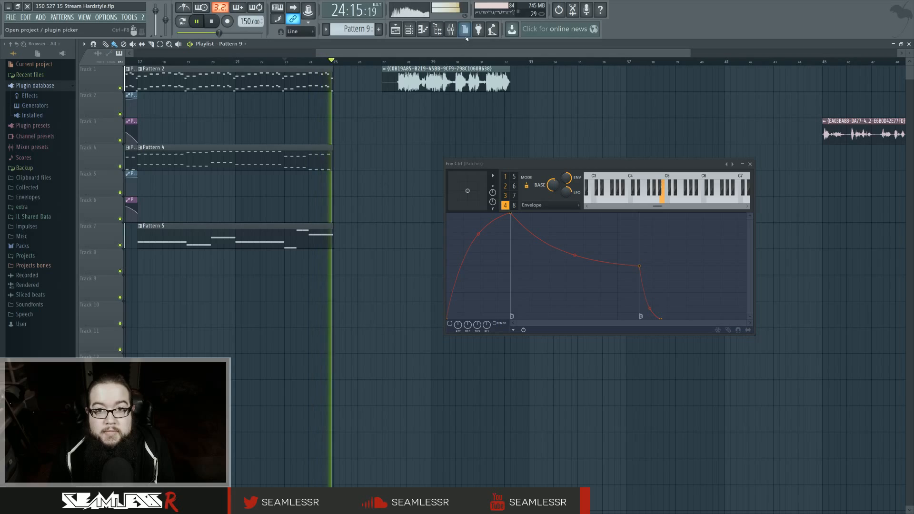
pyautogui.press('space')
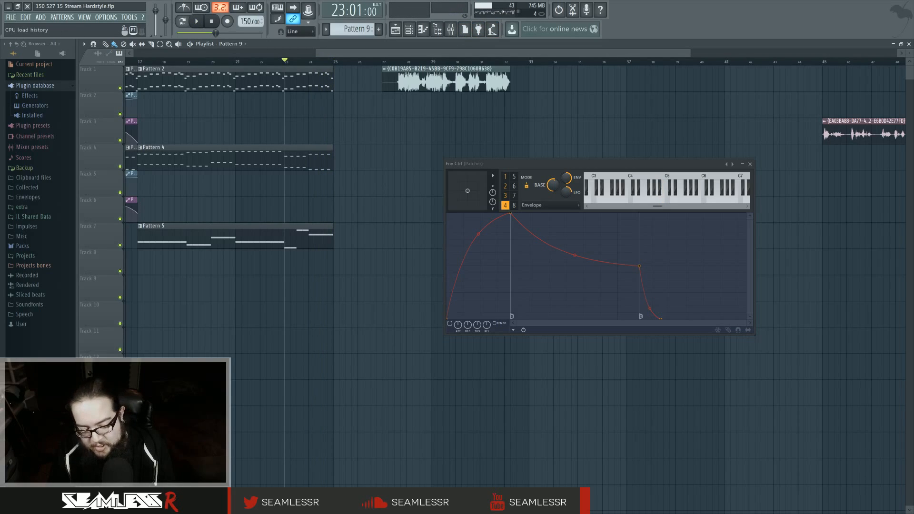
# Close Env Ctrl and show the channel rack
pyautogui.click(750, 163)
pyautogui.click(408, 31)
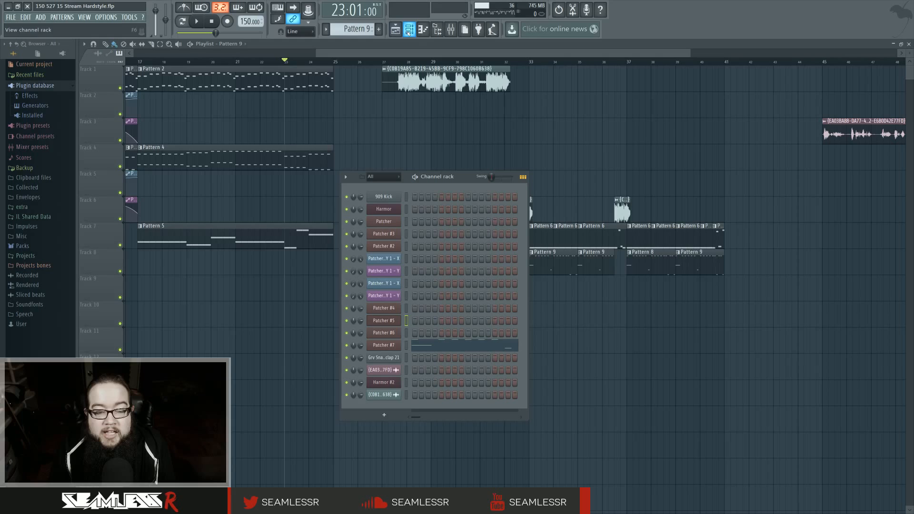
# Review the Main page and all six operators of the Sytrus layer in Patcher #5, ending by closing Sytrus
pyautogui.click(393, 321)
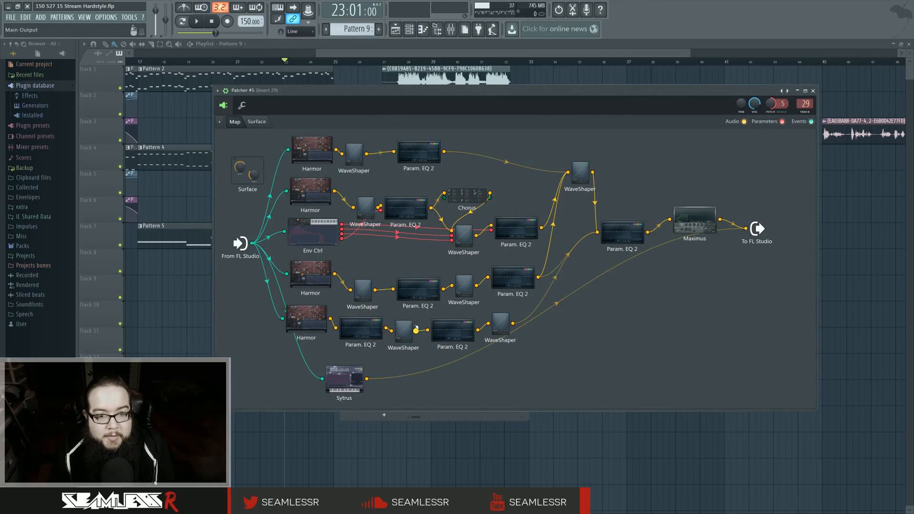
pyautogui.click(345, 381)
pyautogui.click(292, 169)
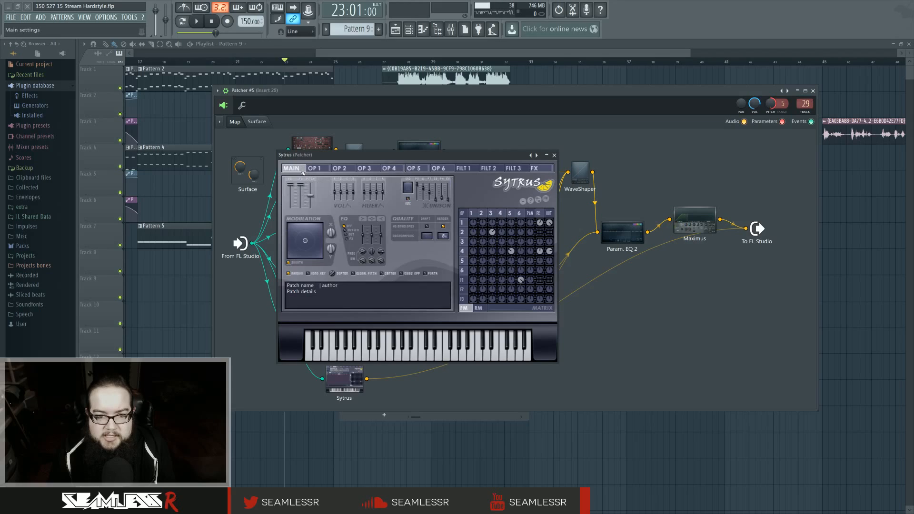
pyautogui.click(315, 169)
pyautogui.click(339, 169)
pyautogui.click(364, 169)
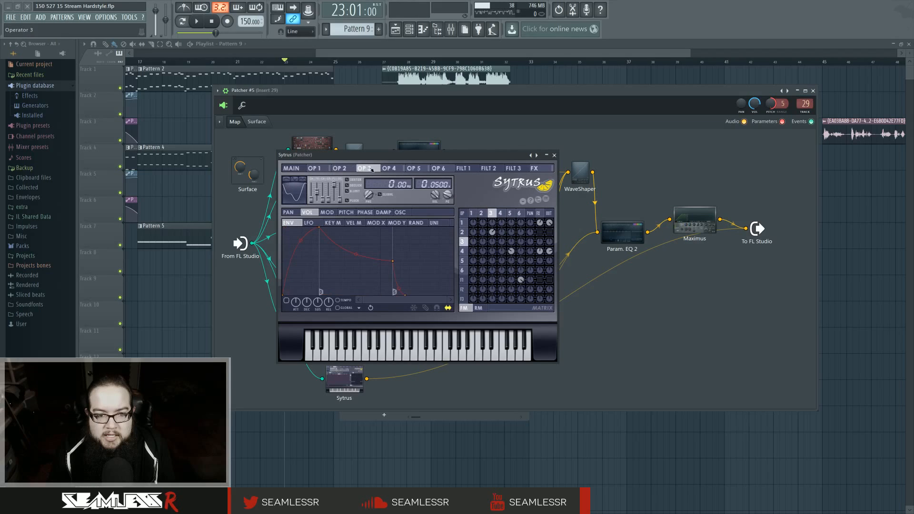
pyautogui.click(390, 169)
pyautogui.click(414, 169)
pyautogui.click(439, 168)
pyautogui.click(415, 169)
pyautogui.click(391, 168)
pyautogui.click(366, 168)
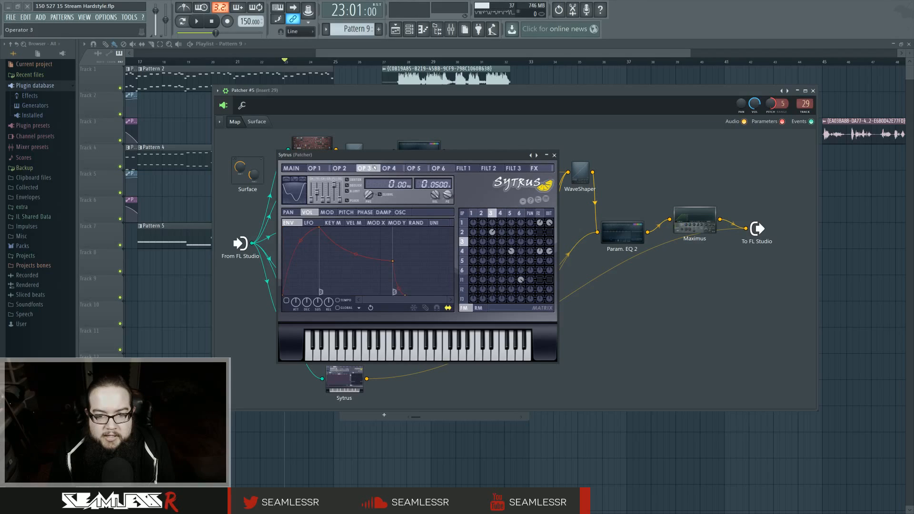
pyautogui.click(342, 168)
pyautogui.click(316, 169)
pyautogui.click(303, 168)
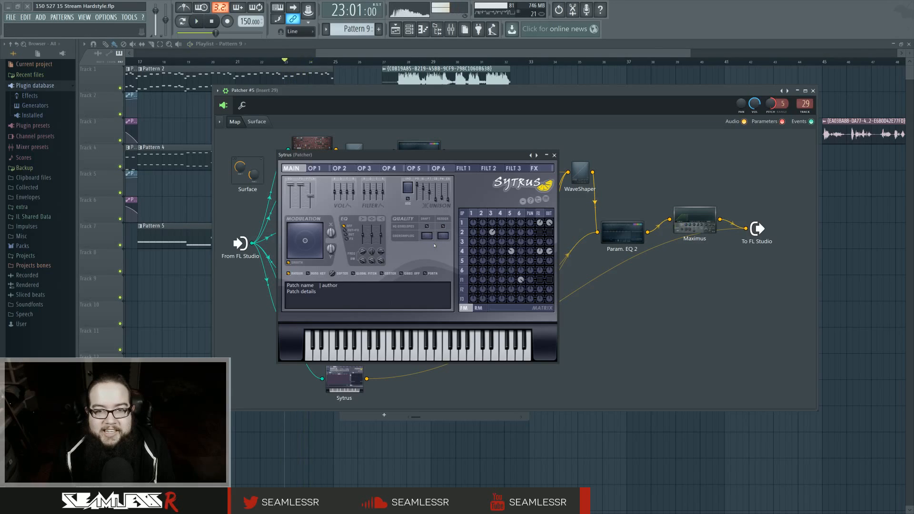
pyautogui.click(555, 155)
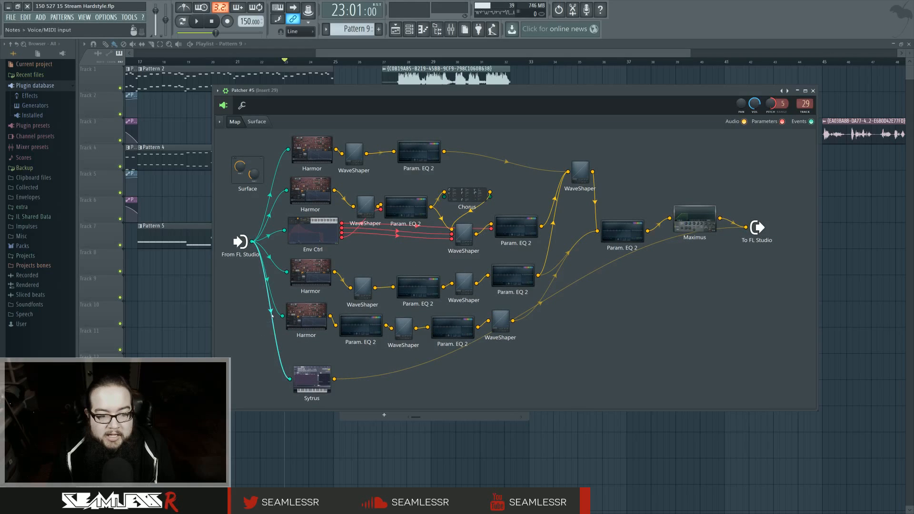
# Audition the arrangement from bar 23 with Sytrus disconnected from the note input to compare the lead without it
pyautogui.press('space')
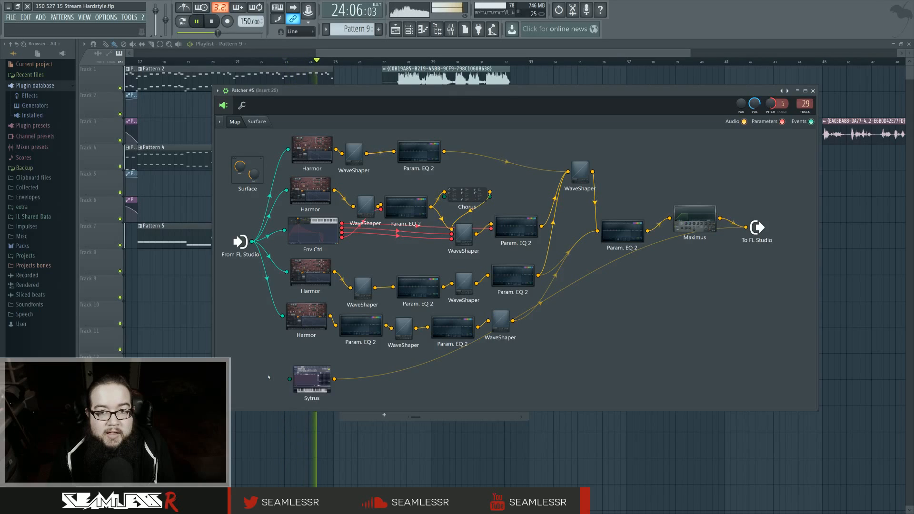
pyautogui.press('space')
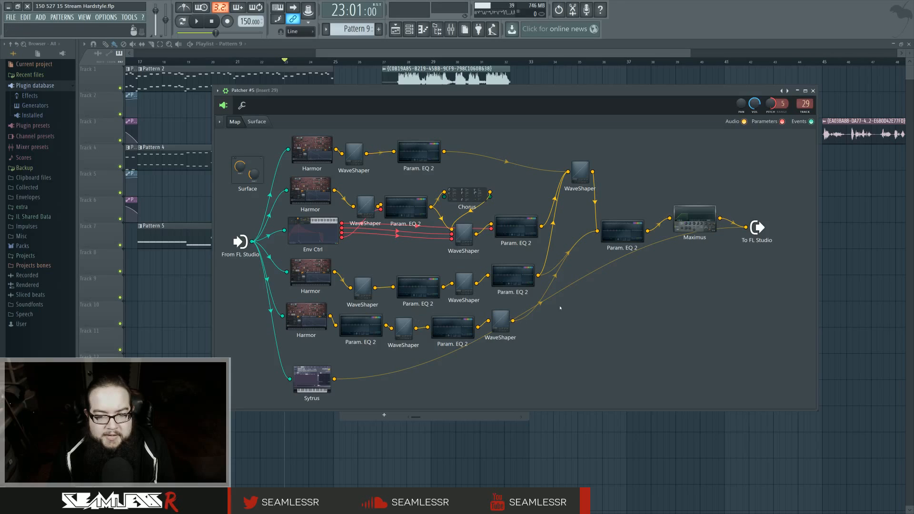
# Inspect the advanced performance and precision settings of the fourth, third and second Harmors, including the fourth one's image page
pyautogui.doubleClick(316, 312)
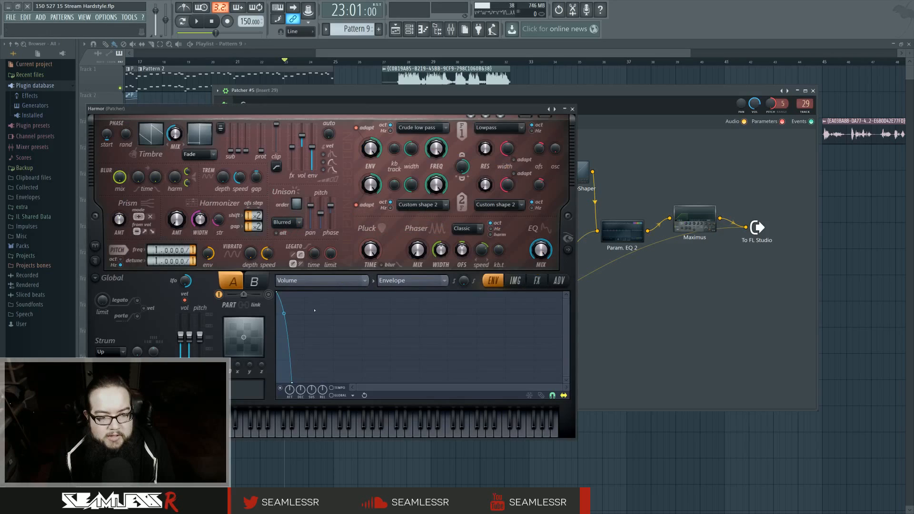
pyautogui.click(556, 281)
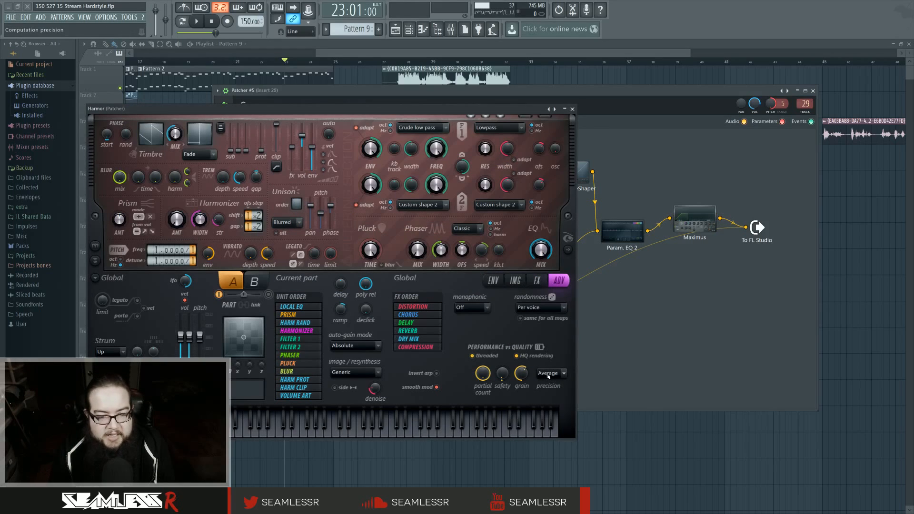
pyautogui.click(516, 281)
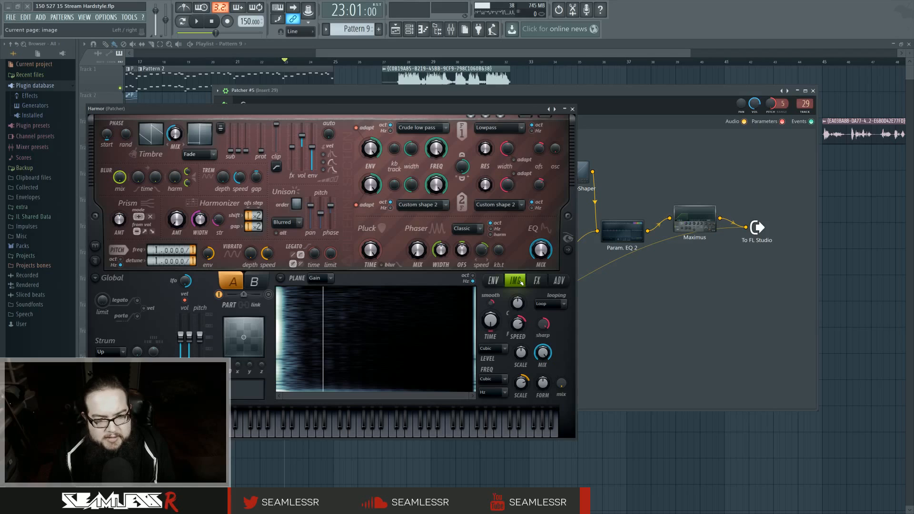
pyautogui.click(572, 109)
pyautogui.doubleClick(320, 280)
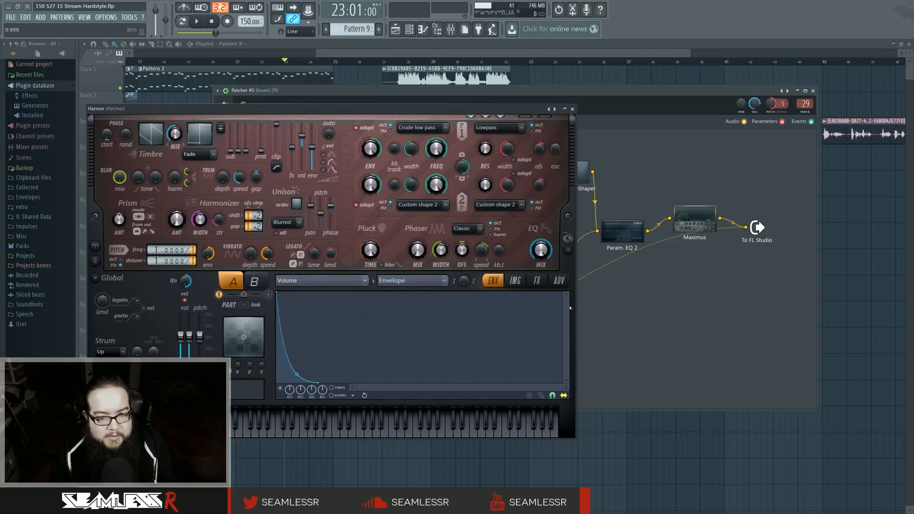
pyautogui.click(559, 281)
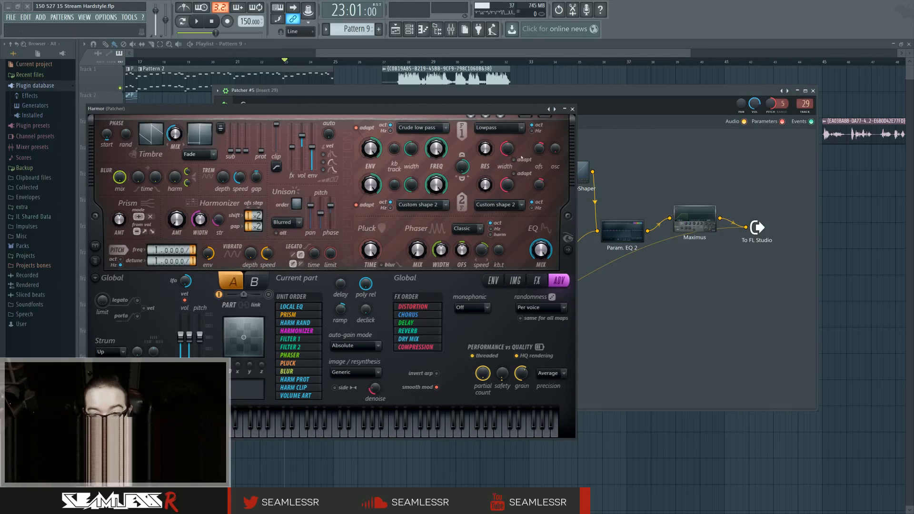
pyautogui.click(573, 109)
pyautogui.doubleClick(314, 190)
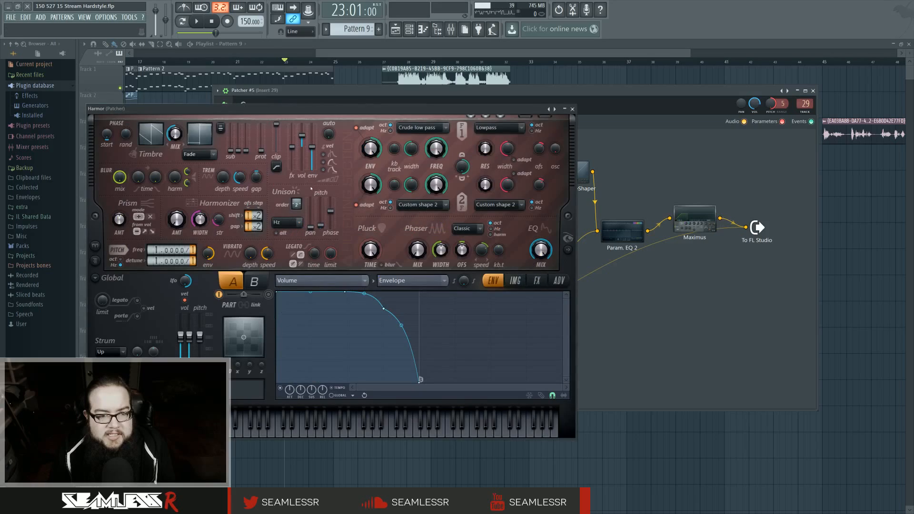
pyautogui.click(557, 281)
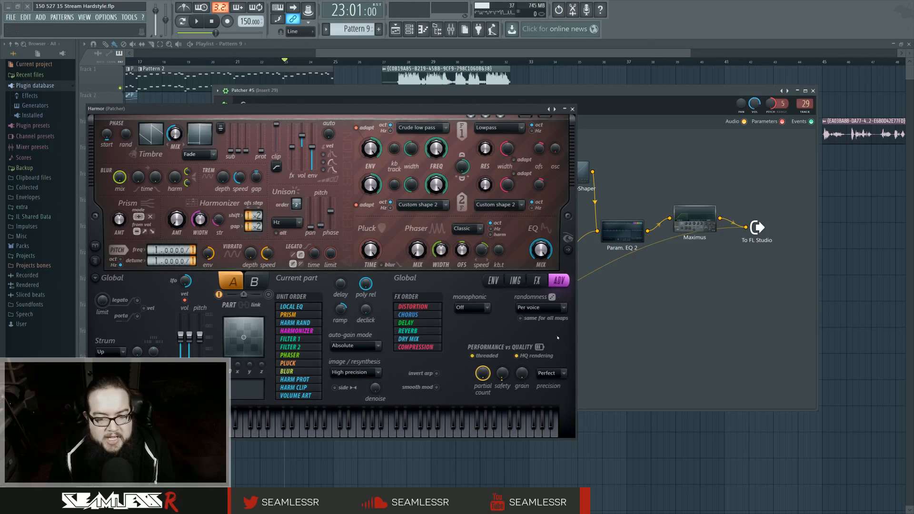
# Delete the third and second points of the second Harmor's volume envelope and set the tension from point 1 to 2 to 72%
pyautogui.click(495, 281)
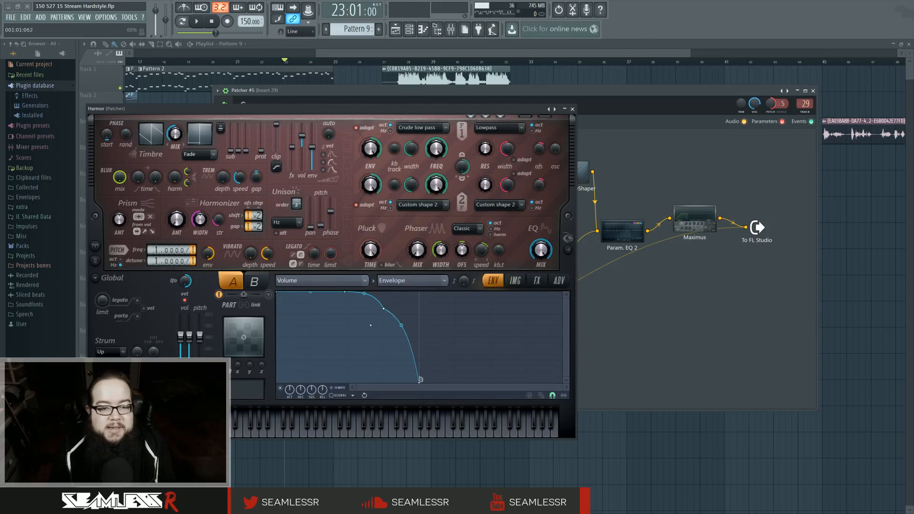
pyautogui.rightClick(386, 309)
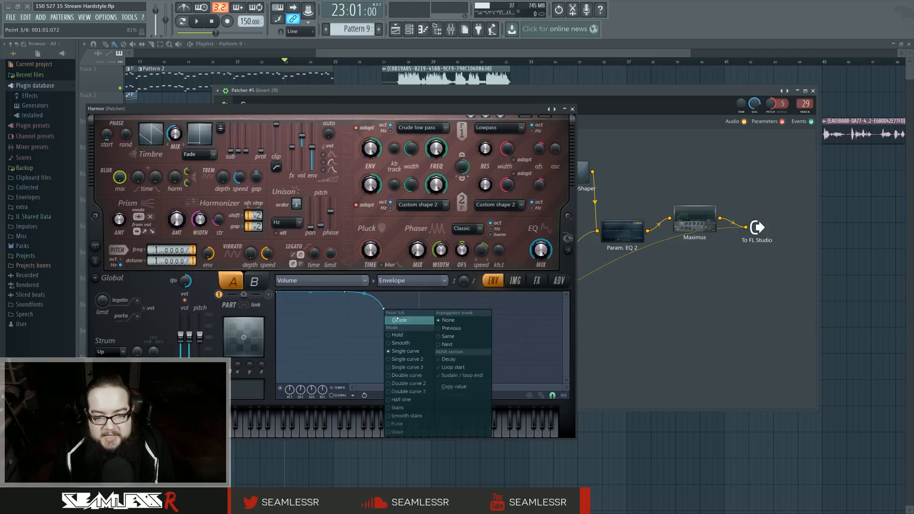
pyautogui.click(400, 320)
pyautogui.rightClick(346, 292)
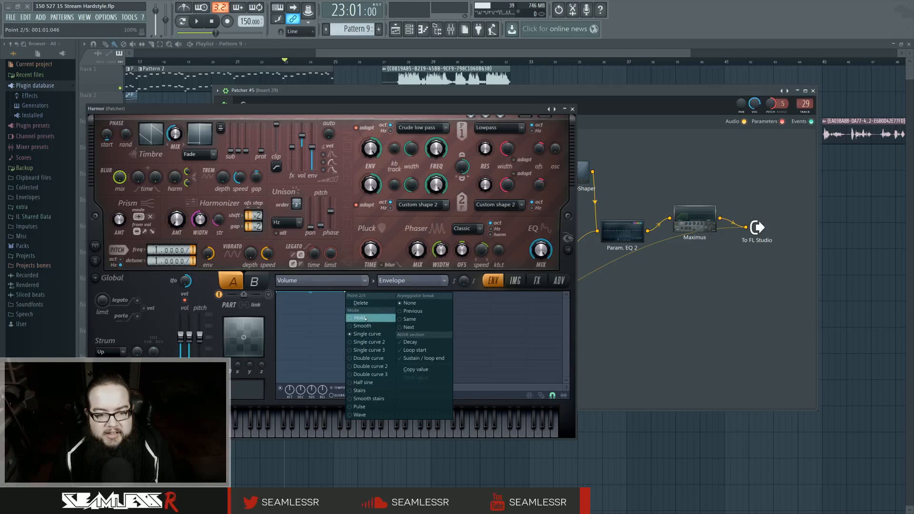
pyautogui.click(360, 303)
pyautogui.moveTo(347, 322); pyautogui.dragTo(347, 292)
# Audition the arrangement from bar 23 with the second Harmor's volume envelope enabled and disabled, ending by closing that Harmor
pyautogui.press('space')
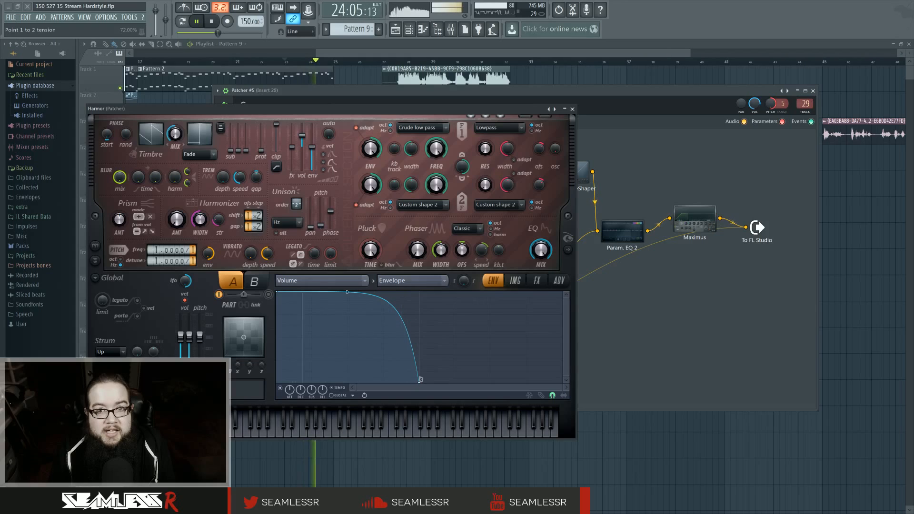
pyautogui.press('space')
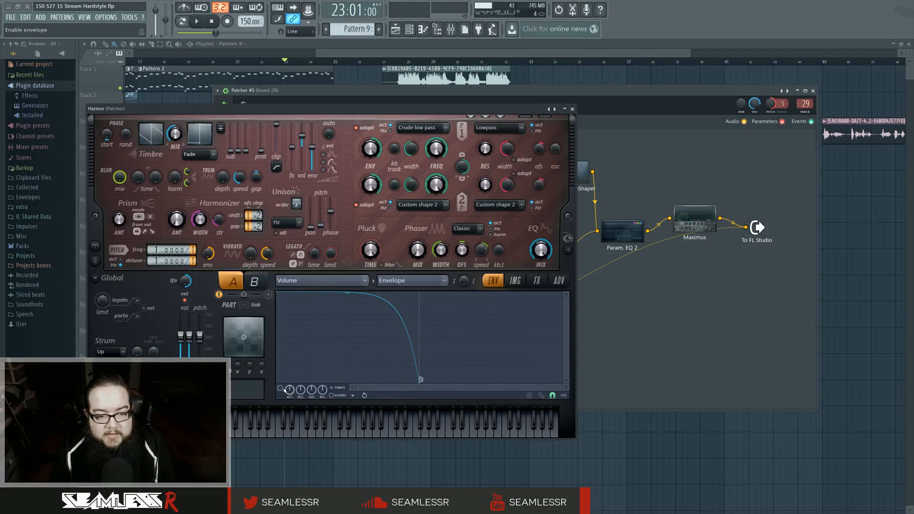
pyautogui.press('space')
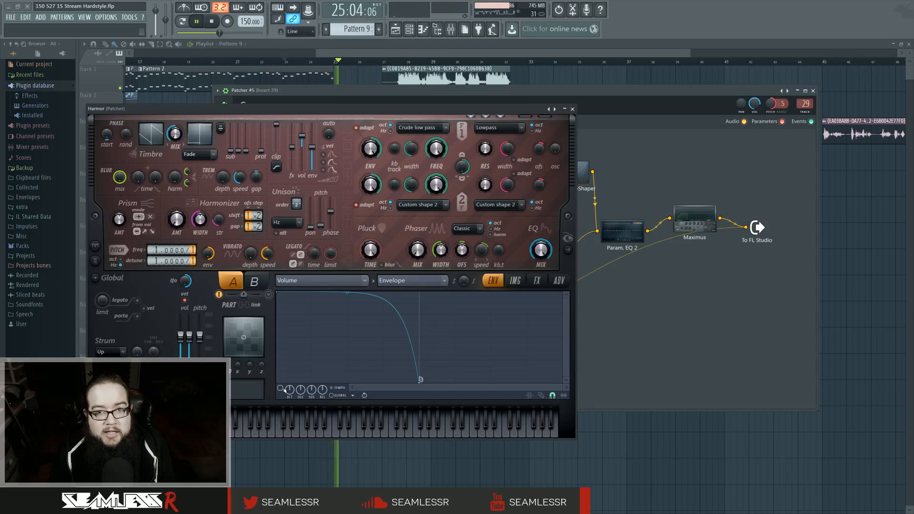
pyautogui.press('space')
pyautogui.click(574, 109)
# Open the first Harmor and play from bar 23 with its volume envelope disabled, ending by re-enabling it and closing the plugin
pyautogui.click(389, 319)
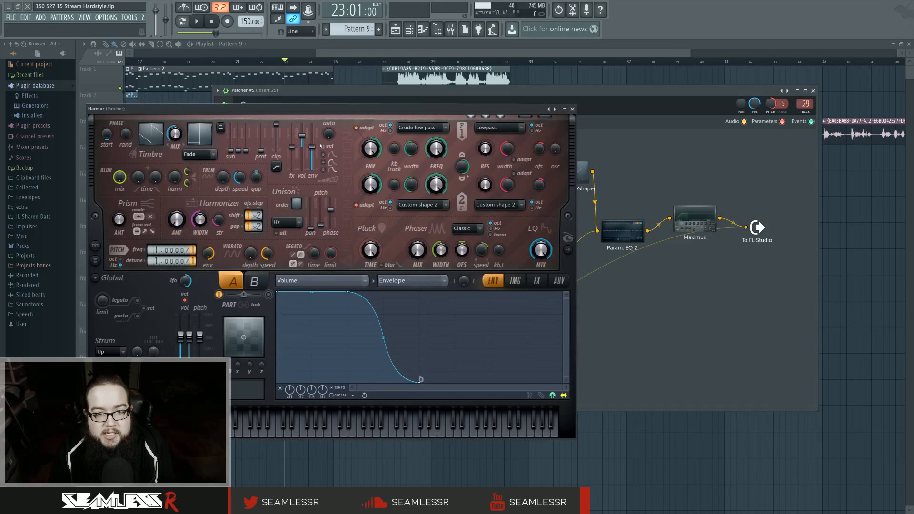
pyautogui.press('space')
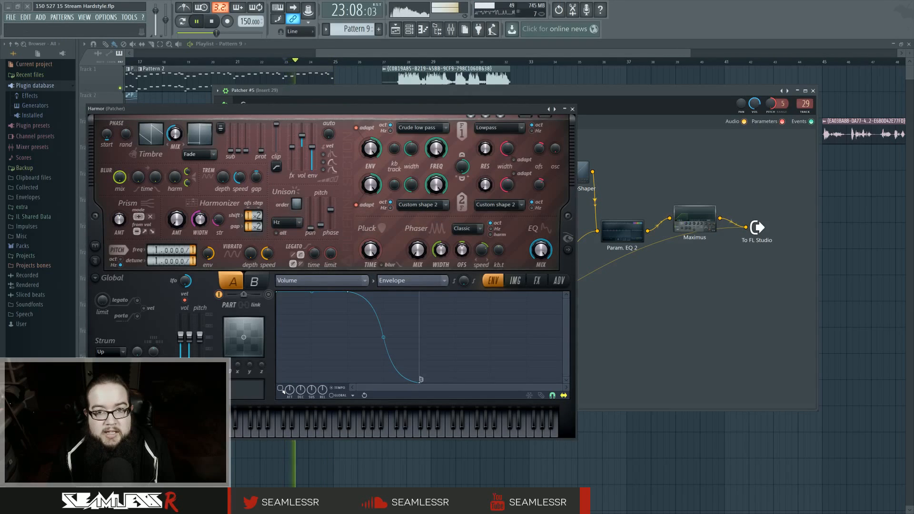
pyautogui.press('space')
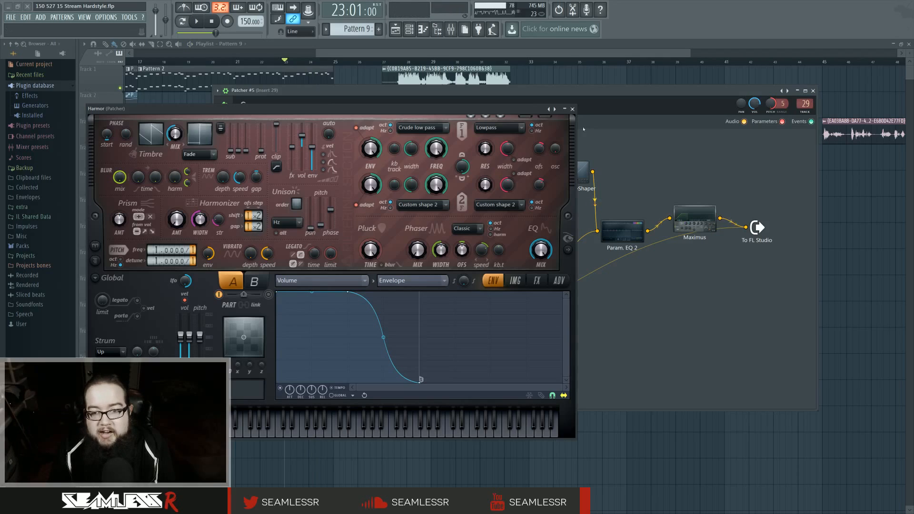
pyautogui.click(572, 109)
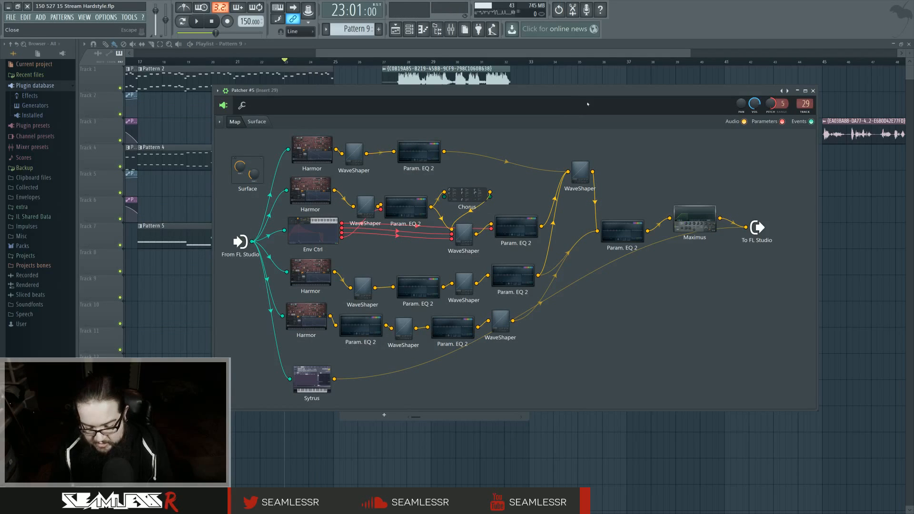
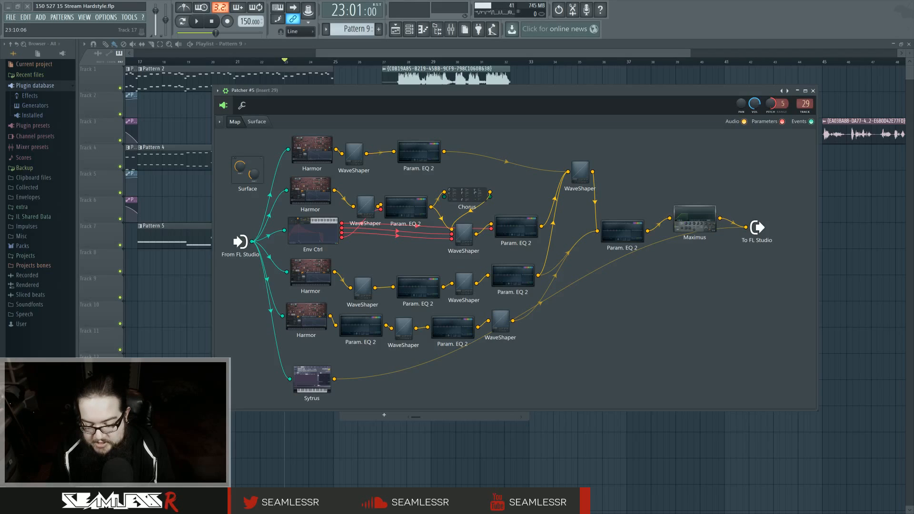
# Monitor the CPU load in Windows Task Manager's Performance view during playback from bar 23, ending by closing Task Manager
pyautogui.hotkey('ctrl', 'shift', 'Escape')
pyautogui.click(56, 17)
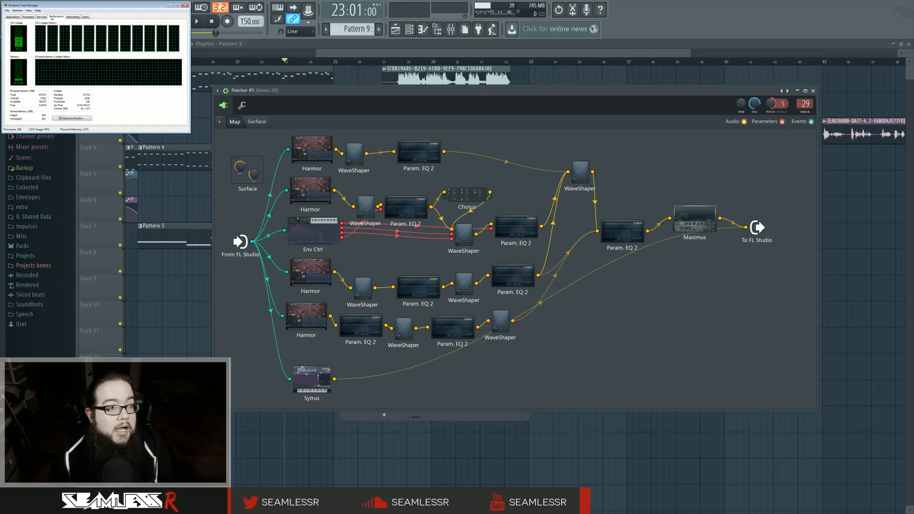
pyautogui.moveTo(89, 7); pyautogui.dragTo(709, 304)
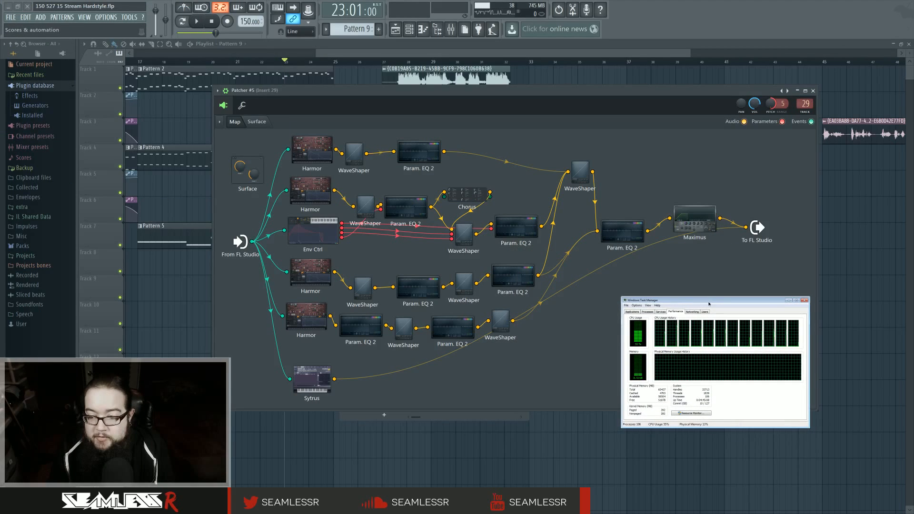
pyautogui.click(197, 21)
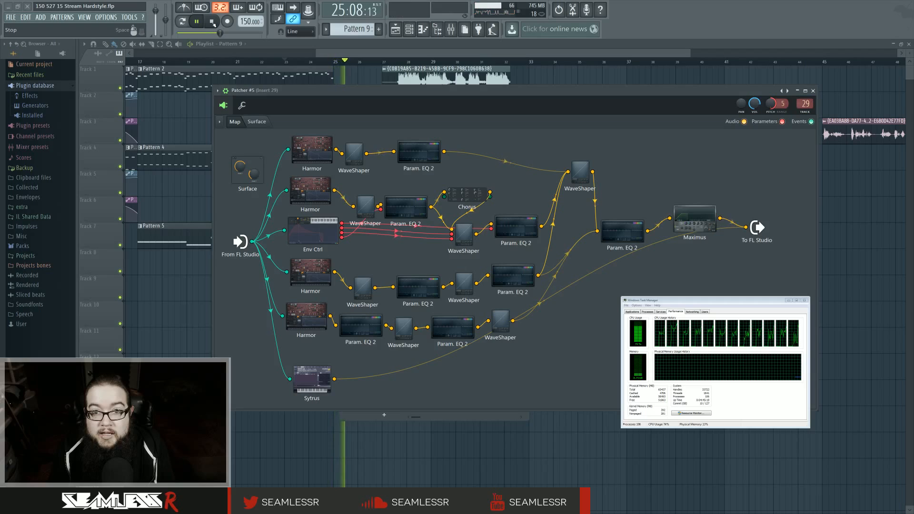
pyautogui.click(213, 22)
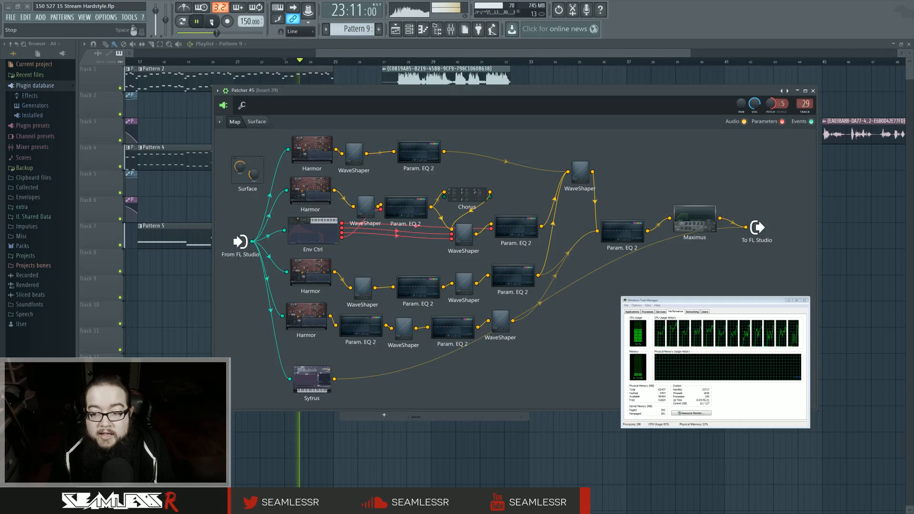
pyautogui.click(804, 301)
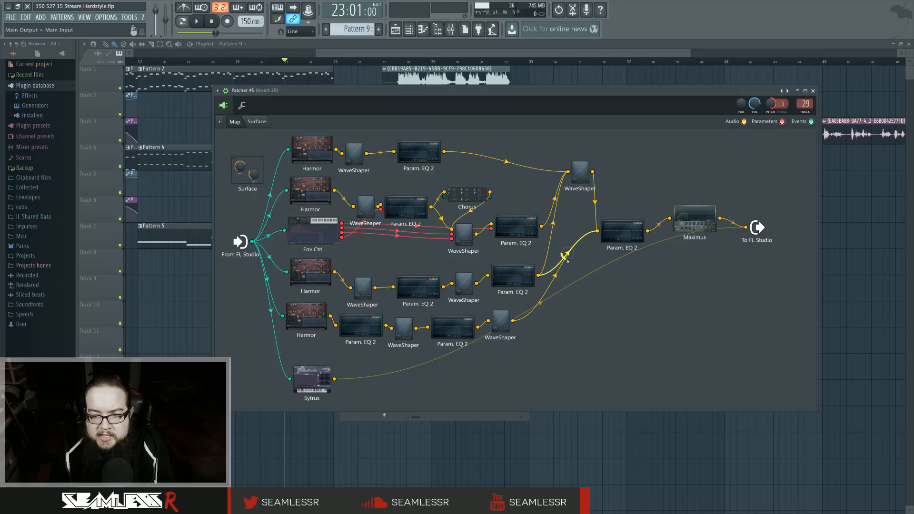
# Close Patcher #5 during playback and audition the lead across bars 33 to 40, briefly checking Insert 29 in the mixer
pyautogui.press('space')
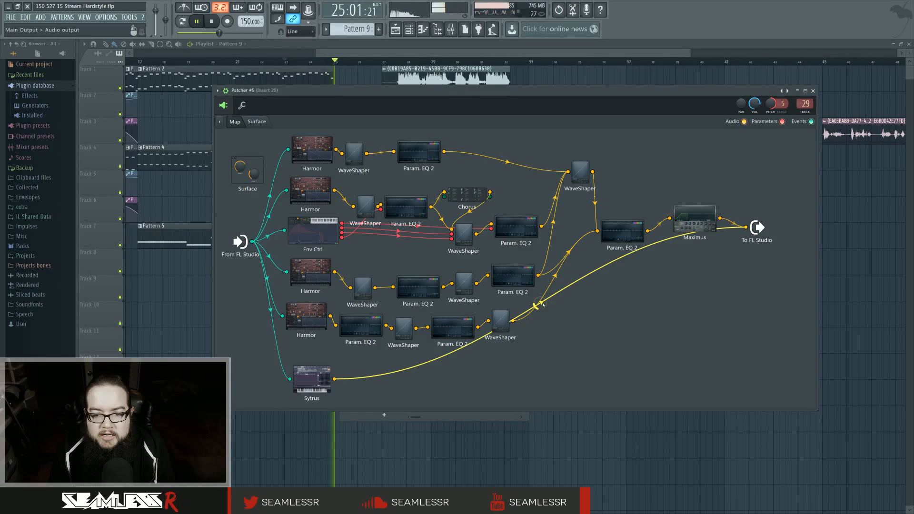
pyautogui.press('Escape')
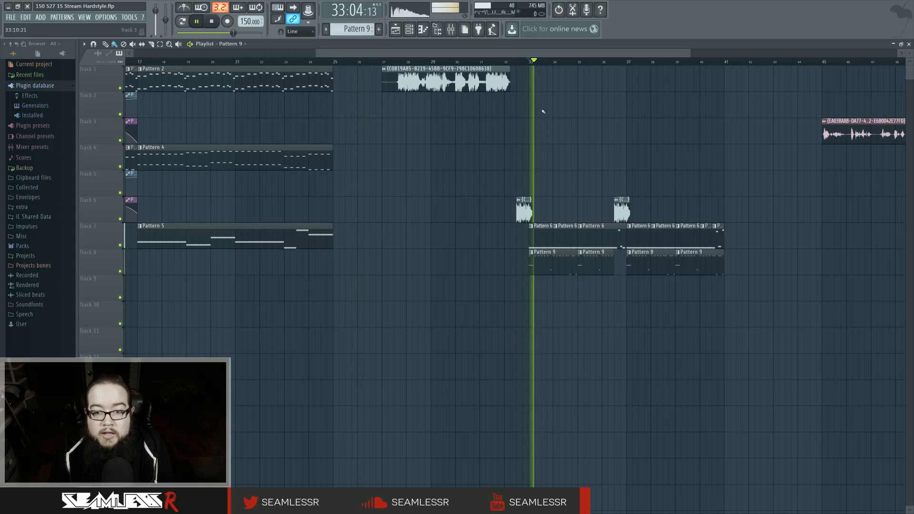
pyautogui.press('F9')
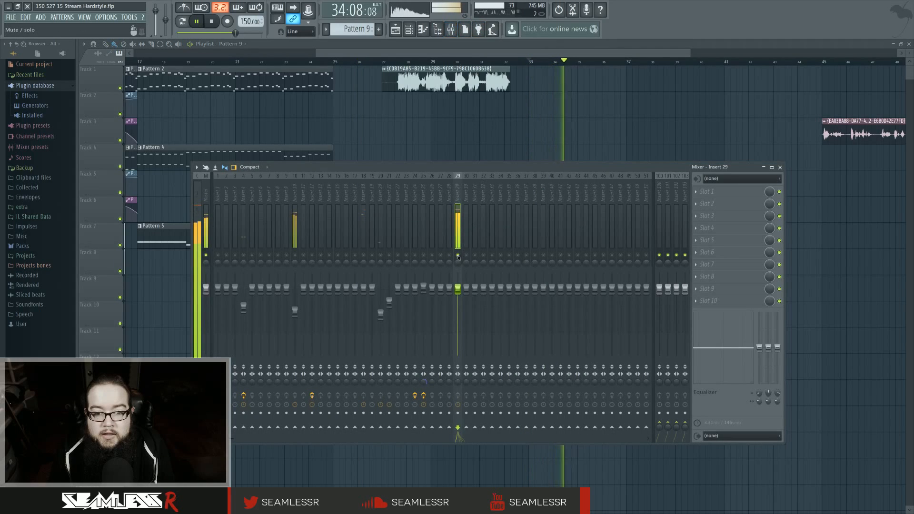
pyautogui.press('F9')
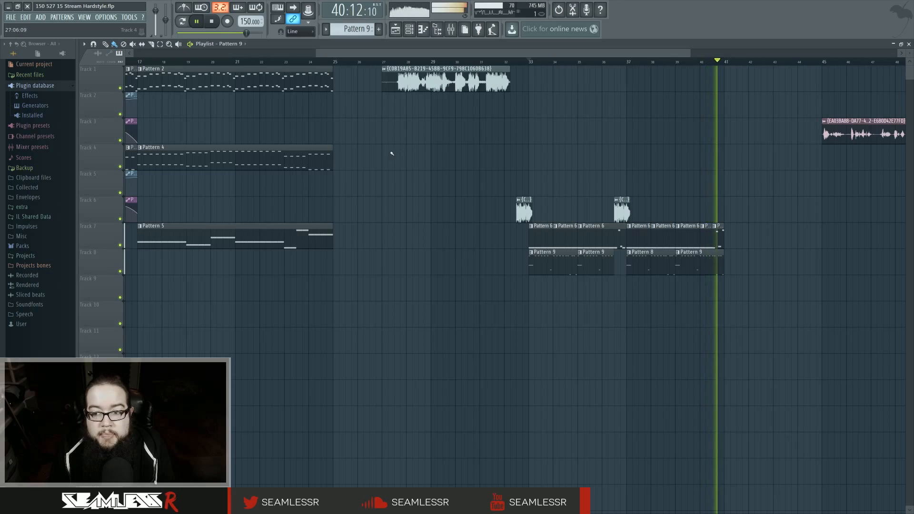
# Stop the current playback and audition the arrangement twice from bar 17
pyautogui.press('space')
pyautogui.moveTo(392, 153); pyautogui.dragTo(525, 176)
pyautogui.scroll(-2, 537, 177)
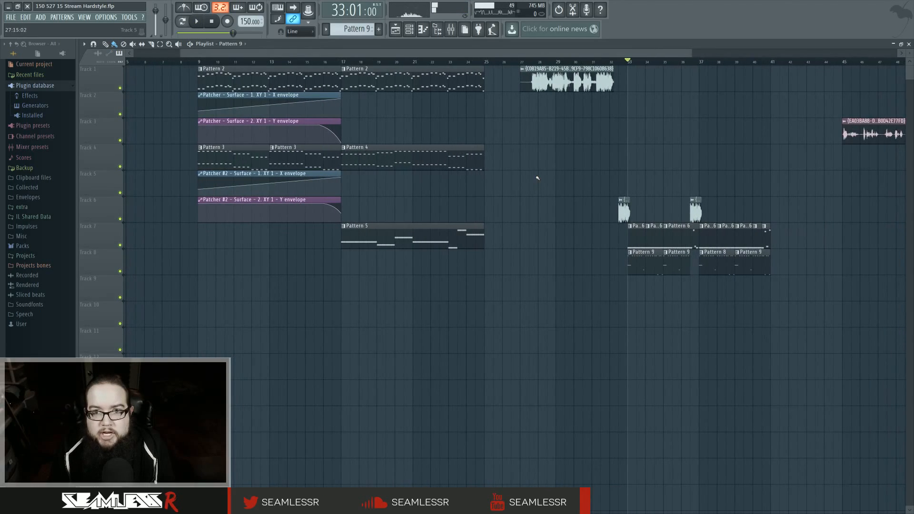
pyautogui.click(341, 62)
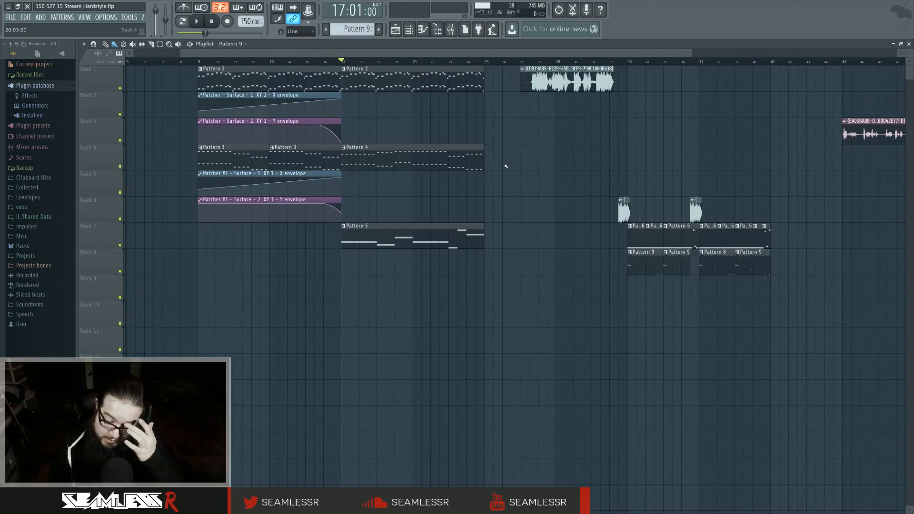
pyautogui.press('space')
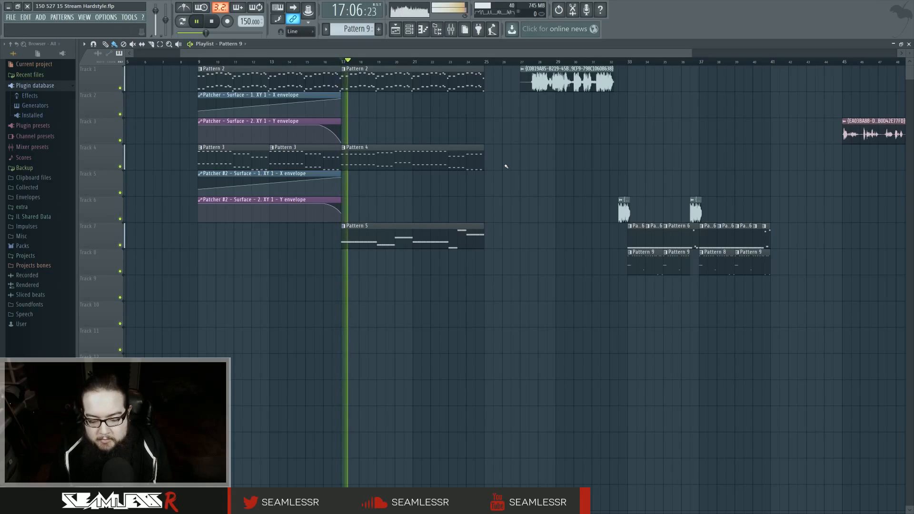
pyautogui.press('space')
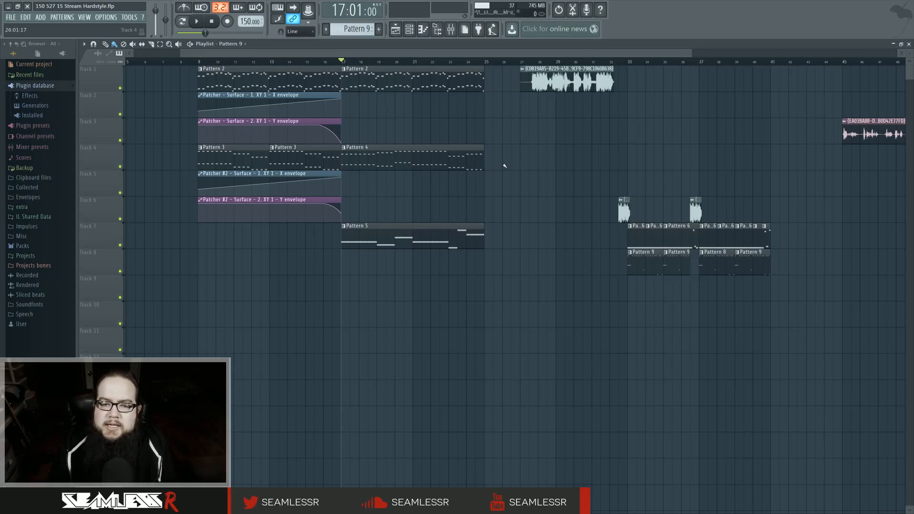
pyautogui.press('space')
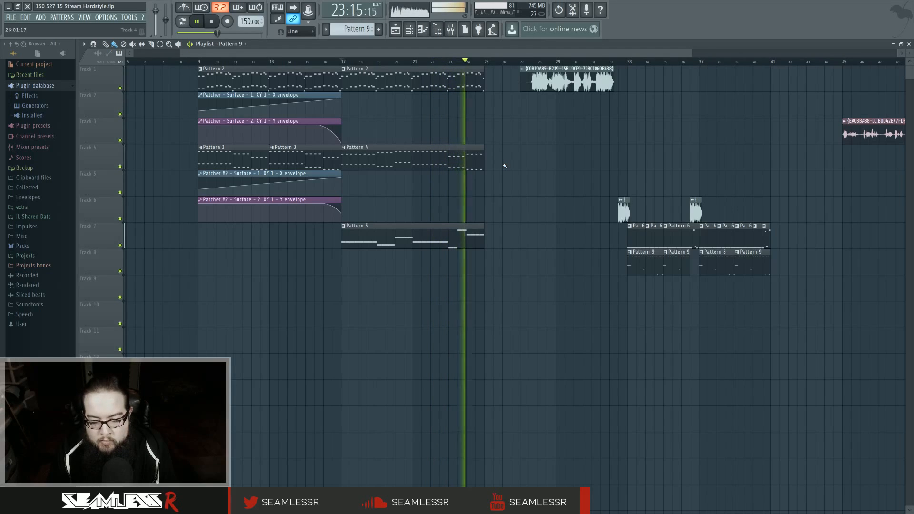
pyautogui.press('space')
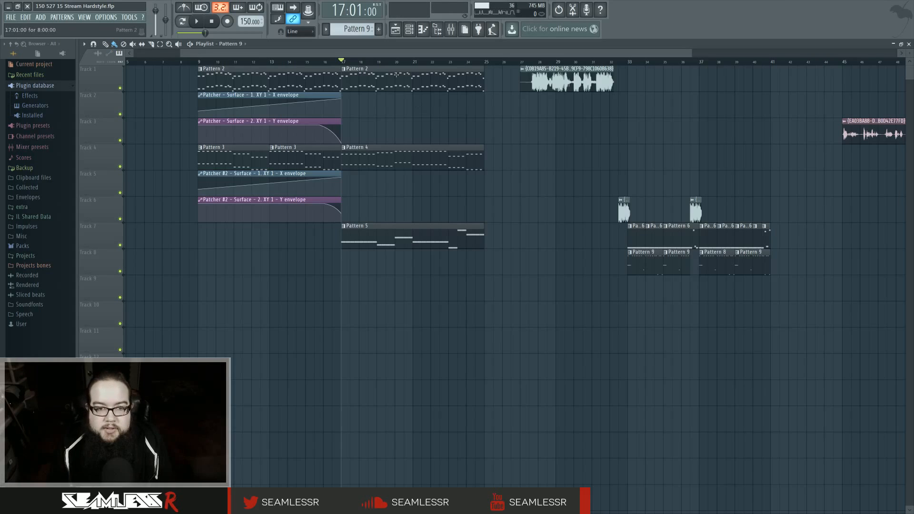
# Open Pattern 2 in the piano roll with the channel rack and play it with the Patcher channel muted, ending by stopping playback
pyautogui.doubleClick(396, 74)
pyautogui.press('F6')
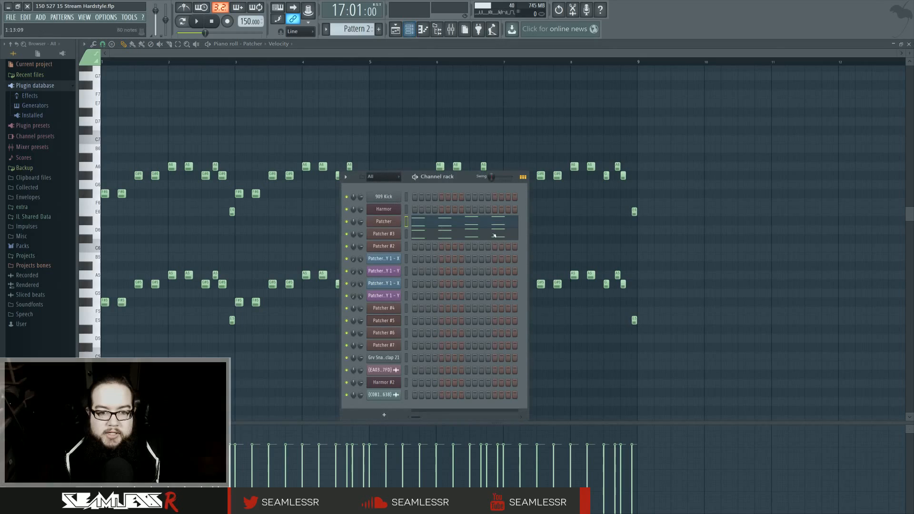
pyautogui.click(196, 21)
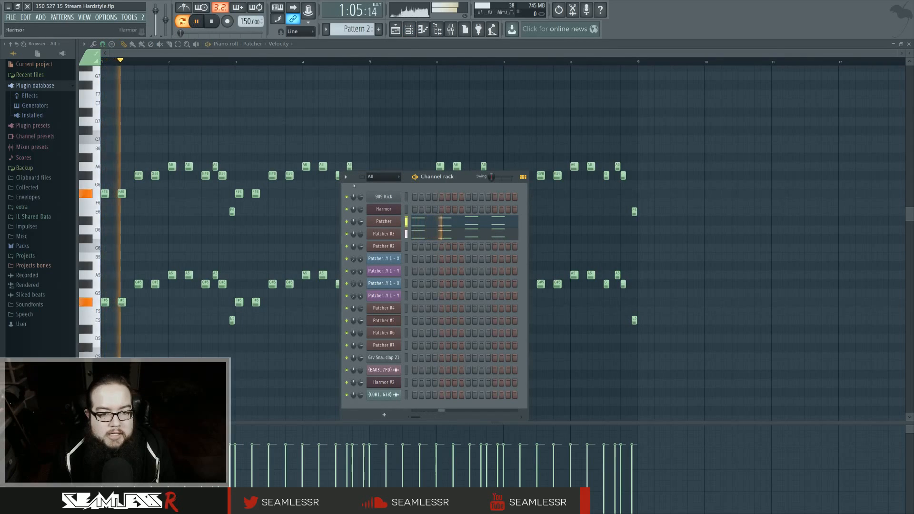
pyautogui.click(347, 222)
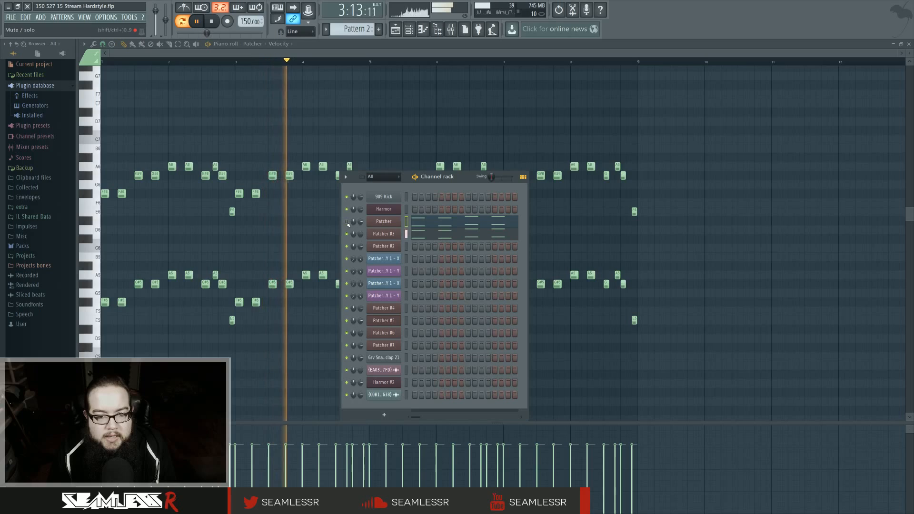
pyautogui.press('space')
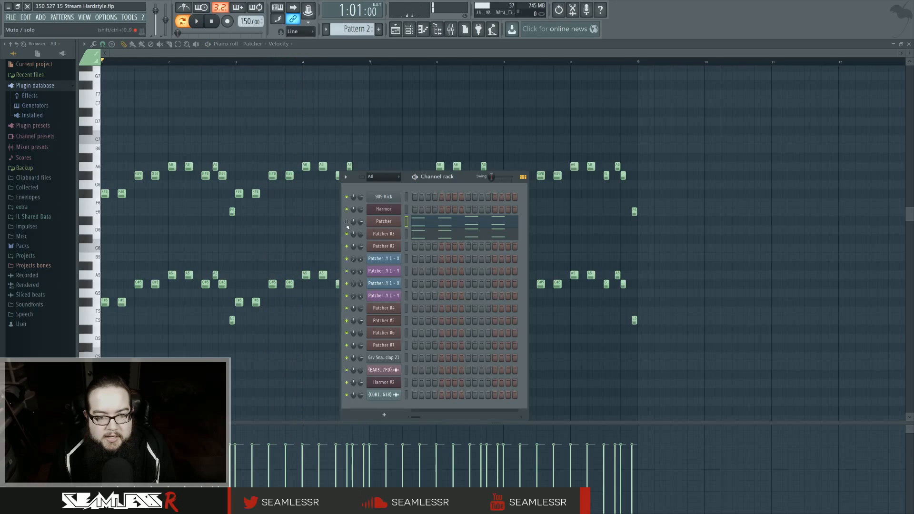
# Open Patcher #3's Map view with Pattern 2 playing, and reposition and widen the plugin window
pyautogui.click(382, 233)
pyautogui.press('space')
pyautogui.click(400, 161)
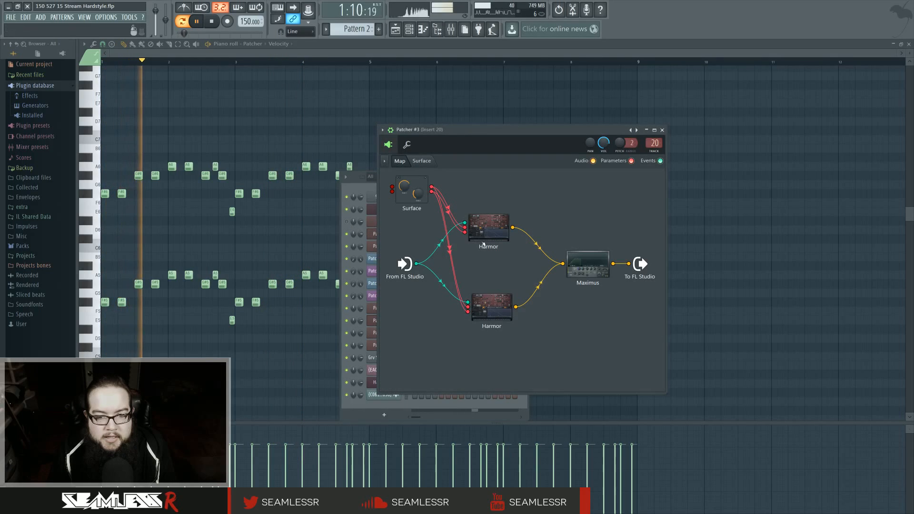
pyautogui.moveTo(488, 132); pyautogui.dragTo(429, 124)
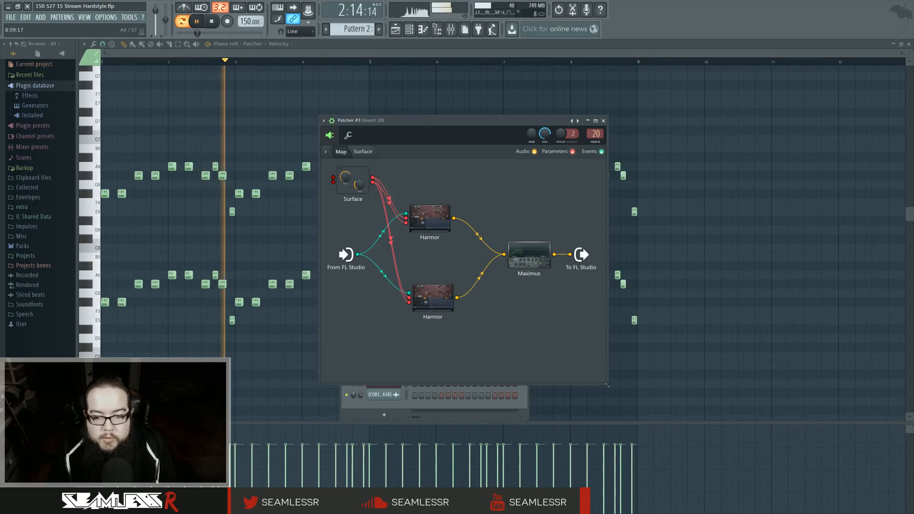
pyautogui.moveTo(607, 383); pyautogui.dragTo(691, 385)
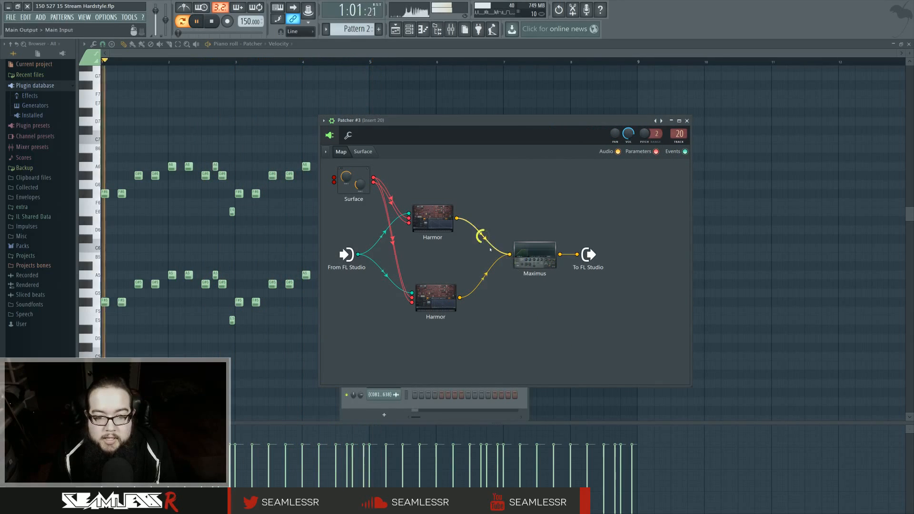
# Compare the two Harmor layers in Patcher #3 by muting and restoring their audio connections to Maximus
pyautogui.rightClick(484, 274)
pyautogui.rightClick(482, 235)
pyautogui.rightClick(484, 274)
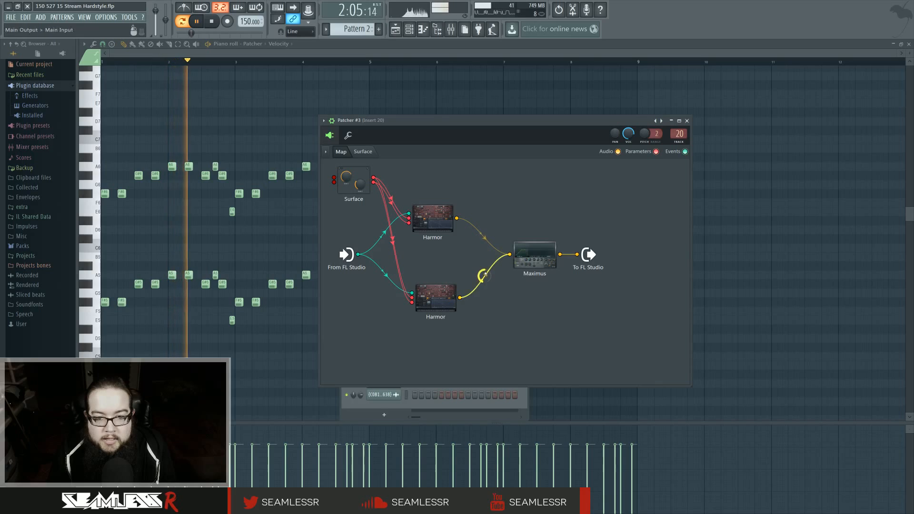
pyautogui.rightClick(482, 236)
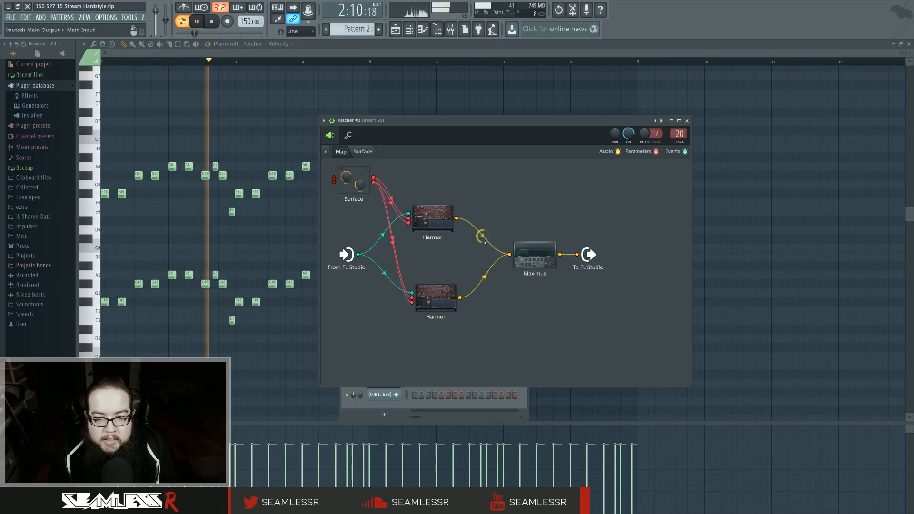
# Open the upper Harmor in Patcher #3, set its distortion type to Log, and restart playback
pyautogui.doubleClick(439, 217)
pyautogui.press('space')
pyautogui.click(538, 281)
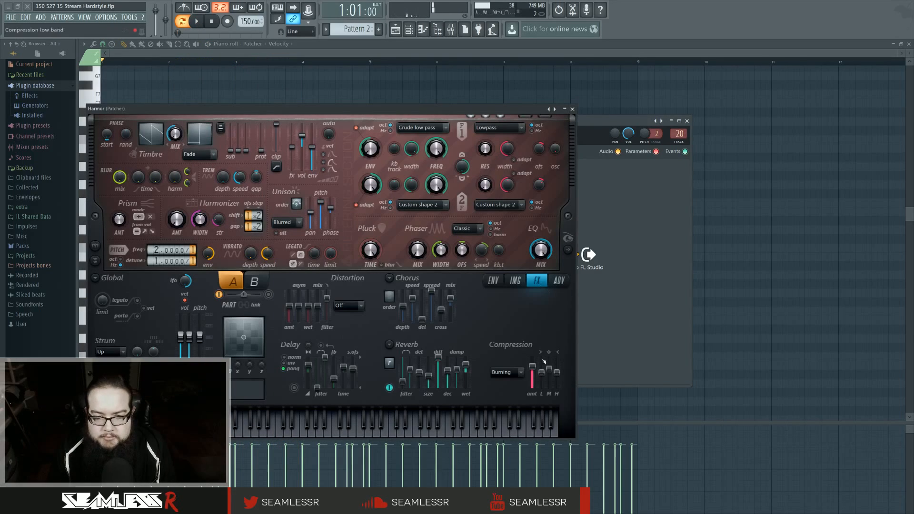
pyautogui.click(349, 306)
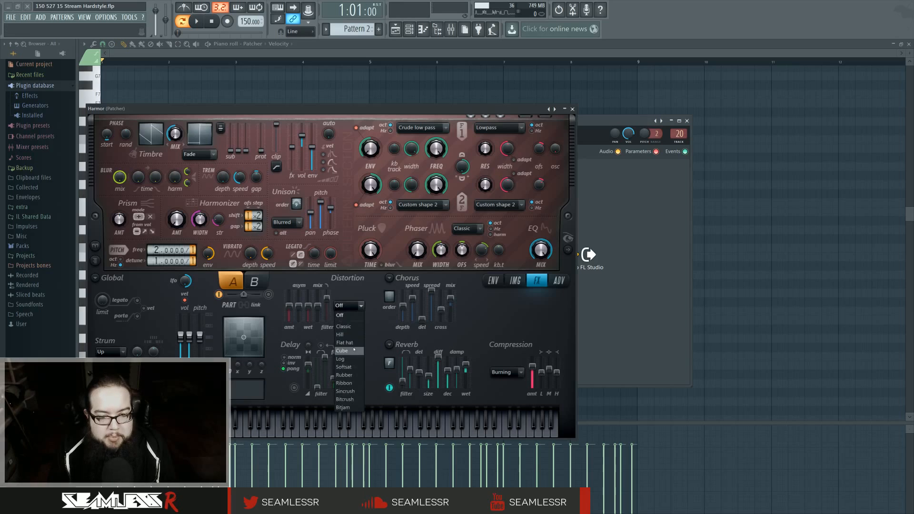
pyautogui.click(345, 358)
pyautogui.press('space')
# Reshape the upper Harmor's volume envelope with a short curved release, ending by closing the plugin
pyautogui.click(488, 281)
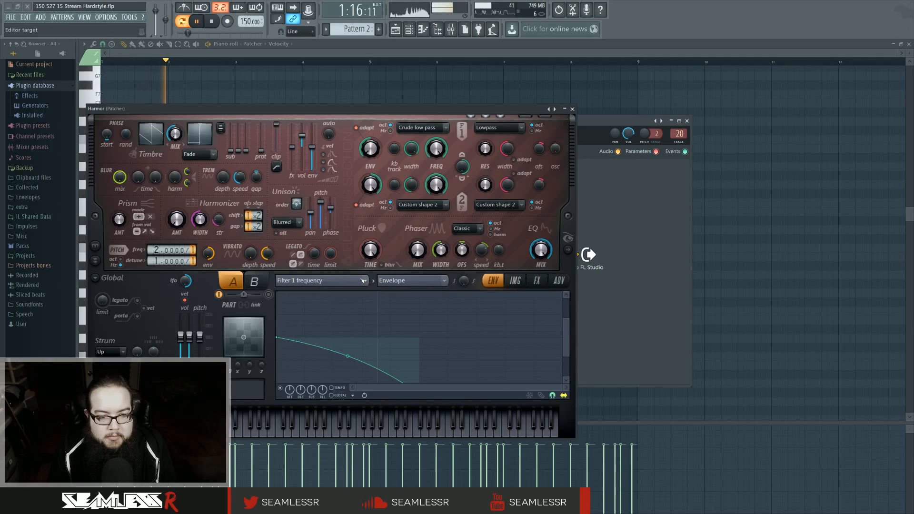
pyautogui.click(322, 281)
pyautogui.click(302, 242)
pyautogui.rightClick(485, 377)
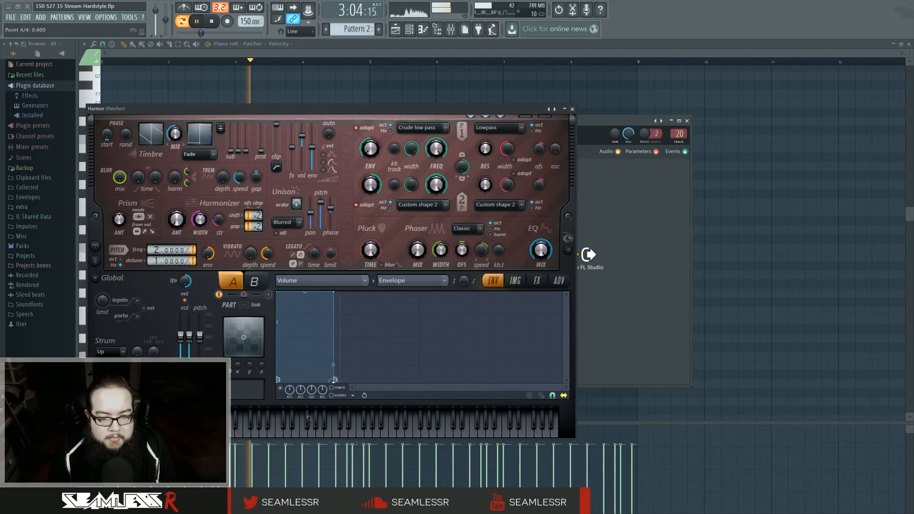
pyautogui.moveTo(334, 382); pyautogui.dragTo(341, 365)
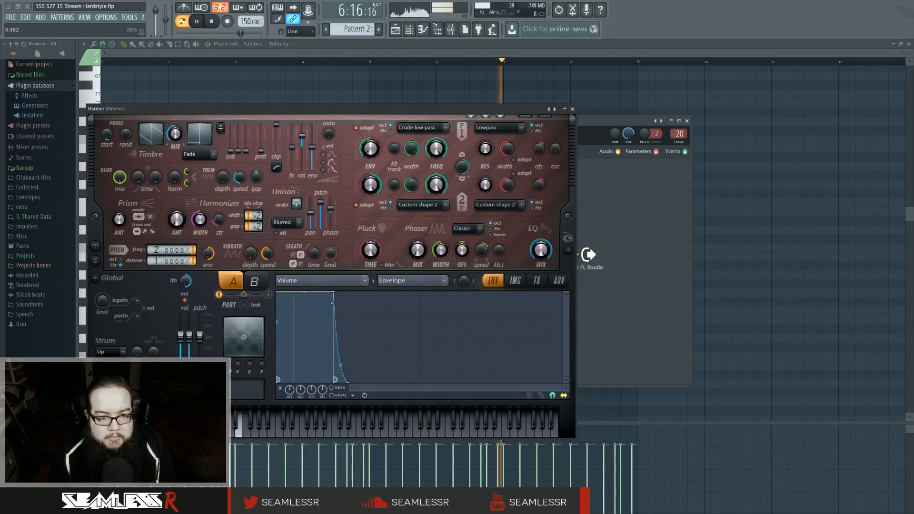
pyautogui.click(573, 110)
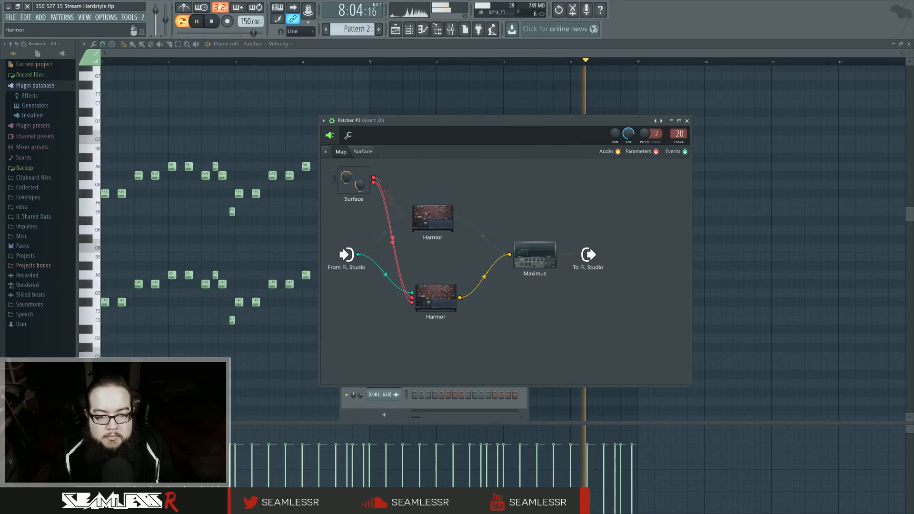
# Set the lower Harmor's distortion type to Log, close the plugin, and restart playback of Pattern 2
pyautogui.doubleClick(434, 296)
pyautogui.click(515, 280)
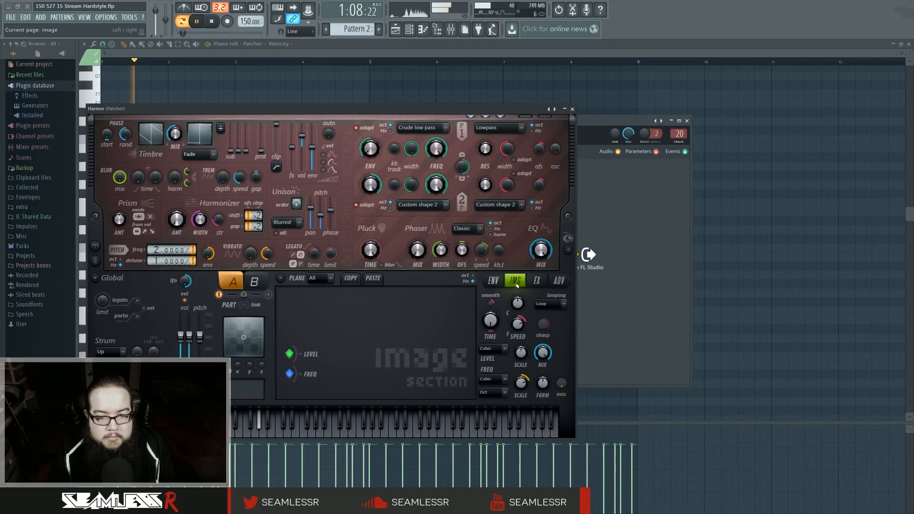
pyautogui.click(537, 280)
pyautogui.click(348, 306)
pyautogui.click(354, 291)
pyautogui.press('space')
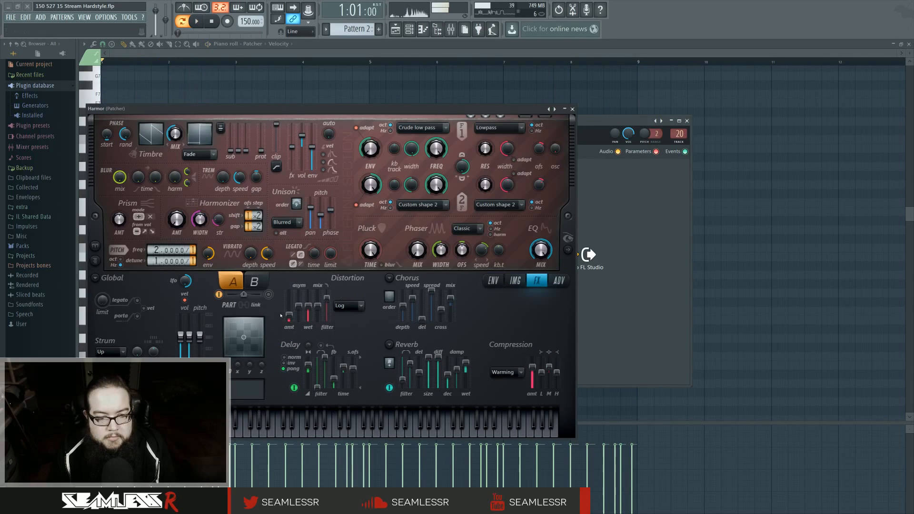
pyautogui.click(573, 109)
pyautogui.press('space')
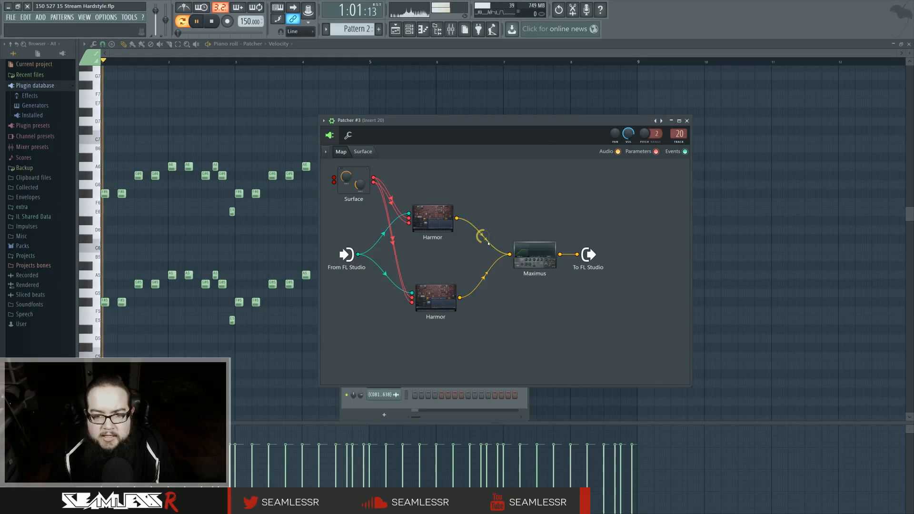
# Shorten the lower Harmor's volume envelope release and raise its distortion amount to about 72%, ending by closing the plugin
pyautogui.click(451, 284)
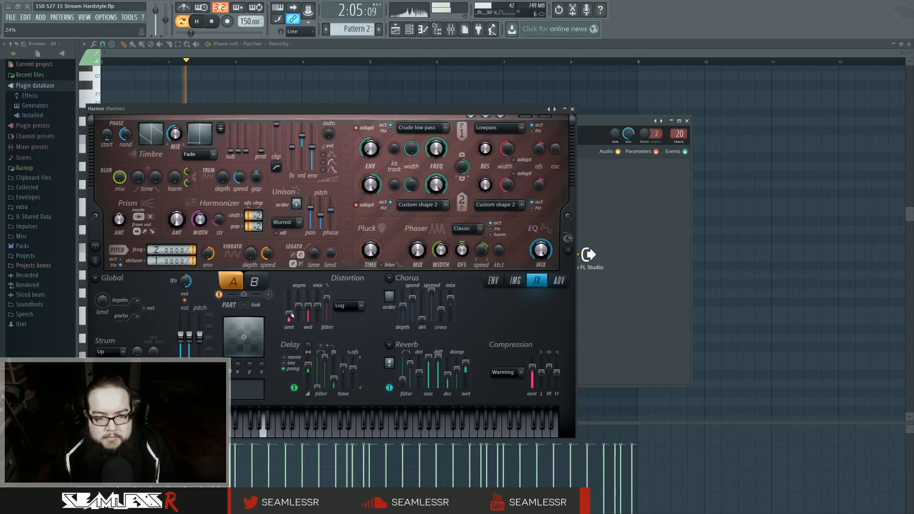
pyautogui.click(492, 281)
pyautogui.click(318, 281)
pyautogui.click(308, 243)
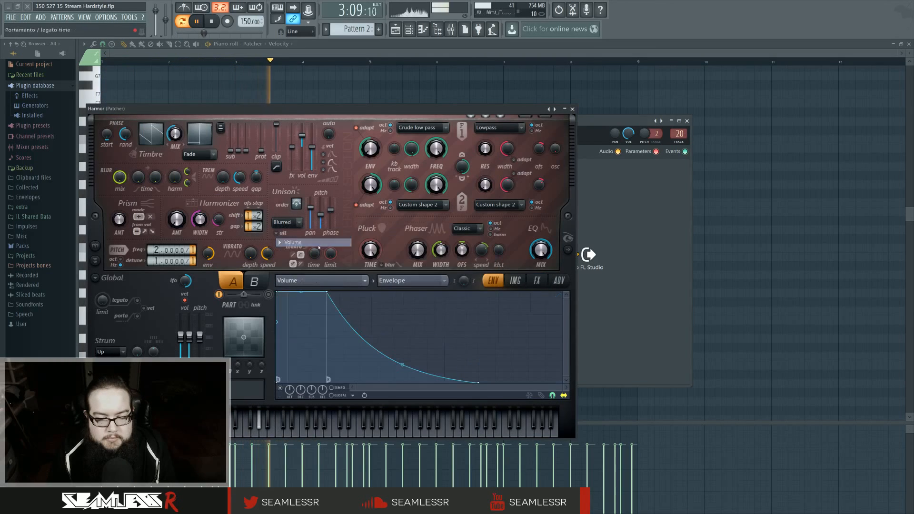
pyautogui.moveTo(472, 380); pyautogui.dragTo(350, 388)
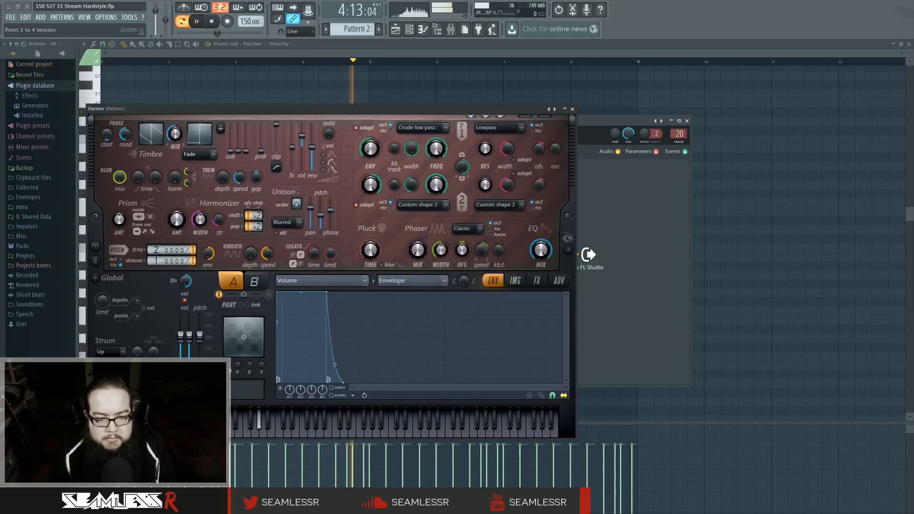
pyautogui.click(537, 281)
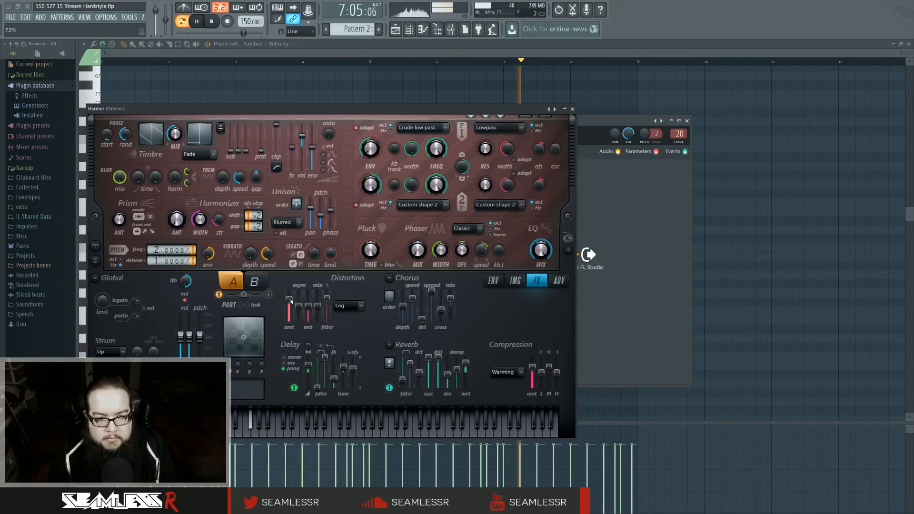
pyautogui.click(590, 255)
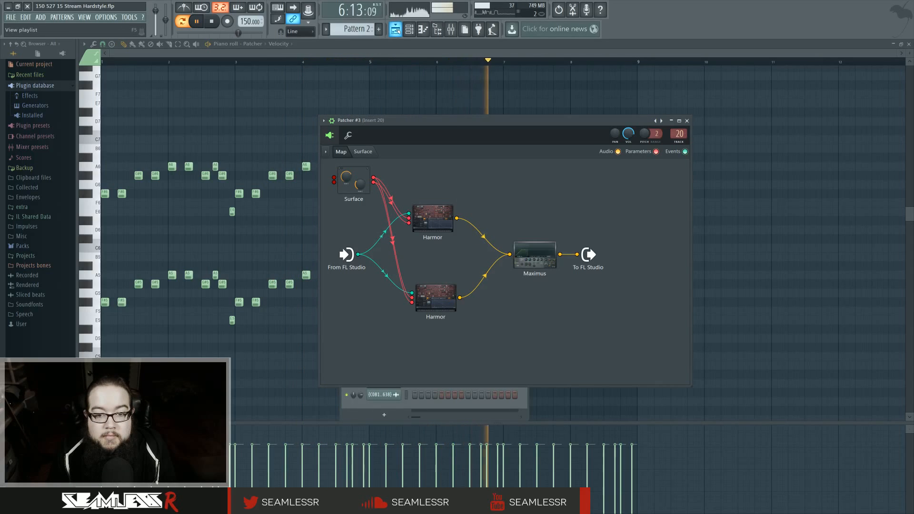
# Play the arrangement from bar 17 with the mixer and channel rack open, and unmute the Patcher channel
pyautogui.click(396, 29)
pyautogui.press('space')
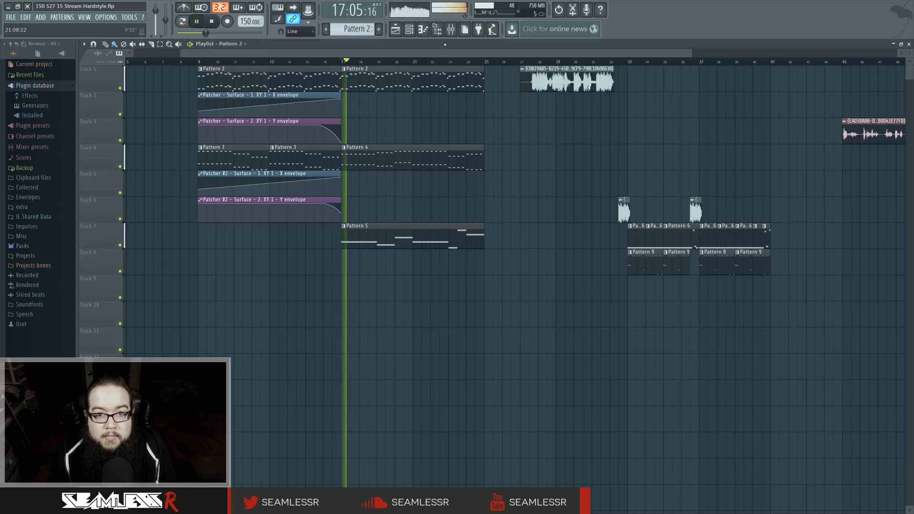
pyautogui.click(451, 29)
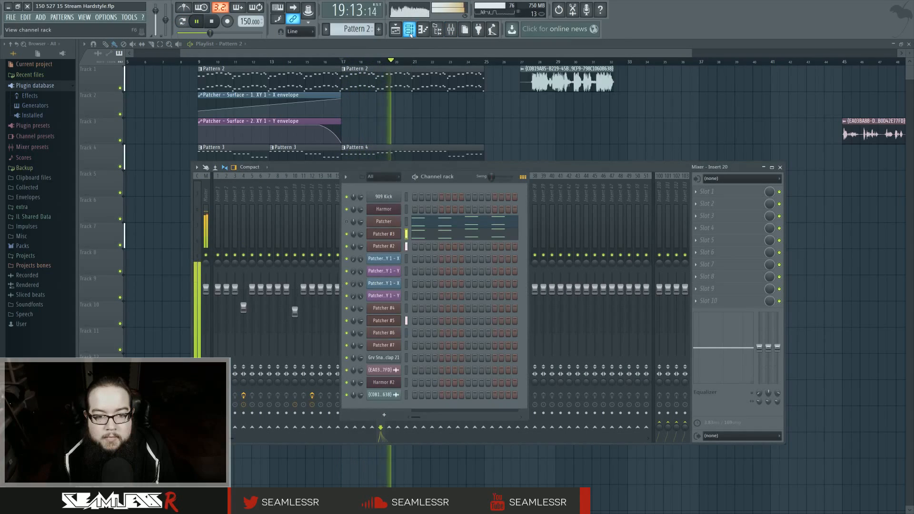
pyautogui.press('F6')
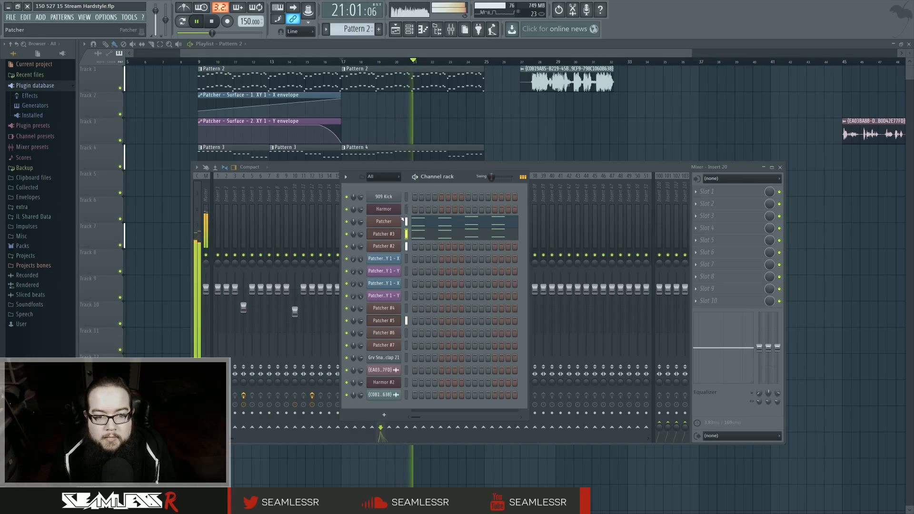
# Route the Patcher channel to mixer track 19 and rebalance the faders of Inserts 19, 20 and 21, ending with the Master track selected
pyautogui.click(384, 221)
pyautogui.doubleClick(644, 132)
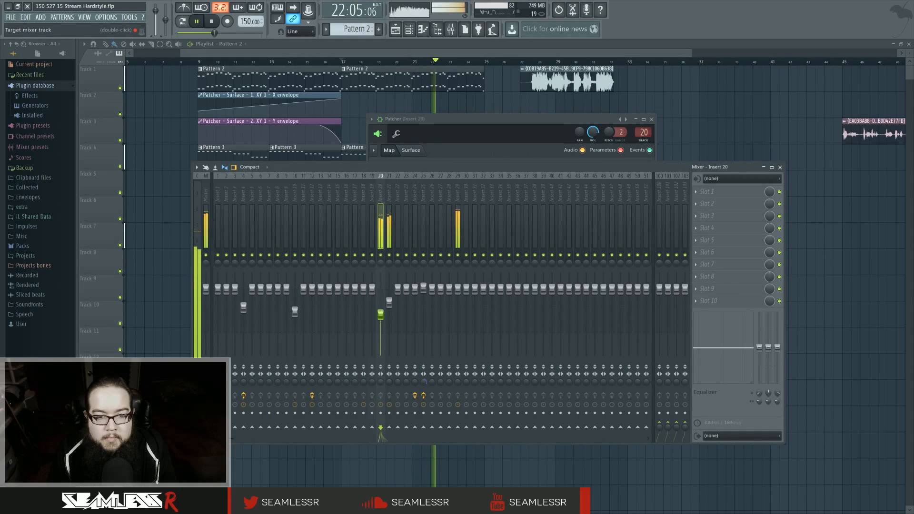
pyautogui.scroll(-1, 644, 132)
pyautogui.moveTo(372, 289); pyautogui.dragTo(381, 309)
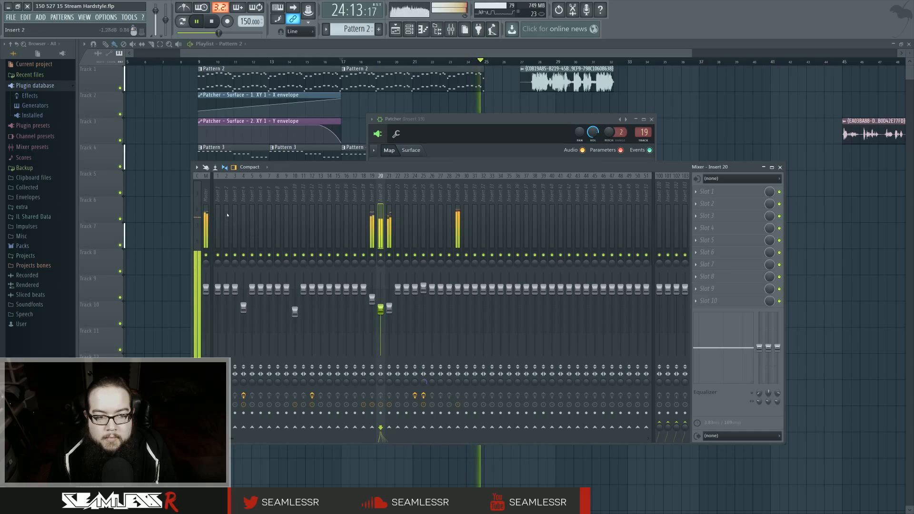
pyautogui.press('space')
pyautogui.click(205, 215)
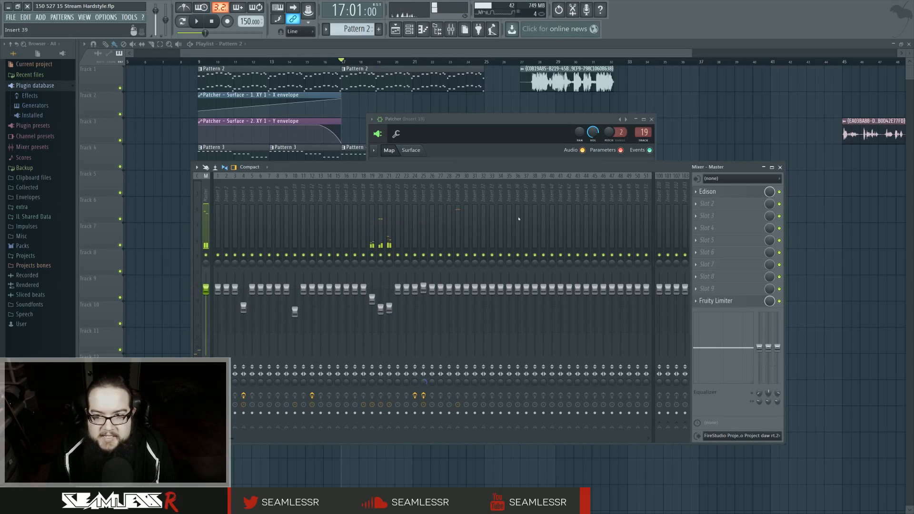
# Replace the Fruity Limiter on the Master track with Maximus and load its Default preset
pyautogui.click(725, 301)
pyautogui.moveTo(724, 312)
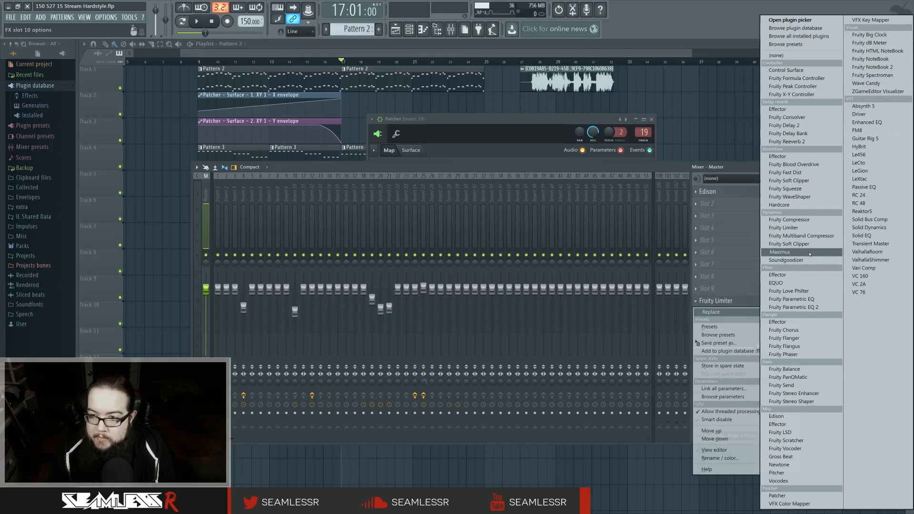
pyautogui.click(810, 253)
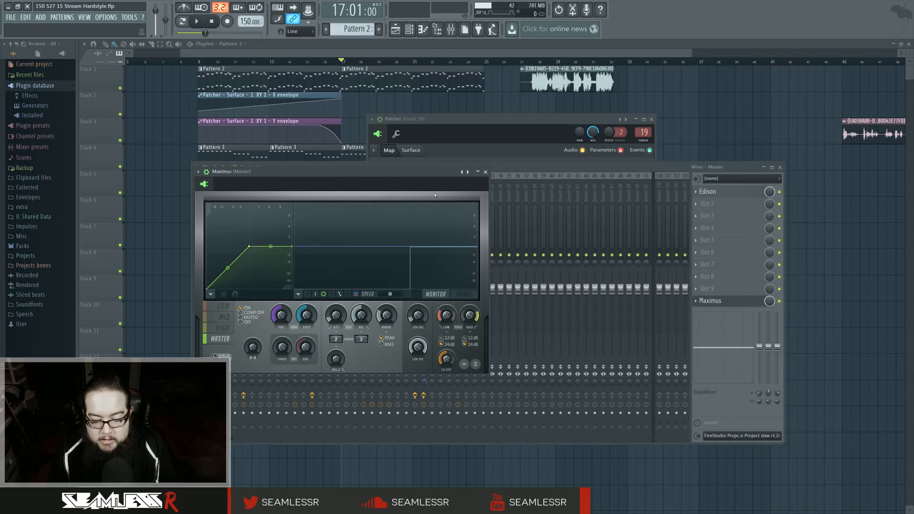
pyautogui.moveTo(420, 180); pyautogui.dragTo(510, 179)
pyautogui.rightClick(559, 171)
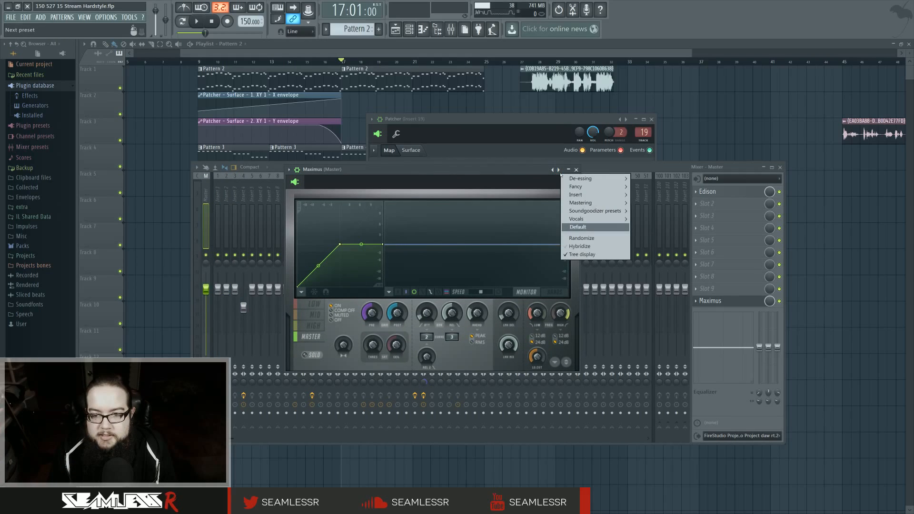
pyautogui.click(576, 230)
pyautogui.moveTo(495, 173); pyautogui.dragTo(548, 176)
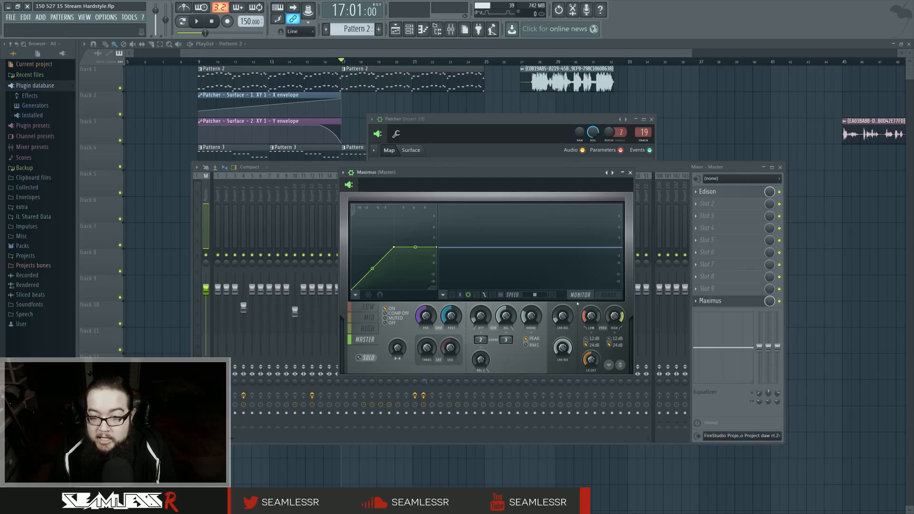
# During playback, lower the Maximus Master band's pre gain to about -2.4 dB, soften its compression curve above the threshold, and close the plugin
pyautogui.click(606, 295)
pyautogui.press('space')
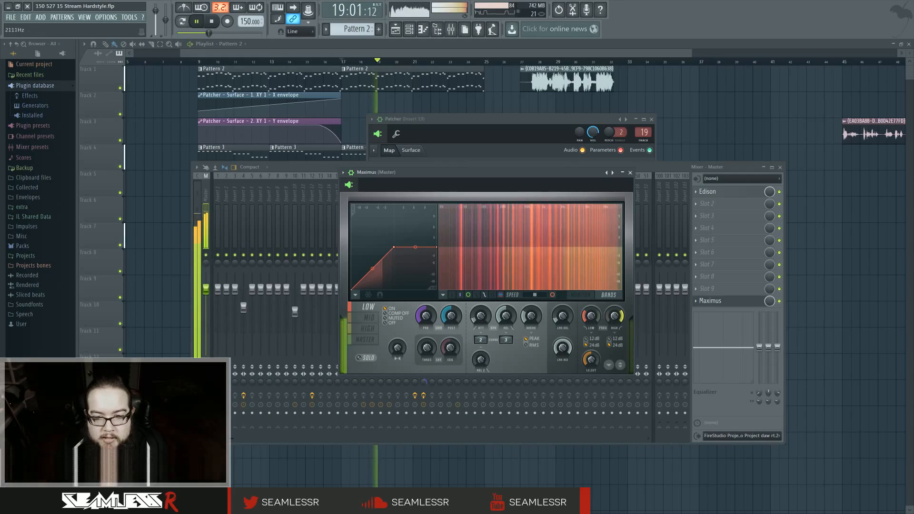
pyautogui.click(581, 295)
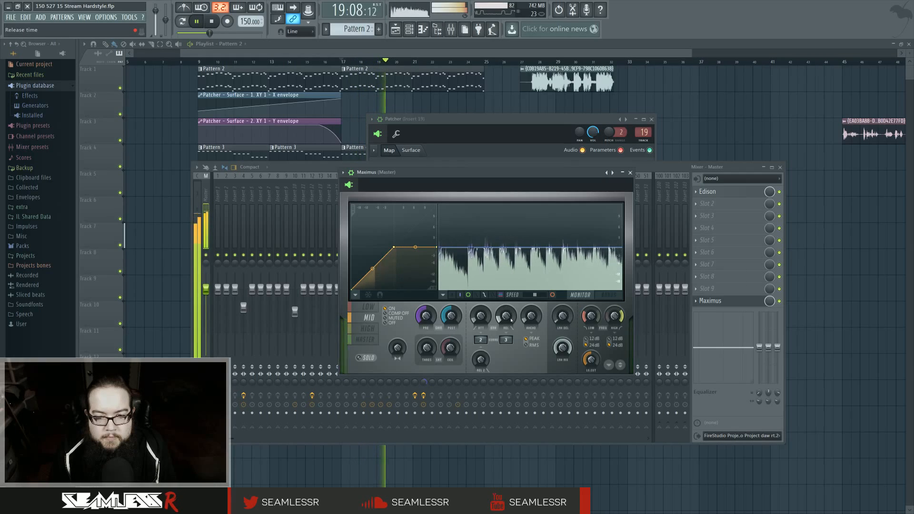
pyautogui.click(364, 340)
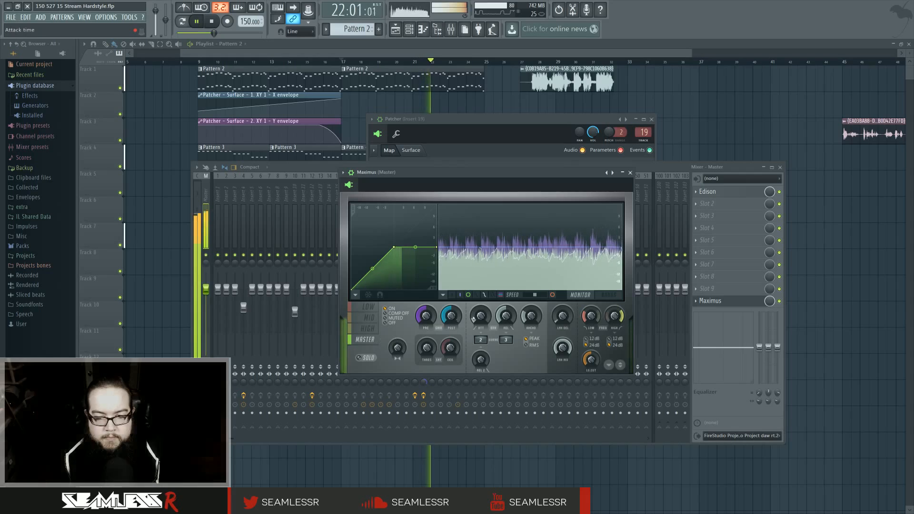
pyautogui.moveTo(506, 316); pyautogui.dragTo(505, 342)
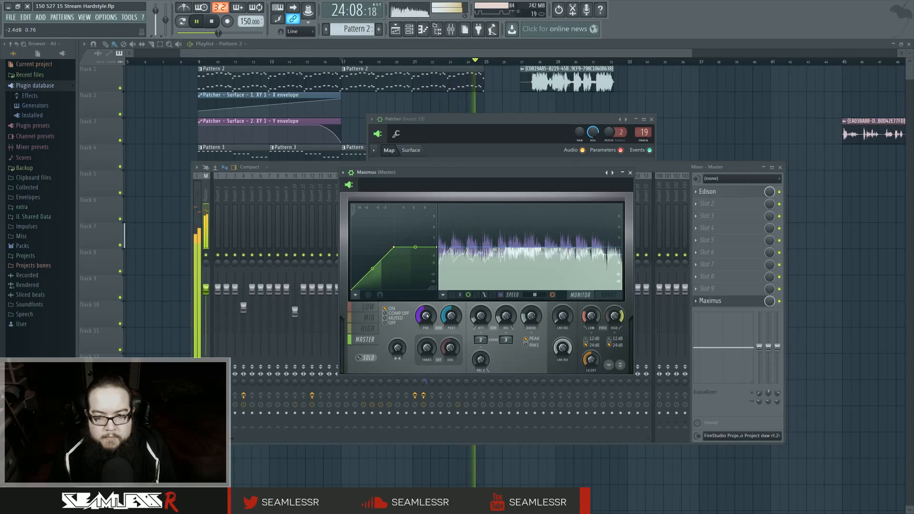
pyautogui.moveTo(420, 341); pyautogui.dragTo(419, 333)
pyautogui.press('space')
pyautogui.press('space')
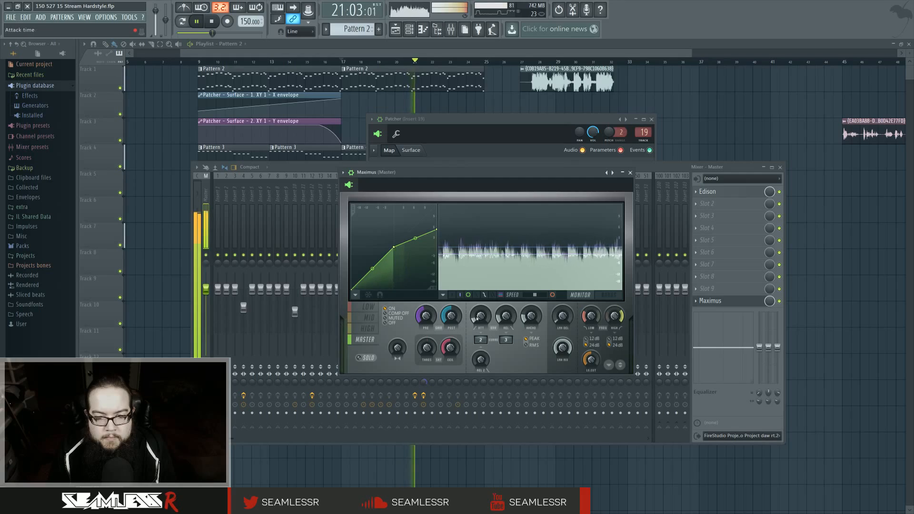
pyautogui.click(630, 173)
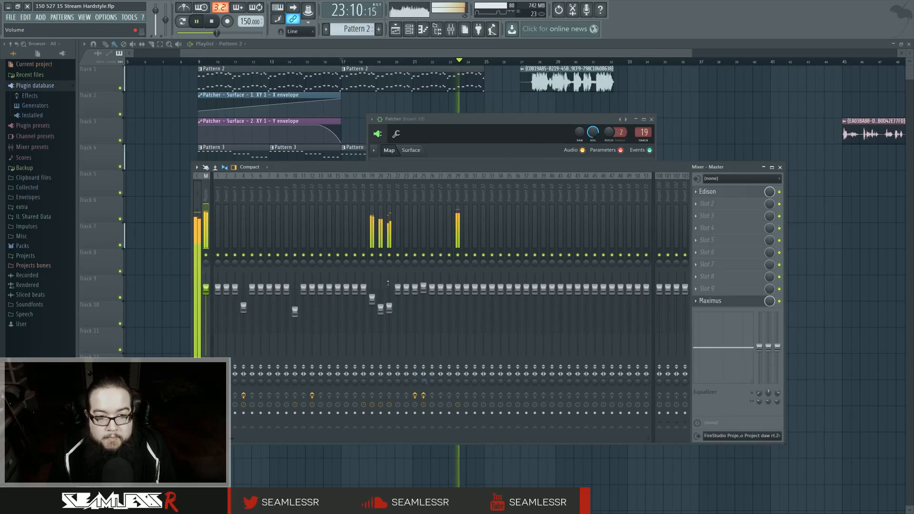
# Lower the faders of Inserts 19, 20 and 21 slightly to rebalance them, and solo Insert 19
pyautogui.click(389, 284)
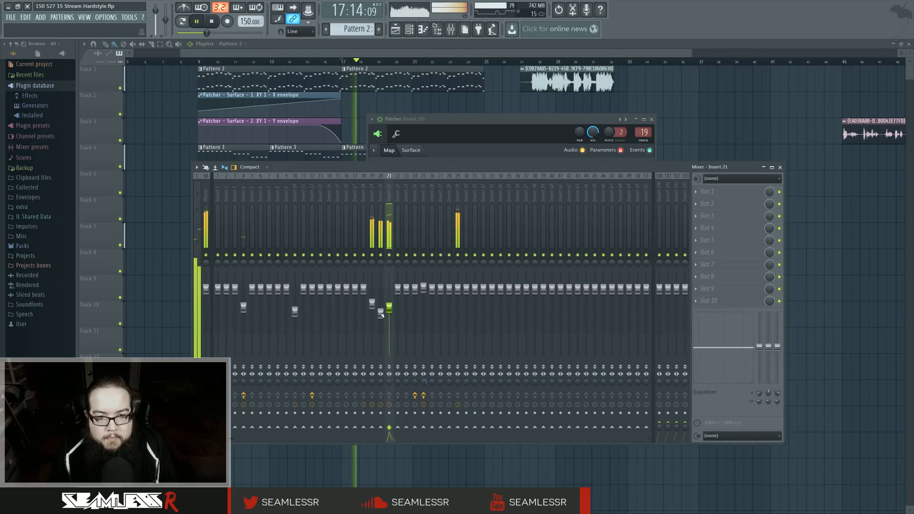
pyautogui.moveTo(389, 308); pyautogui.dragTo(372, 293)
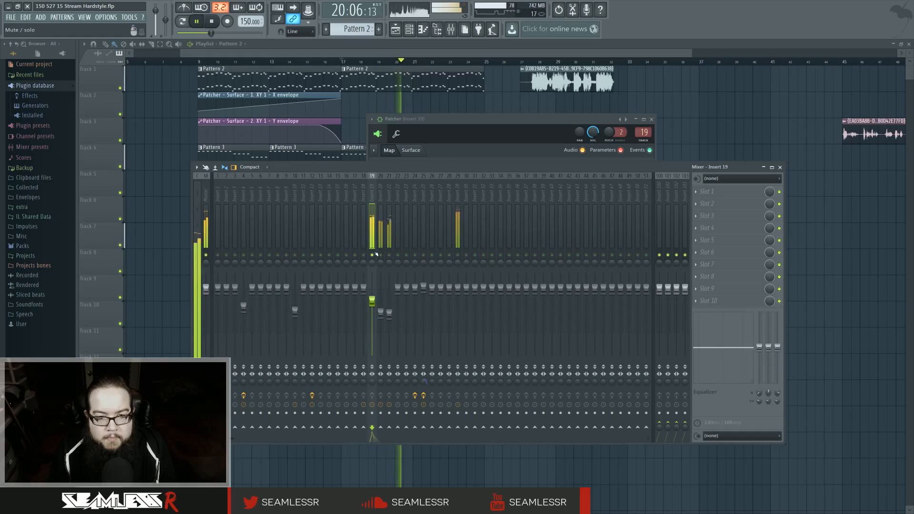
# Add Fruity Parametric EQ 2 to Insert 19, with band 1 as a raised high pass and bands 5 and 6 slightly lowered
pyautogui.click(700, 192)
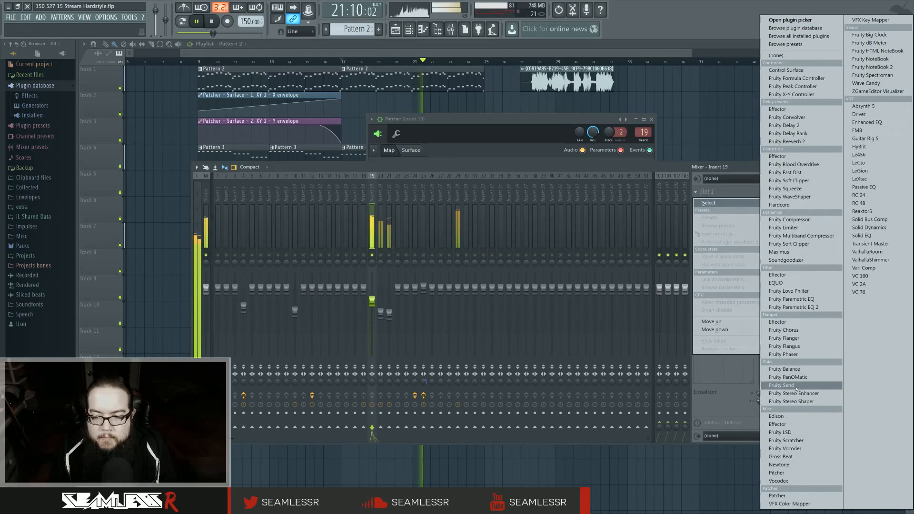
pyautogui.click(793, 307)
pyautogui.rightClick(123, 142)
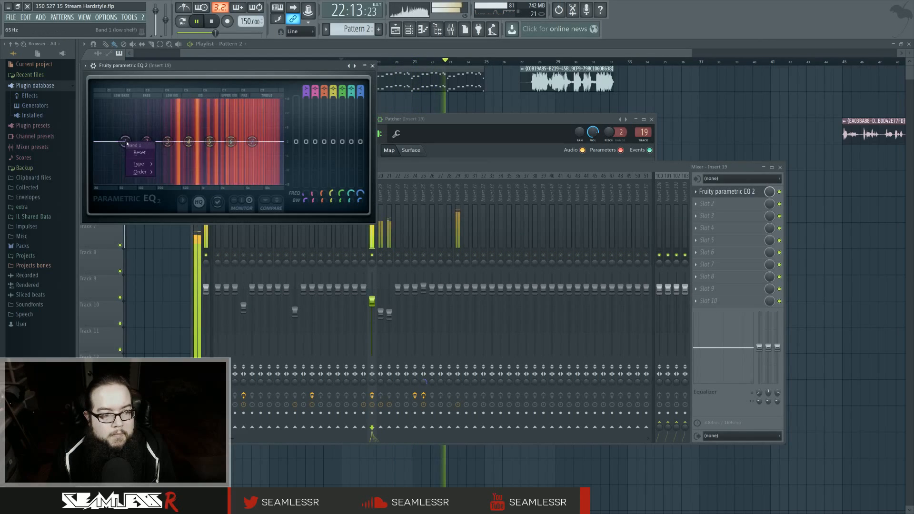
pyautogui.click(136, 159)
pyautogui.moveTo(125, 142); pyautogui.dragTo(234, 145)
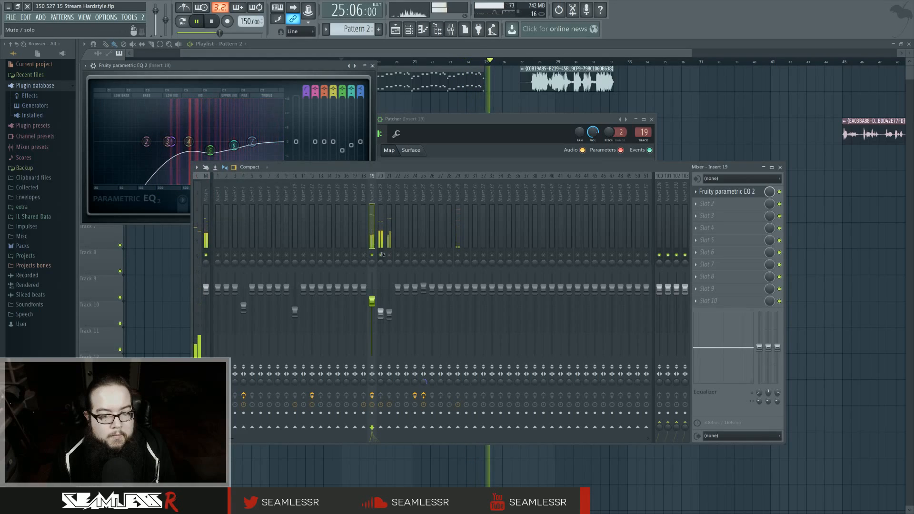
# Solo Insert 20, add Fruity Parametric EQ 2 to its first slot, and set band 1 to high pass
pyautogui.click(380, 205)
pyautogui.click(707, 191)
pyautogui.click(793, 307)
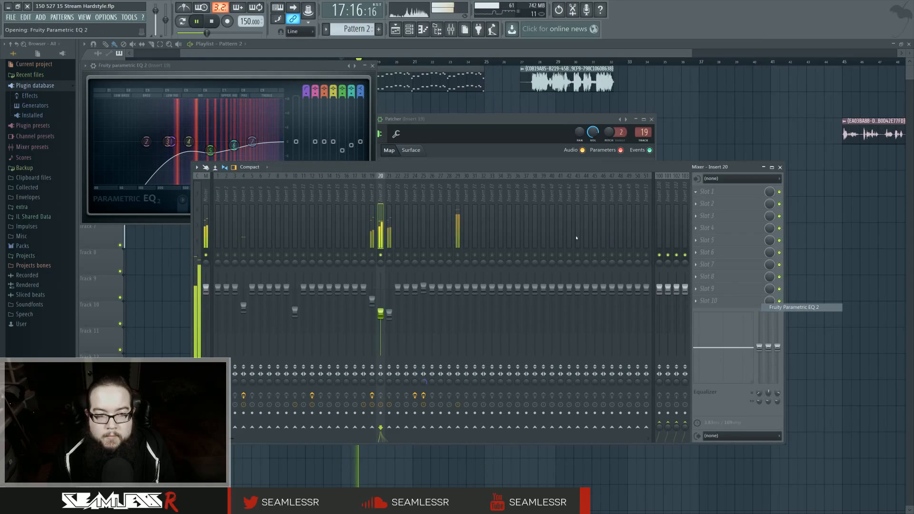
pyautogui.rightClick(142, 165)
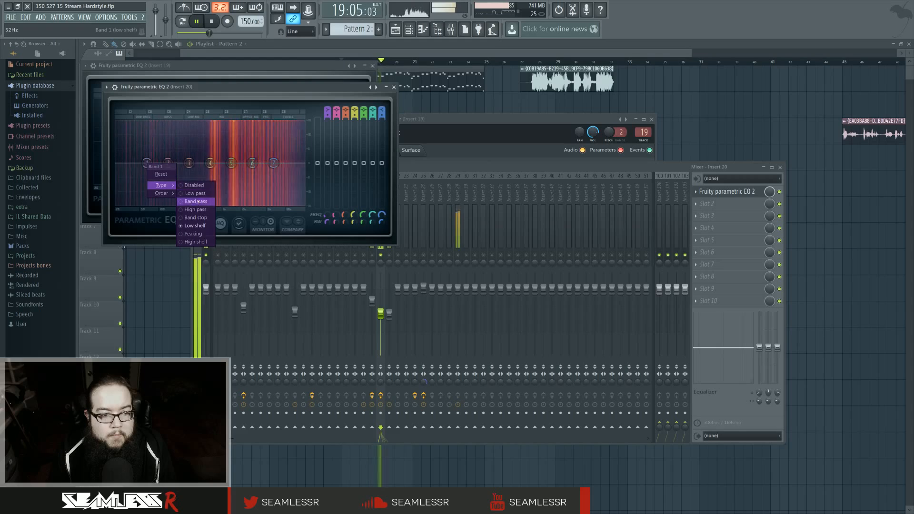
pyautogui.click(196, 209)
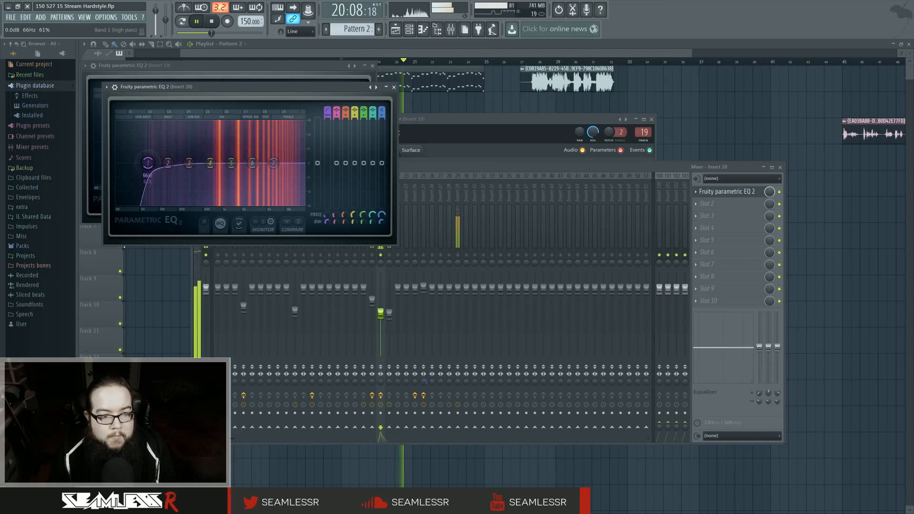
# Raise the high-pass cutoff in Insert 20's EQ and lower band 6 to about -2.7 dB at 2910 Hz
pyautogui.moveTo(252, 163); pyautogui.dragTo(252, 170)
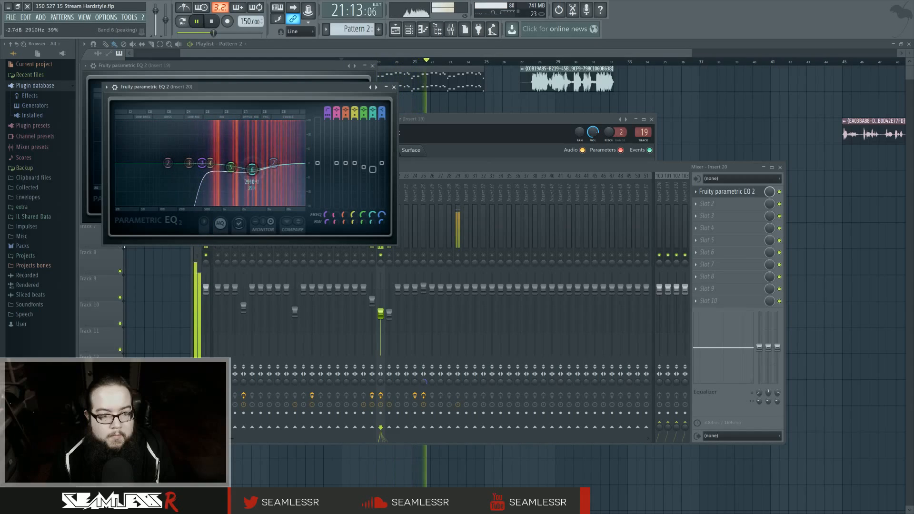
# Select mixer Insert 21 and load Fruity Parametric EQ 2 into its first effect slot
pyautogui.rightClick(389, 255)
pyautogui.click(389, 203)
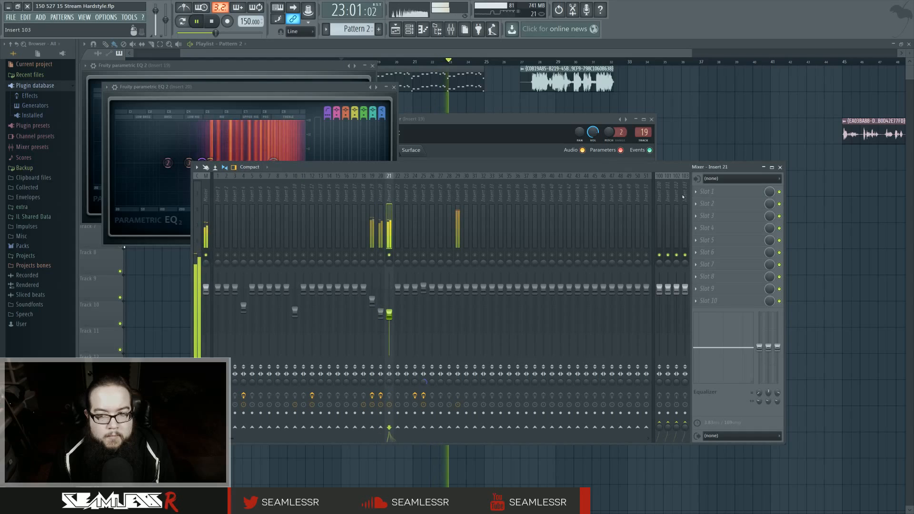
pyautogui.click(695, 195)
pyautogui.click(800, 307)
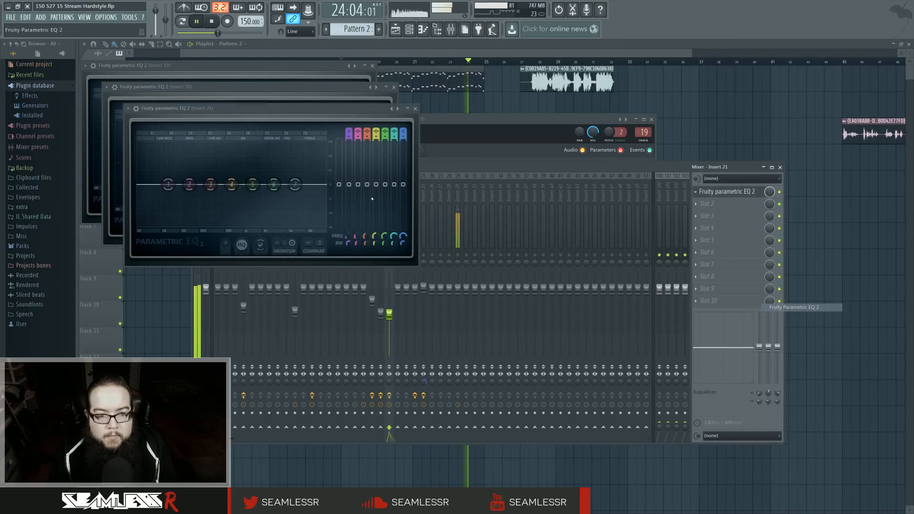
# Make band 1 of Insert 21's EQ a Steep 4 high pass at about 104 Hz and slightly lower the mid bands
pyautogui.rightClick(169, 184)
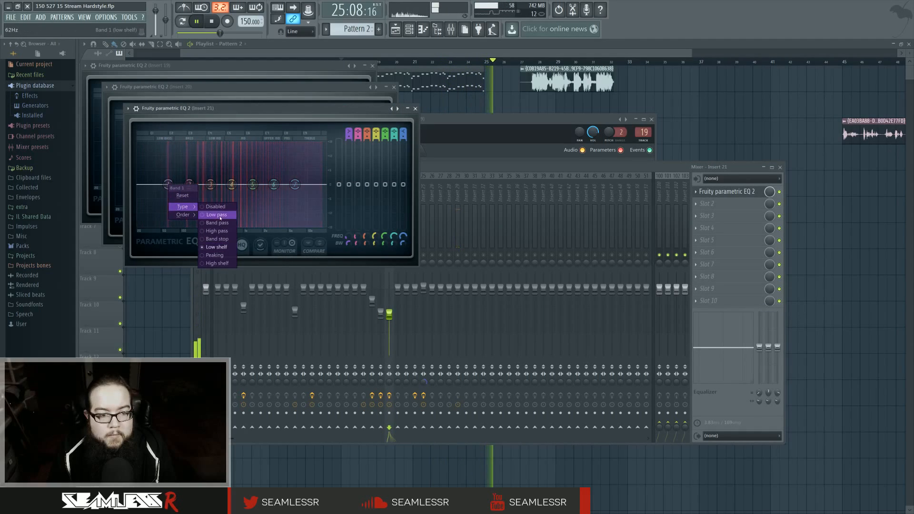
pyautogui.click(195, 211)
pyautogui.moveTo(180, 215)
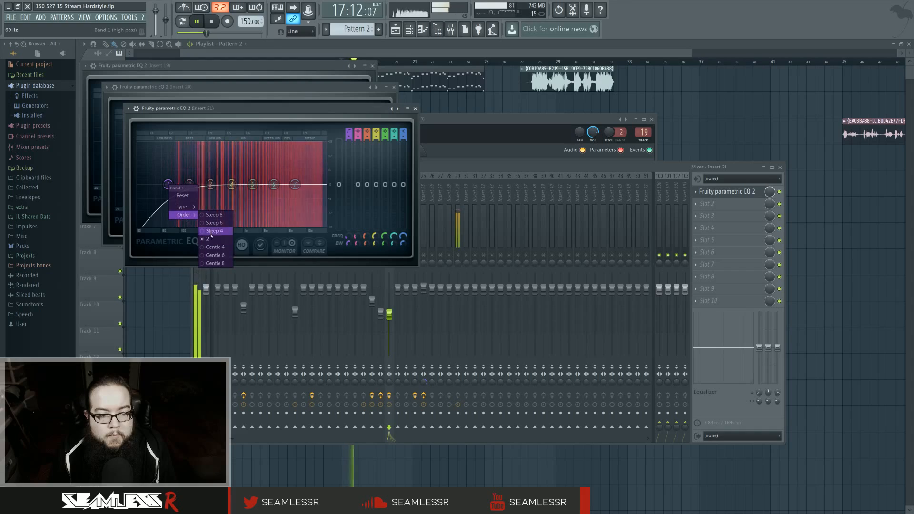
pyautogui.click(212, 231)
pyautogui.moveTo(169, 184); pyautogui.dragTo(180, 184)
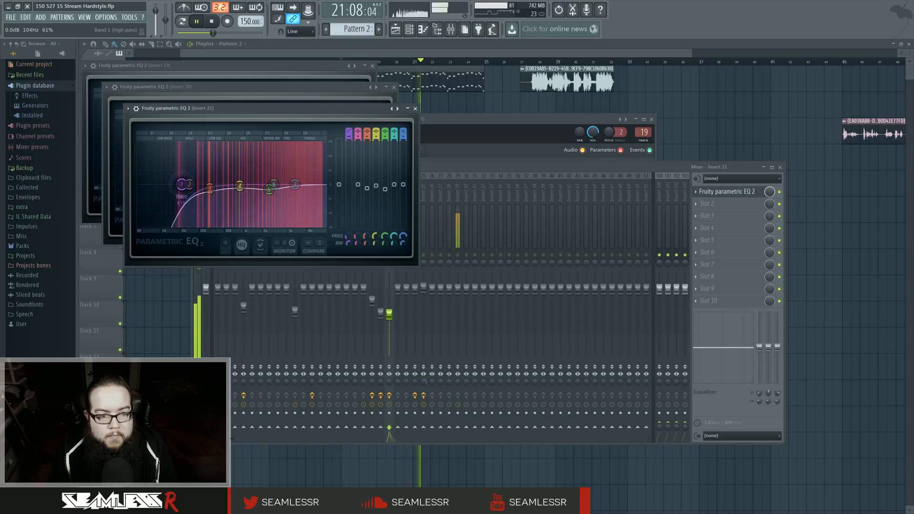
# Re-enable all mixer tracks in the mixer and raise Insert 20's volume fader slightly
pyautogui.press('F9')
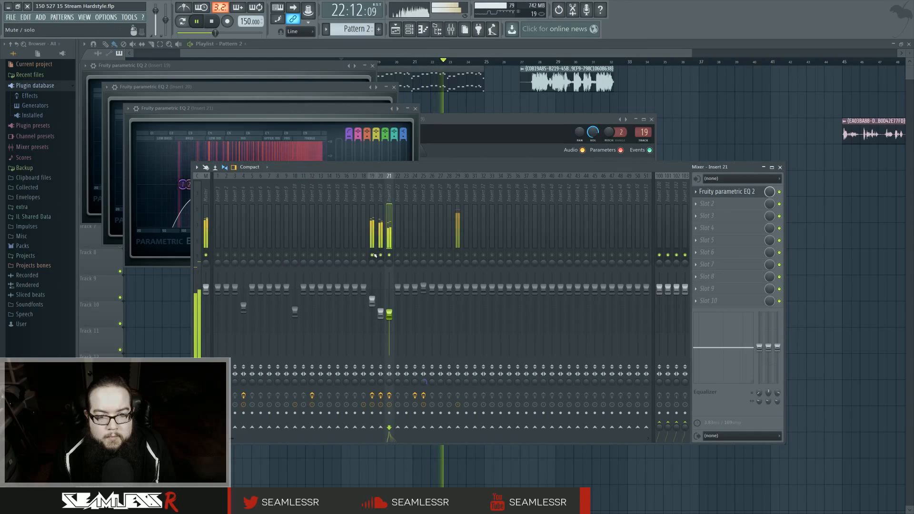
pyautogui.rightClick(423, 256)
pyautogui.rightClick(423, 256)
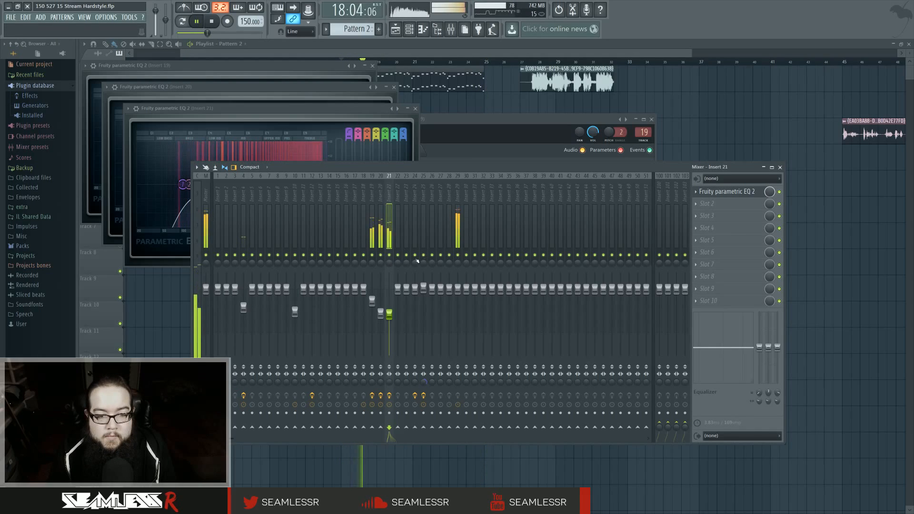
pyautogui.moveTo(380, 312); pyautogui.dragTo(380, 305)
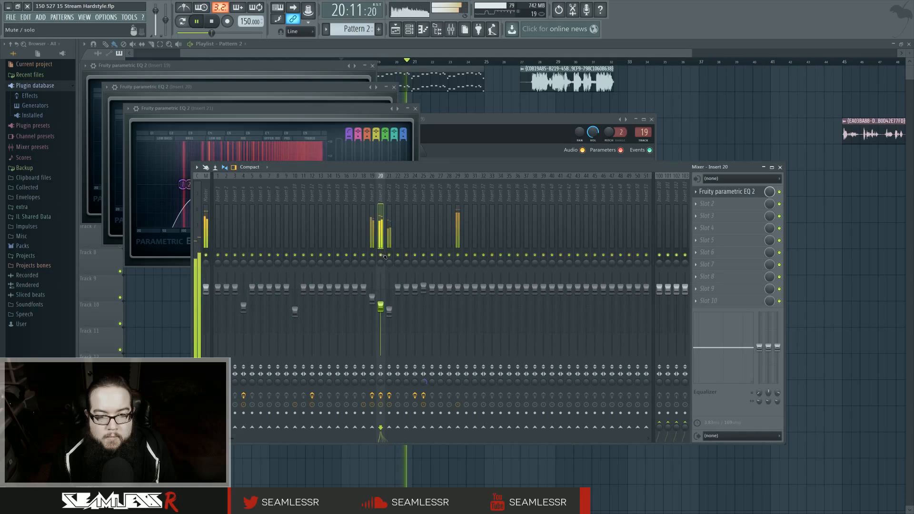
# Stop playback, bring up the channel rack and mute the Patcher and Patcher #2 channels to isolate the layers
pyautogui.click(444, 133)
pyautogui.press('space')
pyautogui.press('F6')
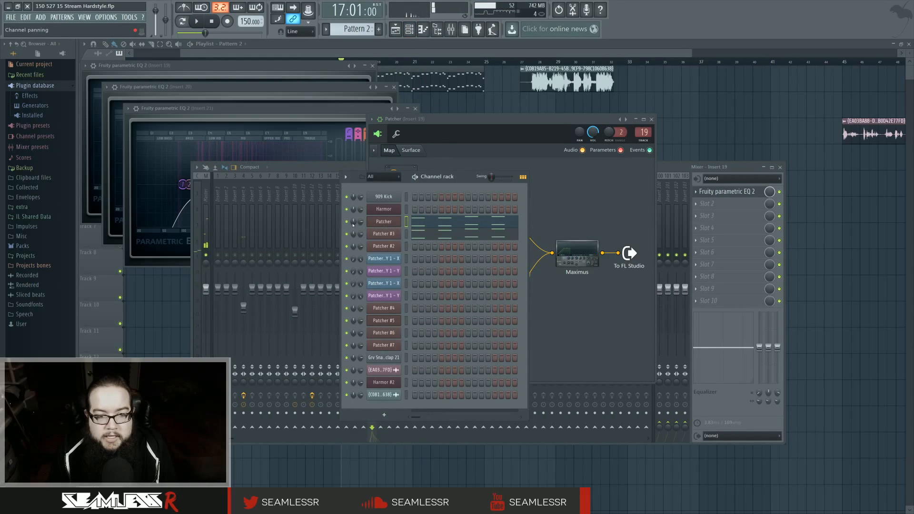
pyautogui.press('space')
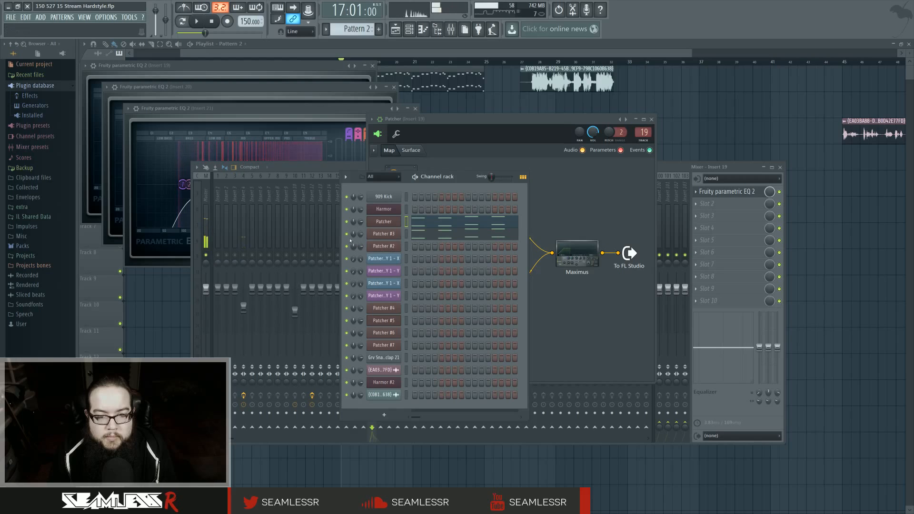
pyautogui.click(347, 222)
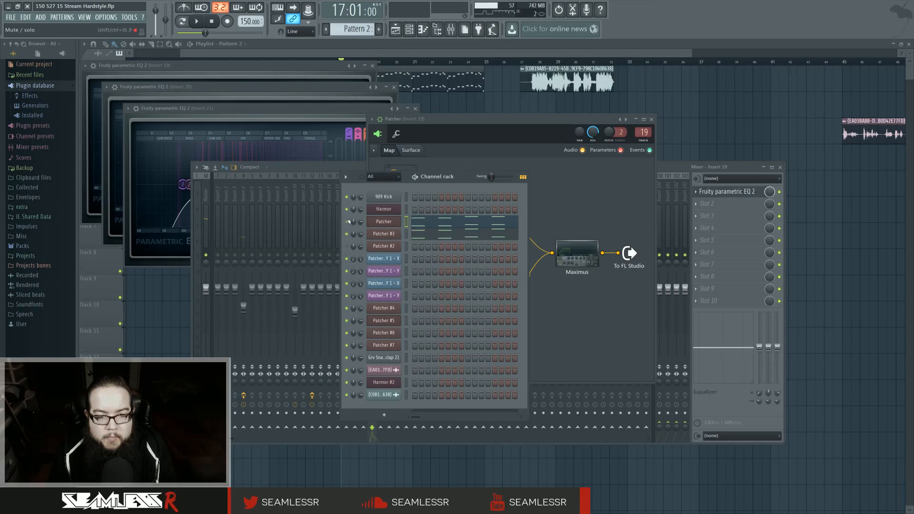
# Open Patcher #3, move its window clear of the channel rack and unmute the other Patcher channels during playback
pyautogui.click(380, 234)
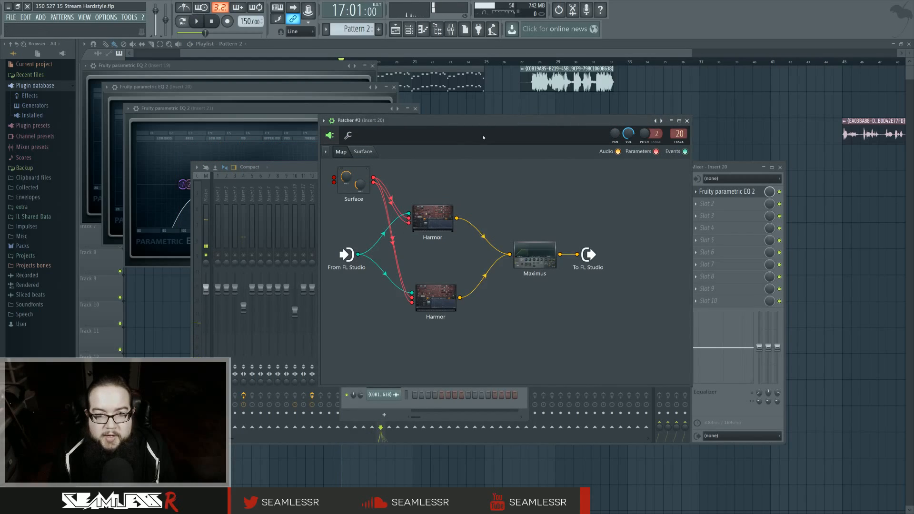
pyautogui.moveTo(483, 137); pyautogui.dragTo(590, 151)
pyautogui.press('space')
pyautogui.click(348, 247)
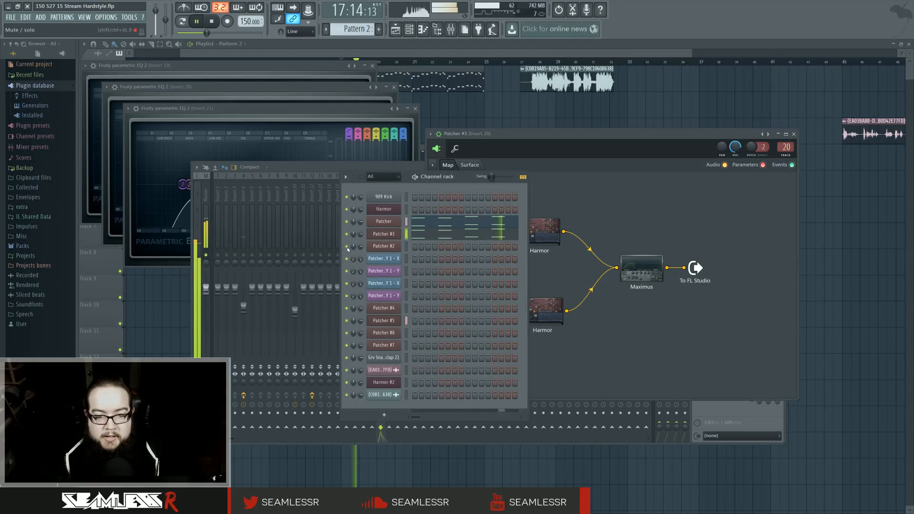
# Open Maximus inside Patcher #3, adjust the master band's pre gain and check the mid band
pyautogui.click(588, 247)
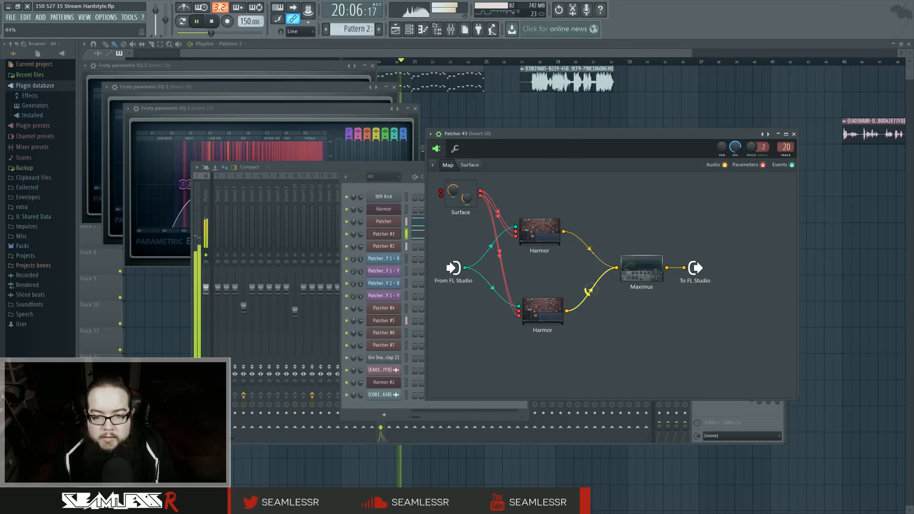
pyautogui.doubleClick(641, 269)
pyautogui.click(328, 217)
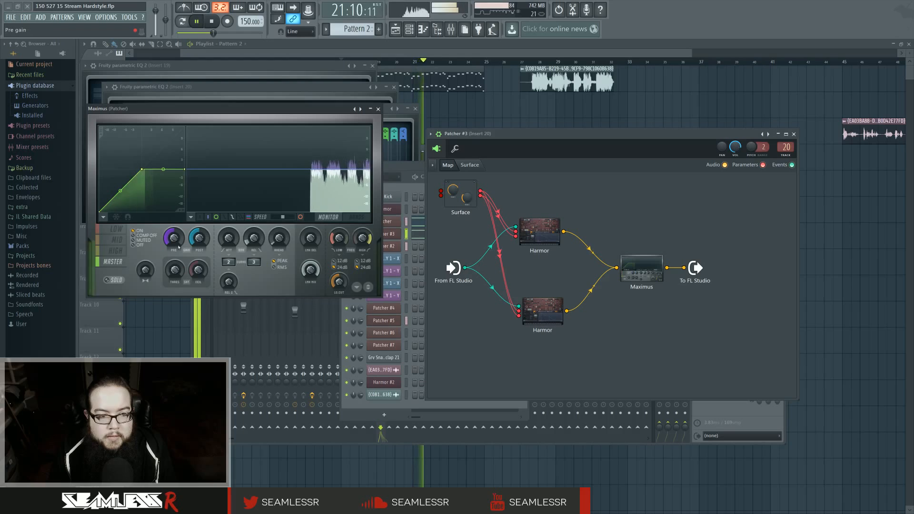
pyautogui.moveTo(174, 235); pyautogui.dragTo(174, 241)
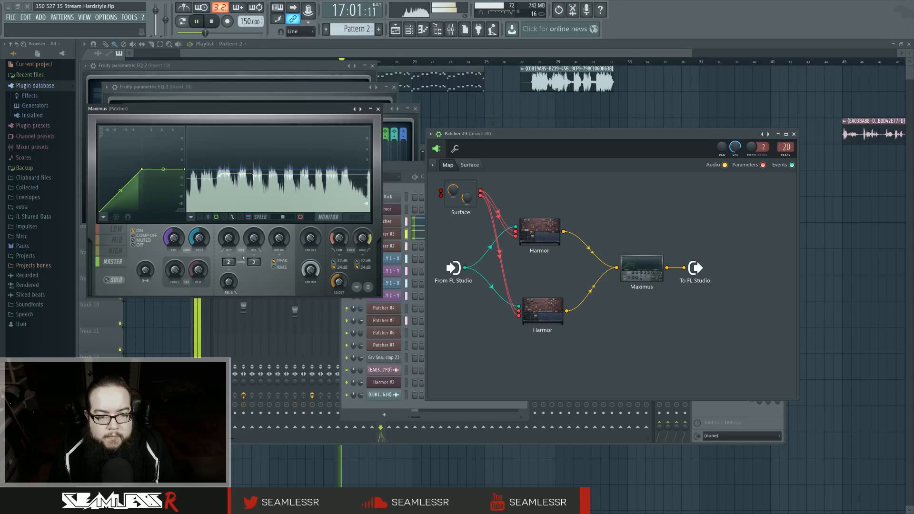
pyautogui.click(117, 240)
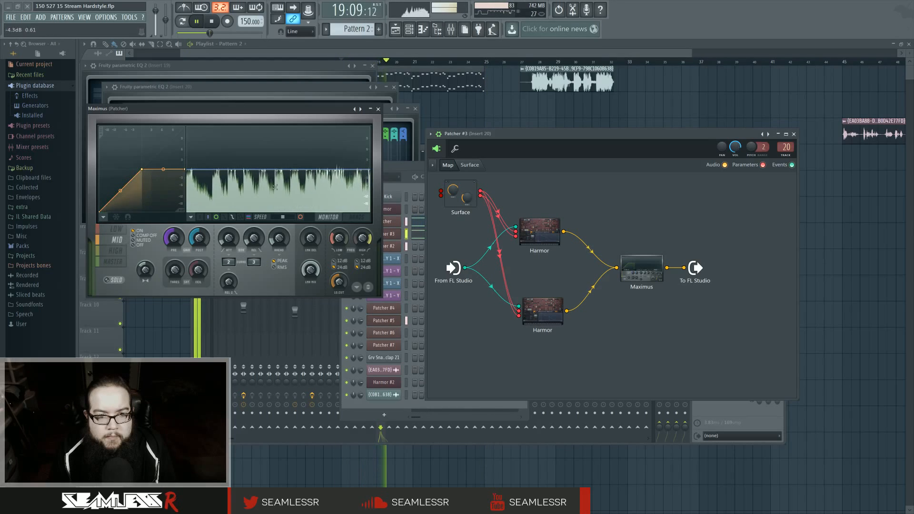
pyautogui.click(378, 109)
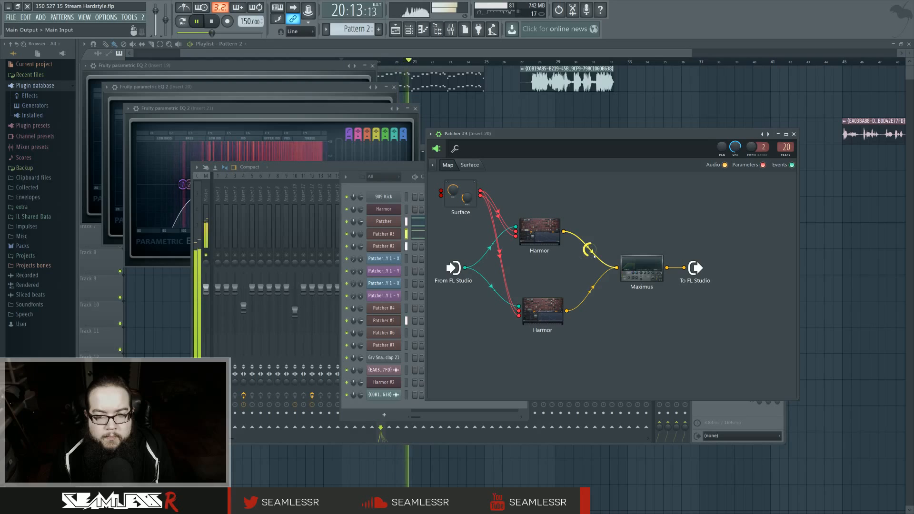
# Close Patcher #3 and compare Insert 20 soloed in the mixer with the full mix
pyautogui.press('Escape')
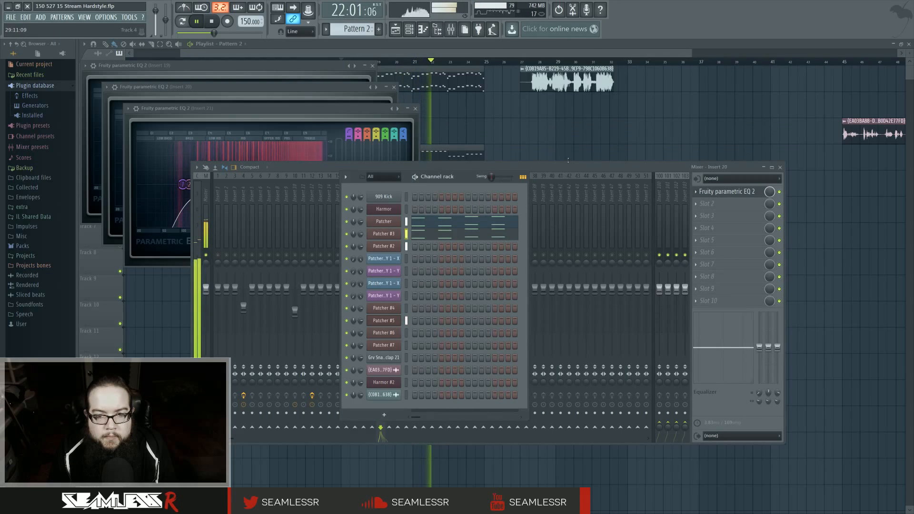
pyautogui.click(565, 166)
pyautogui.rightClick(381, 255)
pyautogui.rightClick(380, 255)
pyautogui.rightClick(381, 255)
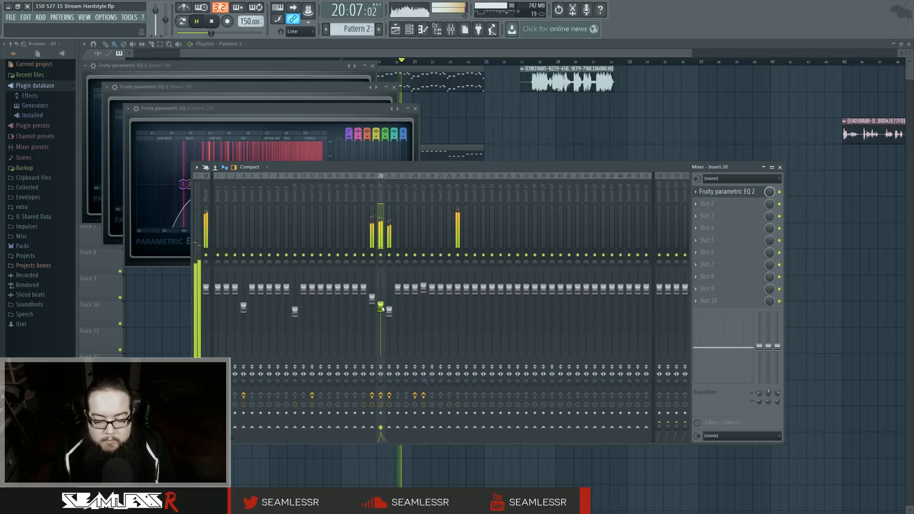
pyautogui.press('space')
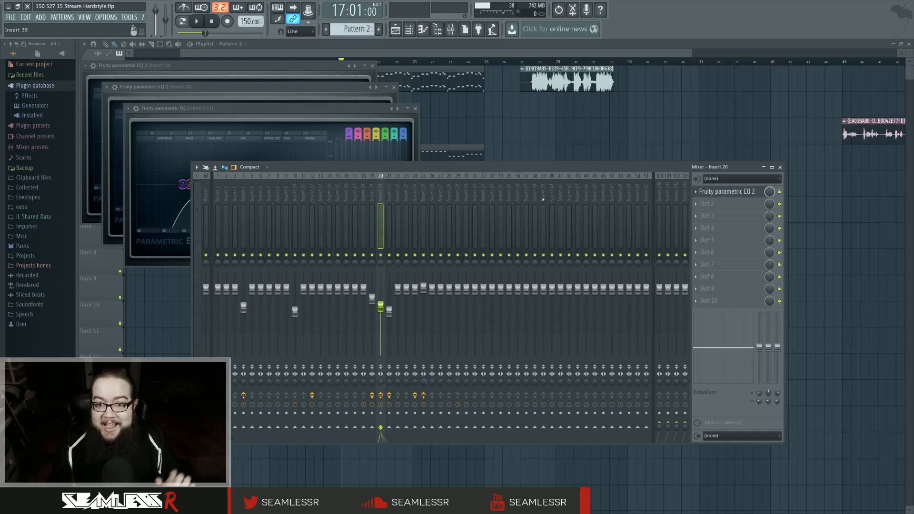
# Close the mixer and all open plugin windows to show the whole playlist arrangement
pyautogui.click(780, 167)
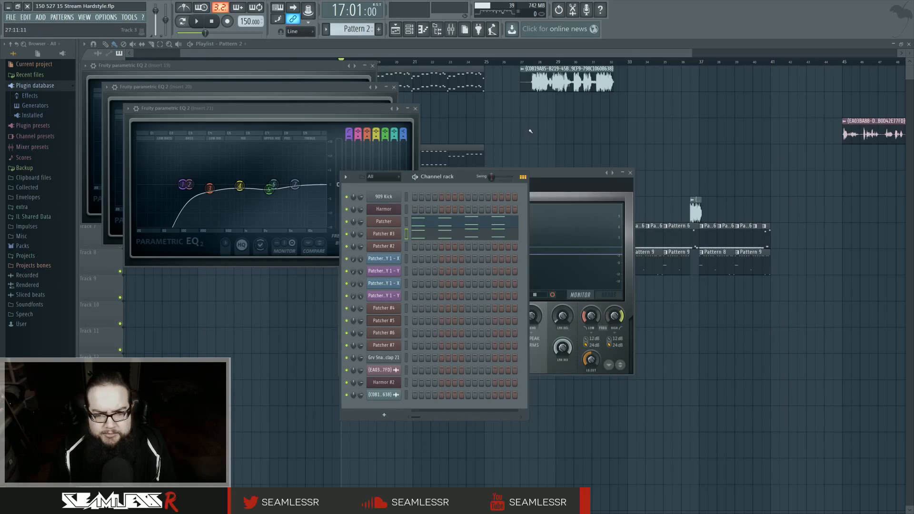
pyautogui.press('F12')
pyautogui.scroll(-2, 522, 173)
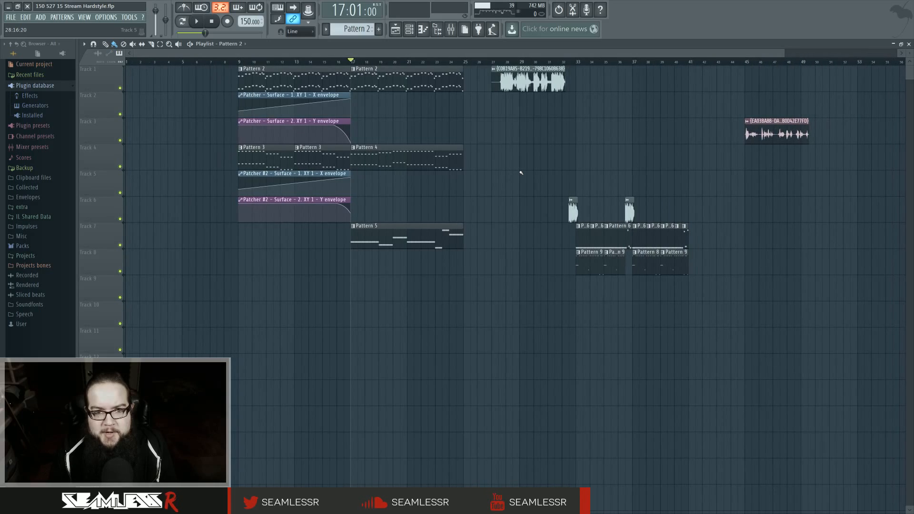
pyautogui.moveTo(552, 157); pyautogui.dragTo(495, 167)
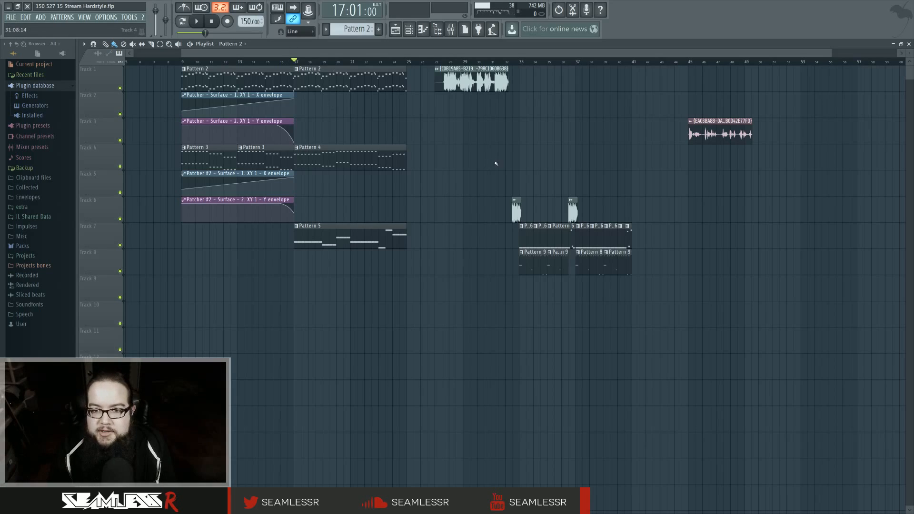
# Play the playlist from bar 33 to listen through the section with Patterns 6 to 9
pyautogui.click(520, 62)
pyautogui.press('space')
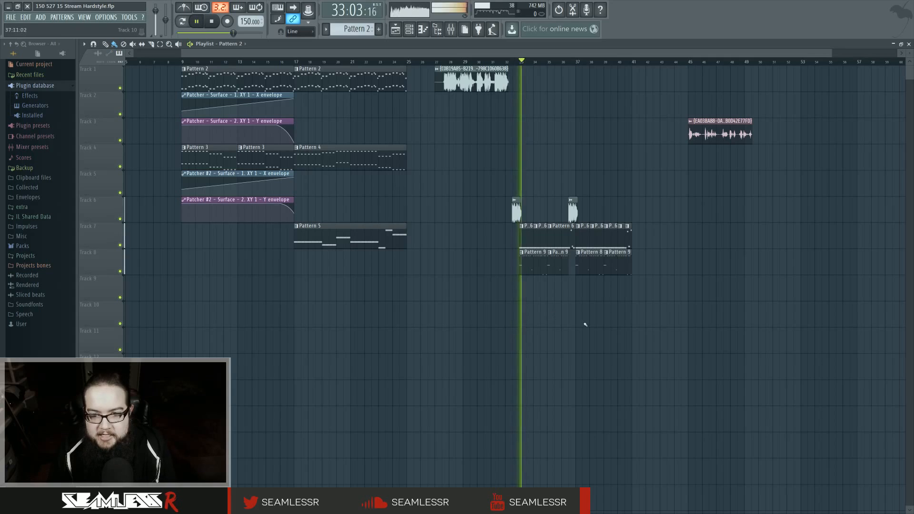
pyautogui.keyDown('ctrl'); pyautogui.scroll(3, 583, 323); pyautogui.keyUp('ctrl')
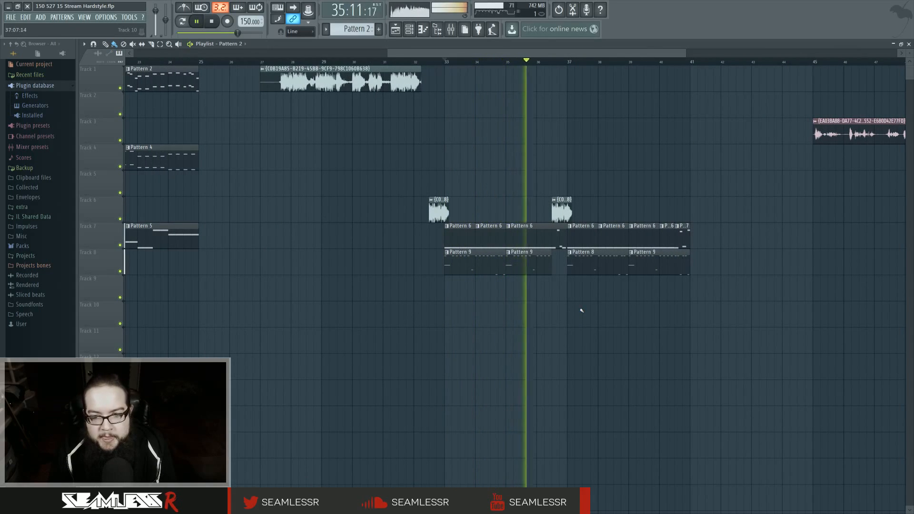
pyautogui.keyDown('ctrl'); pyautogui.scroll(2, 554, 314); pyautogui.keyUp('ctrl')
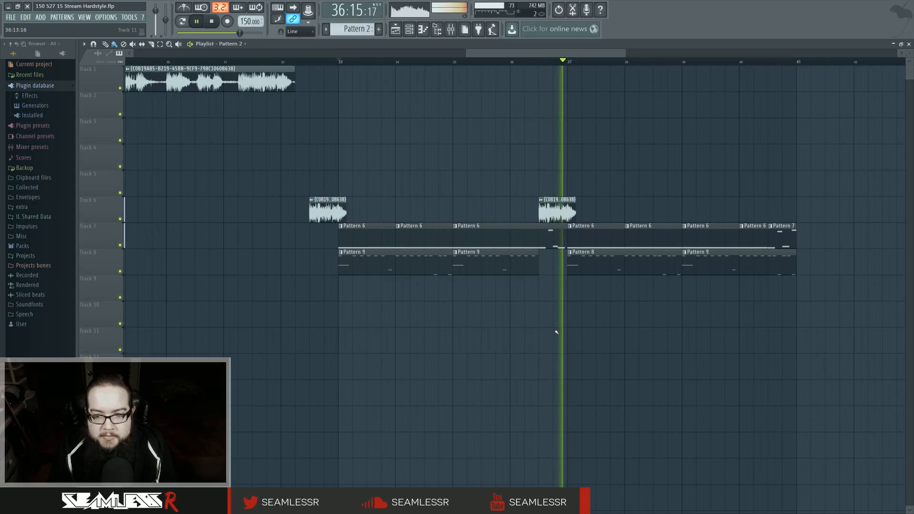
pyautogui.keyDown('ctrl'); pyautogui.scroll(-3, 585, 327); pyautogui.keyUp('ctrl')
pyautogui.keyDown('ctrl'); pyautogui.scroll(-1, 591, 323); pyautogui.keyUp('ctrl')
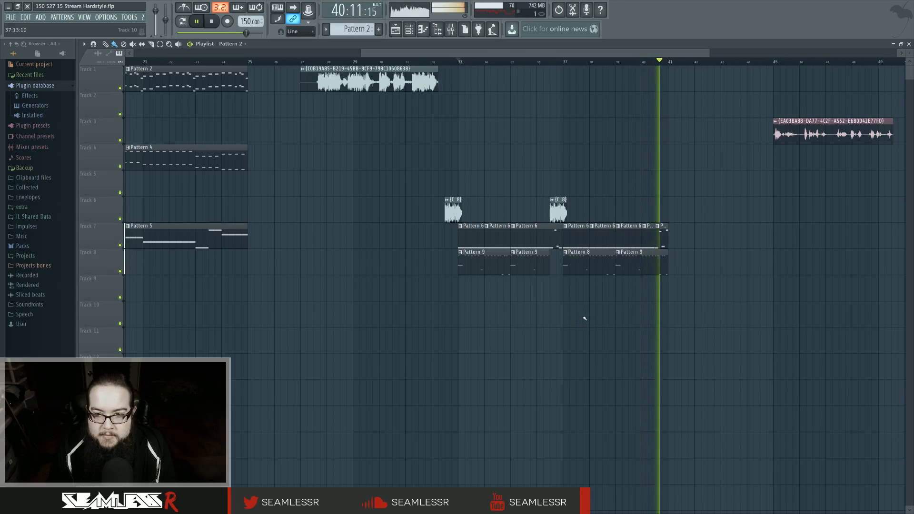
pyautogui.press('space')
pyautogui.keyDown('ctrl'); pyautogui.scroll(-1, 581, 315); pyautogui.keyUp('ctrl')
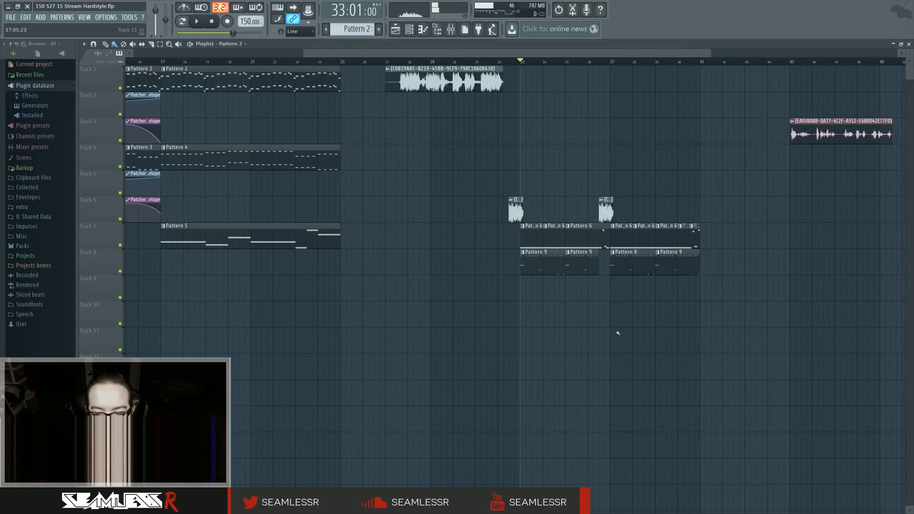
# Show the channel rack and check the Grv Snareclap 21 channel's sampler settings
pyautogui.click(409, 29)
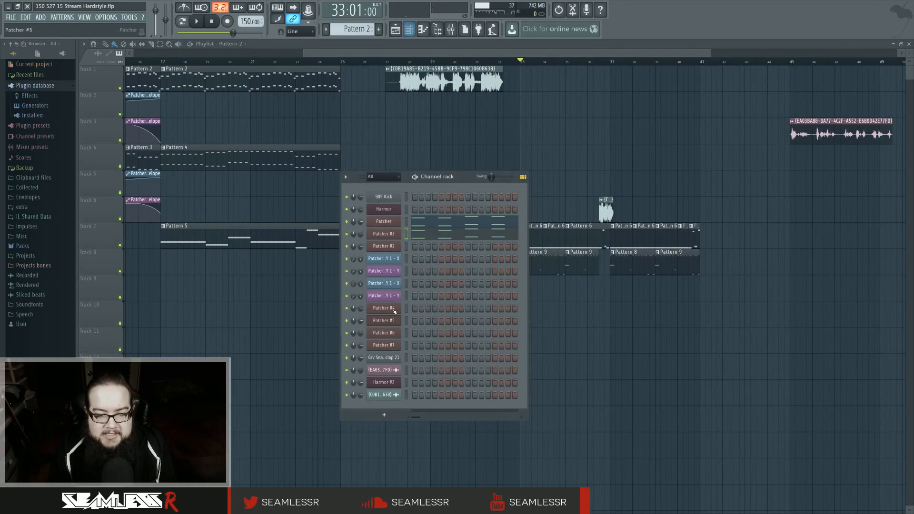
pyautogui.click(384, 357)
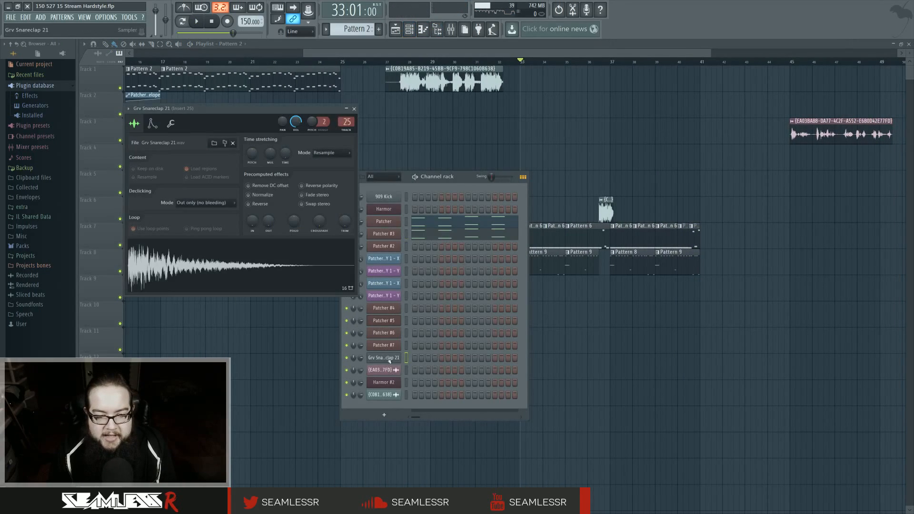
pyautogui.click(354, 110)
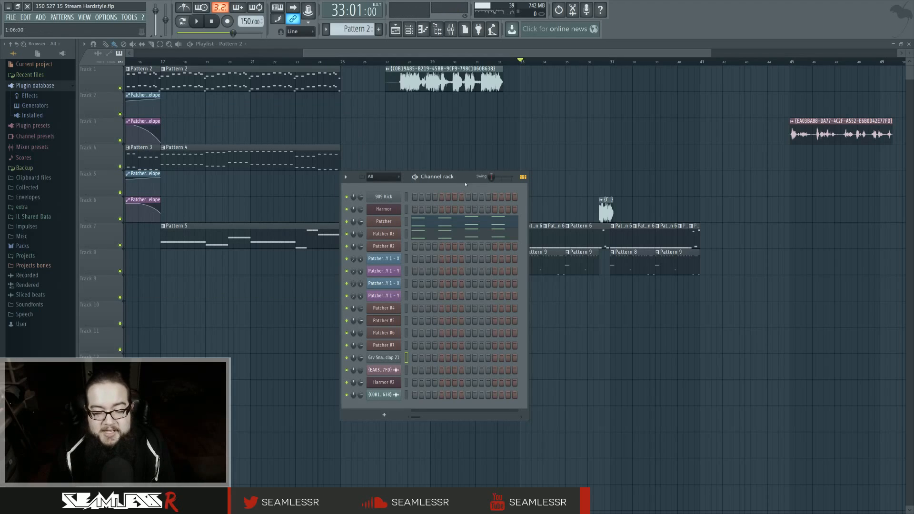
# Create a new empty pattern and expand the Packs folder in the browser
pyautogui.click(355, 28)
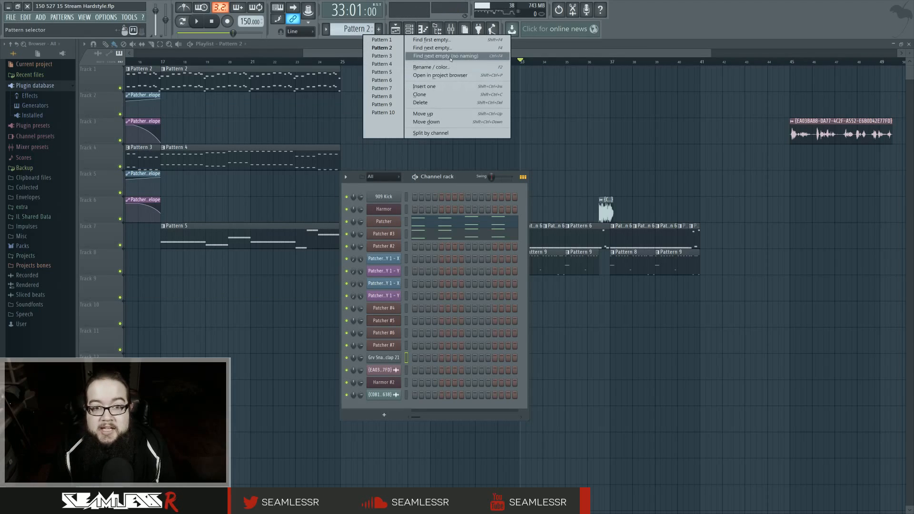
pyautogui.click(395, 131)
pyautogui.click(51, 246)
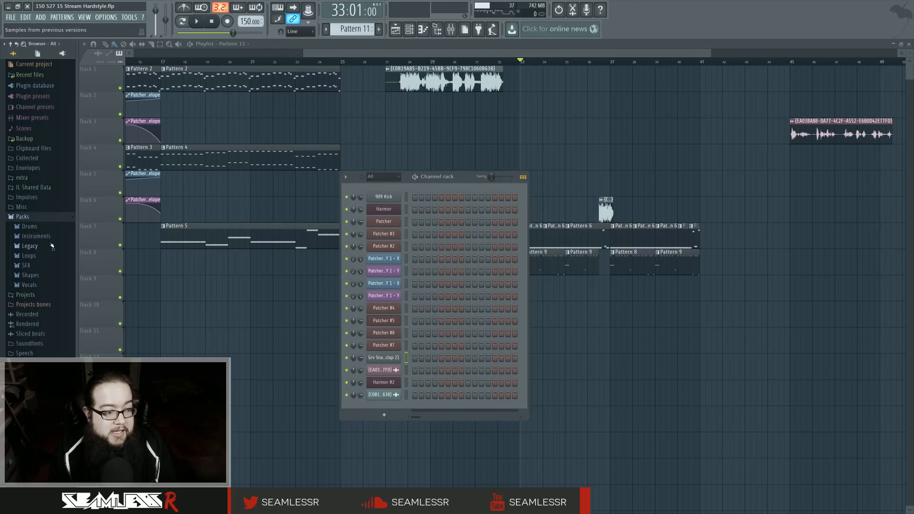
# Add the 909 Snare sample from the Packs drum snares as a new channel
pyautogui.click(49, 229)
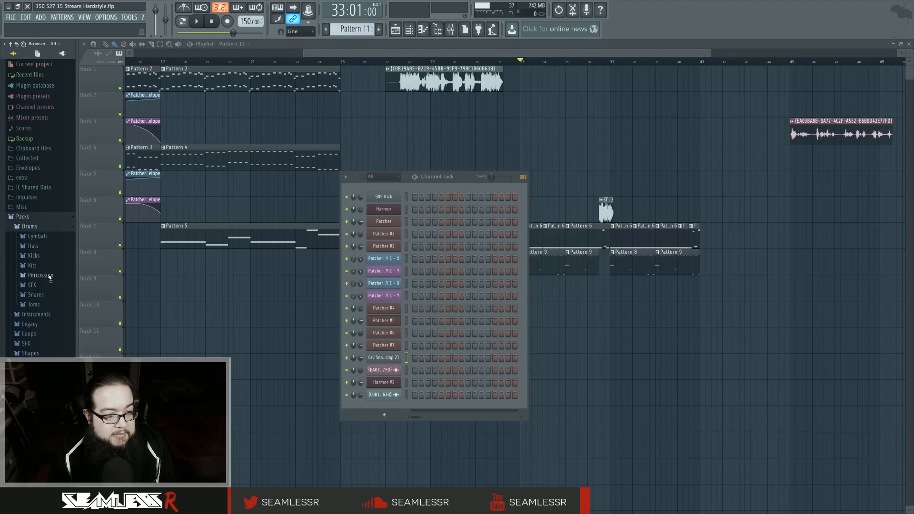
pyautogui.click(47, 297)
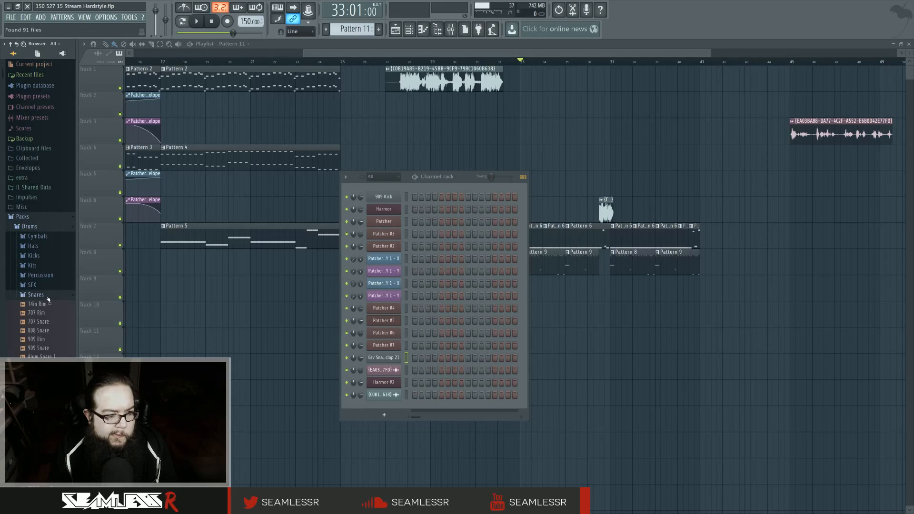
pyautogui.press('Up')
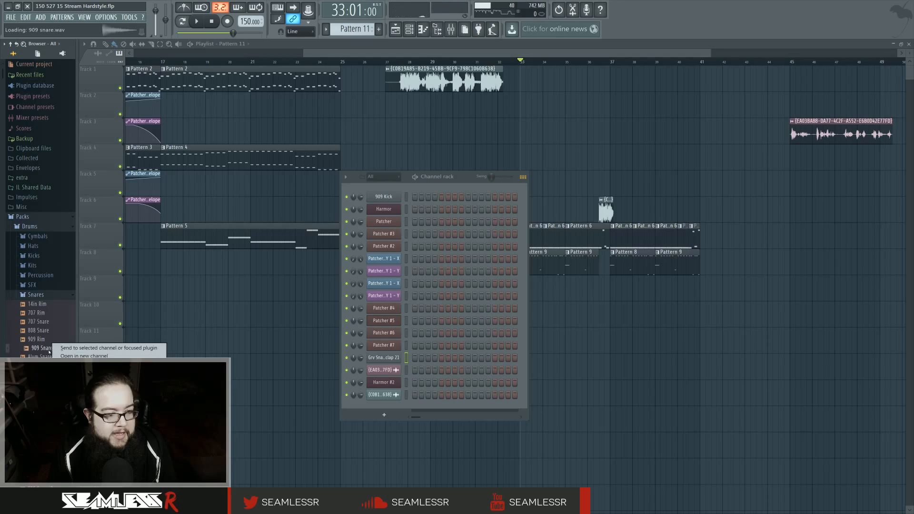
pyautogui.click(85, 357)
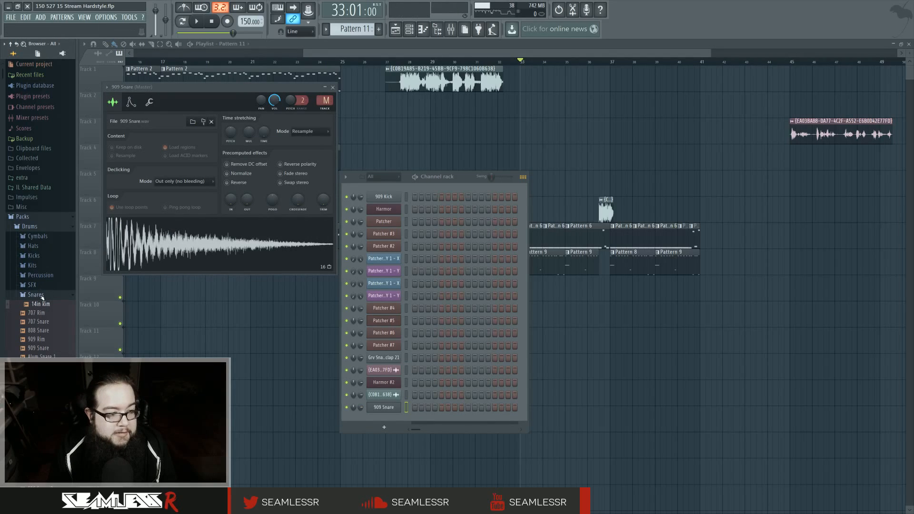
# Add the 909 Ride and 909 Crash cymbal samples as new channels and close the open sampler windows
pyautogui.click(54, 236)
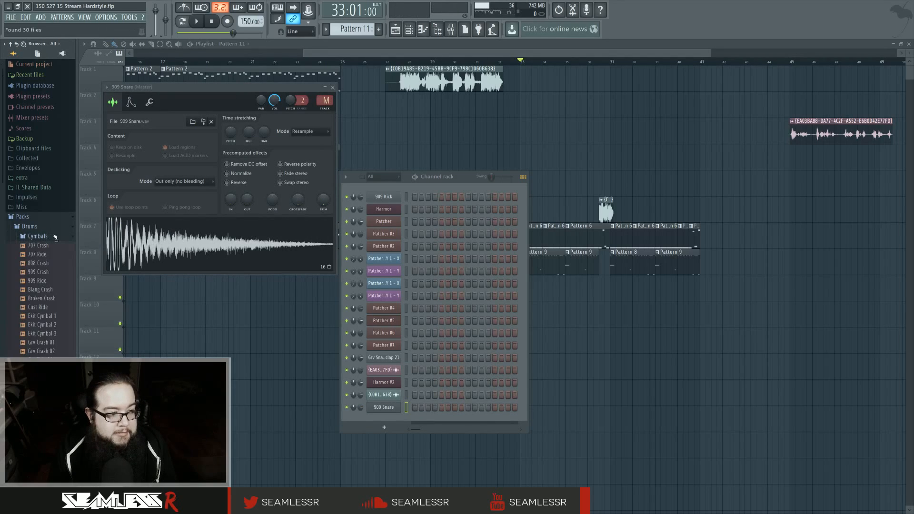
pyautogui.rightClick(53, 280)
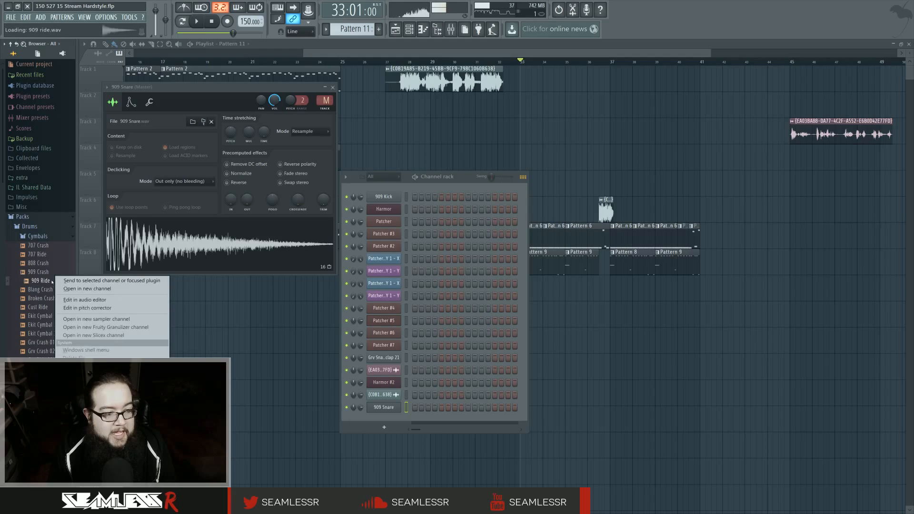
pyautogui.click(67, 289)
pyautogui.rightClick(56, 271)
pyautogui.click(72, 280)
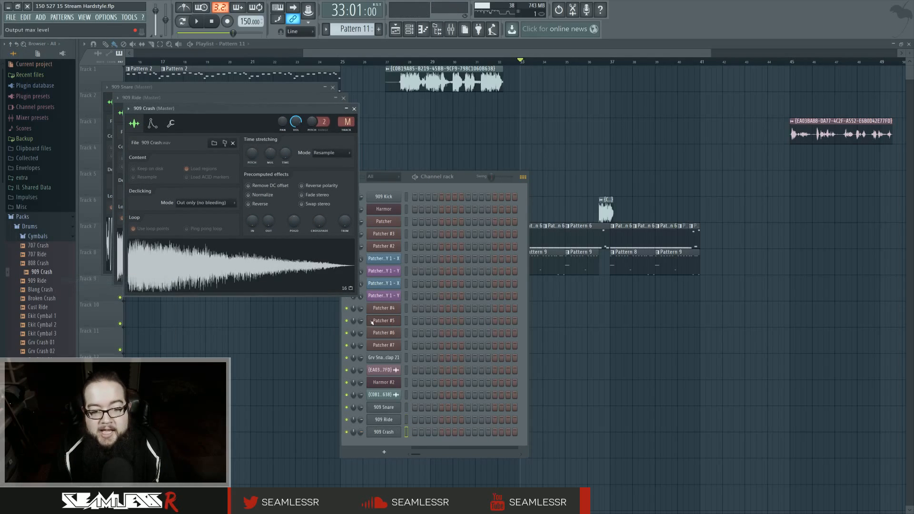
pyautogui.click(344, 98)
pyautogui.click(332, 88)
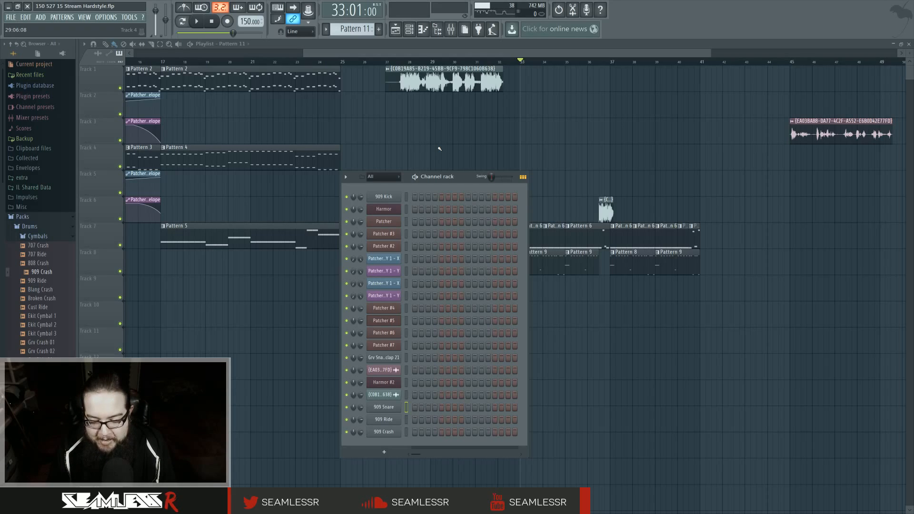
# Program the 909 Snare on every fourth step of Pattern 11 and place four copies on Track 9 across bars 37 to 40
pyautogui.moveTo(463, 181); pyautogui.dragTo(420, 130)
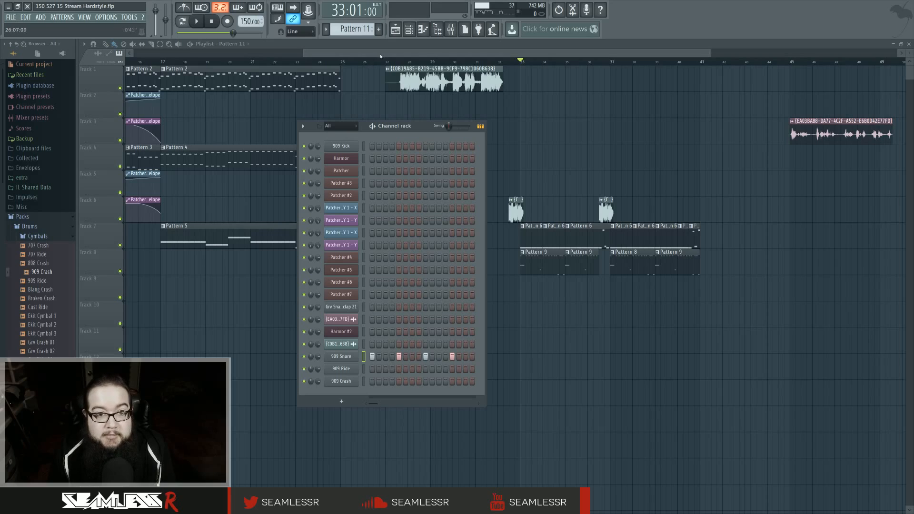
pyautogui.moveTo(617, 290); pyautogui.dragTo(698, 290)
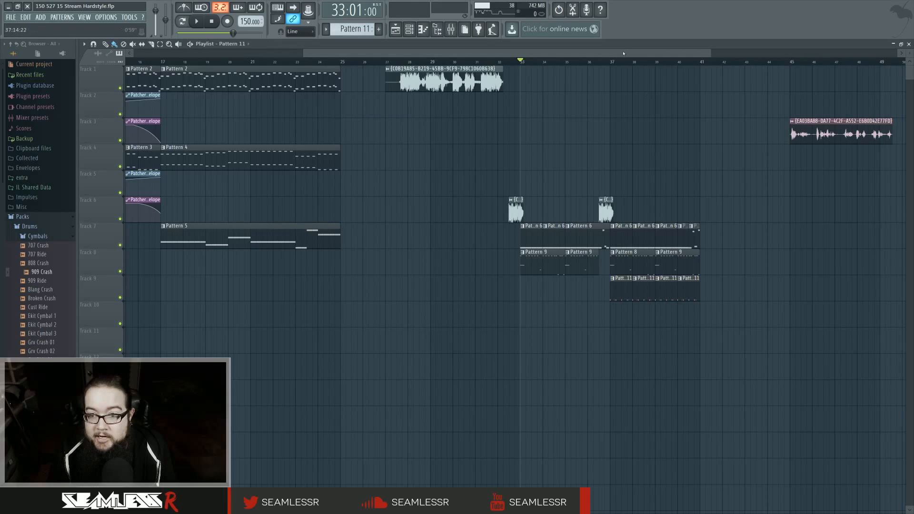
pyautogui.press('space')
# Route the 909 Snare channel to mixer track 27 and play the section before and after bar 37 to check it
pyautogui.press('F6')
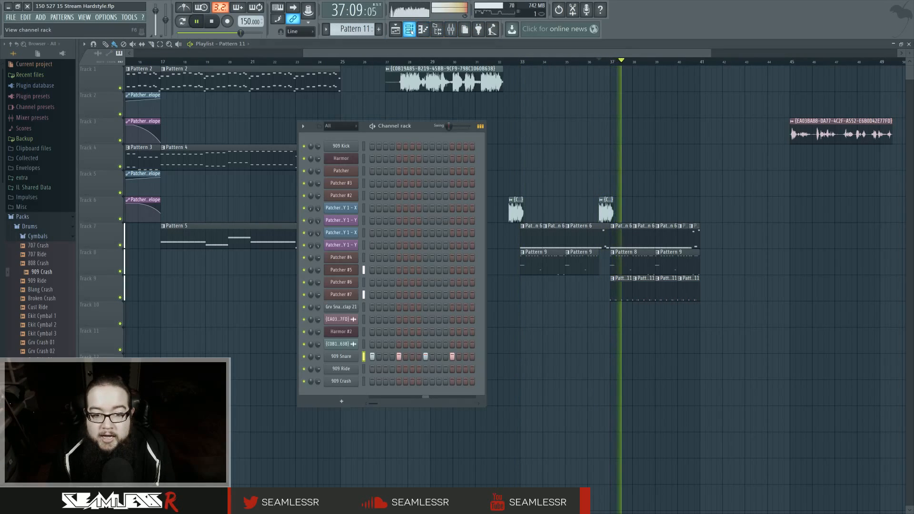
pyautogui.click(352, 360)
pyautogui.press('space')
pyautogui.press('F9')
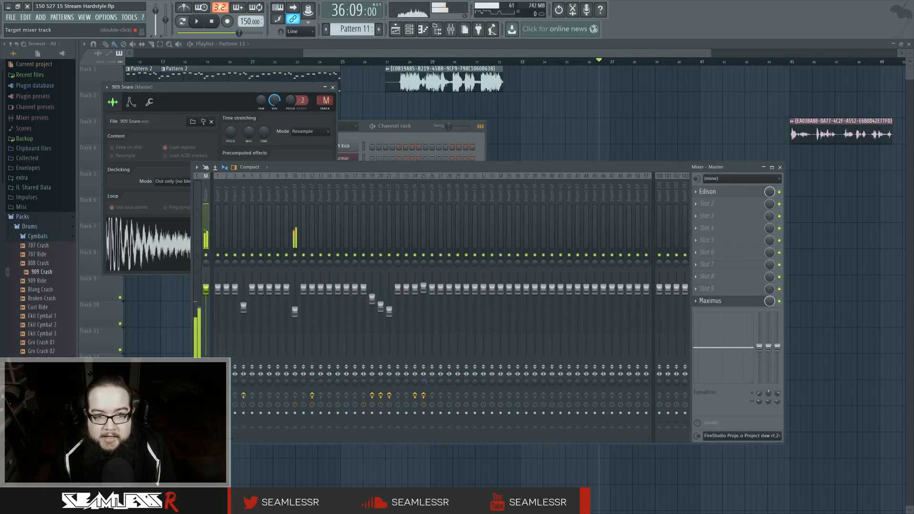
pyautogui.moveTo(325, 100); pyautogui.dragTo(326, 58)
pyautogui.press('space')
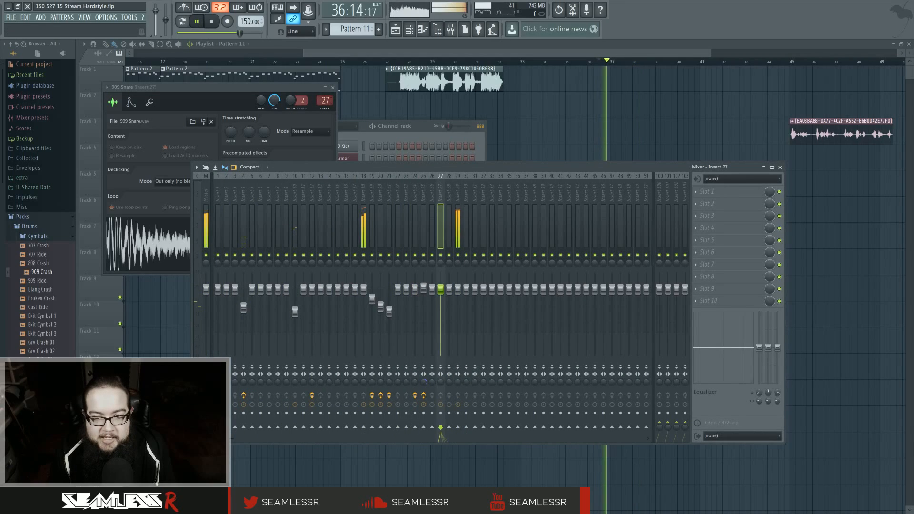
pyautogui.press('space')
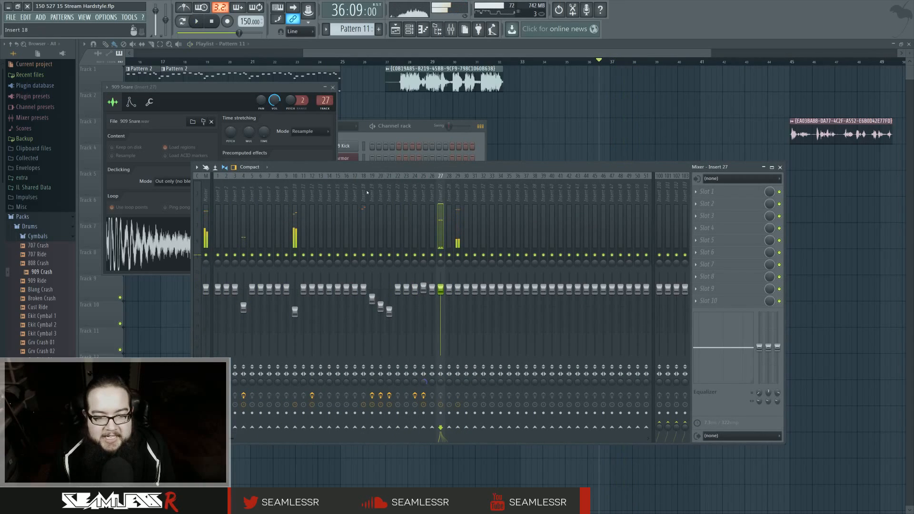
pyautogui.click(780, 167)
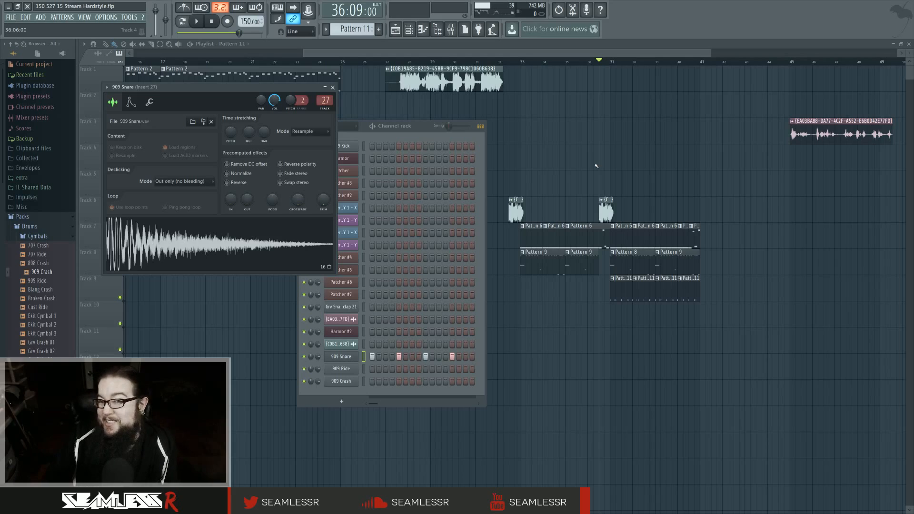
pyautogui.press('space')
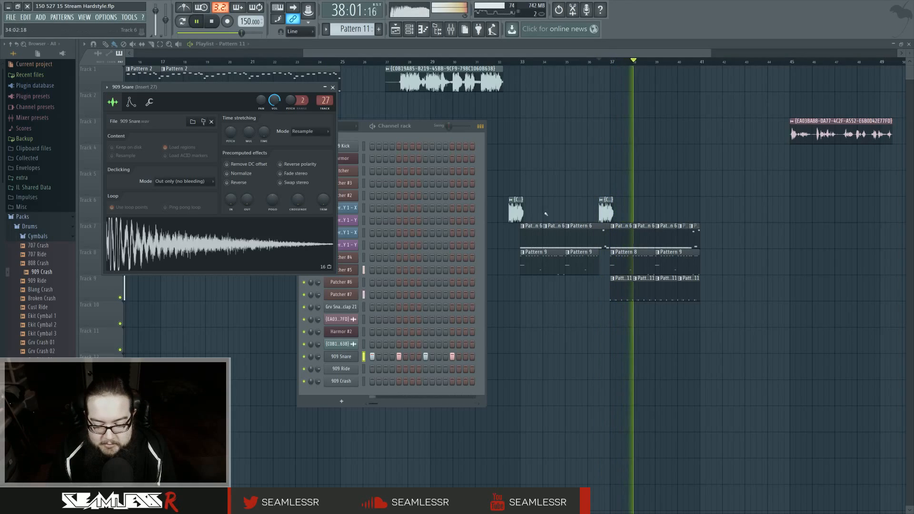
pyautogui.press('space')
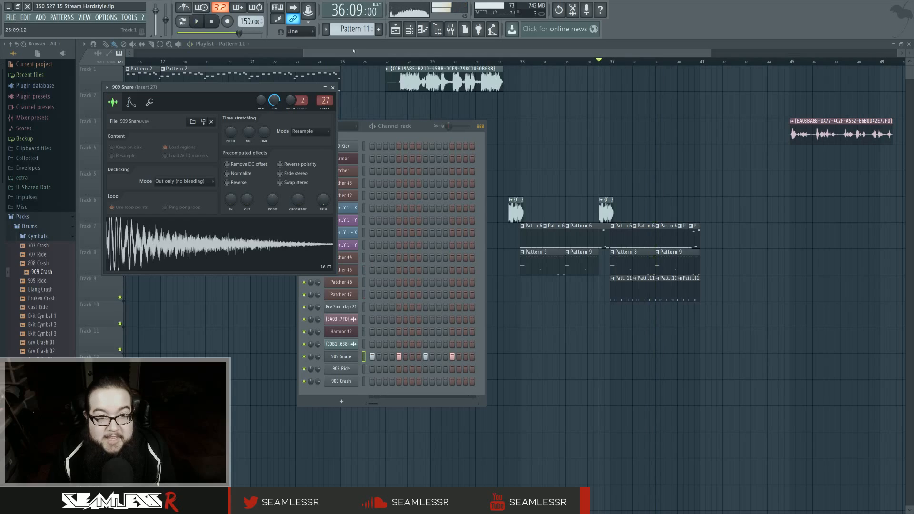
# Create Pattern 12 with the 909 Ride on every fourth step and place four copies on Track 10 from bar 37
pyautogui.press('KP_Add')
pyautogui.click(373, 370)
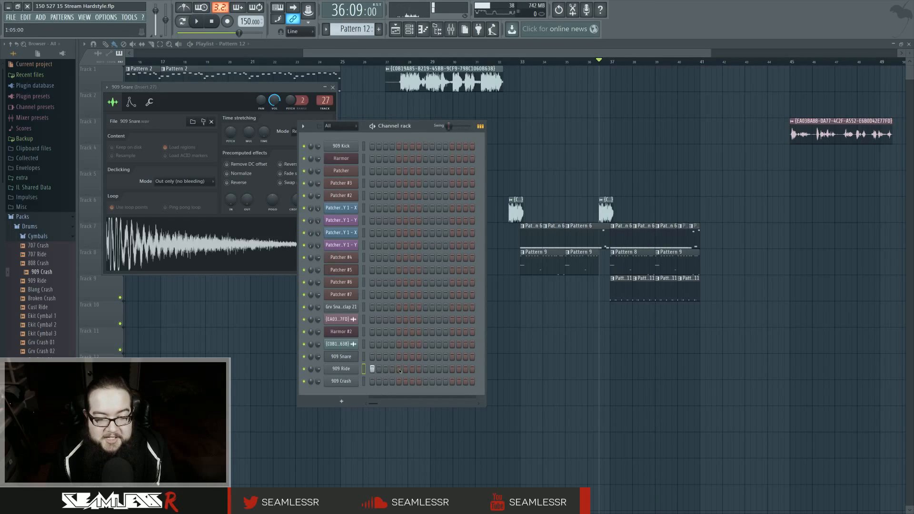
pyautogui.moveTo(622, 313); pyautogui.dragTo(689, 314)
pyautogui.press('space')
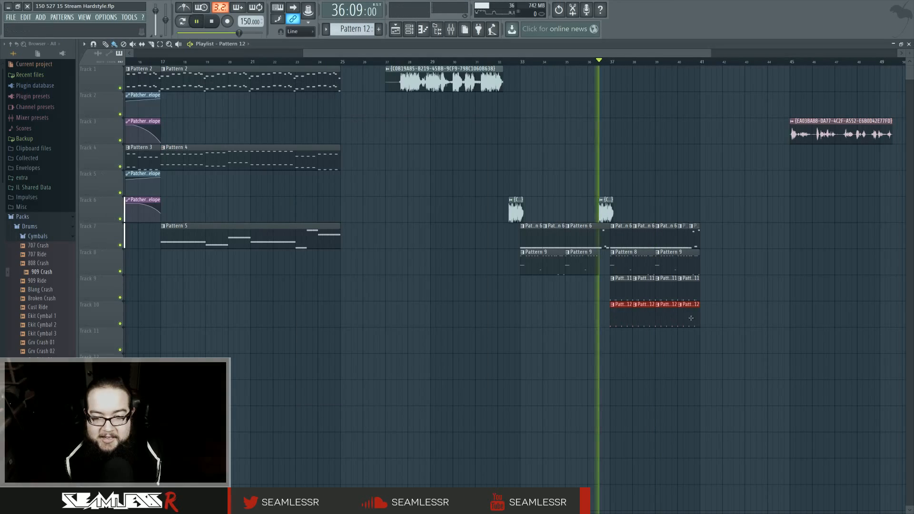
# Route the 909 Ride channel to mixer track 28
pyautogui.click(450, 29)
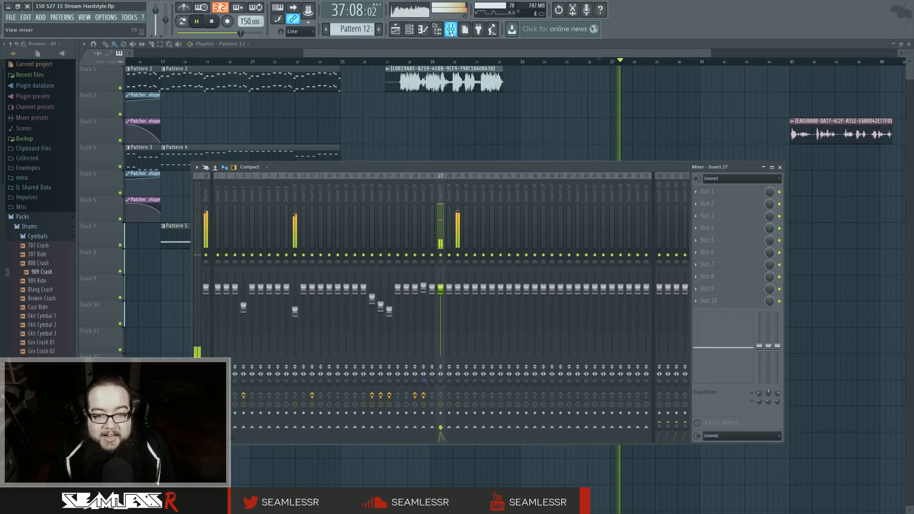
pyautogui.click(409, 29)
pyautogui.click(341, 369)
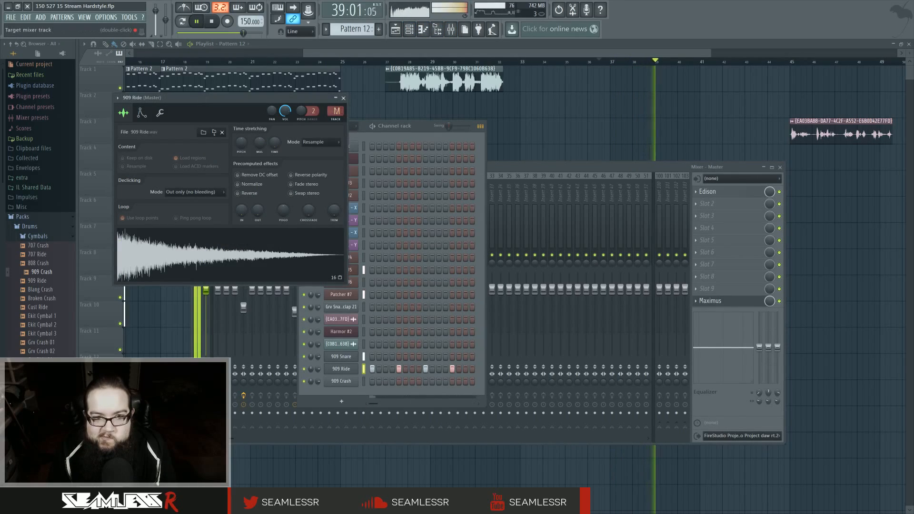
pyautogui.moveTo(336, 111); pyautogui.dragTo(335, 85)
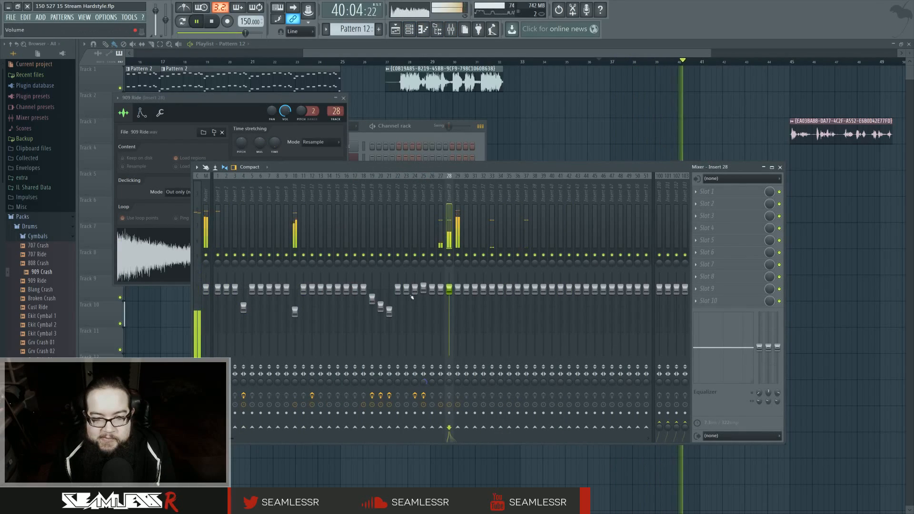
# Lower the volume fader of Insert 28 slightly and listen to the section from bar 33 to check the balance
pyautogui.moveTo(449, 289); pyautogui.dragTo(450, 298)
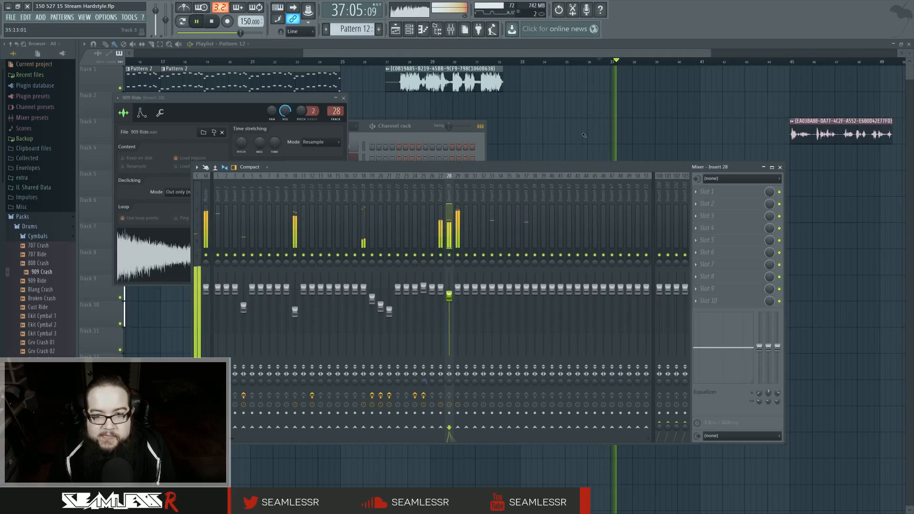
pyautogui.click(451, 30)
pyautogui.click(451, 31)
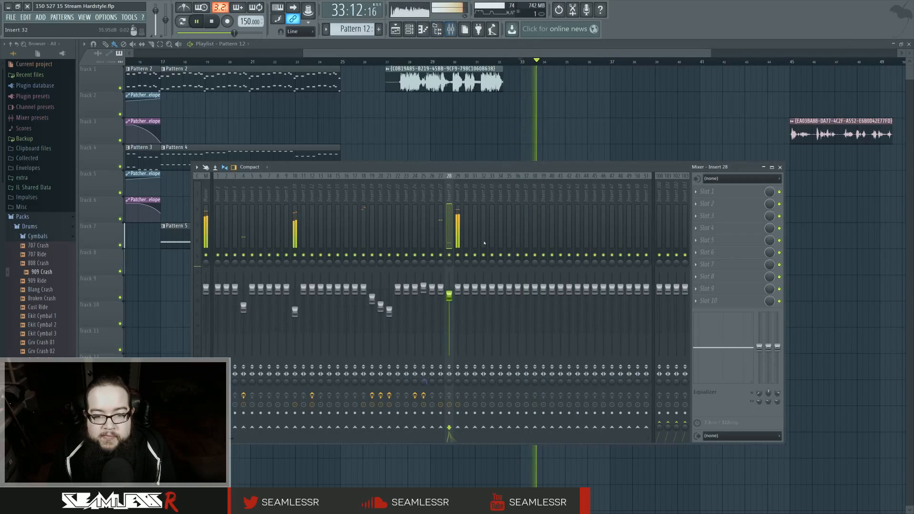
pyautogui.press('F9')
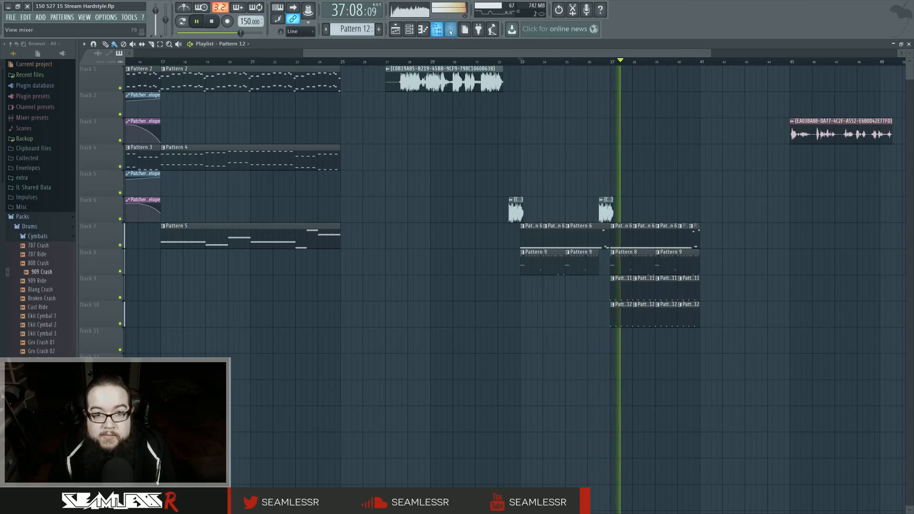
pyautogui.press('F9')
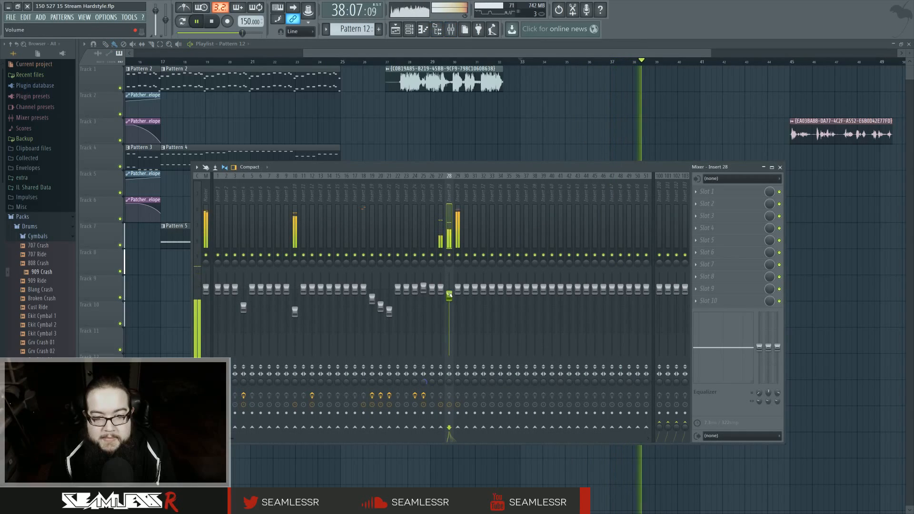
# Solo Insert 27 in the mixer and move the playback start to bar 37
pyautogui.click(440, 213)
pyautogui.rightClick(441, 255)
pyautogui.press('space')
pyautogui.press('space')
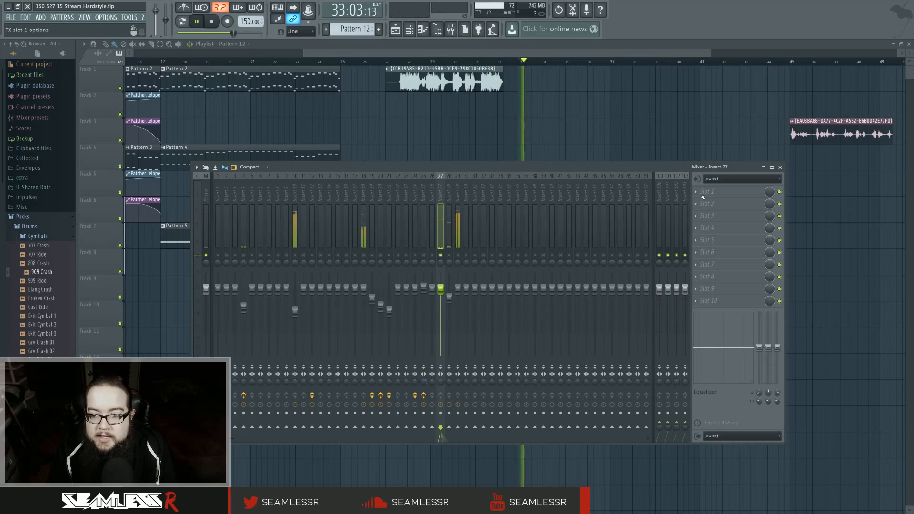
pyautogui.click(702, 194)
pyautogui.click(617, 71)
pyautogui.click(610, 62)
pyautogui.press('space')
pyautogui.click(452, 36)
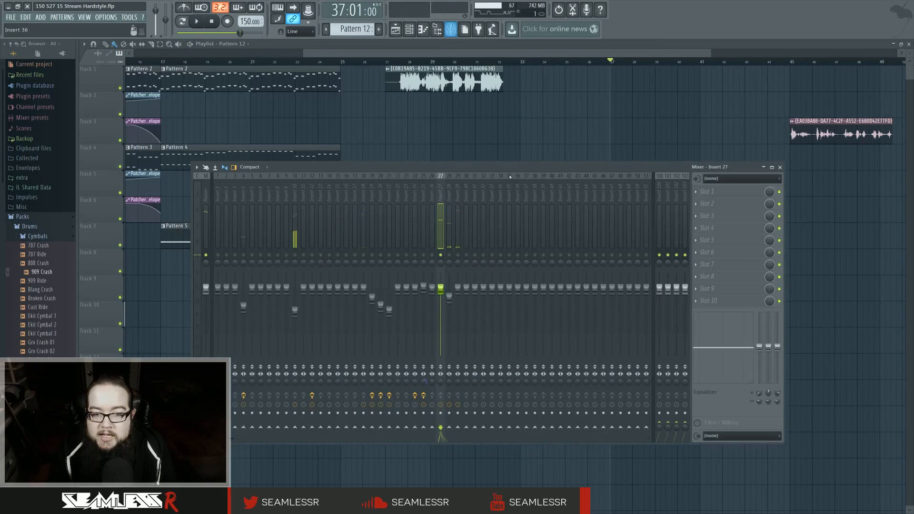
# Load Fruity Parametric EQ 2 in the first effect slot of Insert 27 and move its window over the mixer
pyautogui.click(705, 192)
pyautogui.moveTo(709, 203)
pyautogui.click(795, 307)
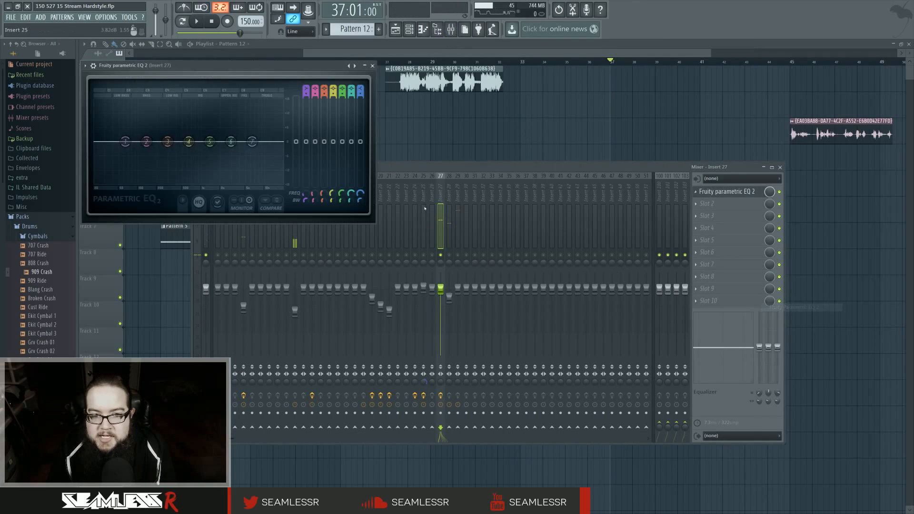
pyautogui.moveTo(327, 70); pyautogui.dragTo(607, 148)
# Cut the snare's lows with the band 1 low shelf at about 162 Hz and dip band 6 slightly near 5.2 kHz
pyautogui.press('space')
pyautogui.moveTo(405, 219); pyautogui.dragTo(432, 258)
pyautogui.press('space')
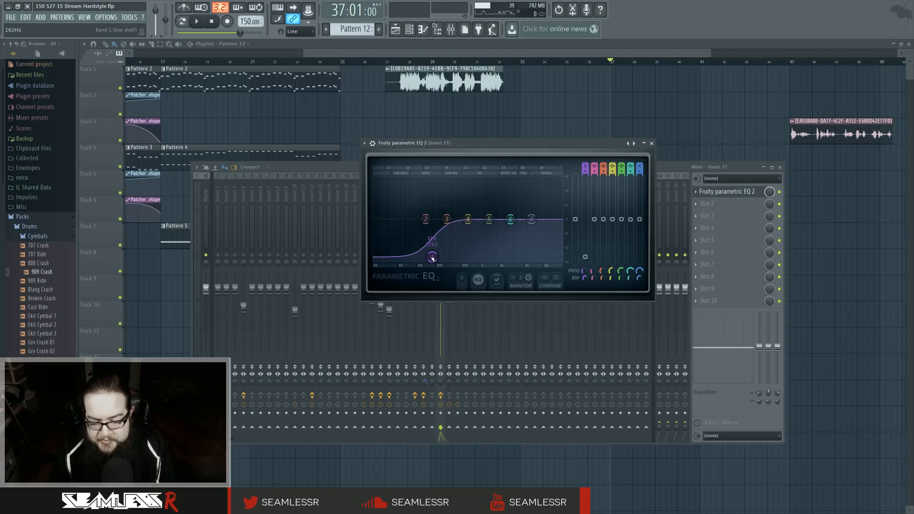
pyautogui.press('space')
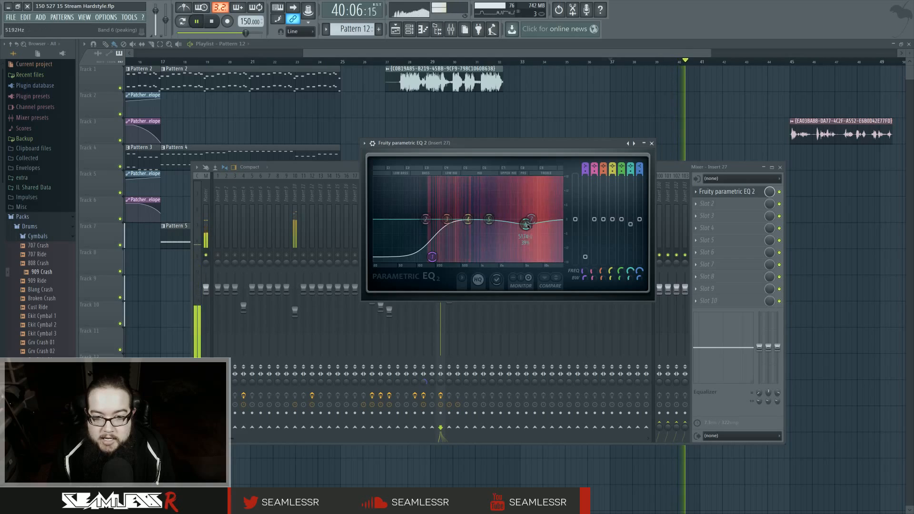
pyautogui.press('space')
# Bring Insert 28 into the solo and add Fruity Parametric EQ 2 to it, cutting the lows with band 1 and slightly dipping band 6
pyautogui.press('F9')
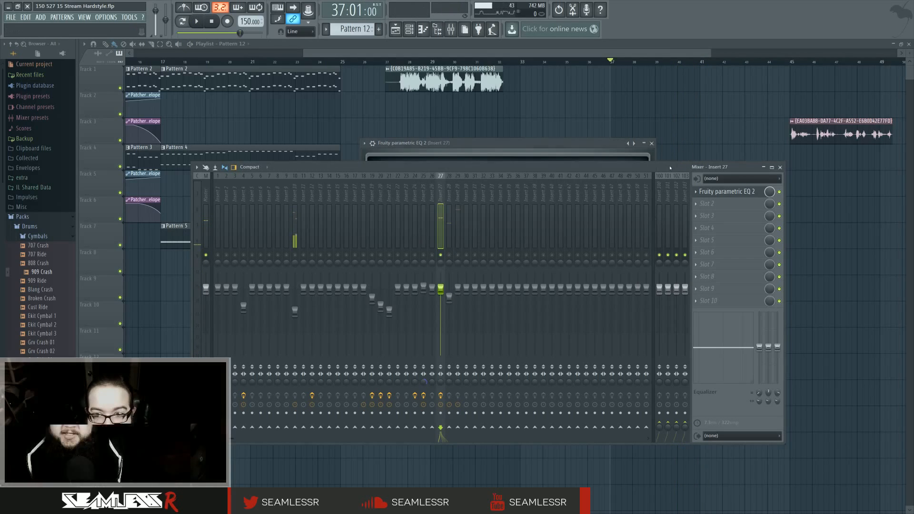
pyautogui.click(451, 257)
pyautogui.press('space')
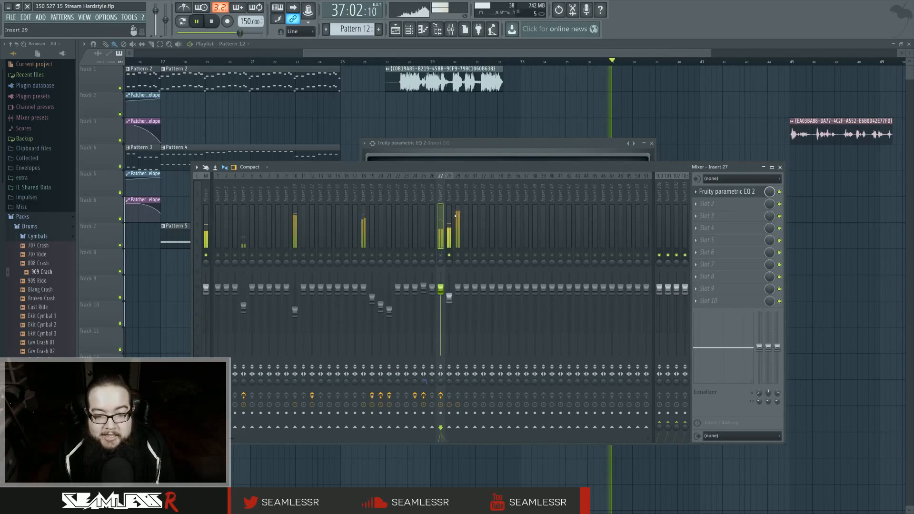
pyautogui.click(696, 192)
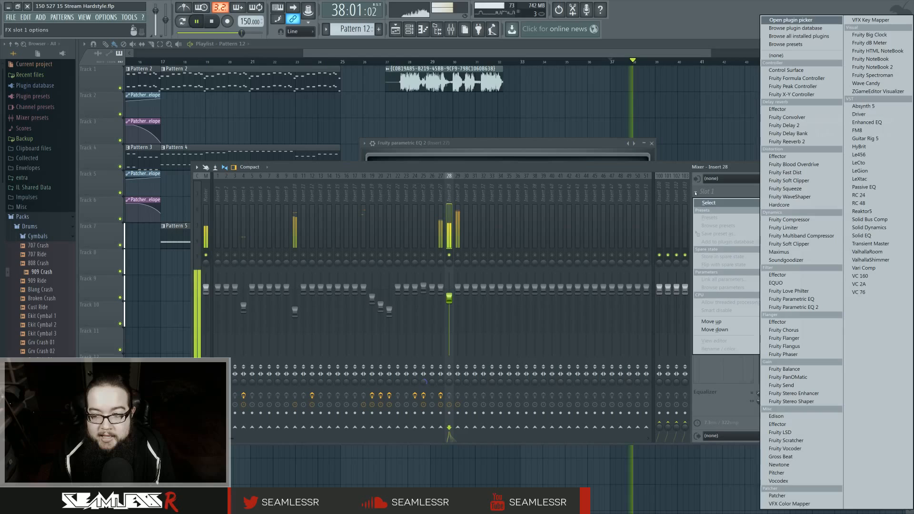
pyautogui.click(793, 307)
pyautogui.moveTo(225, 204); pyautogui.dragTo(226, 208)
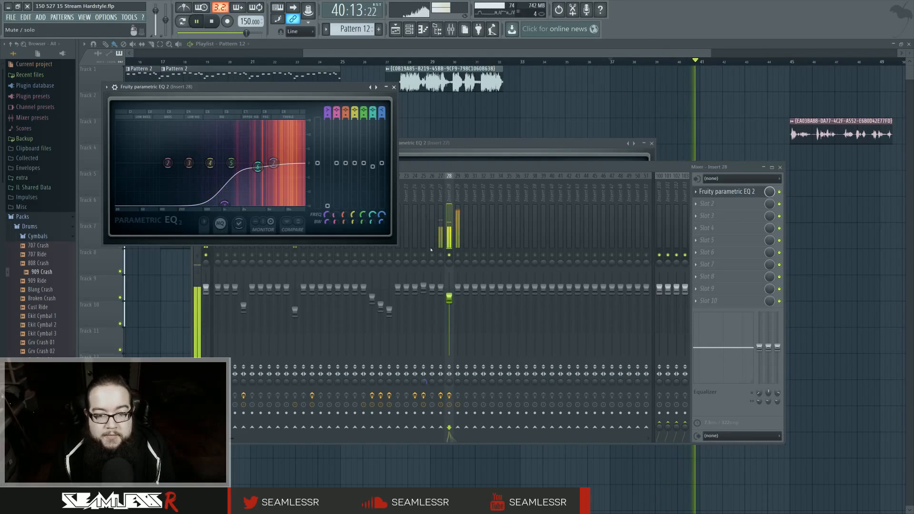
# Clear the solo on Insert 28, close the open plugin and mixer windows, and stop playback
pyautogui.click(445, 256)
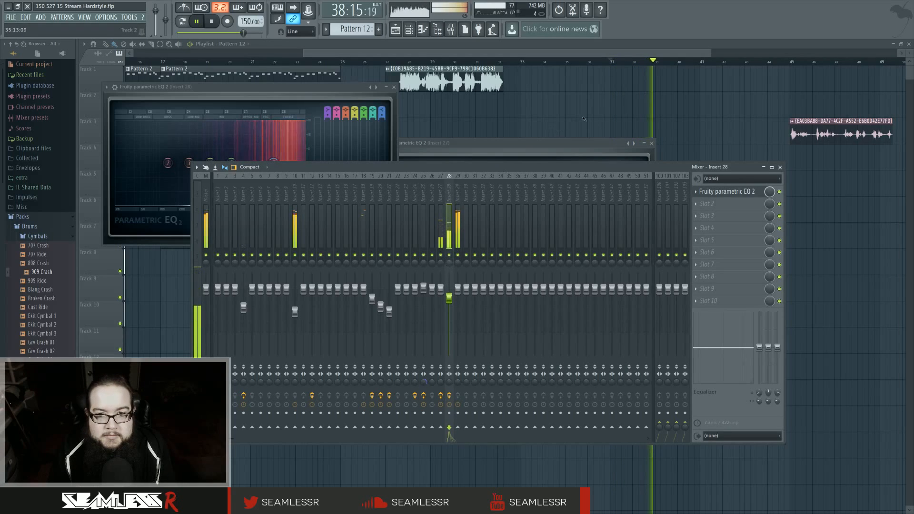
pyautogui.press('F12')
pyautogui.scroll(5, 719, 217)
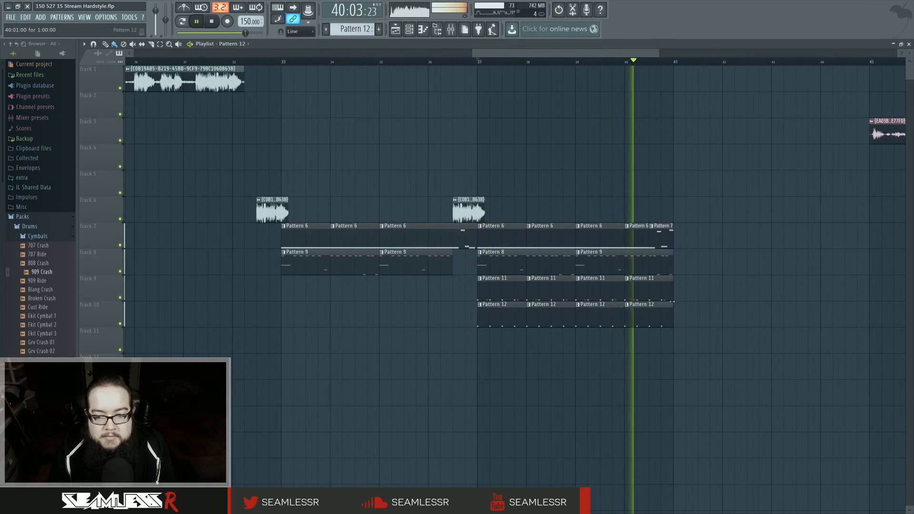
pyautogui.press('space')
# Move the playback start to bar 17 in the playlist and collapse the Packs folder in the browser
pyautogui.scroll(-6, 690, 301)
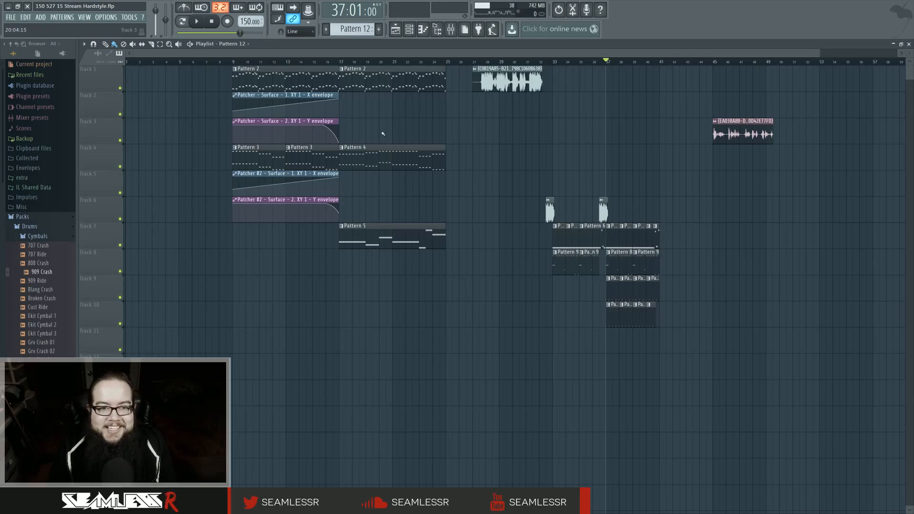
pyautogui.click(343, 64)
pyautogui.click(23, 216)
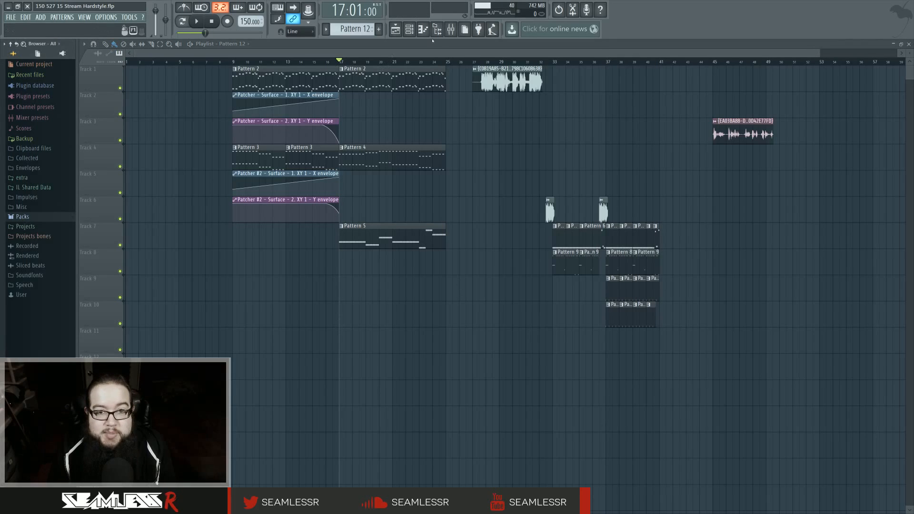
# Inspect the Maximus settings on the Master track, and close the plugin and mixer
pyautogui.click(450, 29)
pyautogui.click(203, 195)
pyautogui.click(711, 301)
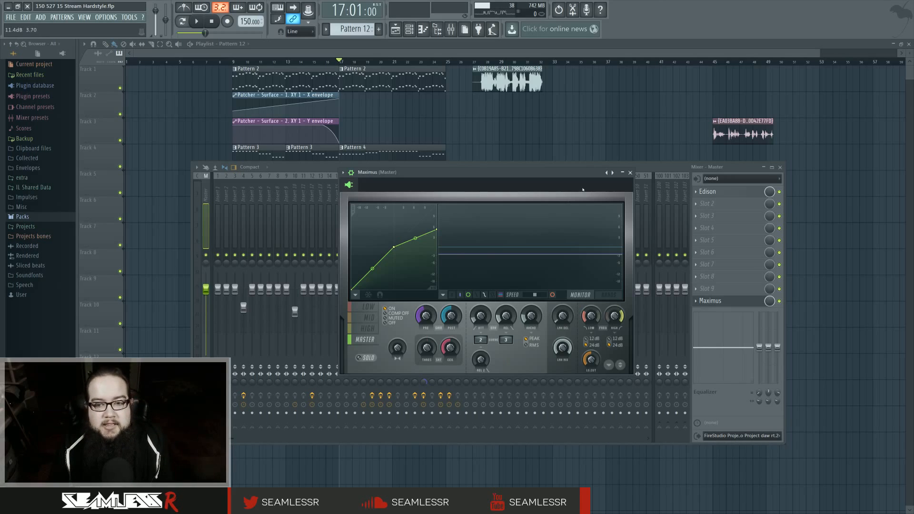
pyautogui.click(630, 172)
pyautogui.click(780, 167)
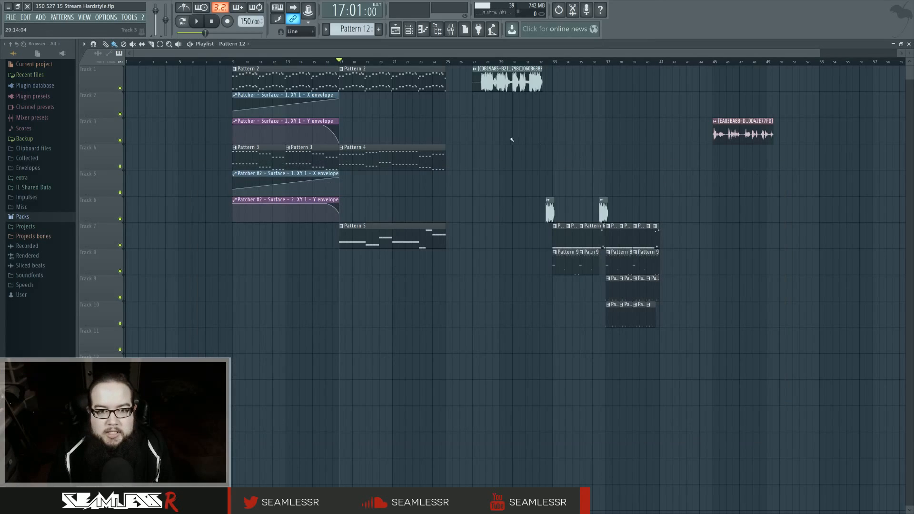
# Play the section from bar 17 while checking the mixer levels, and stop playback
pyautogui.press('space')
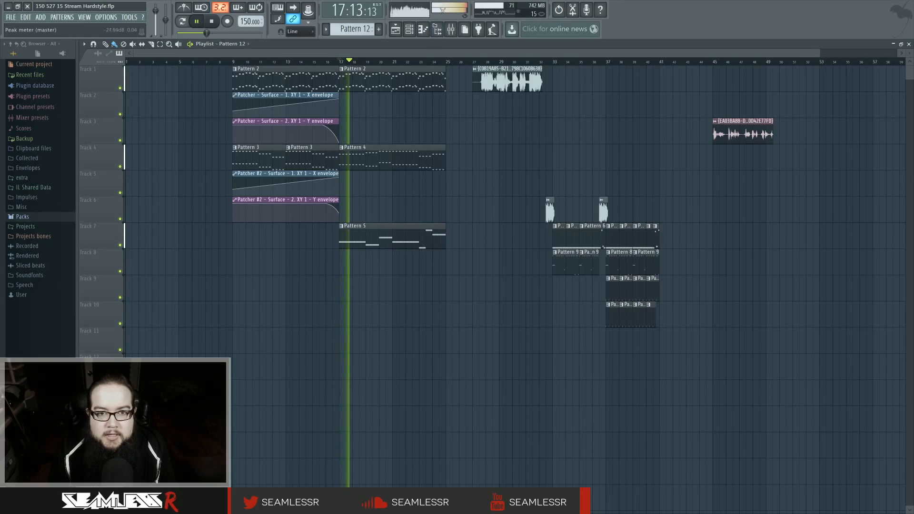
pyautogui.click(450, 29)
pyautogui.press('F9')
pyautogui.press('space')
# Copy the Pattern 2 clip at bar 17 onto Track 2 and make the copy unique
pyautogui.scroll(3, 383, 118)
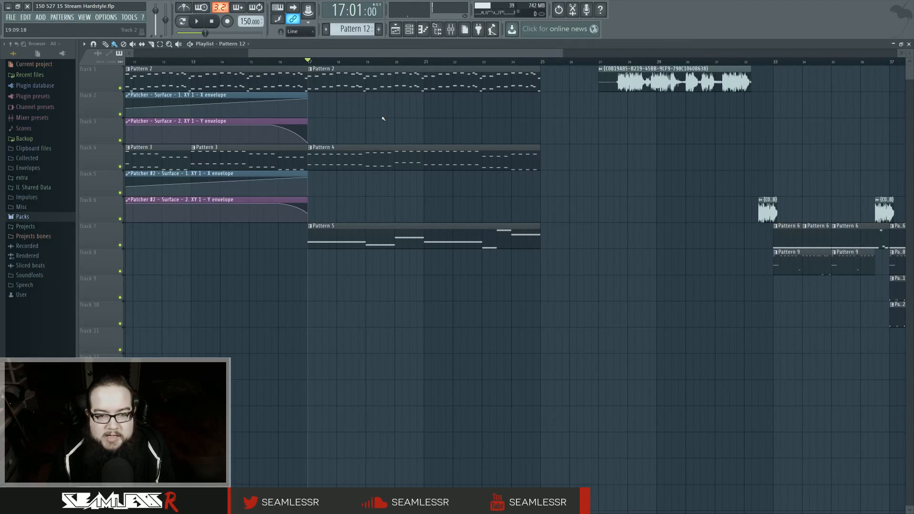
pyautogui.moveTo(334, 87); pyautogui.dragTo(334, 102)
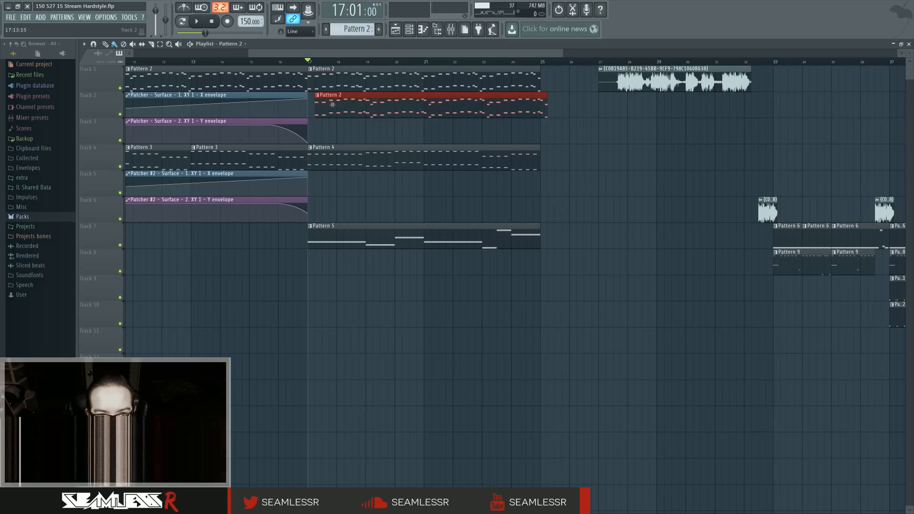
pyautogui.rightClick(309, 100)
pyautogui.click(324, 142)
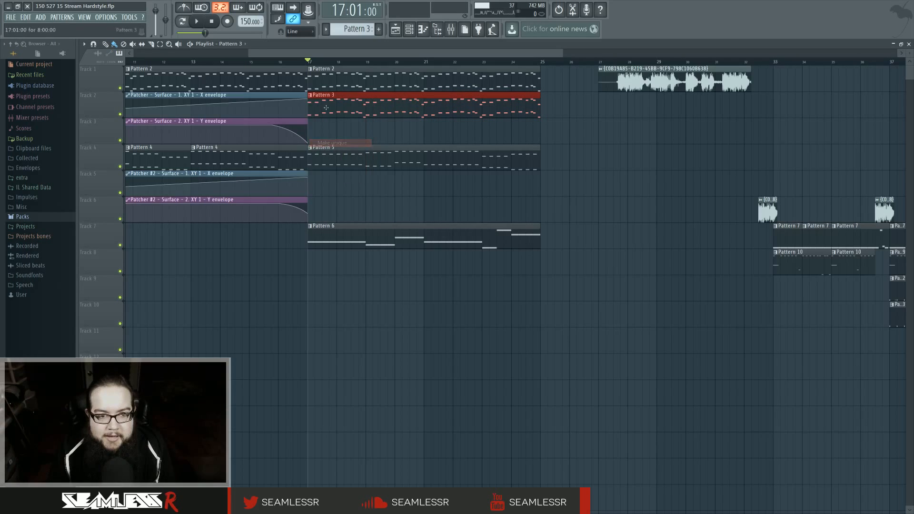
# Move the melody notes of Pattern 3 from the Patcher channel to the Patcher #3 channel
pyautogui.press('F7')
pyautogui.scroll(-2, 327, 141)
pyautogui.click(413, 30)
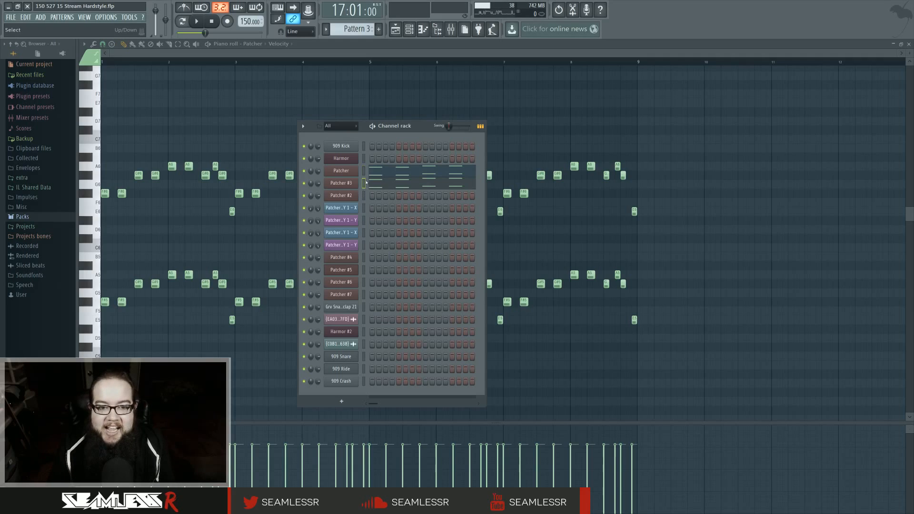
pyautogui.press('space')
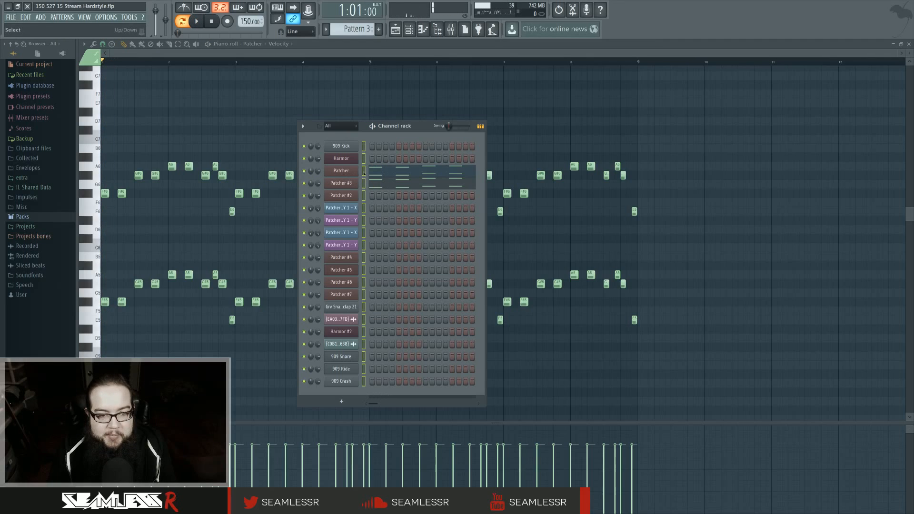
pyautogui.hotkey('ctrl', 'x')
pyautogui.click(381, 186)
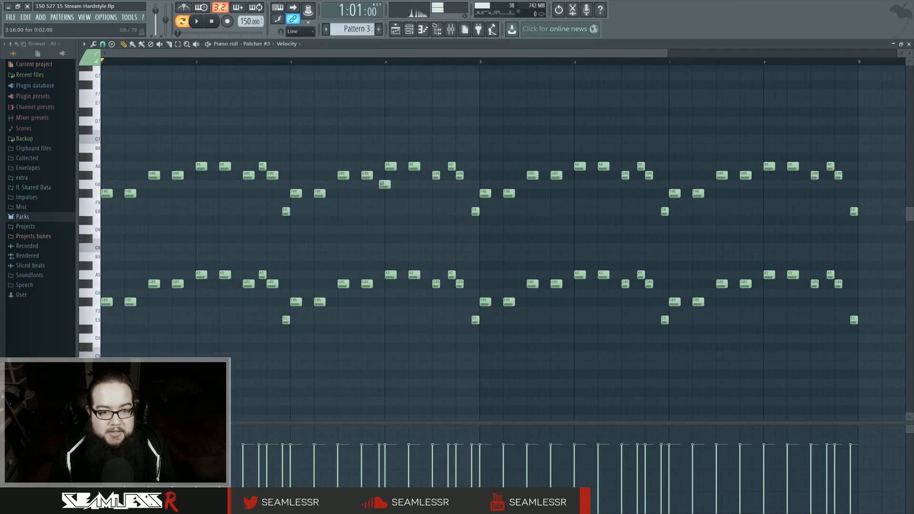
# Adjust the piano roll snap setting and shift all Patcher #3 notes about two-thirds of a beat later
pyautogui.keyDown('ctrl'); pyautogui.scroll(1, 235, 227); pyautogui.keyUp('ctrl')
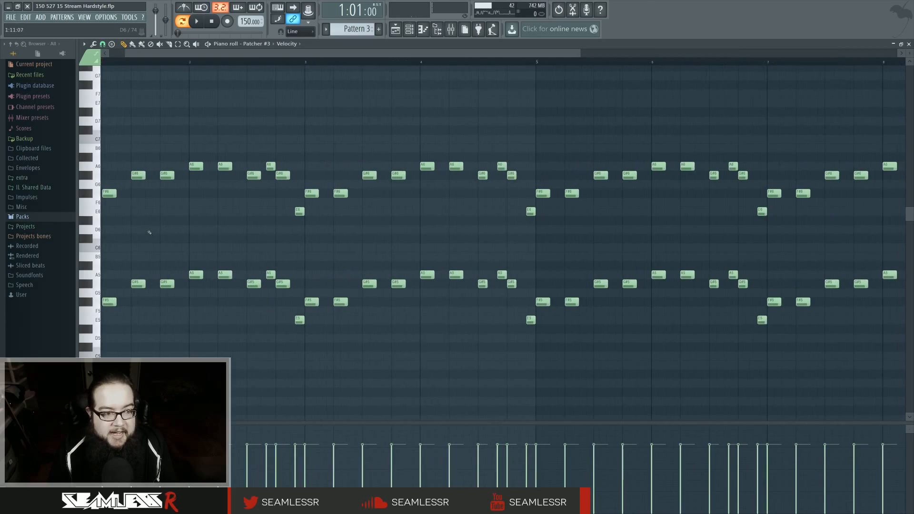
pyautogui.keyDown('ctrl'); pyautogui.scroll(1, 257, 235); pyautogui.keyUp('ctrl')
pyautogui.click(102, 43)
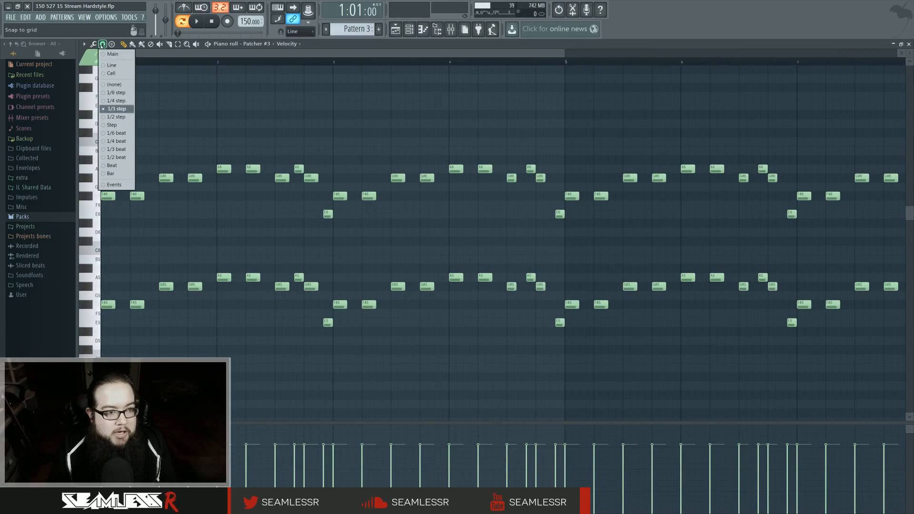
pyautogui.click(114, 125)
pyautogui.keyDown('ctrl'); pyautogui.scroll(-2, 235, 137); pyautogui.keyUp('ctrl')
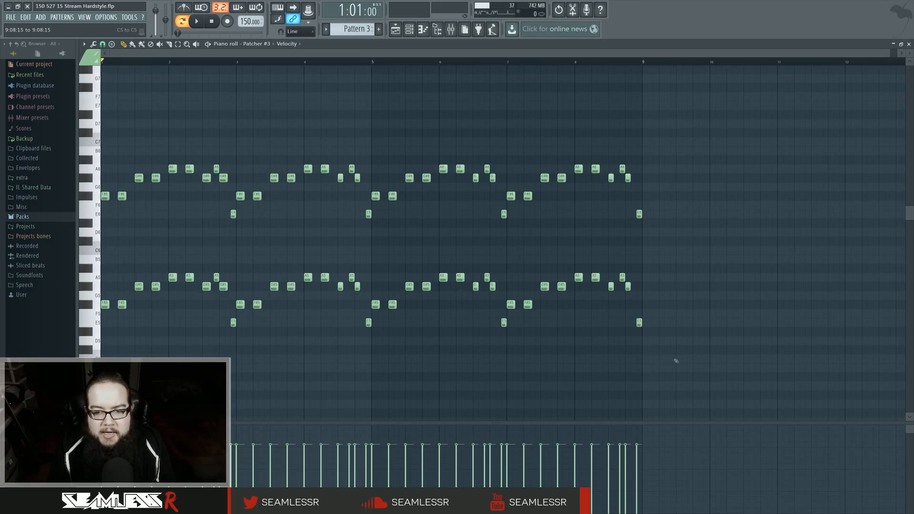
pyautogui.hotkey('ctrl', 'a')
pyautogui.scroll(3, 178, 250)
pyautogui.scroll(1, 95, 245)
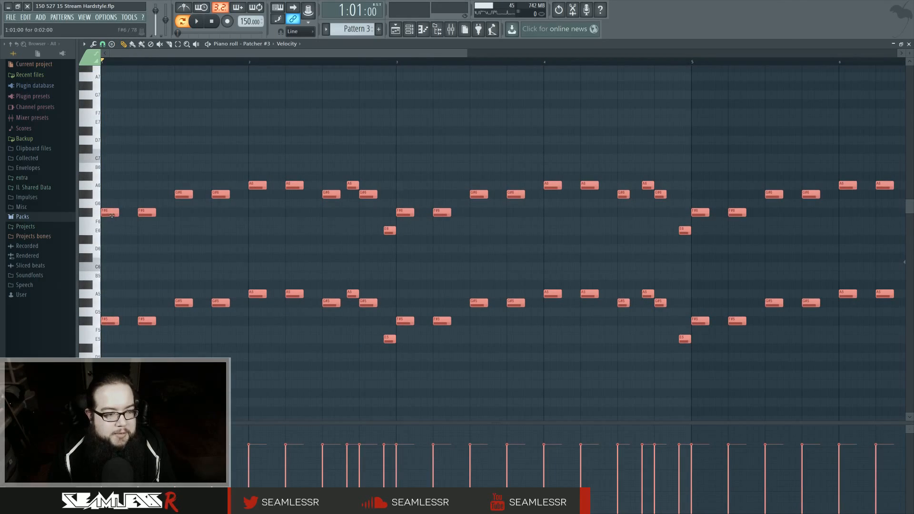
pyautogui.moveTo(112, 216); pyautogui.dragTo(136, 215)
# Deselect the notes and play Pattern 3 on its own to check the delayed melody
pyautogui.press('space')
pyautogui.click(167, 239)
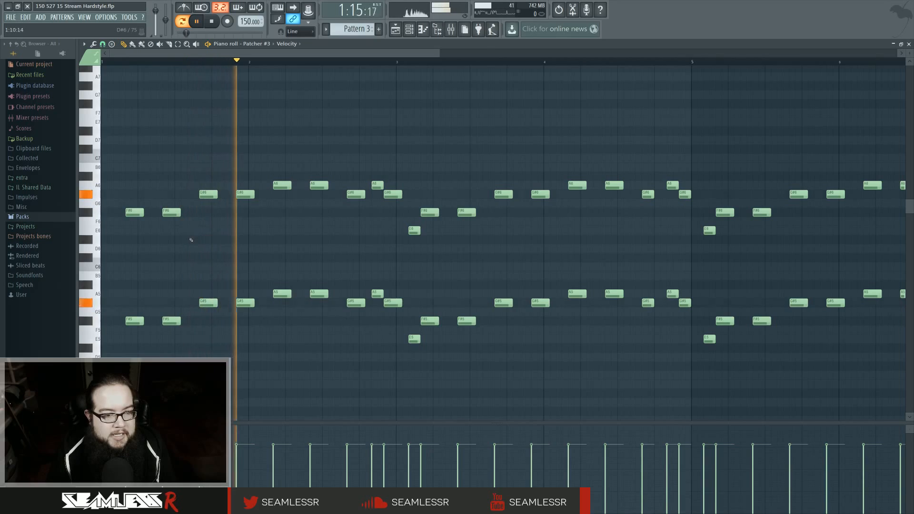
pyautogui.scroll(-1, 191, 239)
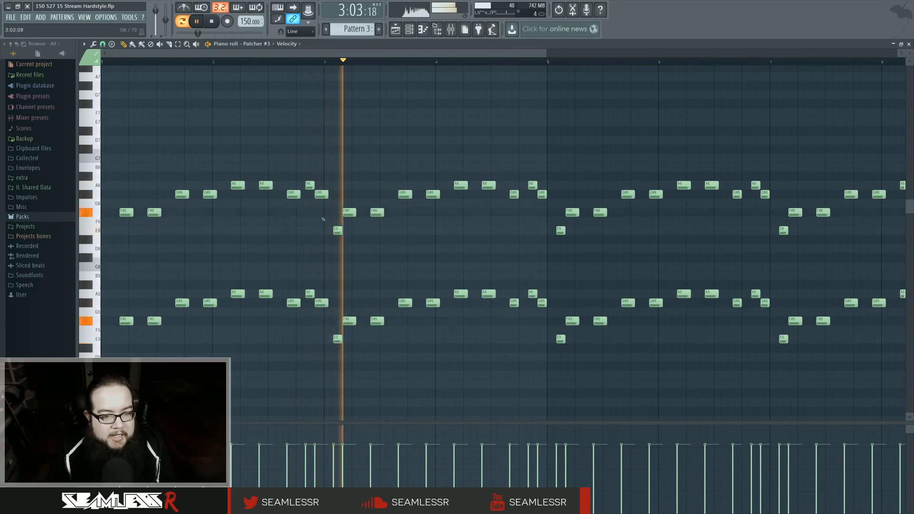
pyautogui.press('space')
# Select bars 17 to 26 in the playlist, solo Tracks 1 and 2 together, and play the selection
pyautogui.click(399, 29)
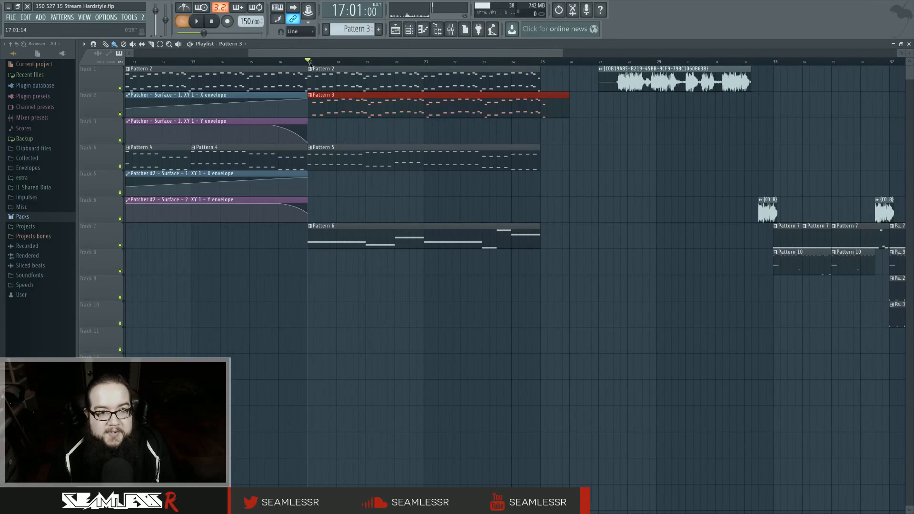
pyautogui.moveTo(309, 62); pyautogui.dragTo(569, 62)
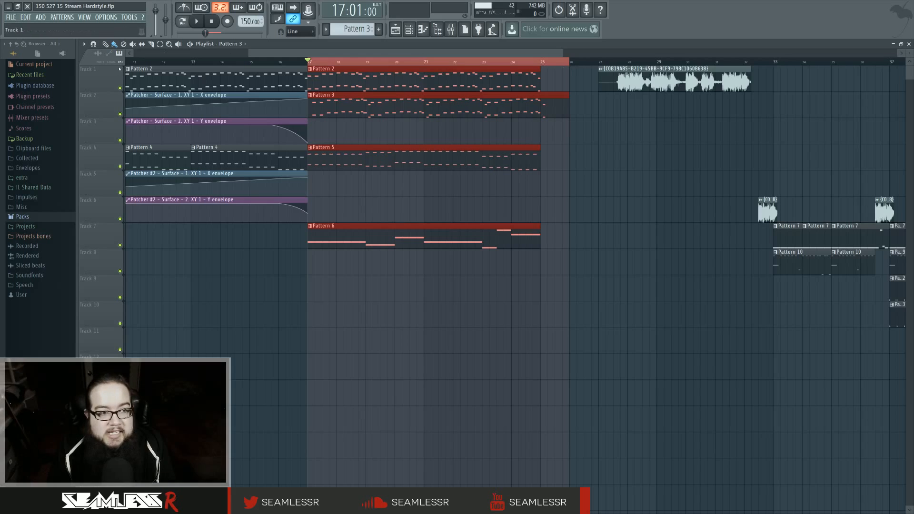
pyautogui.keyDown('ctrl'); pyautogui.click(120, 87); pyautogui.keyUp('ctrl')
pyautogui.click(120, 114)
pyautogui.press('space')
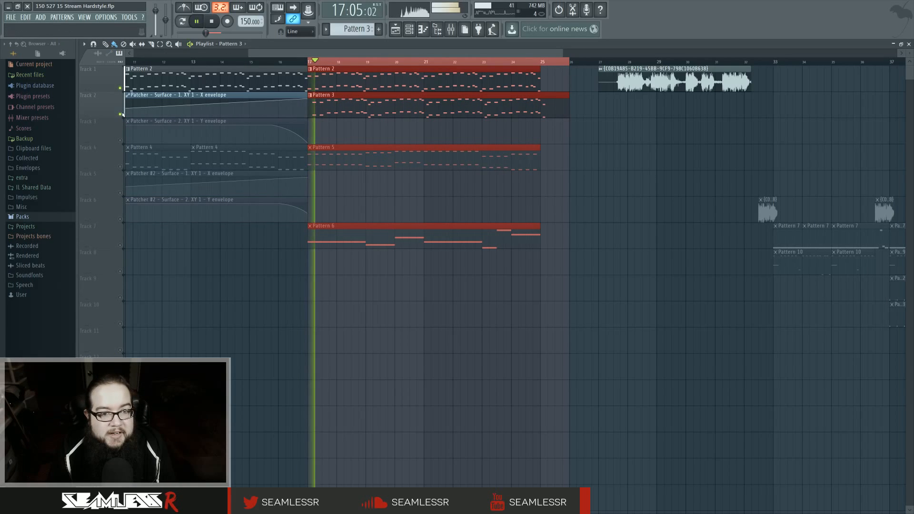
# Select all Patcher #3 notes in Pattern 3, shorten them by one step, and play the result
pyautogui.click(410, 29)
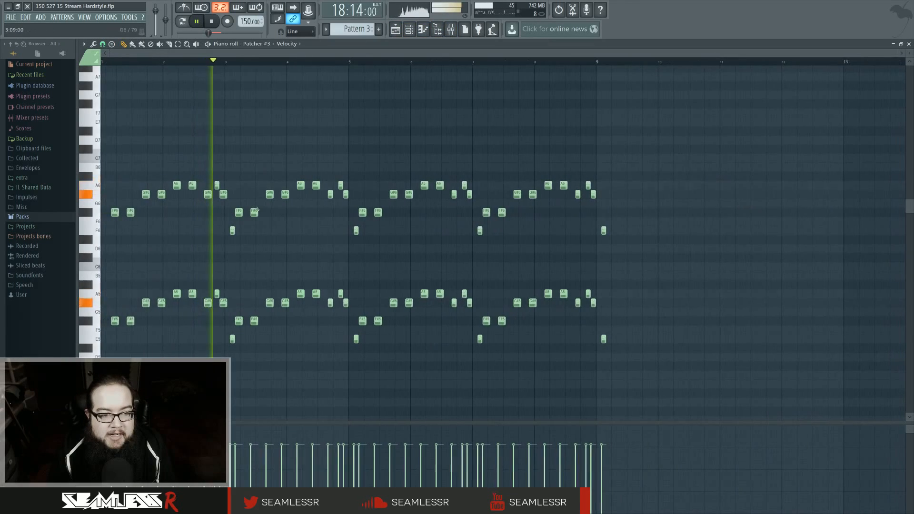
pyautogui.press('space')
pyautogui.moveTo(629, 372); pyautogui.dragTo(109, 143)
pyautogui.scroll(5, 109, 143)
pyautogui.moveTo(185, 215); pyautogui.dragTo(167, 216)
pyautogui.press('space')
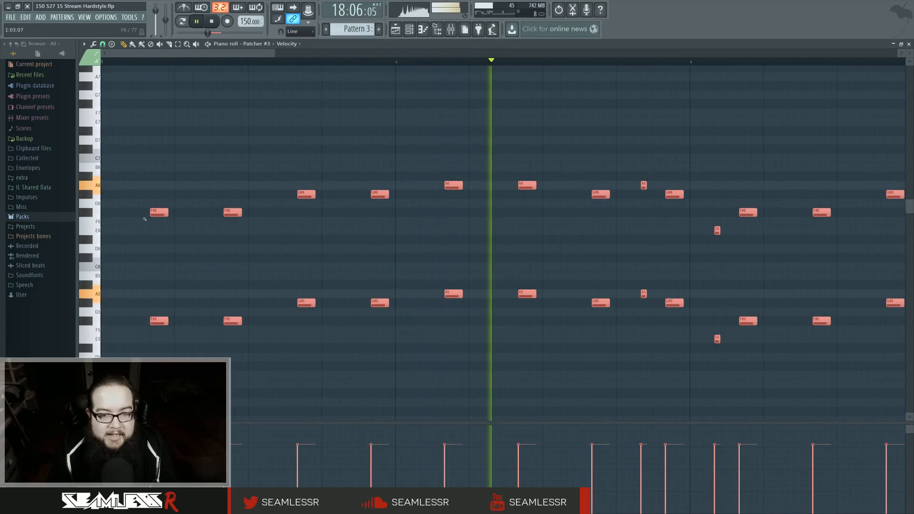
# Stop playback, deselect the notes, and delete all the E notes in both octaves of Pattern 3
pyautogui.scroll(-2, 267, 231)
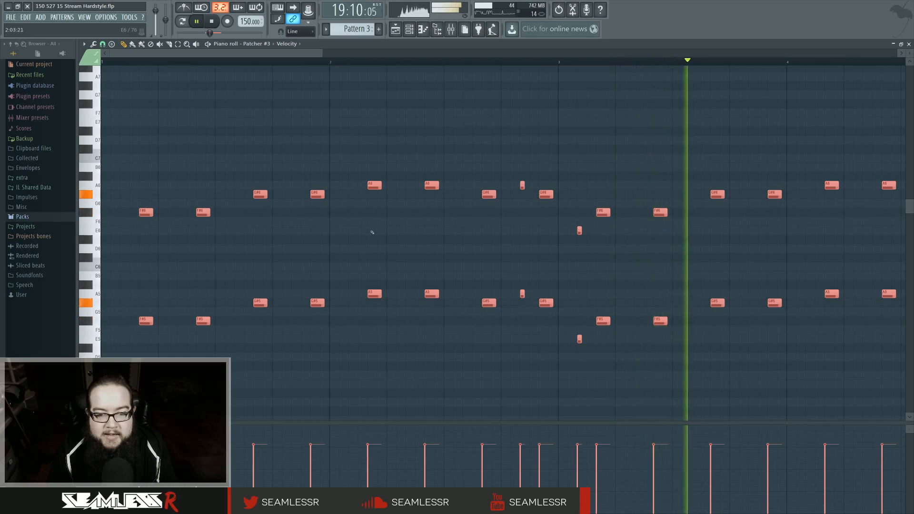
pyautogui.scroll(-3, 373, 232)
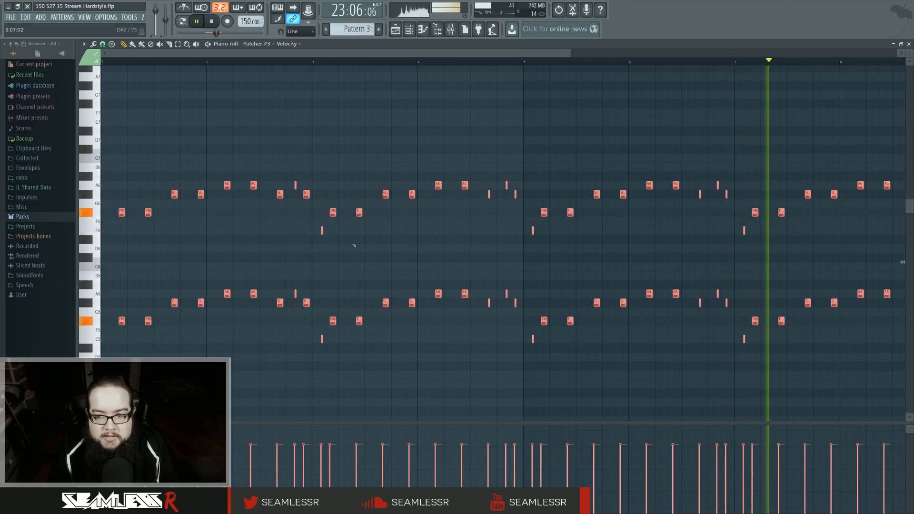
pyautogui.scroll(-2, 353, 245)
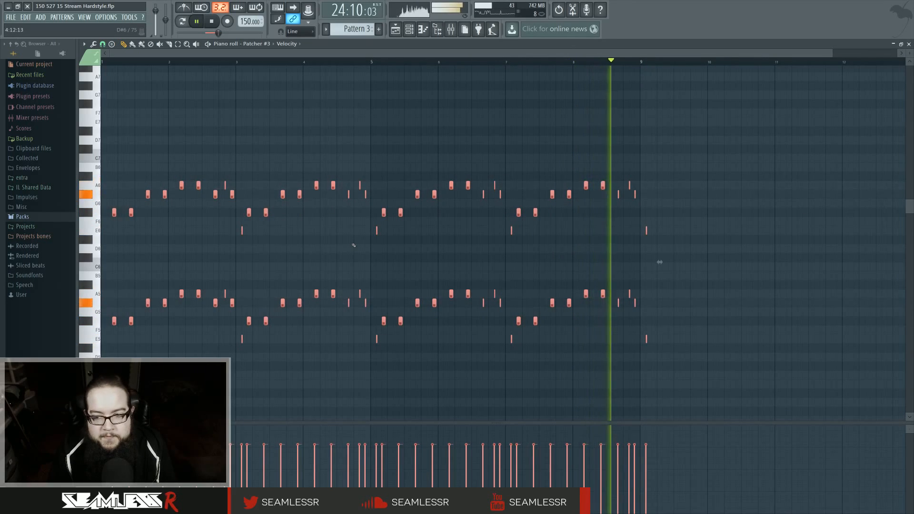
pyautogui.hotkey('ctrl', 'd')
pyautogui.press('space')
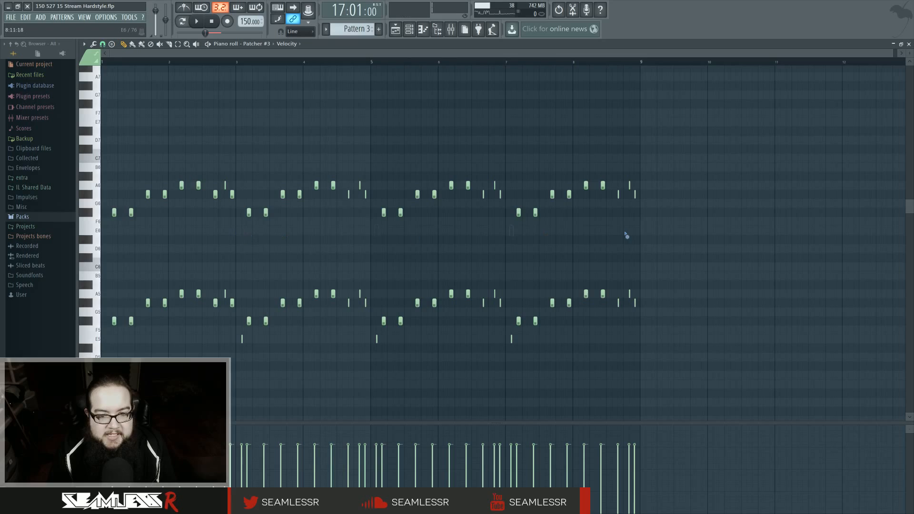
pyautogui.rightClick(241, 339)
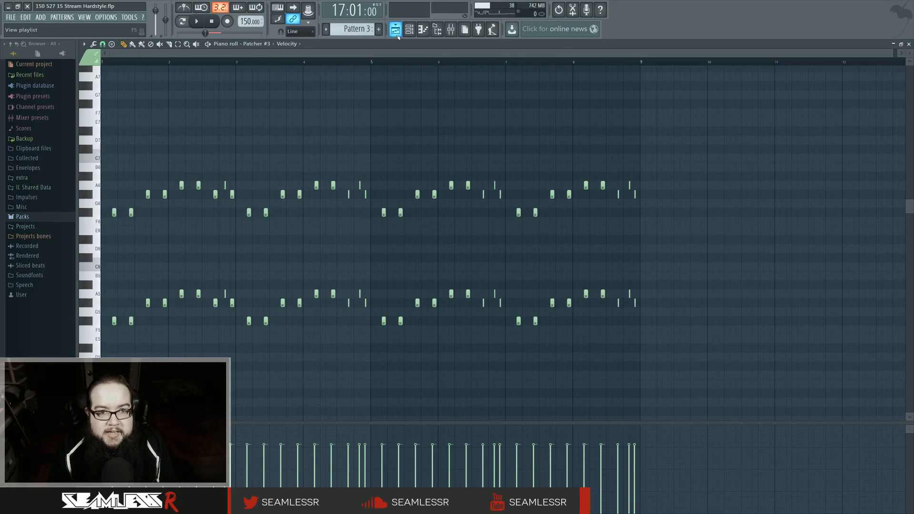
# Return to the playlist, clear the track solos, and play the full section from bar 17
pyautogui.click(396, 29)
pyautogui.rightClick(120, 114)
pyautogui.press('space')
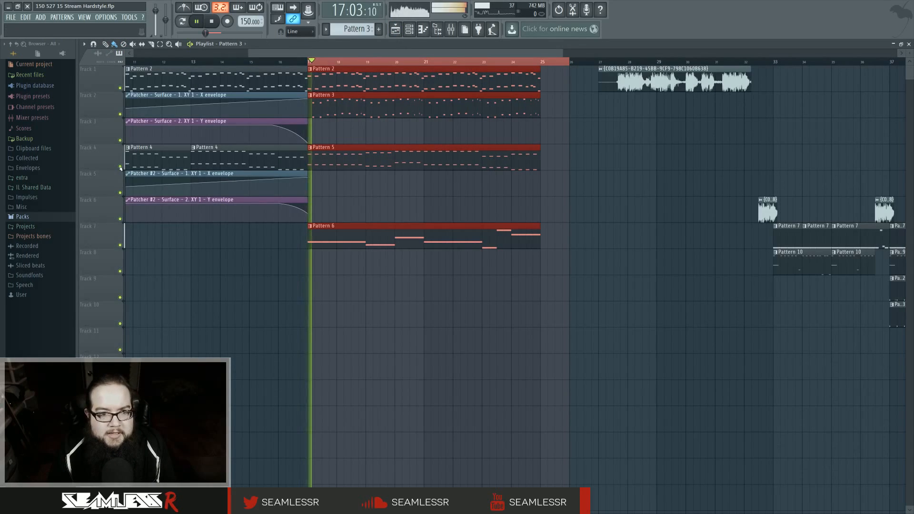
# Bring up the mixer during playback and lower the velocities of all Patcher #3 notes in Pattern 3
pyautogui.click(451, 30)
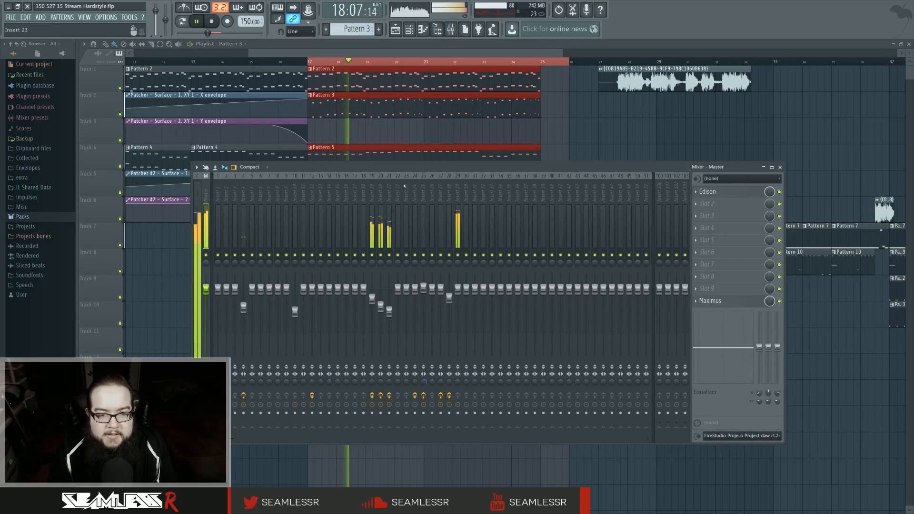
pyautogui.press('F7')
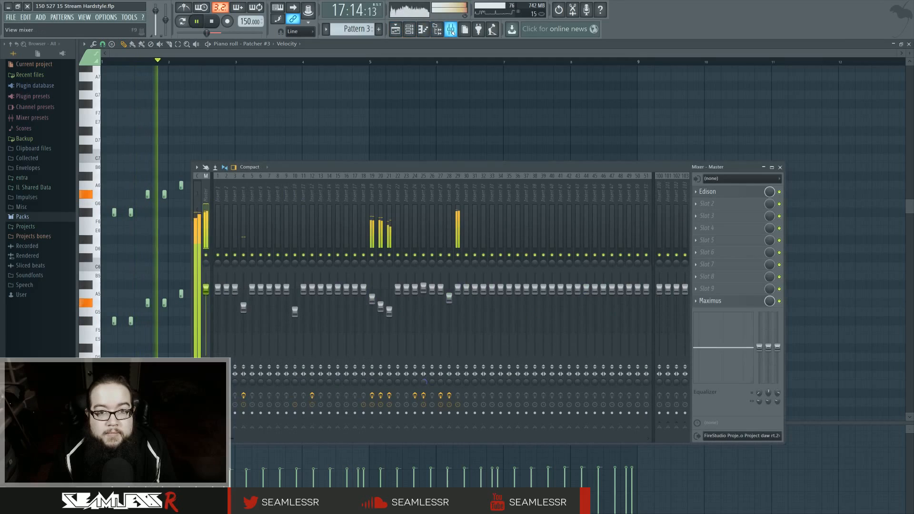
# Check the Master signal in Maximus during playback and return to the playlist
pyautogui.press('F9')
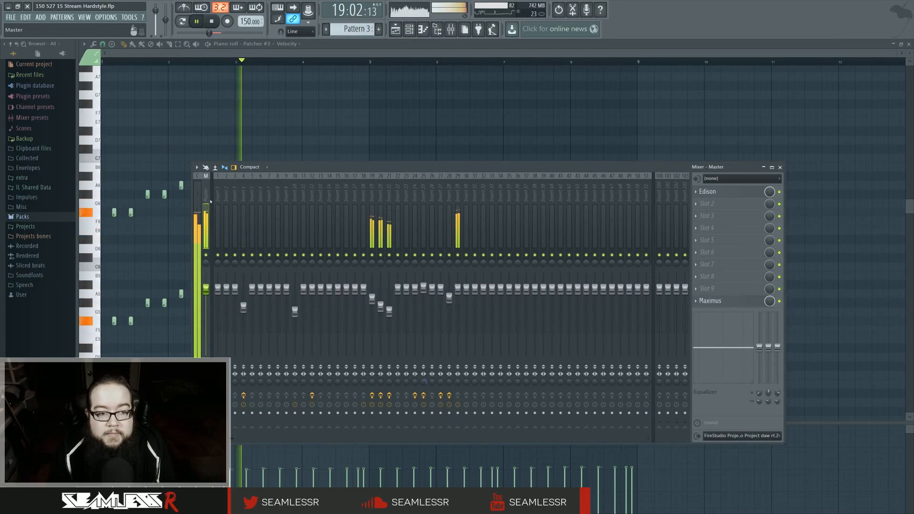
pyautogui.click(713, 301)
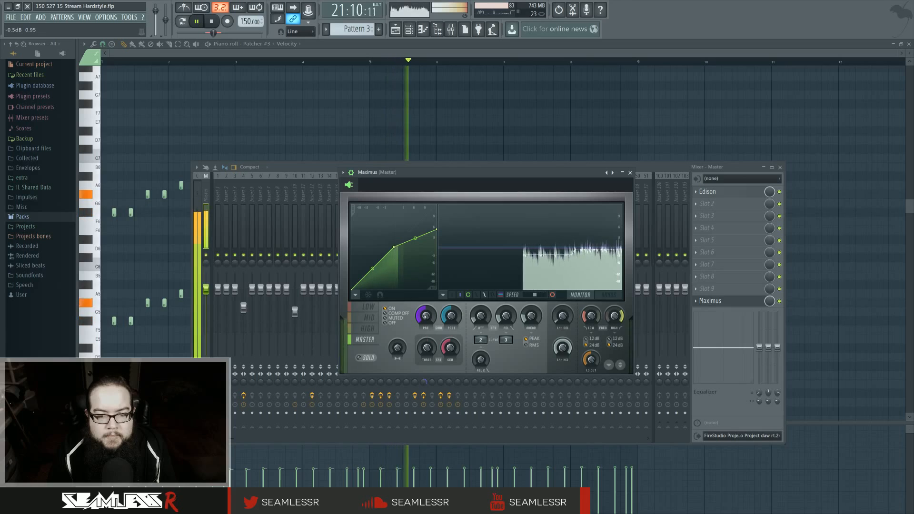
pyautogui.press('F5')
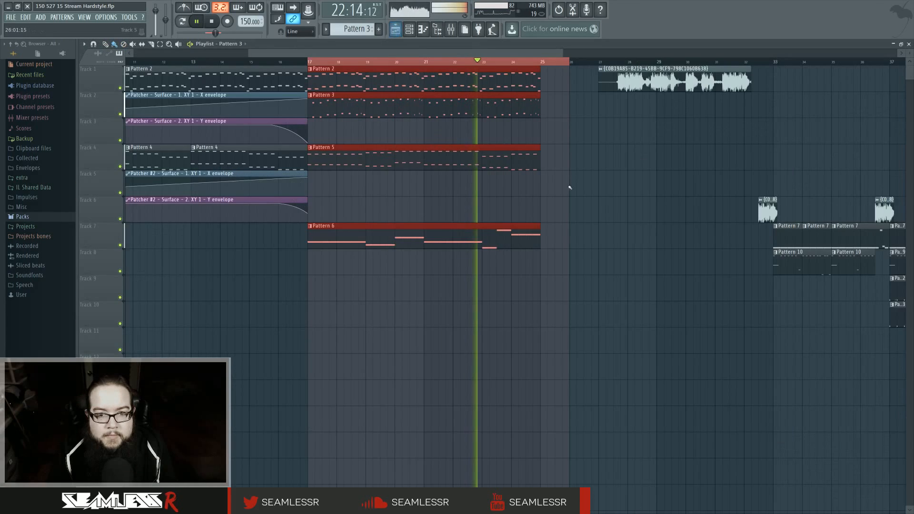
# Stop playback and replay the section from bar 17 in the playlist
pyautogui.scroll(-2, 570, 191)
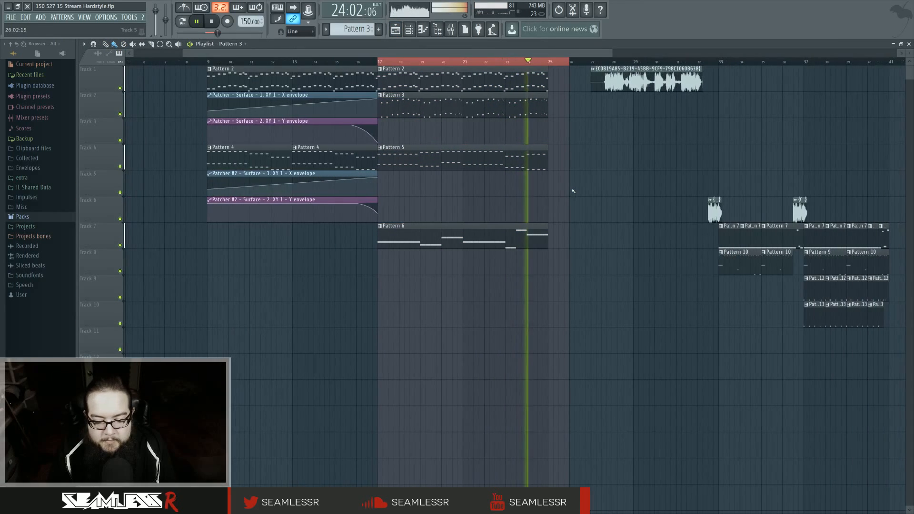
pyautogui.hscroll(1, 557, 196)
pyautogui.press('space')
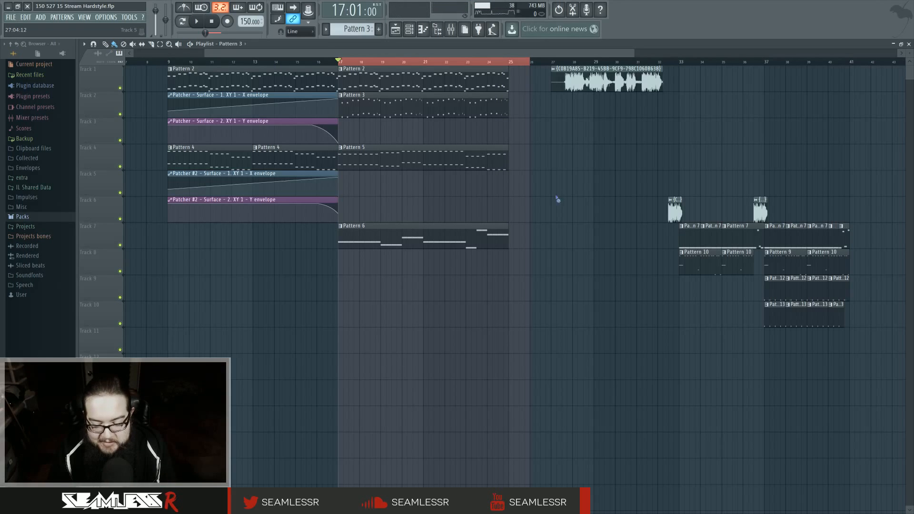
pyautogui.scroll(-3, 568, 220)
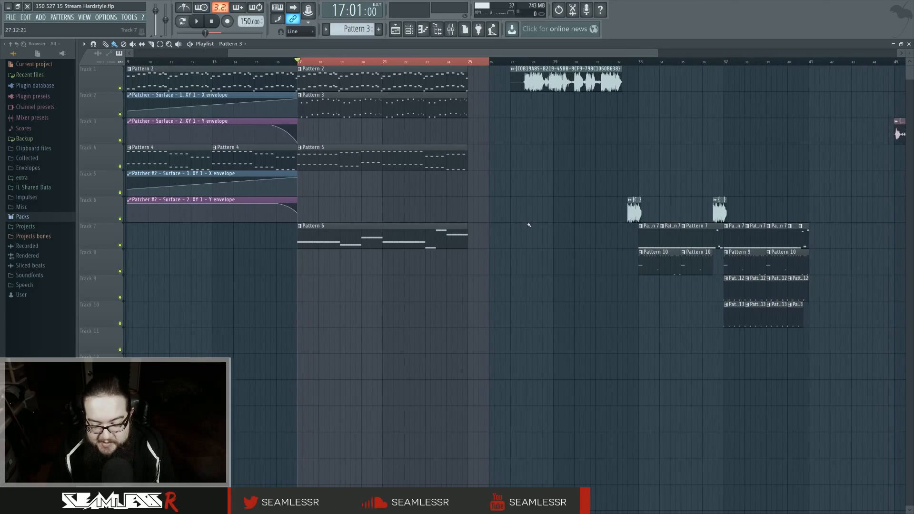
pyautogui.hscroll(-2, 511, 229)
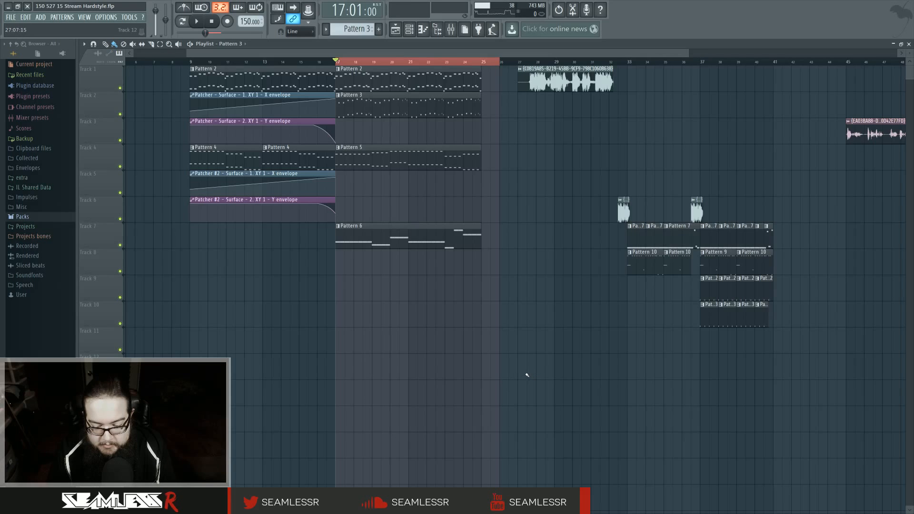
pyautogui.moveTo(554, 337); pyautogui.dragTo(512, 333)
pyautogui.press('space')
pyautogui.scroll(-2, 525, 346)
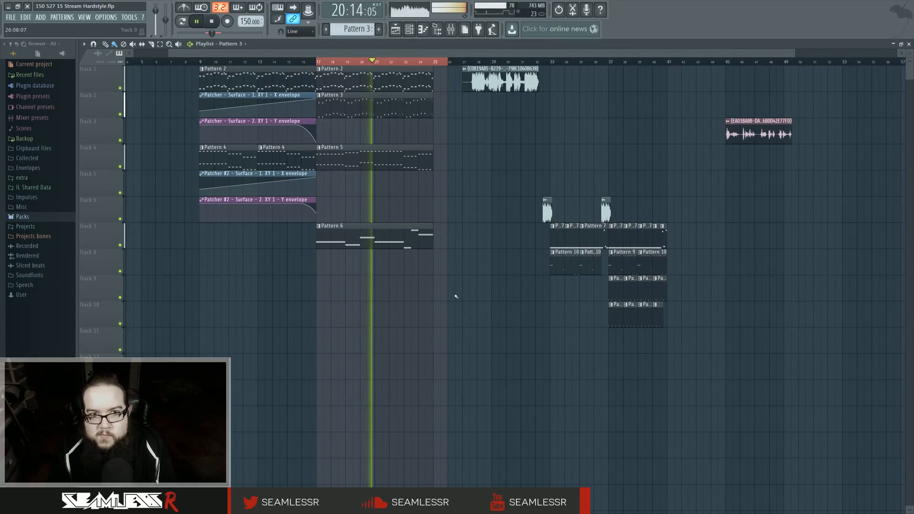
pyautogui.press('space')
# Clear the playlist time selection and play the section from bar 33
pyautogui.hotkey('ctrl', 'd')
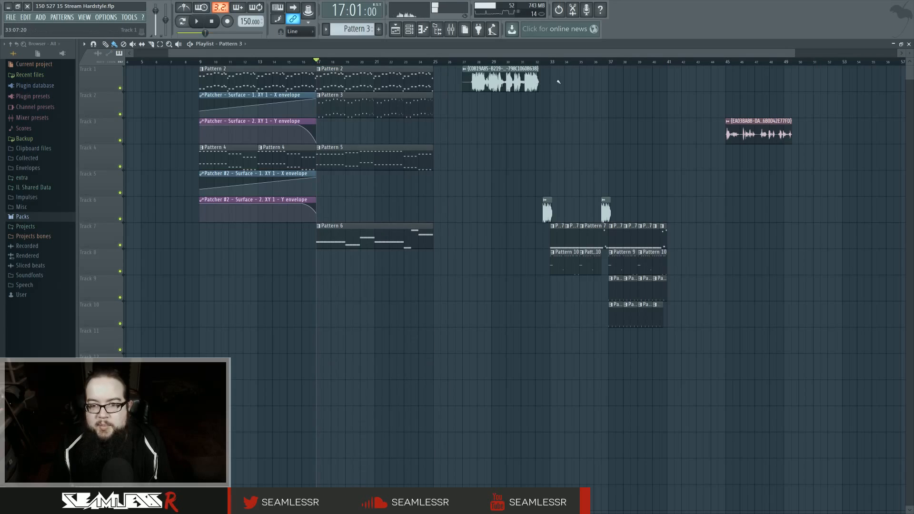
pyautogui.keyDown('ctrl'); pyautogui.scroll(4, 640, 327); pyautogui.keyUp('ctrl')
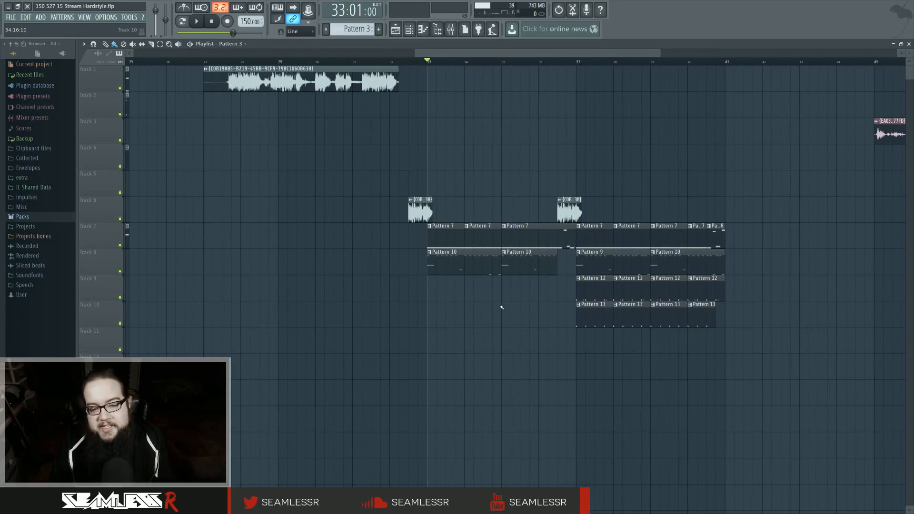
pyautogui.press('space')
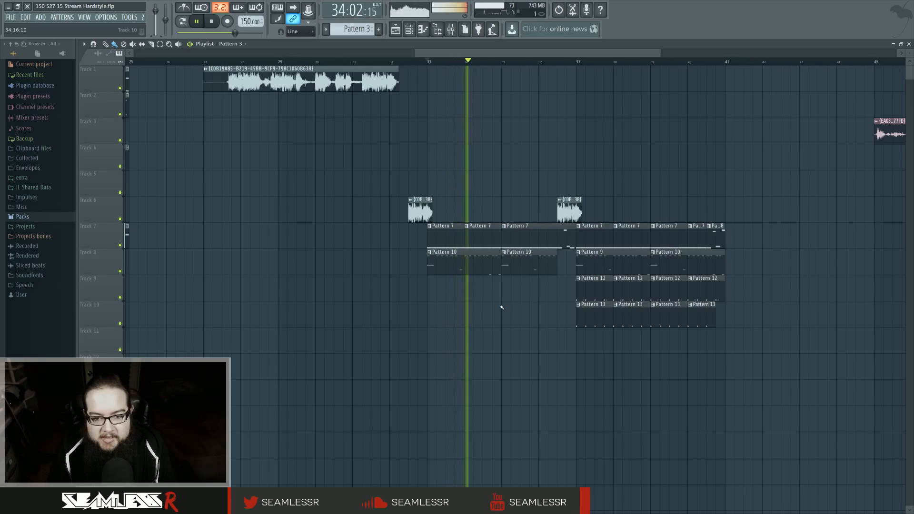
pyautogui.press('space')
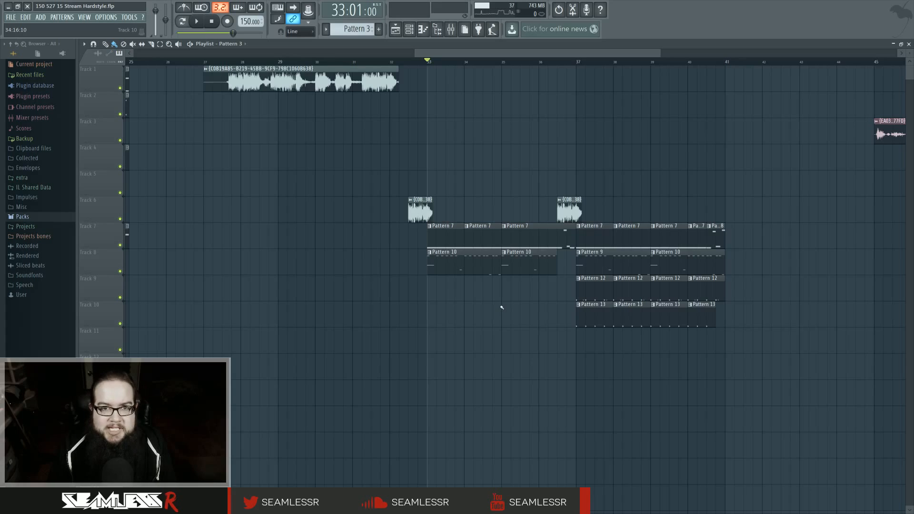
# Open Pattern 10's Patcher #7 notes, play the pattern on its own, and return to the playlist
pyautogui.scroll(-1, 502, 307)
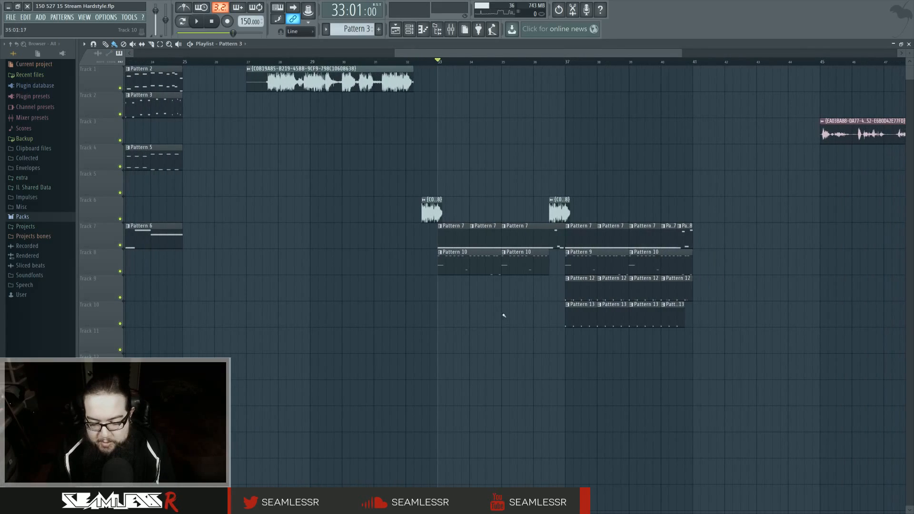
pyautogui.scroll(-1, 507, 323)
pyautogui.click(413, 35)
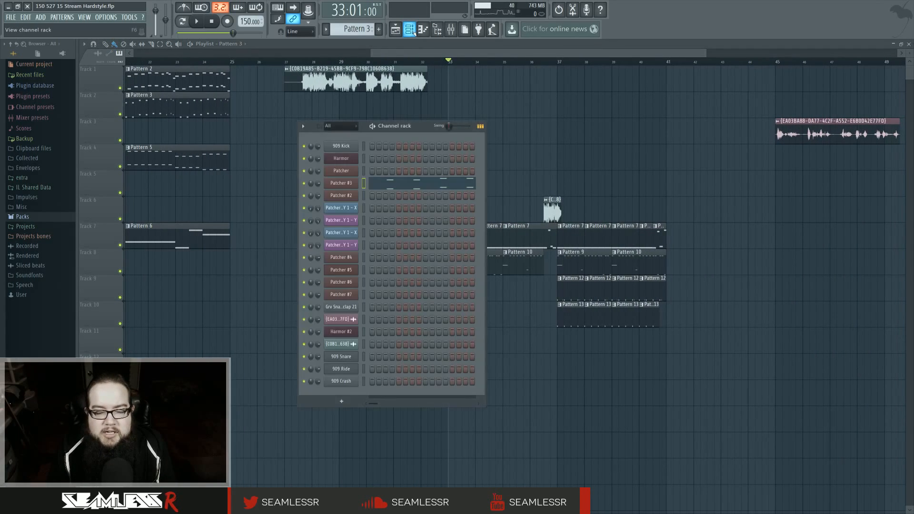
pyautogui.click(413, 34)
pyautogui.doubleClick(464, 264)
pyautogui.click(410, 30)
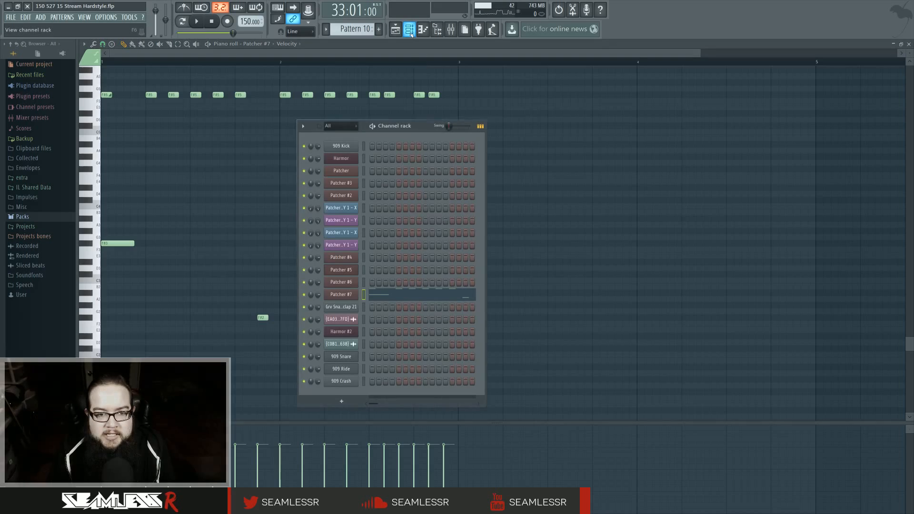
pyautogui.click(181, 22)
pyautogui.press('space')
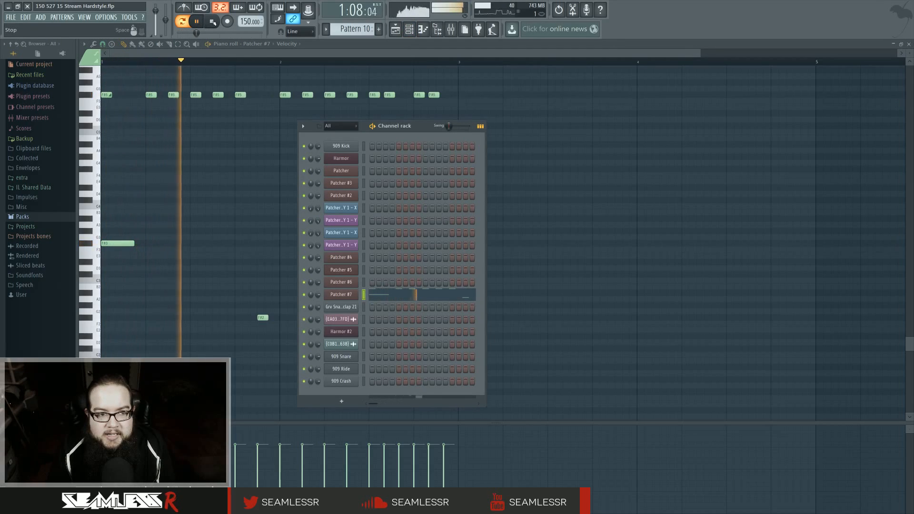
pyautogui.click(399, 33)
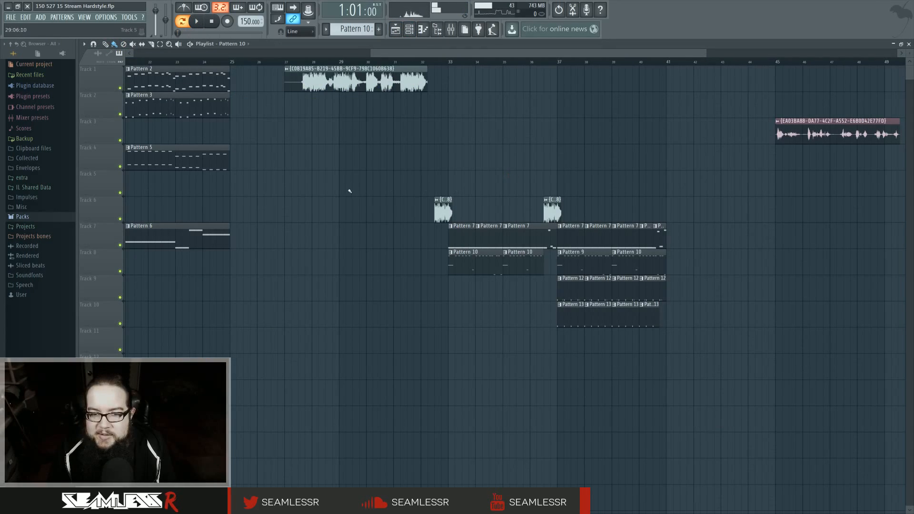
# Play the vocal recording on Track 1 from about bar 27 in song mode
pyautogui.scroll(-5, 350, 191)
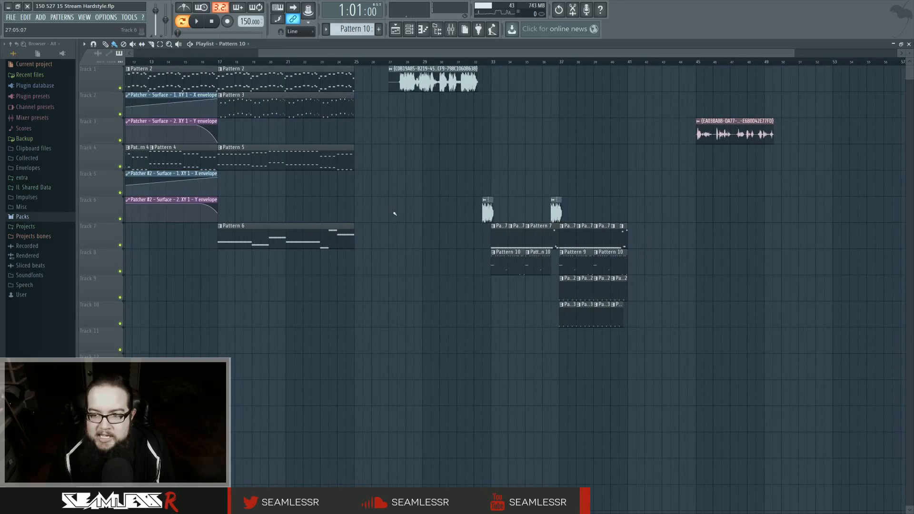
pyautogui.click(397, 62)
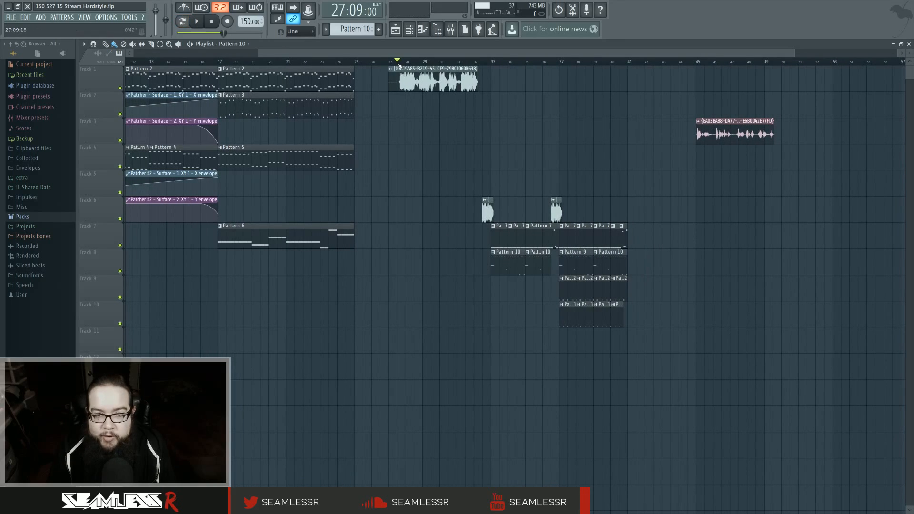
pyautogui.press('space')
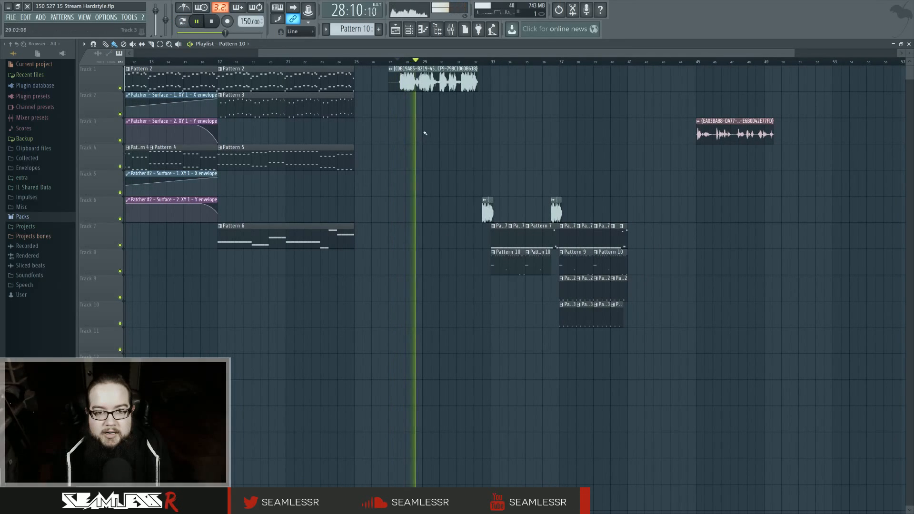
pyautogui.press('space')
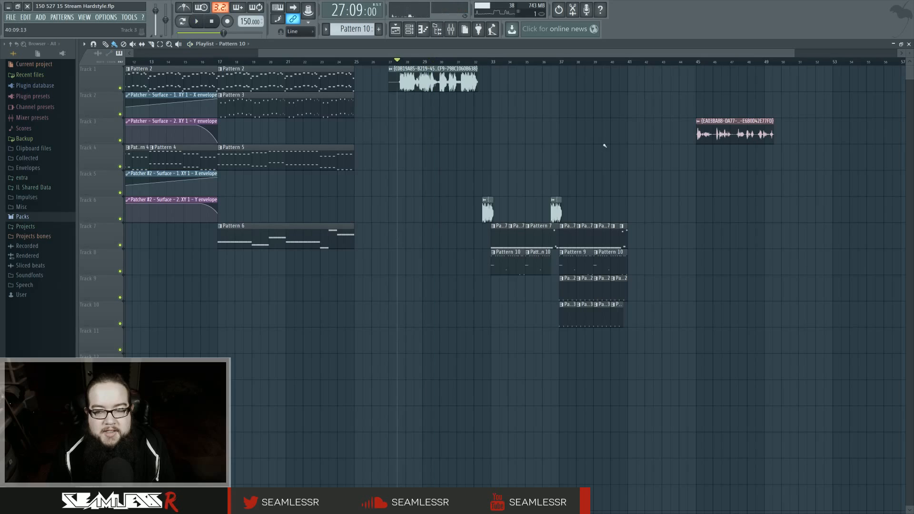
# Duplicate the bar 45 vocal clip on Track 3, placing the copy at bar 51
pyautogui.click(699, 62)
pyautogui.scroll(3, 780, 239)
pyautogui.moveTo(780, 239); pyautogui.dragTo(597, 194)
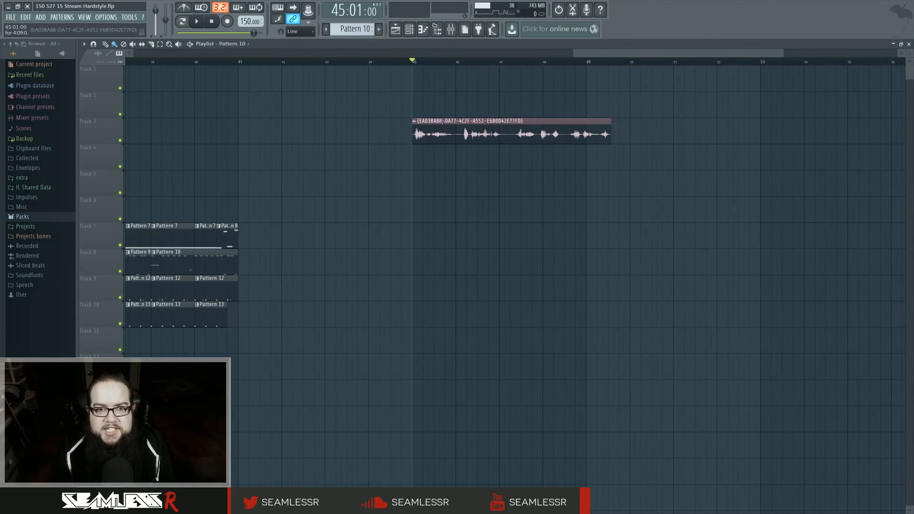
pyautogui.click(443, 131)
pyautogui.moveTo(664, 141); pyautogui.dragTo(675, 141)
pyautogui.moveTo(730, 152); pyautogui.dragTo(524, 95)
# Route the vocal clip's channel to mixer Insert 32 and play the copy from bar 51
pyautogui.doubleClick(497, 126)
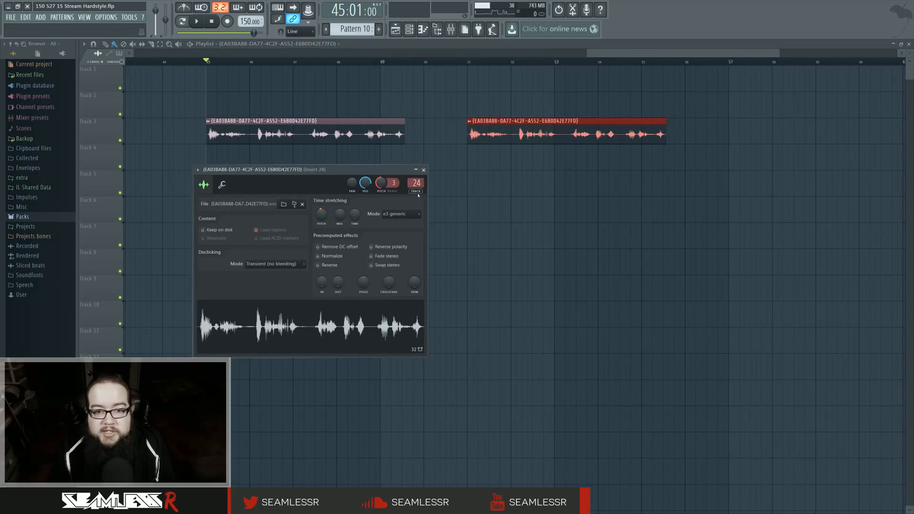
pyautogui.press('F9')
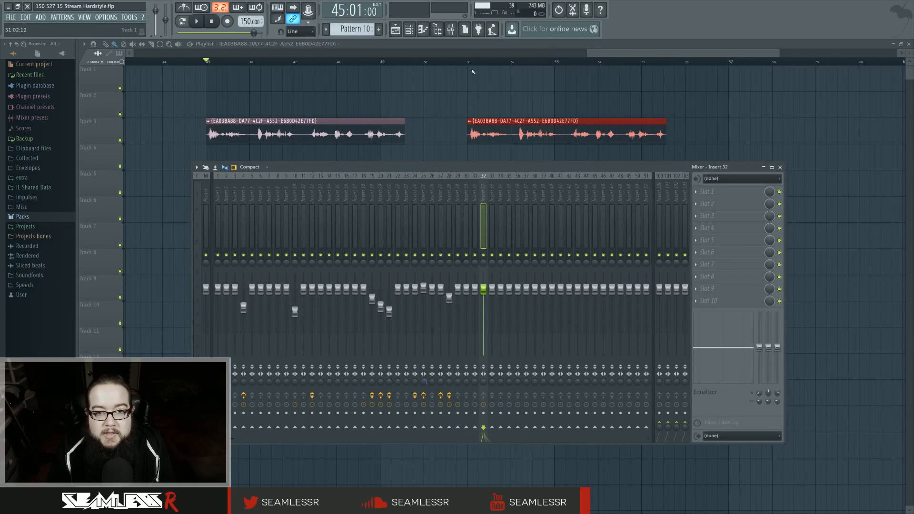
pyautogui.click(469, 61)
pyautogui.press('space')
pyautogui.doubleClick(395, 122)
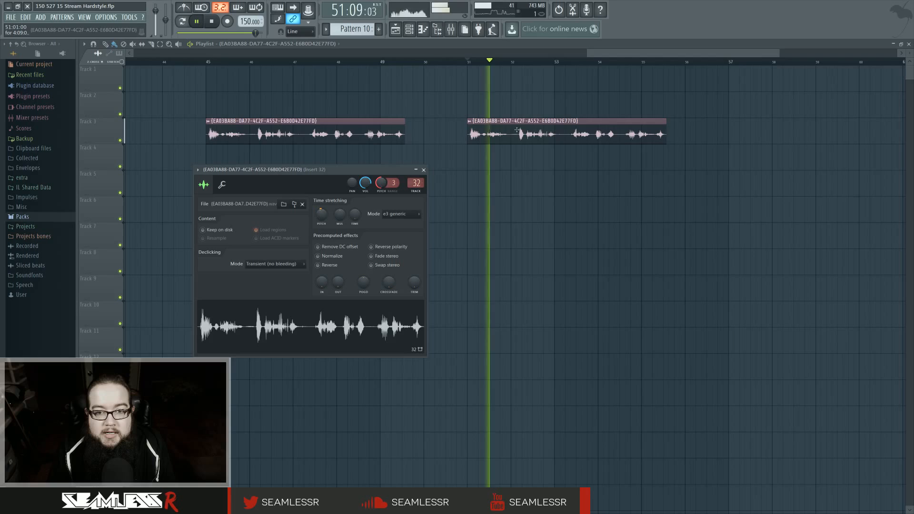
pyautogui.press('space')
# Make the bar 51 vocal copy unique and reset its channel pitch to the default
pyautogui.keyDown('alt'); pyautogui.click(383, 187); pyautogui.keyUp('alt')
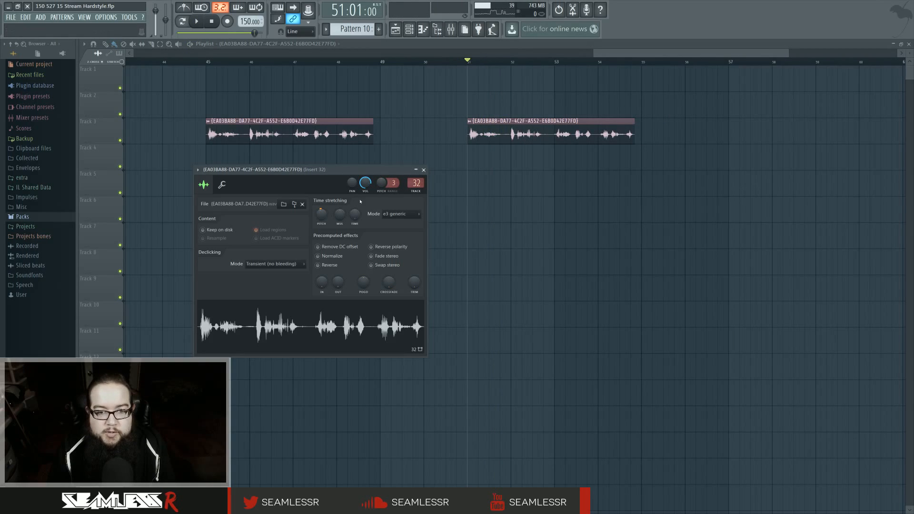
pyautogui.hotkey('ctrl', 'z')
pyautogui.click(469, 121)
pyautogui.click(498, 171)
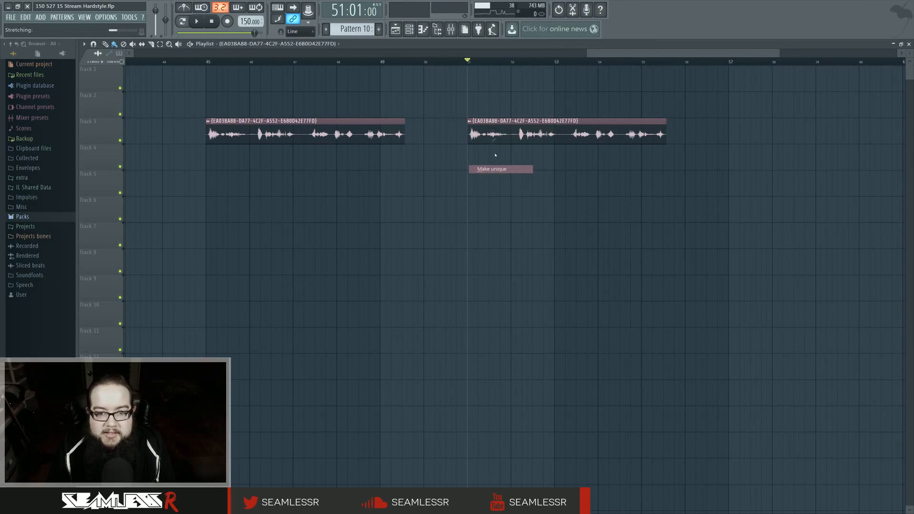
pyautogui.keyDown('alt'); pyautogui.click(323, 132); pyautogui.keyUp('alt')
pyautogui.moveTo(327, 125); pyautogui.dragTo(400, 178)
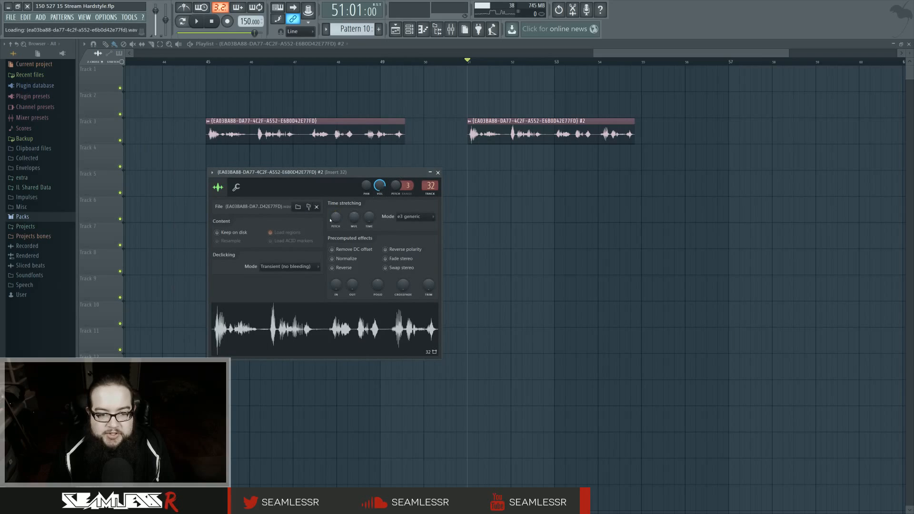
# Play the unpitched vocal copy and load Fruity WaveShaper into the first effect slot of Insert 32
pyautogui.press('space')
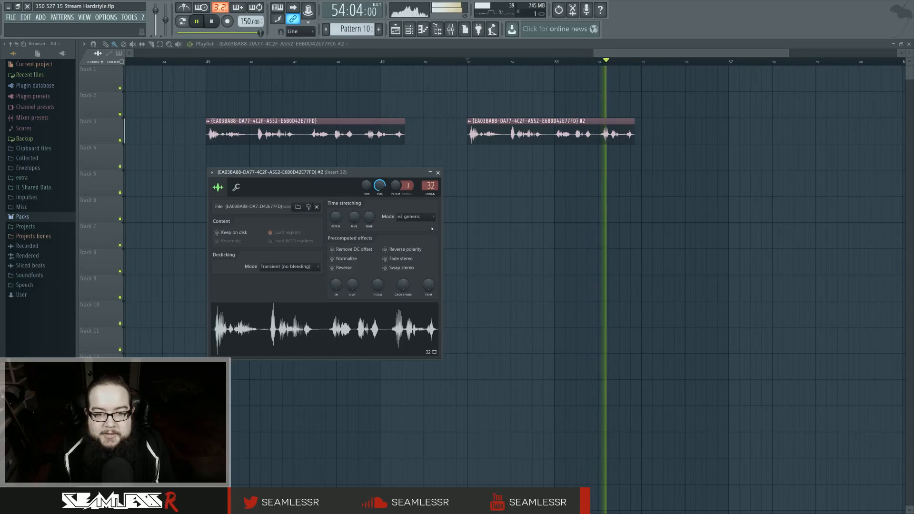
pyautogui.press('space')
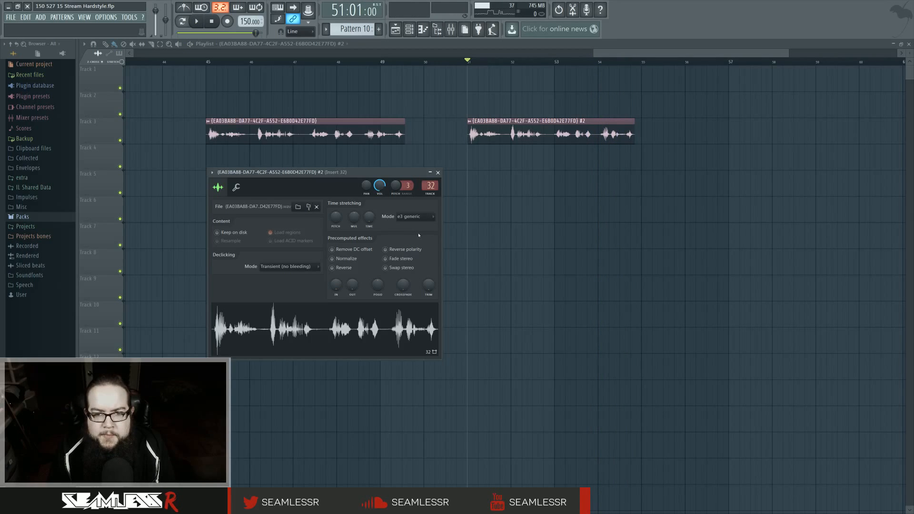
pyautogui.click(434, 192)
pyautogui.click(712, 192)
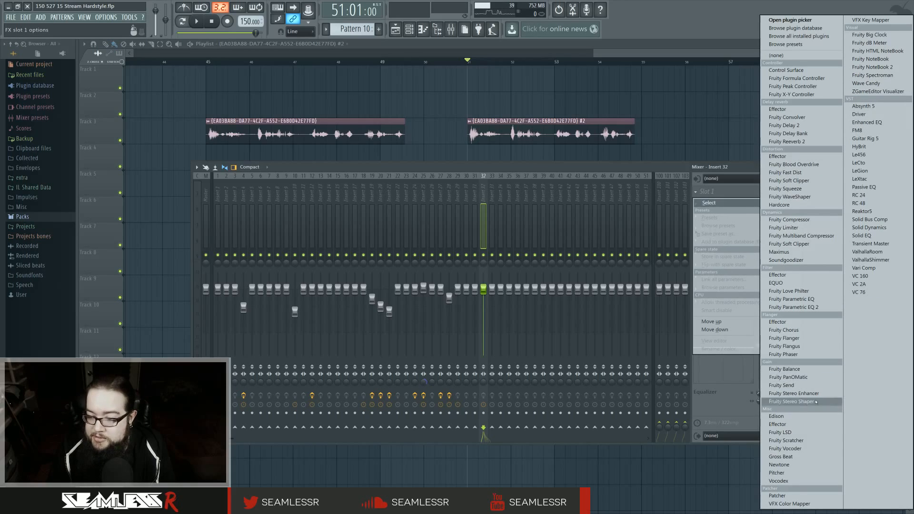
pyautogui.click(809, 197)
pyautogui.moveTo(176, 87); pyautogui.dragTo(612, 260)
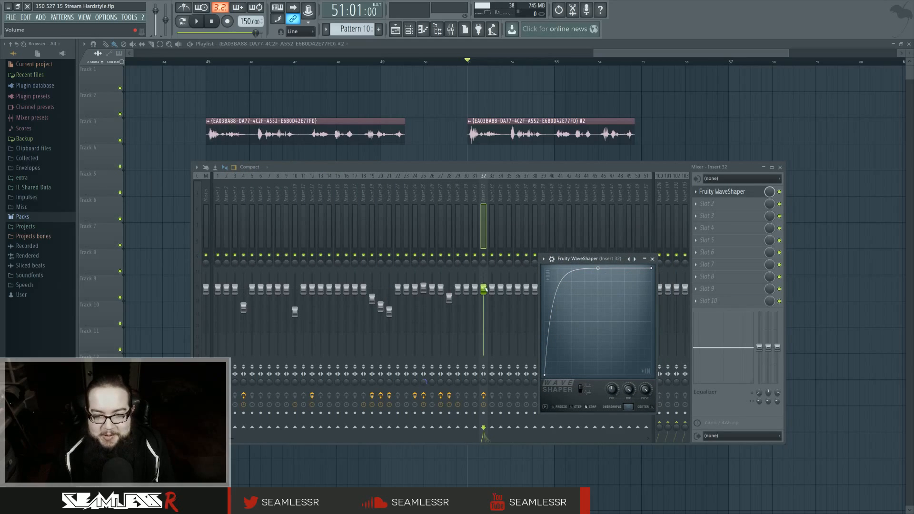
# Lower the Insert 32 fader and, during playback, shape a steep WaveShaper clipping curve reaching full output at about 0.13
pyautogui.moveTo(485, 289); pyautogui.dragTo(490, 319)
pyautogui.press('space')
pyautogui.click(722, 192)
pyautogui.rightClick(598, 268)
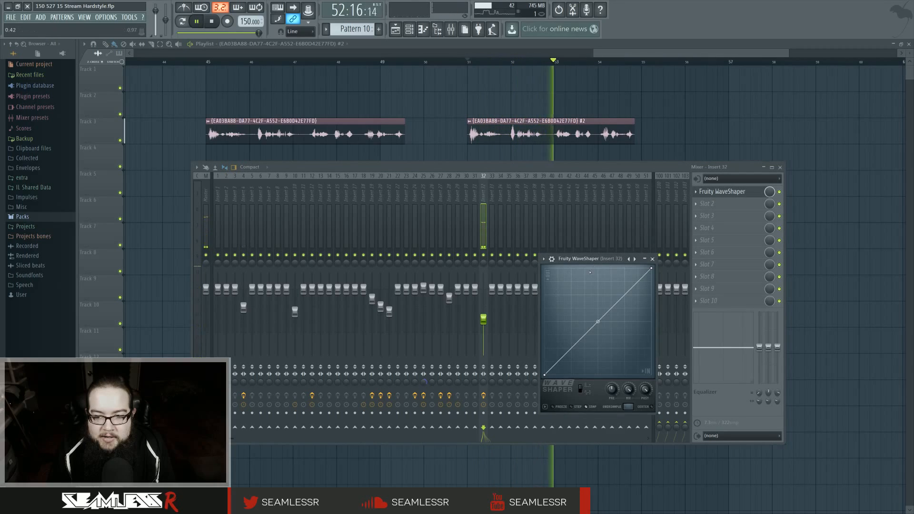
pyautogui.rightClick(558, 269)
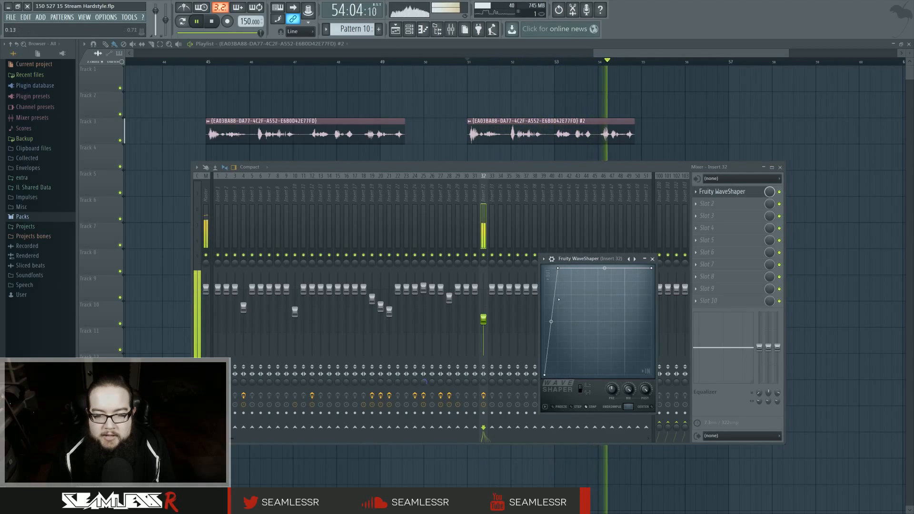
pyautogui.press('space')
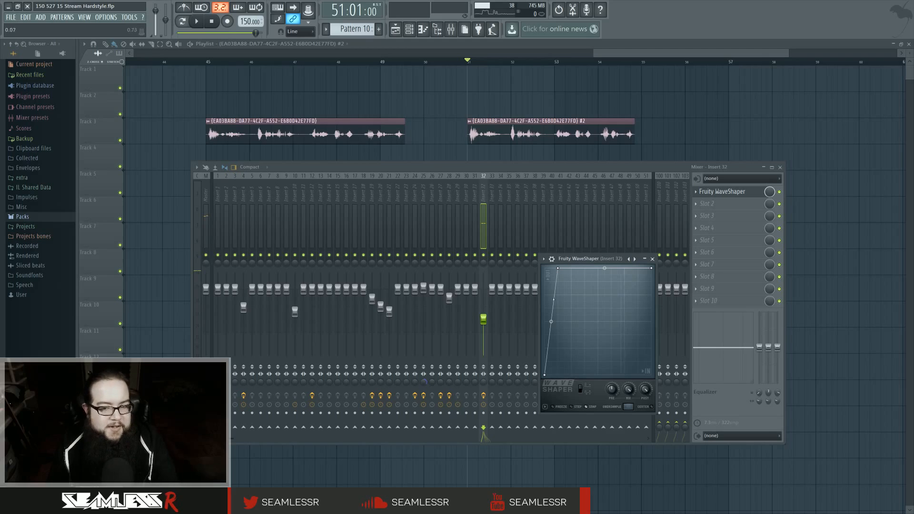
# Straighten the WaveShaper curve and pull a new point to 0.06 at full output for hard clipping
pyautogui.rightClick(561, 269)
pyautogui.click(590, 280)
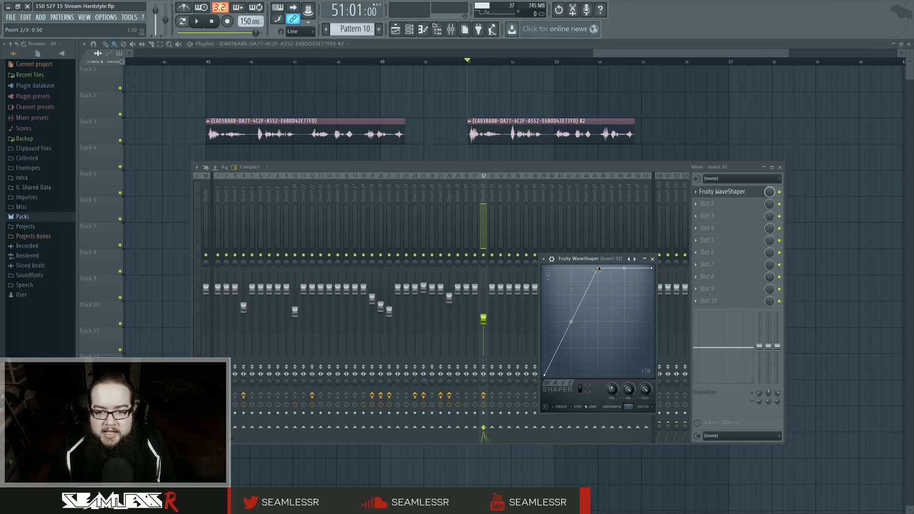
pyautogui.moveTo(649, 269); pyautogui.dragTo(651, 268)
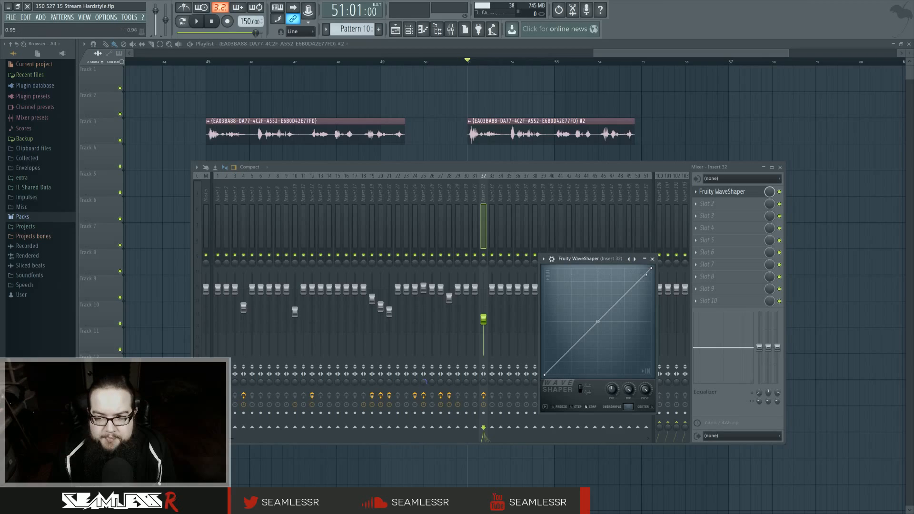
pyautogui.moveTo(646, 275); pyautogui.dragTo(585, 268)
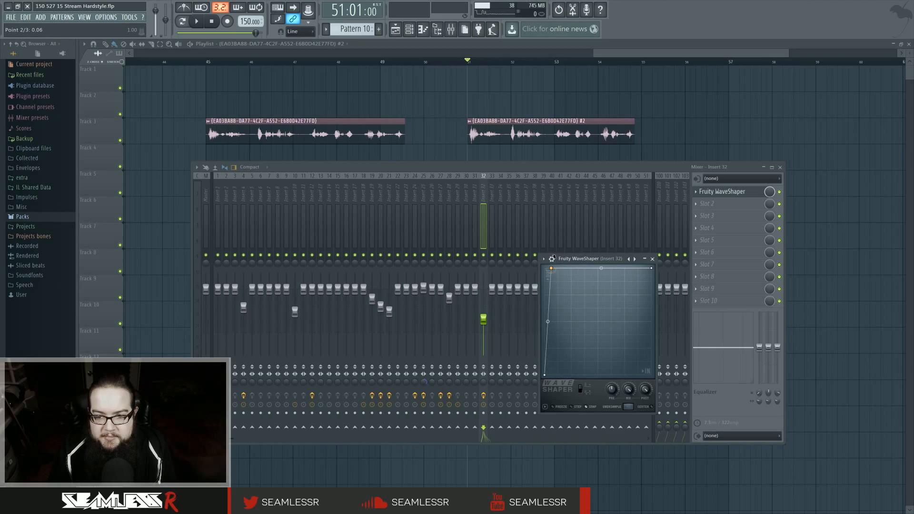
# Soften the WaveShaper clipping slope by moving its clip point to a higher input level, lower Insert 32 to -12.7 dB, and audition the vocal
pyautogui.press('space')
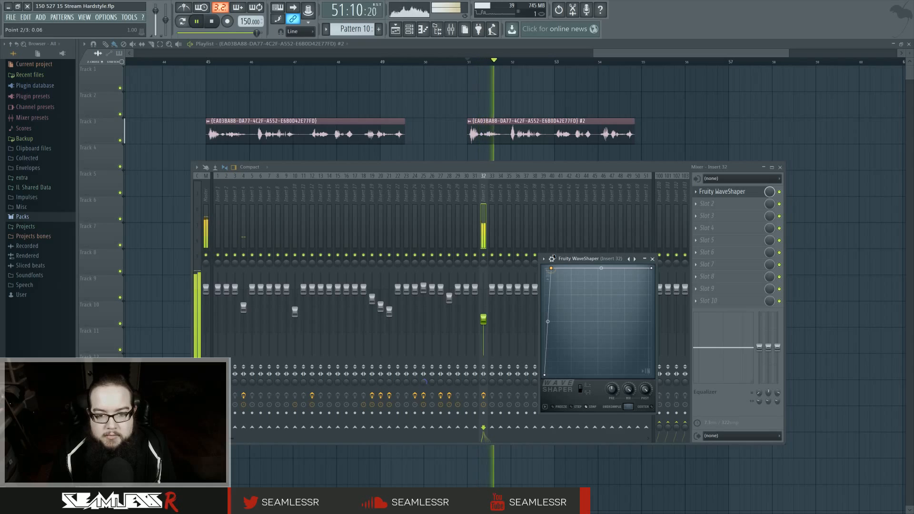
pyautogui.press('space')
pyautogui.moveTo(551, 268)
pyautogui.mouseDown()
pyautogui.moveTo(578, 268)
pyautogui.moveTo(564, 268)
pyautogui.mouseUp()
pyautogui.press('space')
pyautogui.press('space')
pyautogui.moveTo(483, 319); pyautogui.dragTo(484, 322)
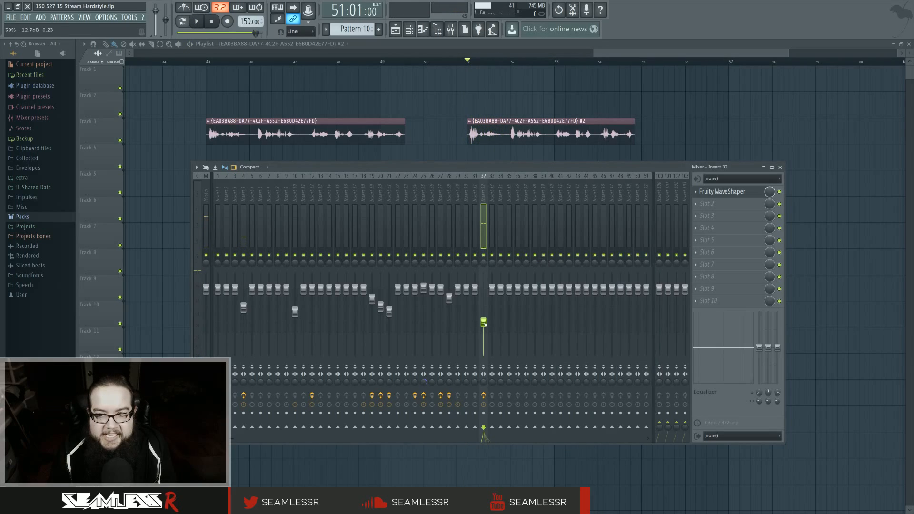
pyautogui.press('space')
pyautogui.press('space')
# Load Maximus ahead of Fruity WaveShaper on Insert 32, play the vocal and move the Maximus window clear of the insert's fader
pyautogui.scroll(-1, 704, 195)
pyautogui.click(696, 192)
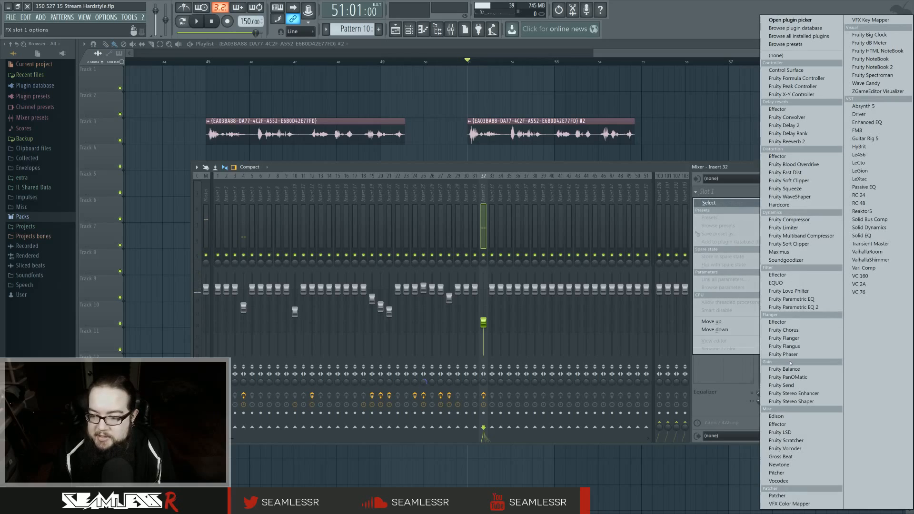
pyautogui.click(786, 252)
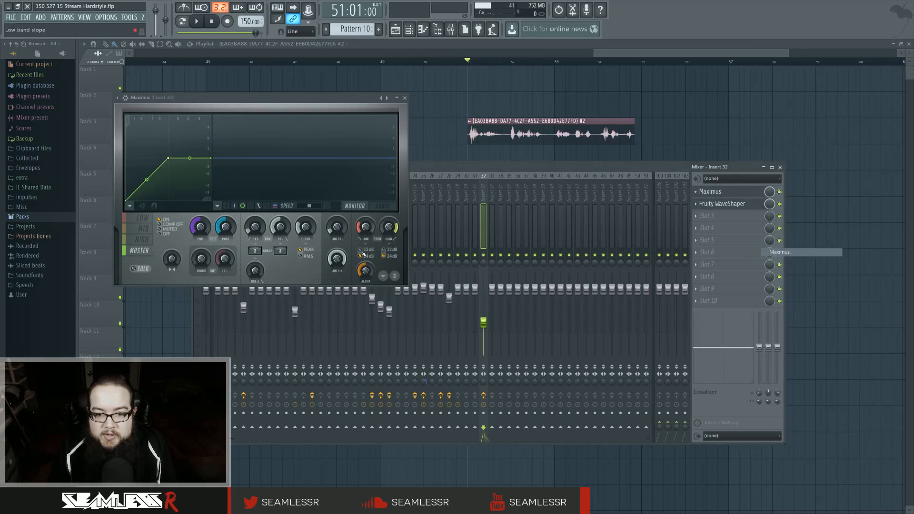
pyautogui.press('space')
pyautogui.moveTo(352, 101); pyautogui.dragTo(689, 147)
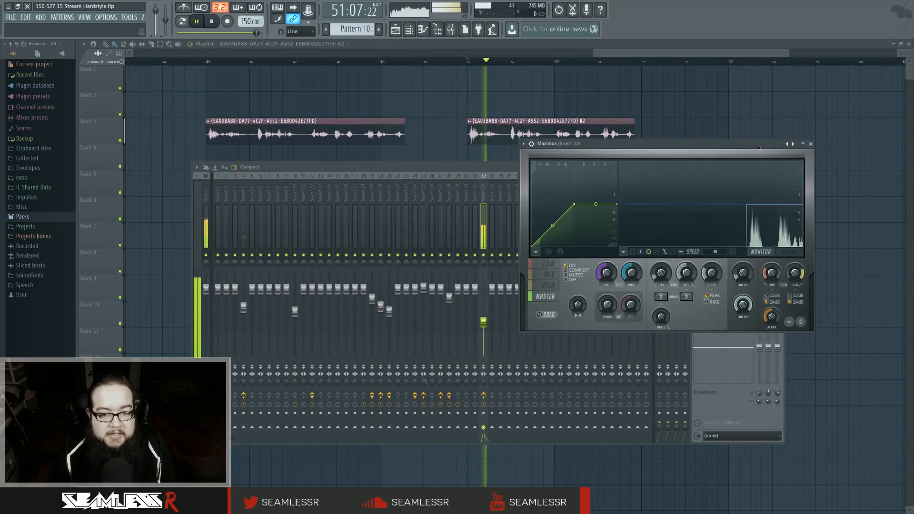
# Raise the Maximus master curve for heavy compression, lower the Insert 32 fader, and set the playback position to 54:11
pyautogui.click(689, 147)
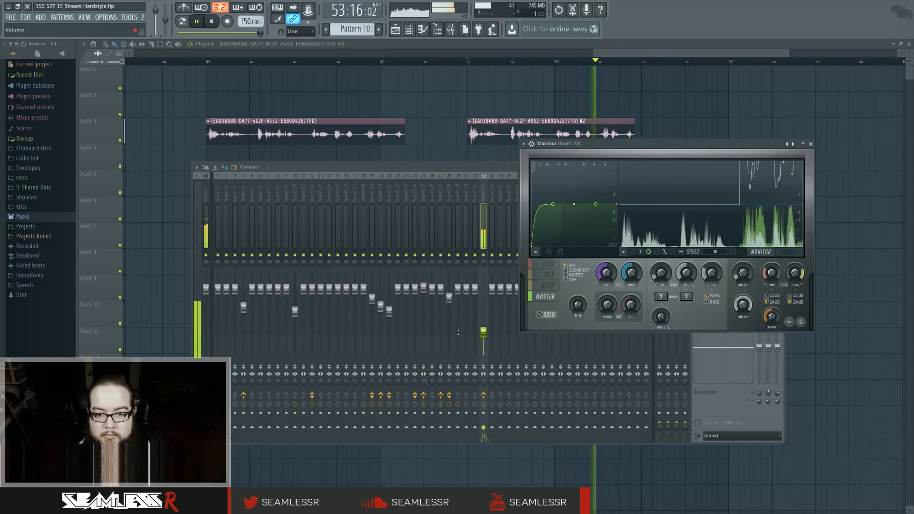
pyautogui.moveTo(483, 333); pyautogui.dragTo(484, 339)
pyautogui.click(588, 148)
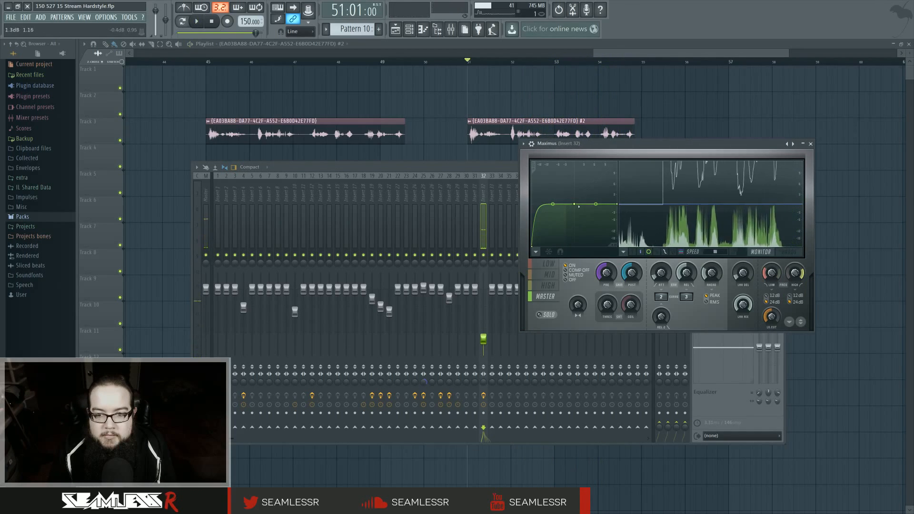
pyautogui.press('space')
pyautogui.click(629, 64)
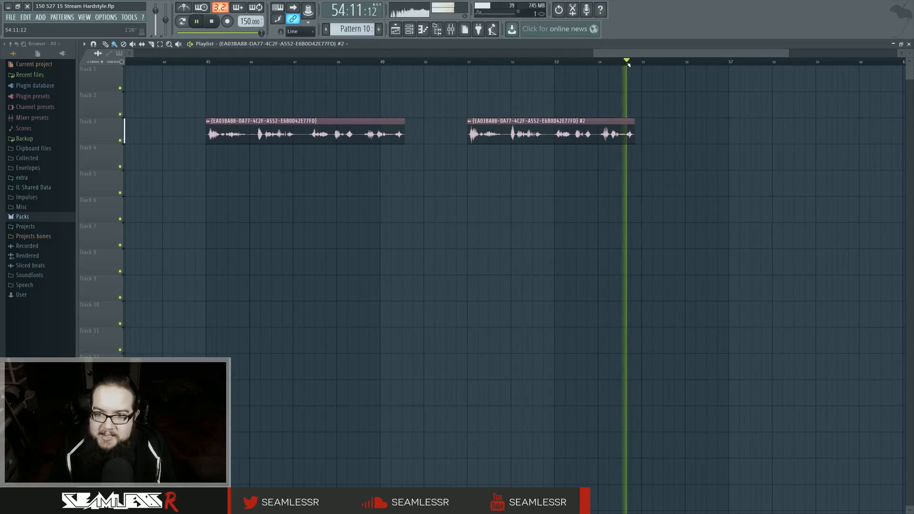
# Load Fruity parametric EQ 2 ahead of Maximus on Insert 32 and change band 4 to a band pass
pyautogui.click(451, 29)
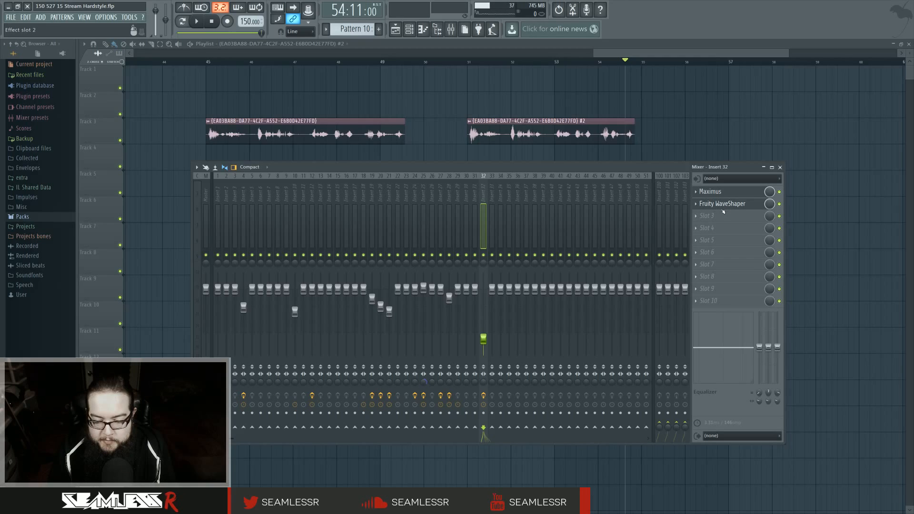
pyautogui.scroll(-1, 714, 194)
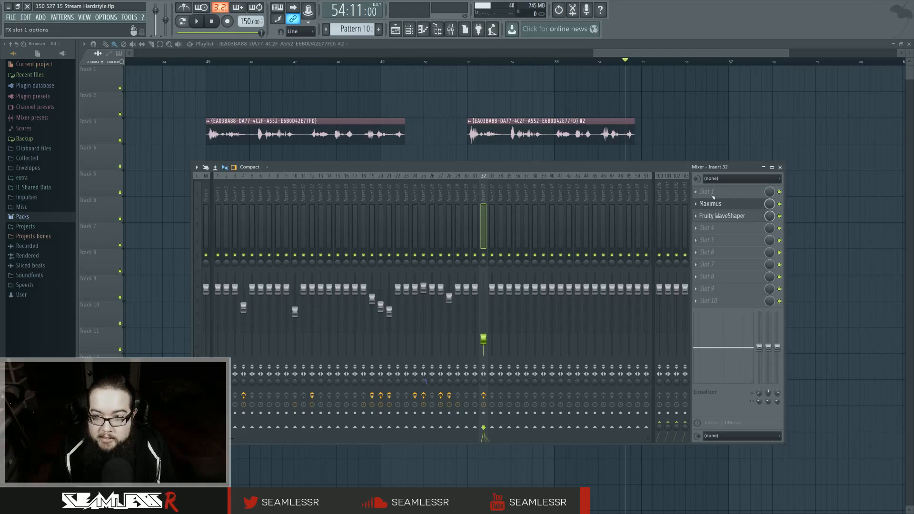
pyautogui.click(712, 194)
pyautogui.click(794, 307)
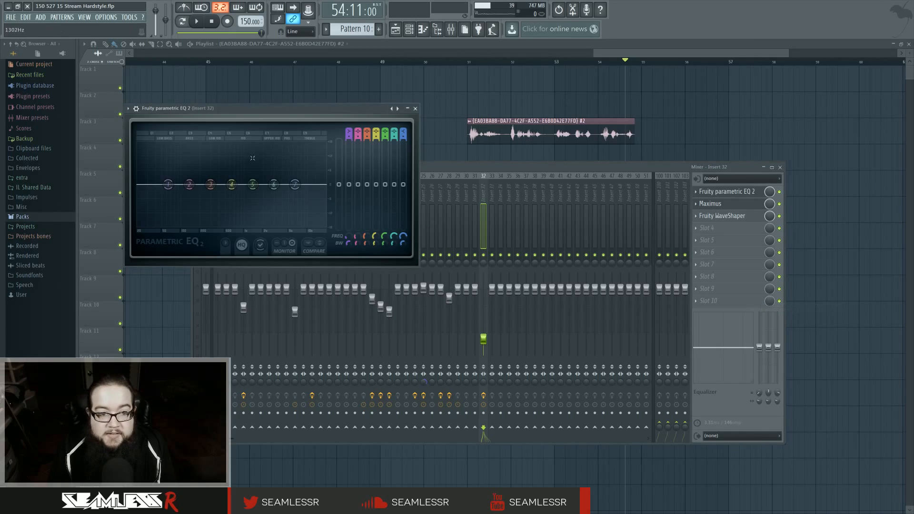
pyautogui.rightClick(231, 185)
pyautogui.moveTo(246, 208)
pyautogui.click(280, 223)
# Move the band-pass filter up to about 1310 Hz while repeatedly playing the end of the vocal
pyautogui.press('space')
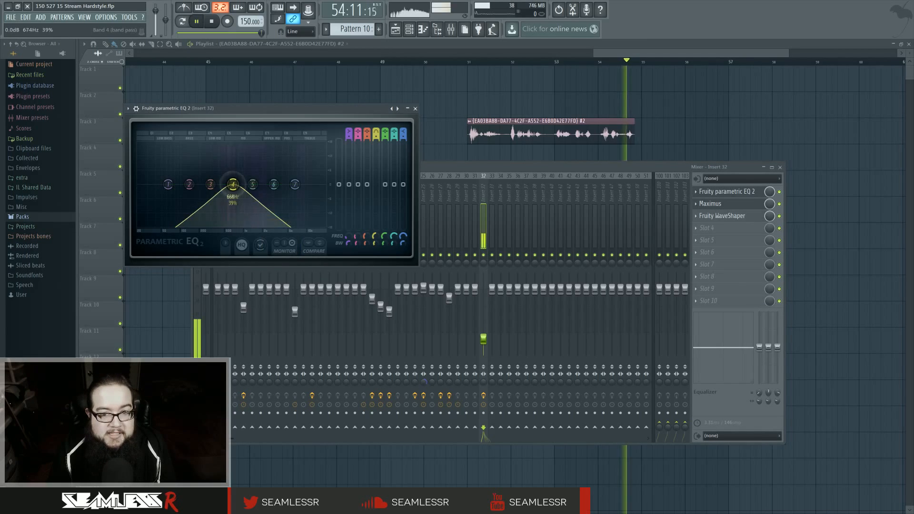
pyautogui.moveTo(232, 184); pyautogui.dragTo(251, 184)
pyautogui.press('space')
pyautogui.press('space')
pyautogui.press('space')
pyautogui.press('space')
pyautogui.press('space')
pyautogui.press('space')
pyautogui.press('space')
pyautogui.press('space')
pyautogui.press('space')
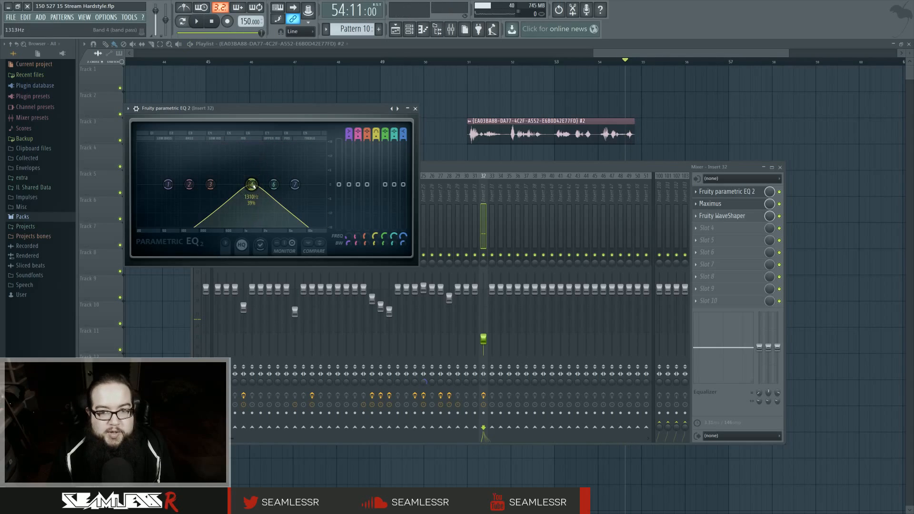
# Return the playback position to bar 51, reopen Insert 32's EQ, and sweep the band-pass filter lower during playback
pyautogui.press('F12')
pyautogui.click(469, 62)
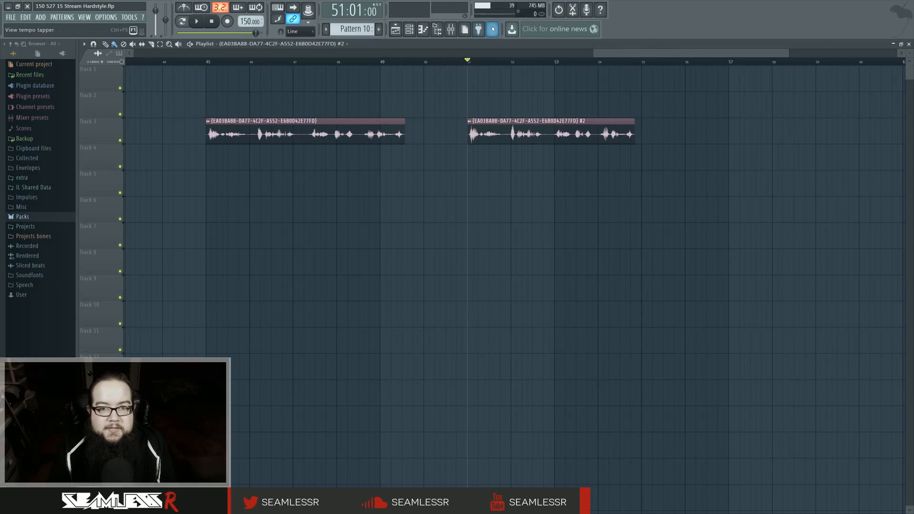
pyautogui.click(450, 29)
pyautogui.click(703, 191)
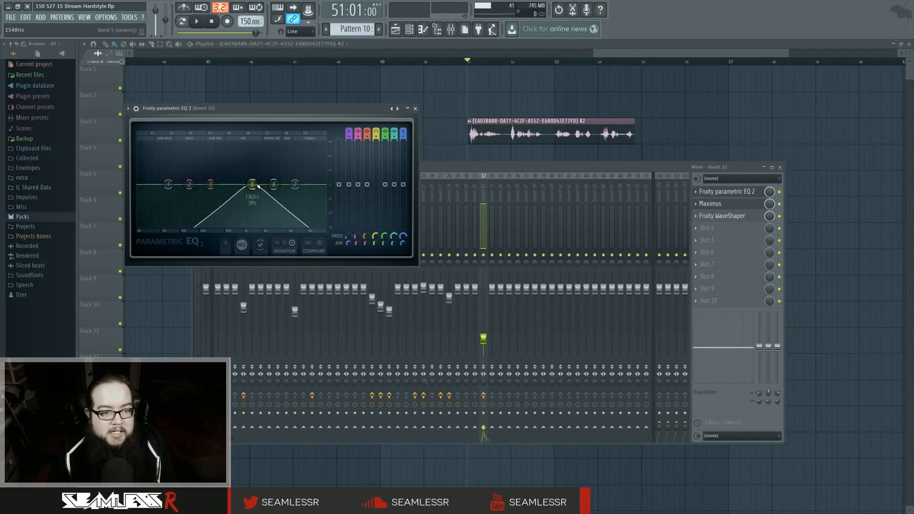
pyautogui.moveTo(251, 184)
pyautogui.mouseDown()
pyautogui.moveTo(218, 186)
pyautogui.moveTo(261, 185)
pyautogui.moveTo(206, 185)
pyautogui.moveTo(282, 184)
pyautogui.moveTo(241, 185)
pyautogui.mouseUp()
pyautogui.press('space')
pyautogui.press('space')
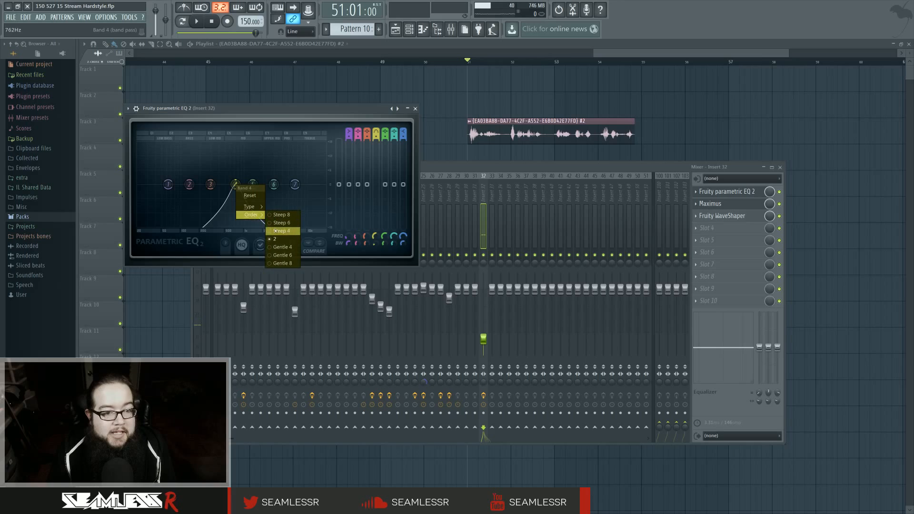
# Set EQ band 4's order to Steep 4 and sweep the narrower band pass back up while auditioning the vocal
pyautogui.click(276, 231)
pyautogui.press('space')
pyautogui.moveTo(235, 184)
pyautogui.mouseDown()
pyautogui.moveTo(300, 184)
pyautogui.moveTo(179, 184)
pyautogui.moveTo(250, 184)
pyautogui.mouseUp()
pyautogui.press('space')
pyautogui.press('space')
pyautogui.press('space')
pyautogui.press('space')
pyautogui.press('space')
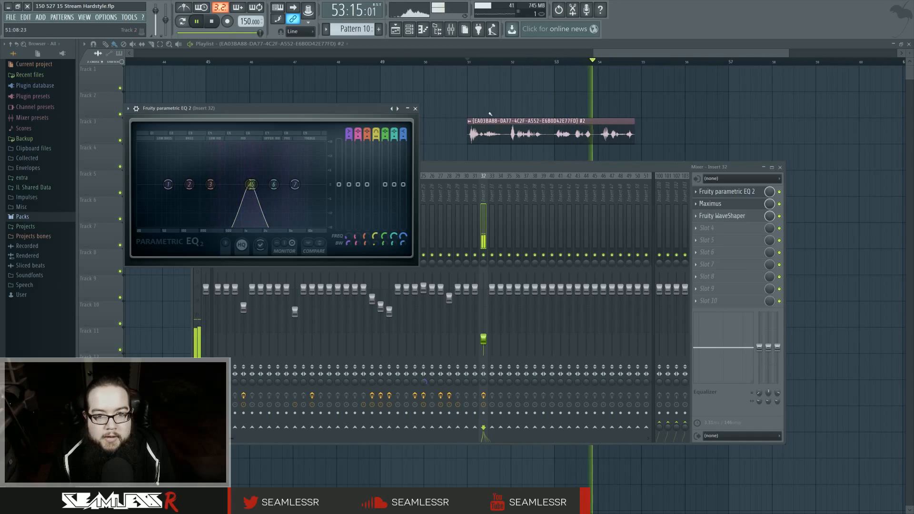
# Open the bar 51 vocal's channel settings, lower its channel pitch, and play the clip
pyautogui.press('space')
pyautogui.press('space')
pyautogui.doubleClick(506, 122)
pyautogui.press('space')
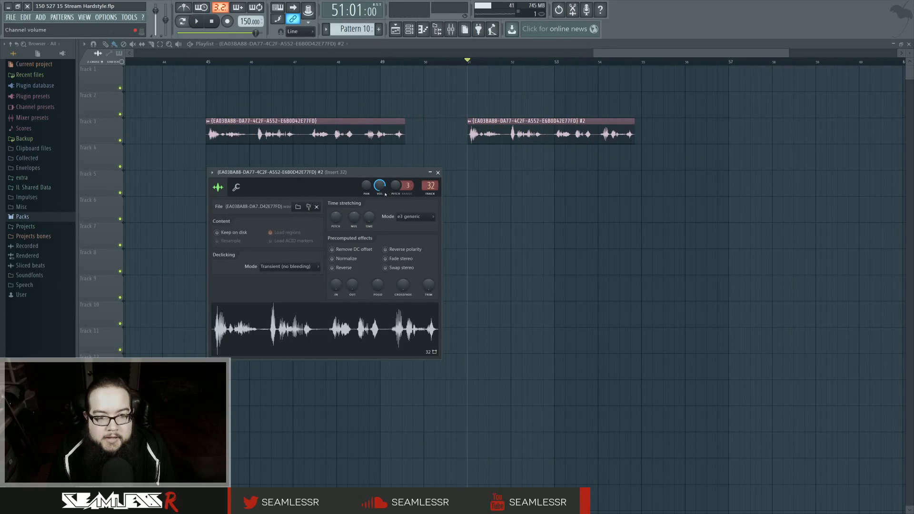
pyautogui.press('space')
pyautogui.moveTo(395, 185); pyautogui.dragTo(395, 224)
pyautogui.press('space')
pyautogui.press('space')
pyautogui.press('space')
pyautogui.press('space')
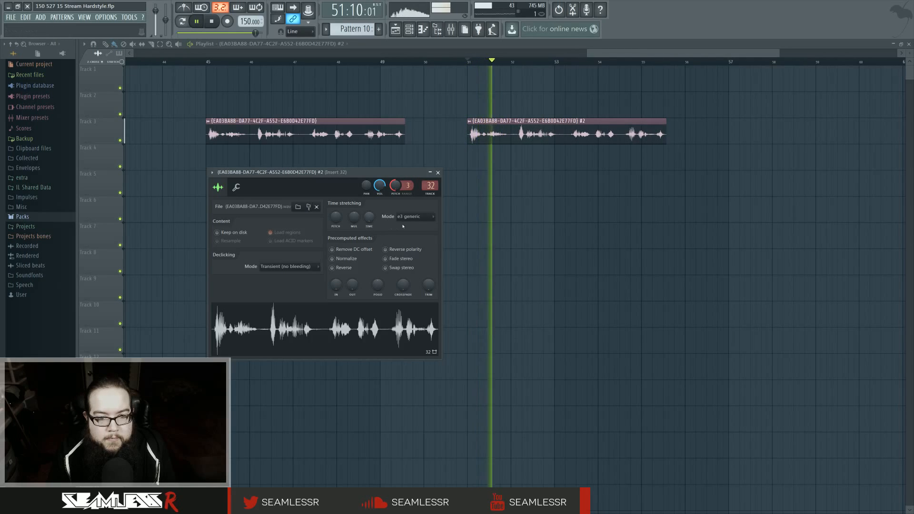
# Audition the pitched-down vocal and switch its time-stretching mode to e3 mono
pyautogui.press('space')
pyautogui.press('space')
pyautogui.press('space')
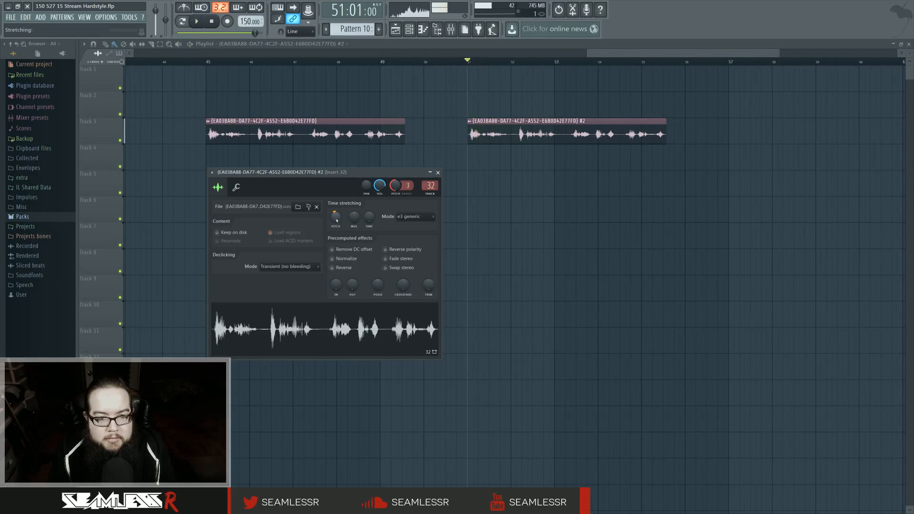
pyautogui.press('space')
pyautogui.click(412, 216)
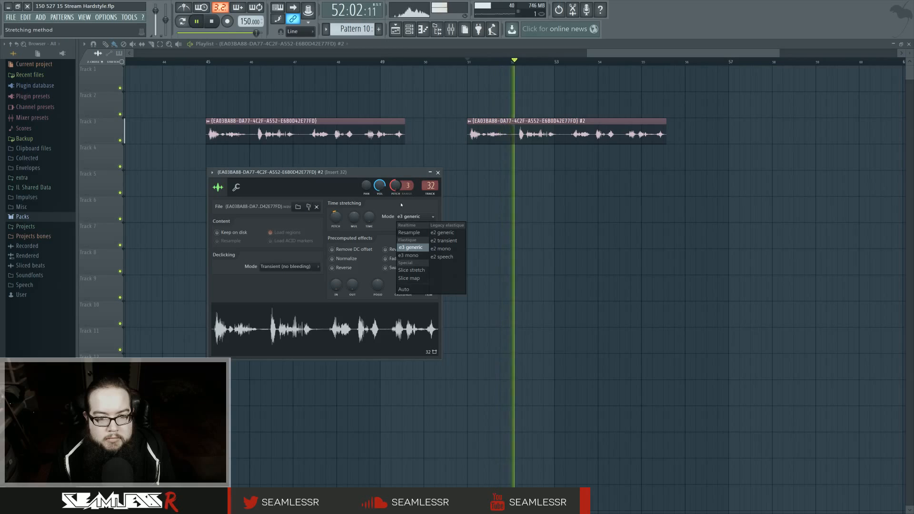
pyautogui.click(409, 219)
pyautogui.press('space')
pyautogui.click(410, 219)
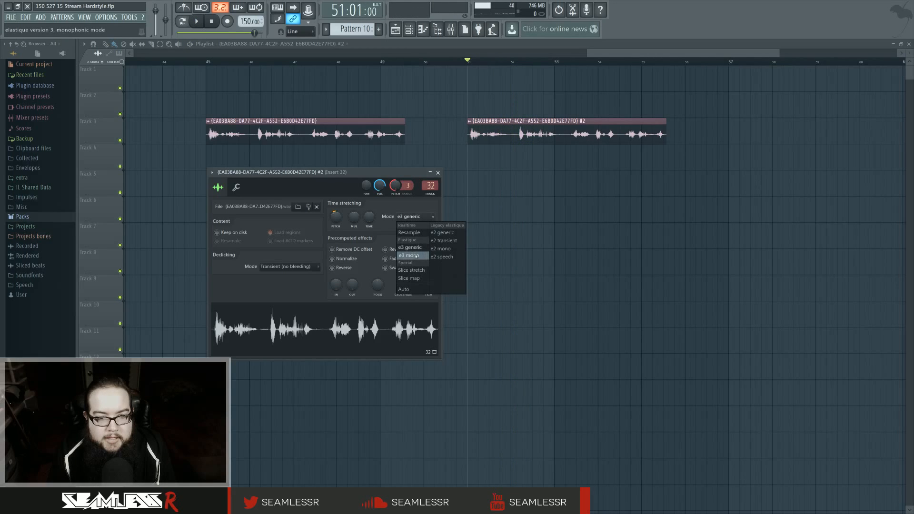
pyautogui.click(417, 257)
# Raise the vocal's time-stretching pitch, set its channel pitch range to 5 semitones, and replay the clip
pyautogui.press('space')
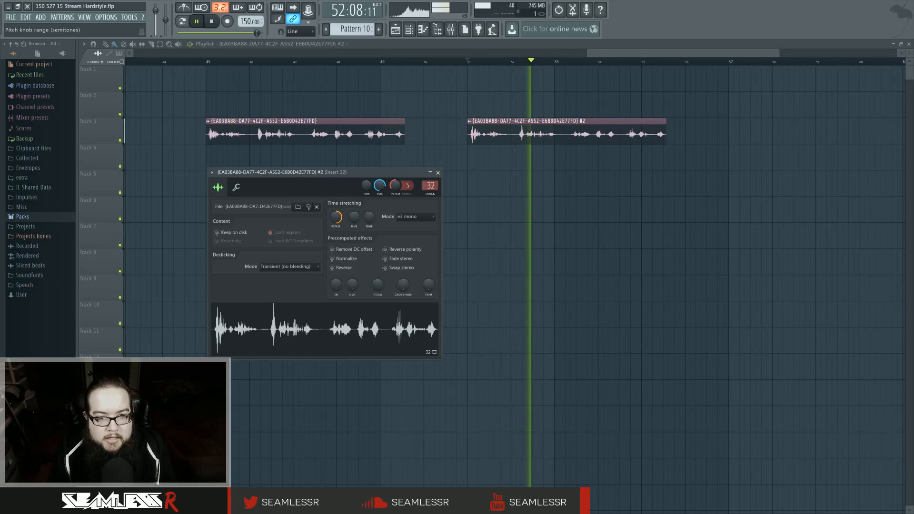
pyautogui.moveTo(408, 185); pyautogui.dragTo(408, 177)
pyautogui.press('space')
pyautogui.press('space')
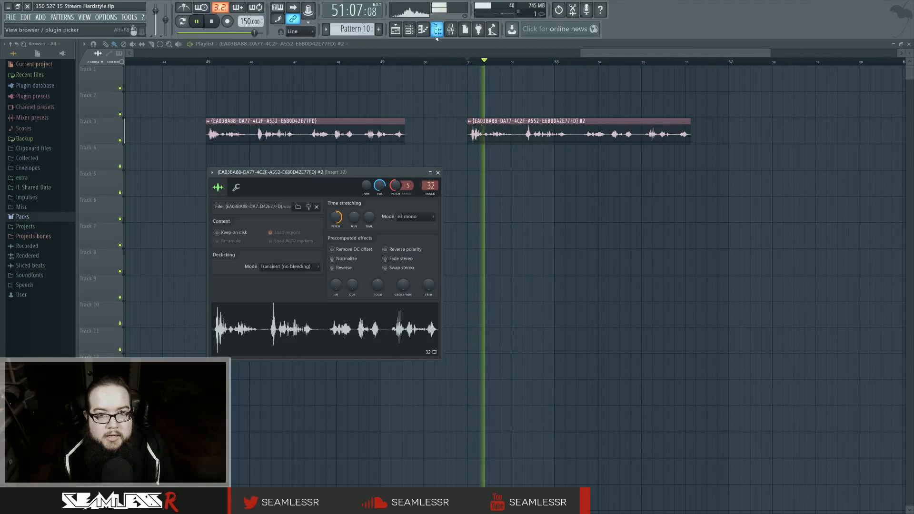
# Reopen the Insert 32 EQ and sweep the narrow band pass over the repitched vocal during playback
pyautogui.press('F9')
pyautogui.press('space')
pyautogui.click(716, 194)
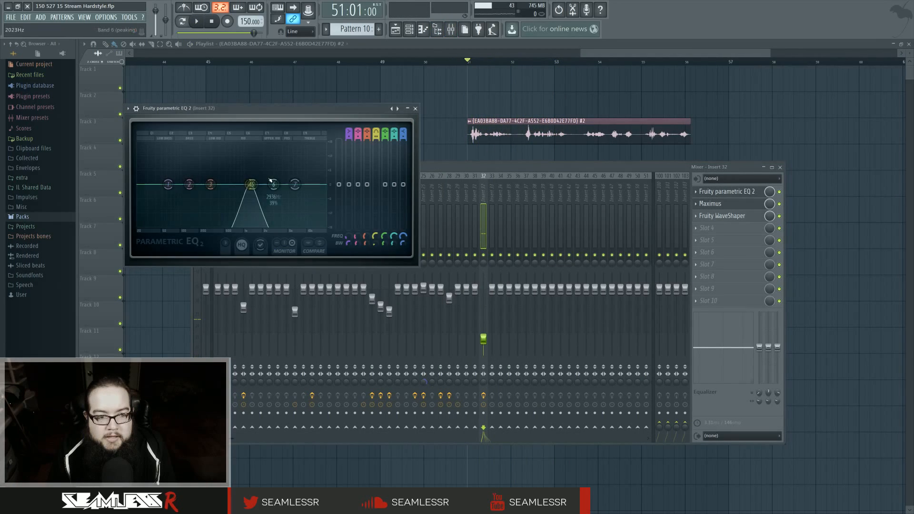
pyautogui.press('space')
pyautogui.moveTo(251, 184)
pyautogui.mouseDown()
pyautogui.moveTo(285, 185)
pyautogui.moveTo(144, 184)
pyautogui.moveTo(255, 184)
pyautogui.moveTo(247, 185)
pyautogui.mouseUp()
pyautogui.press('space')
pyautogui.press('space')
pyautogui.press('space')
# Reset the bar 51 vocal's time-stretching pitch to its default and play the clip
pyautogui.doubleClick(507, 136)
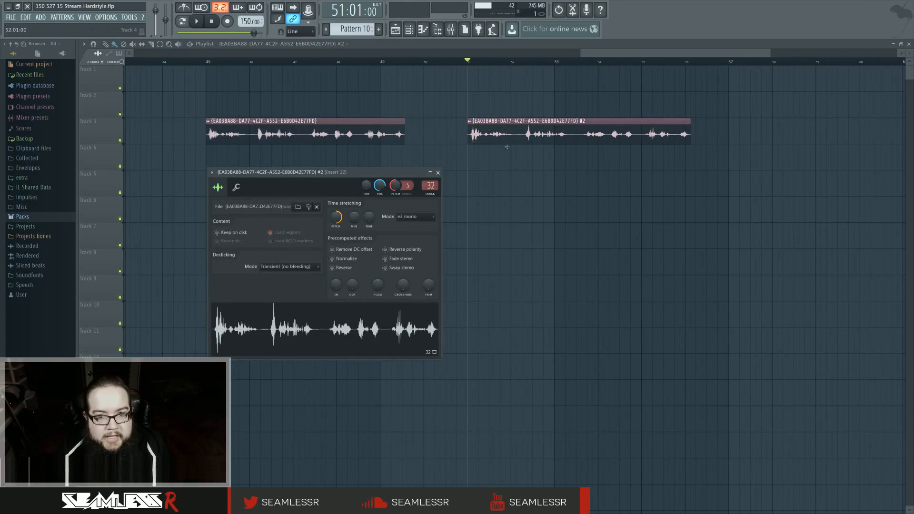
pyautogui.press('space')
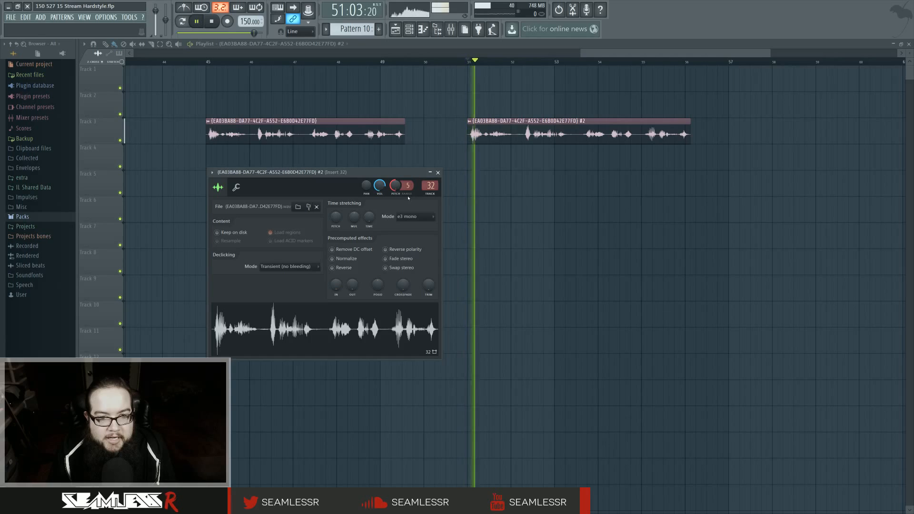
pyautogui.click(451, 29)
pyautogui.press('space')
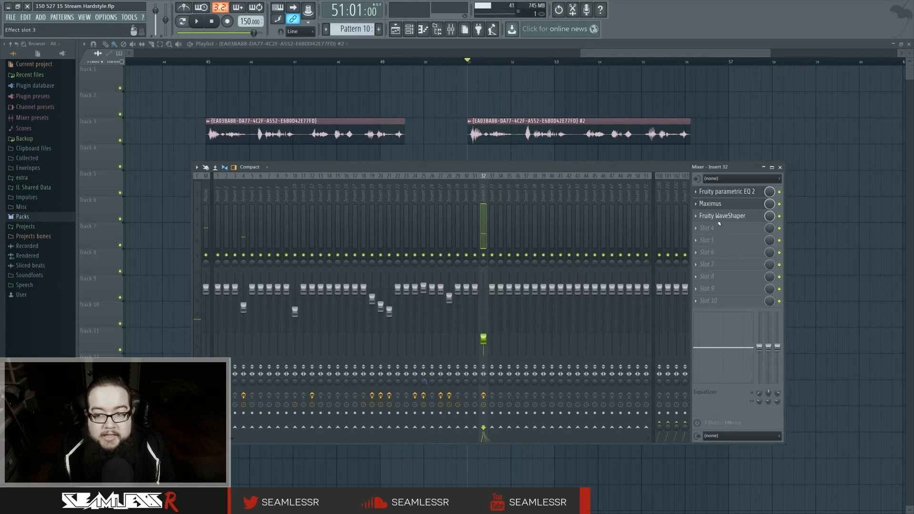
# Load ValhallaRoom into slot 4 of Insert 32 with its mix at 40.1%, and play the vocal from 52:07
pyautogui.click(719, 224)
pyautogui.click(884, 252)
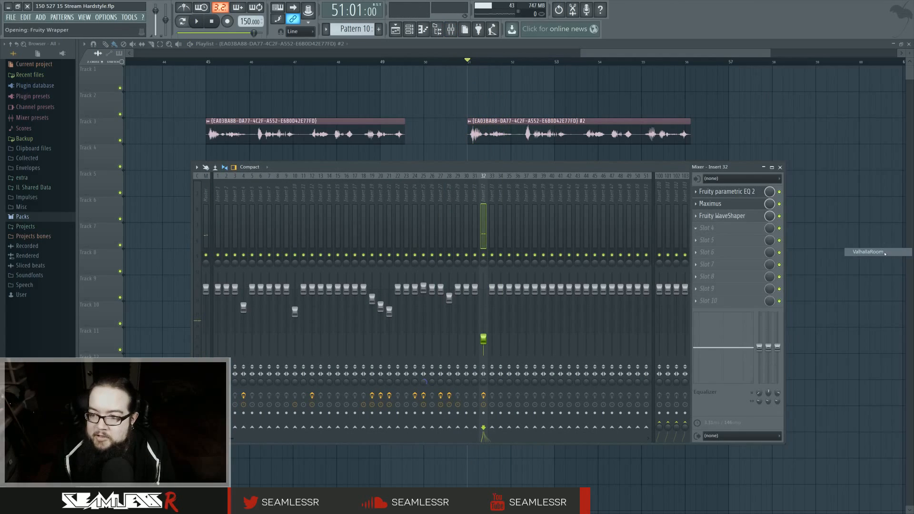
pyautogui.press('space')
pyautogui.press('space')
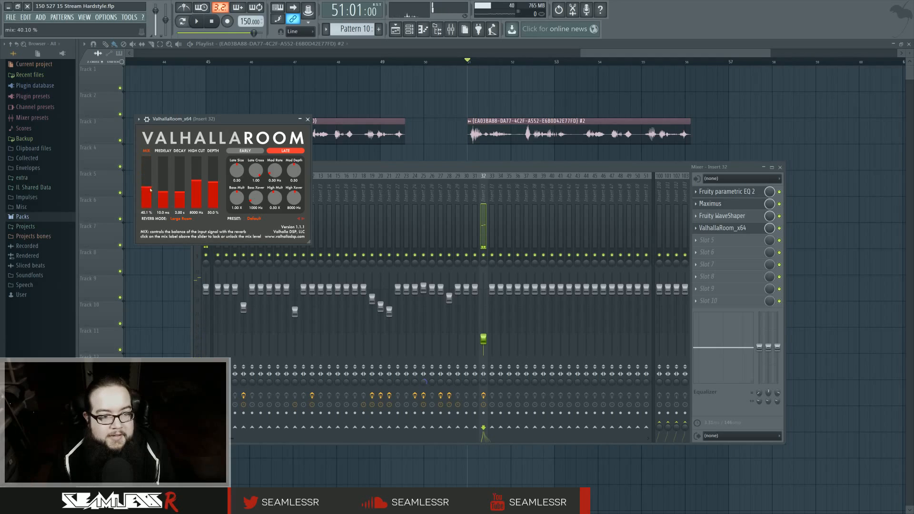
pyautogui.moveTo(520, 61)
pyautogui.mouseDown()
pyautogui.moveTo(506, 61)
pyautogui.moveTo(528, 59)
pyautogui.mouseUp()
pyautogui.press('space')
# Reopen the EQ and sweep its band pass down to about 806 Hz and up to about 1322 Hz while auditioning the vocal with reverb
pyautogui.press('F9')
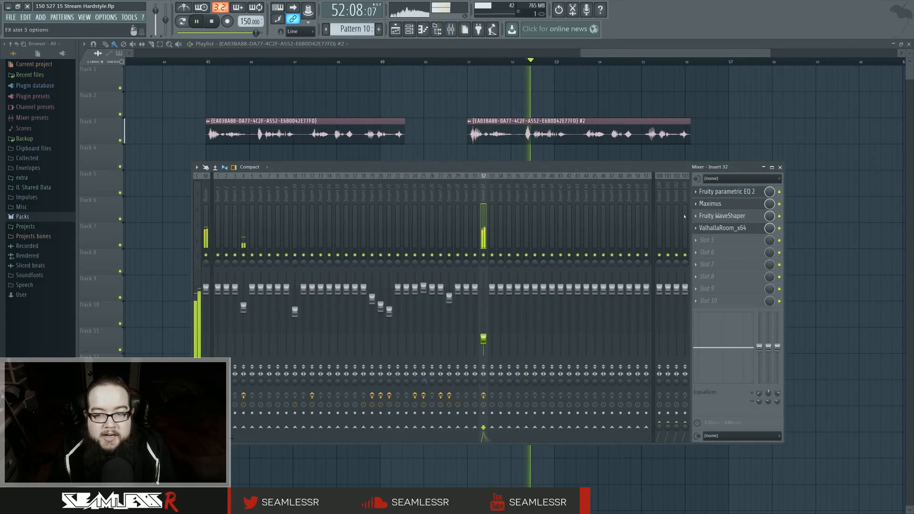
pyautogui.click(728, 192)
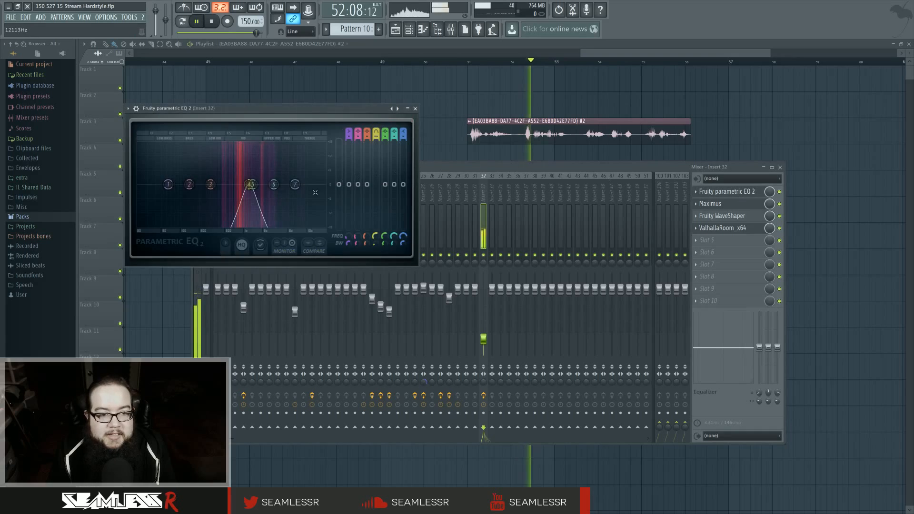
pyautogui.moveTo(268, 185); pyautogui.dragTo(240, 185)
pyautogui.press('space')
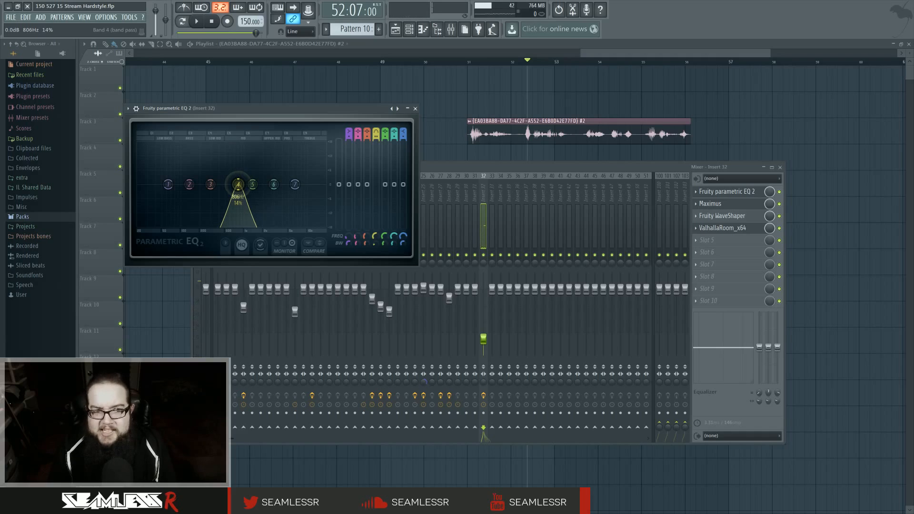
pyautogui.press('space')
pyautogui.moveTo(238, 184)
pyautogui.mouseDown()
pyautogui.moveTo(267, 184)
pyautogui.moveTo(252, 185)
pyautogui.mouseUp()
pyautogui.press('space')
pyautogui.press('space')
pyautogui.press('space')
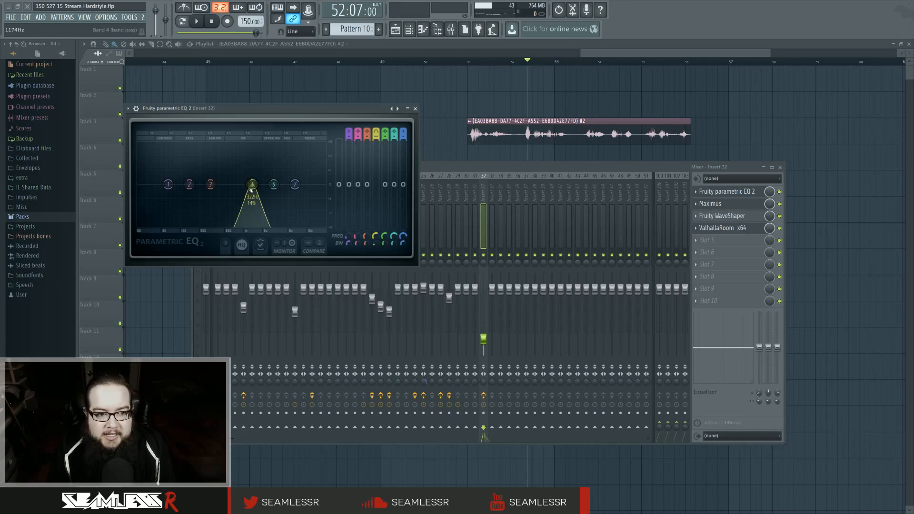
pyautogui.moveTo(252, 186); pyautogui.dragTo(253, 185)
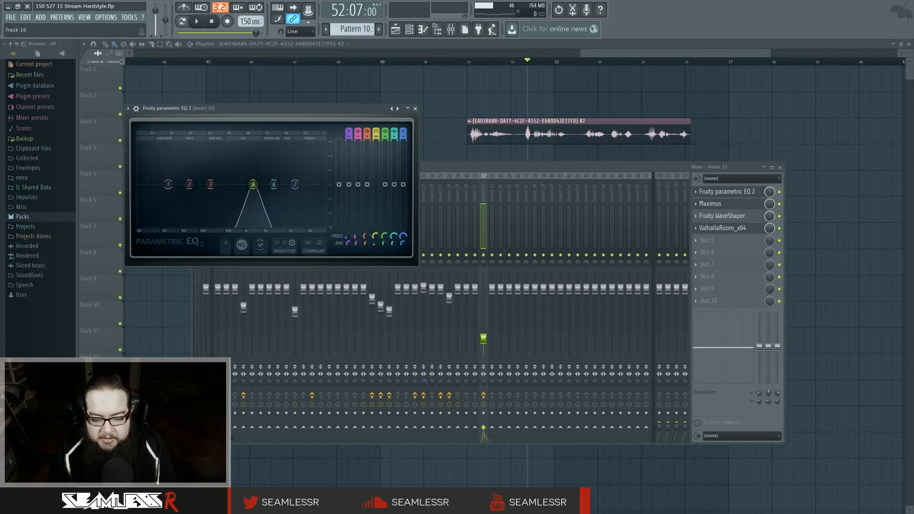
# Close the mixer and sweep the EQ's band 4 band pass lower while repeatedly auditioning the vocal from 52:07
pyautogui.click(498, 170)
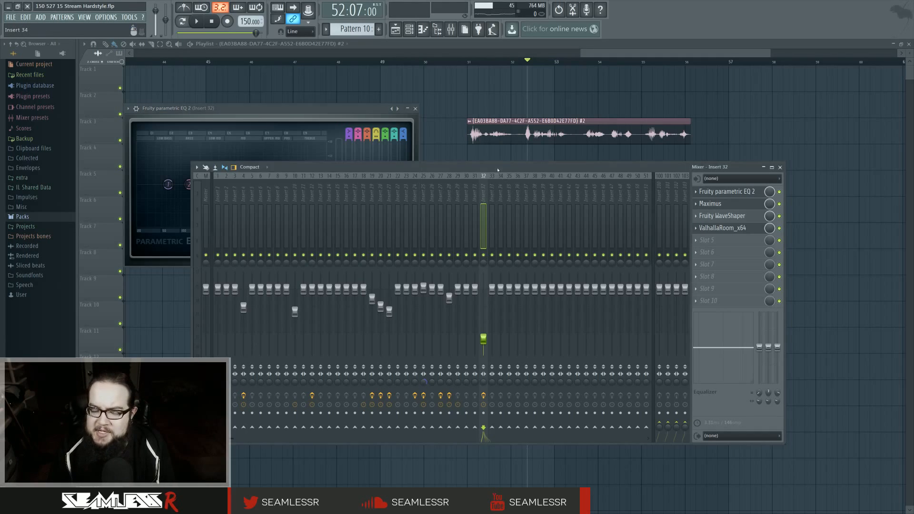
pyautogui.click(780, 168)
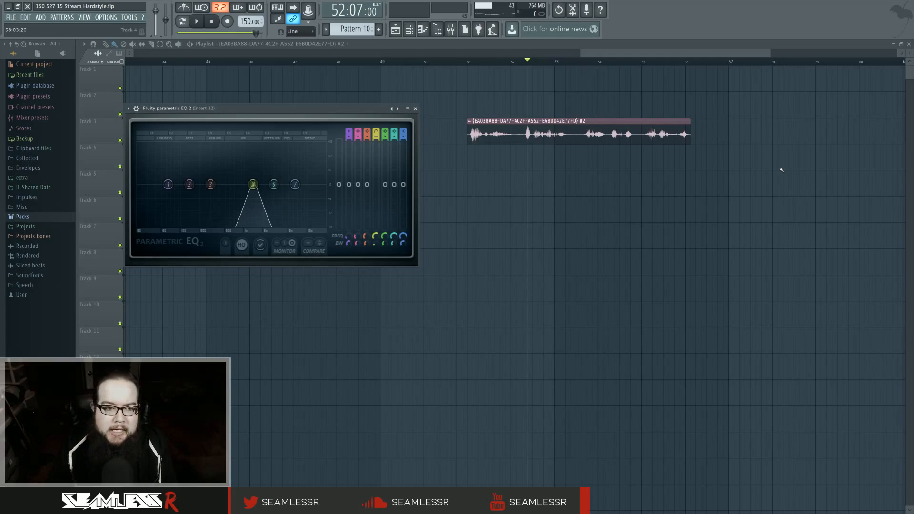
pyautogui.moveTo(253, 184); pyautogui.dragTo(228, 185)
pyautogui.press('space')
pyautogui.press('space')
pyautogui.press('space')
pyautogui.press('space')
pyautogui.press('space')
pyautogui.press('space')
pyautogui.press('space')
pyautogui.press('space')
pyautogui.press('space')
pyautogui.press('space')
pyautogui.press('space')
pyautogui.press('space')
pyautogui.press('space')
pyautogui.press('space')
pyautogui.press('space')
pyautogui.press('space')
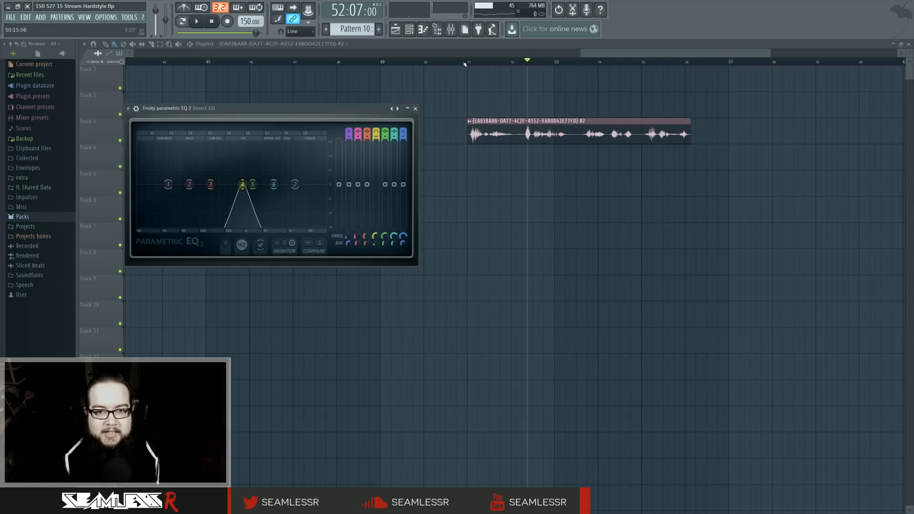
# Play the vocal from the start of bar 51 while sweeping the Insert 32 EQ's band pass around 1156 Hz
pyautogui.click(416, 109)
pyautogui.click(468, 61)
pyautogui.press('F6')
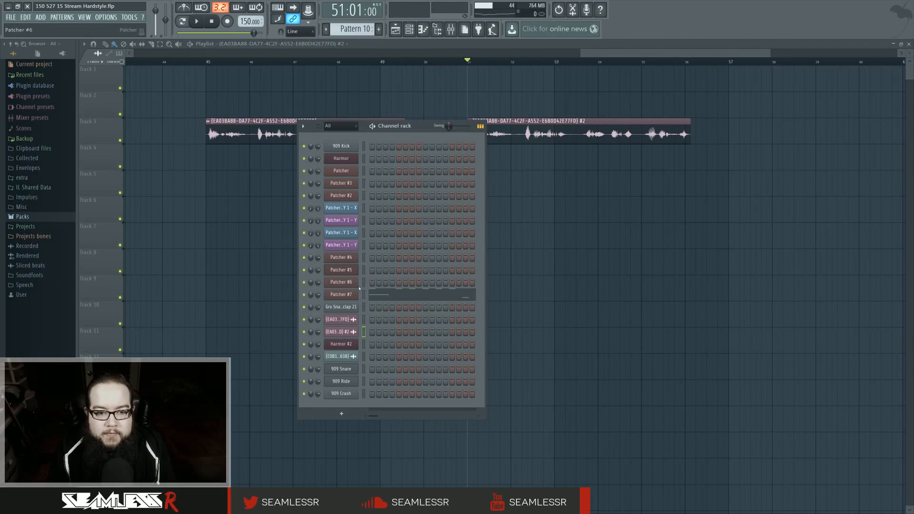
pyautogui.click(727, 192)
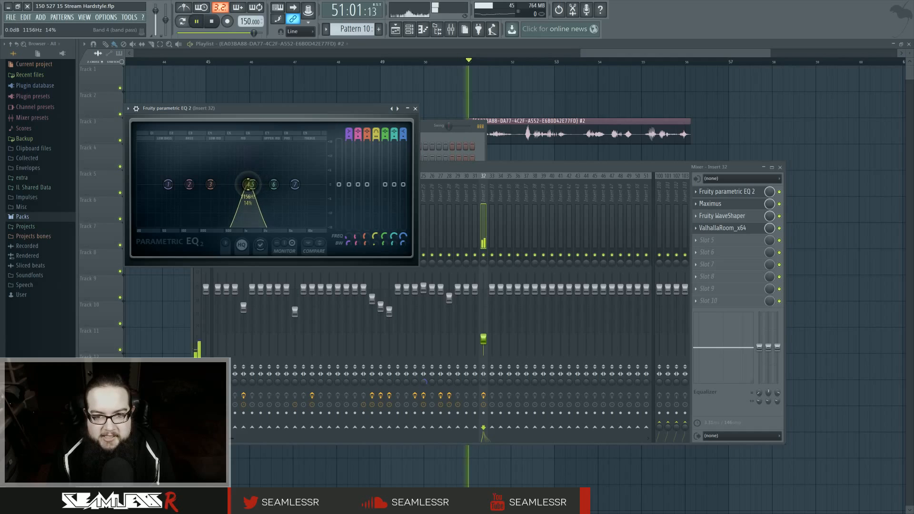
pyautogui.moveTo(248, 184)
pyautogui.mouseDown()
pyautogui.moveTo(164, 185)
pyautogui.moveTo(314, 185)
pyautogui.moveTo(233, 184)
pyautogui.moveTo(274, 184)
pyautogui.moveTo(242, 185)
pyautogui.mouseUp()
pyautogui.press('space')
pyautogui.press('space')
pyautogui.press('space')
pyautogui.press('space')
pyautogui.press('space')
pyautogui.press('space')
pyautogui.press('space')
pyautogui.press('space')
pyautogui.press('space')
pyautogui.press('space')
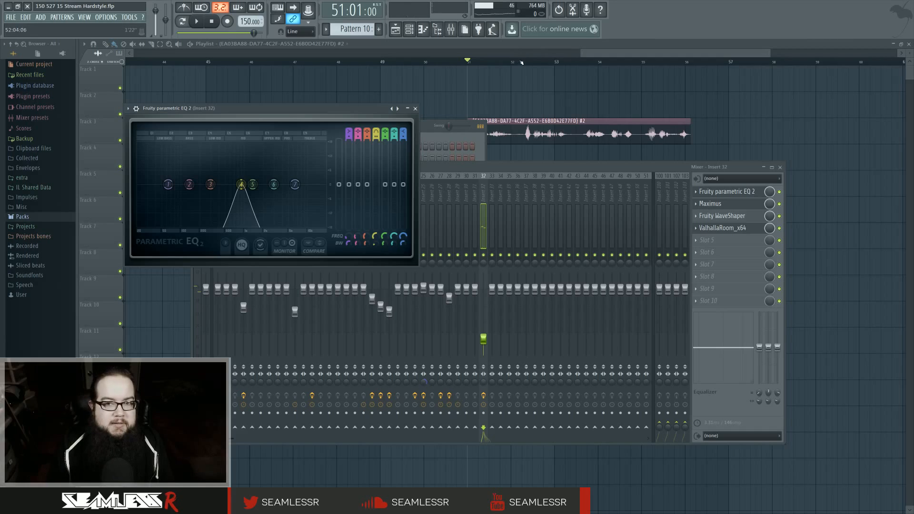
# Play the vocal from 53:13 while sweeping the Insert 32 EQ's band pass down to about 505 Hz
pyautogui.click(522, 63)
pyautogui.moveTo(581, 62); pyautogui.dragTo(587, 62)
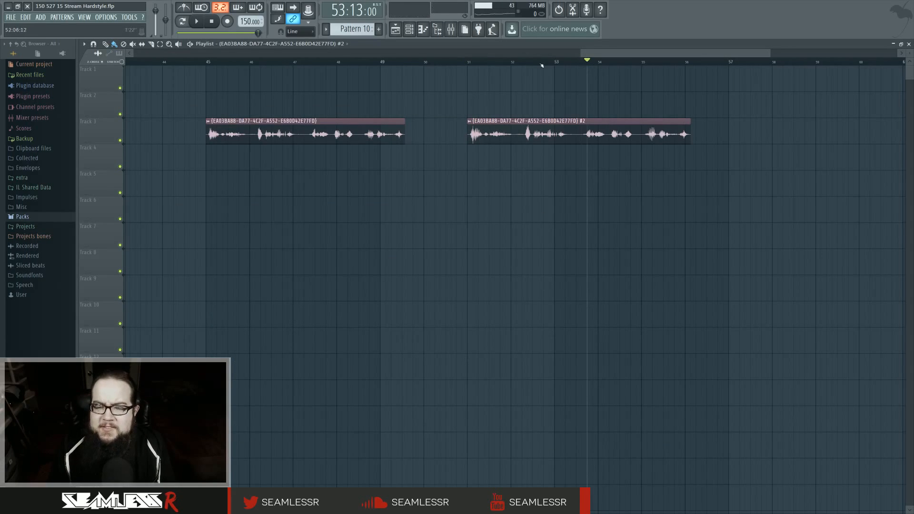
pyautogui.click(450, 29)
pyautogui.click(727, 192)
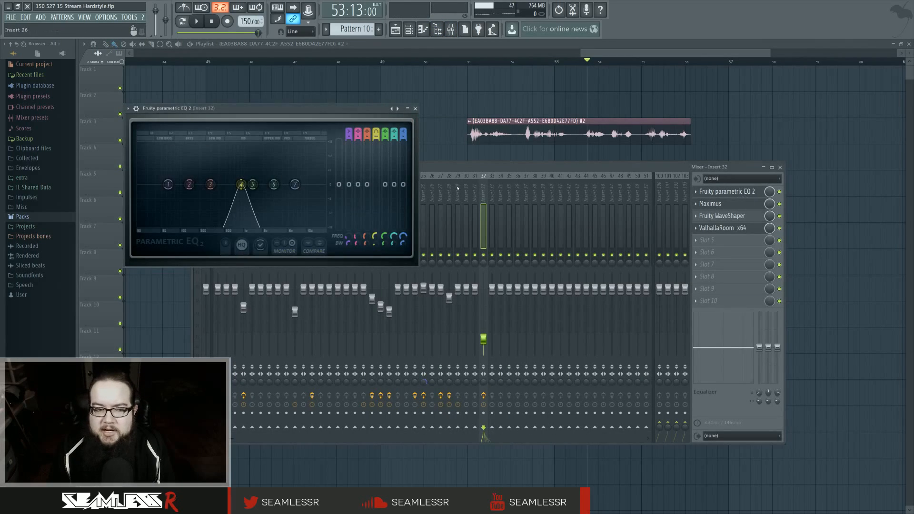
pyautogui.press('space')
pyautogui.moveTo(246, 184)
pyautogui.mouseDown()
pyautogui.moveTo(221, 184)
pyautogui.moveTo(236, 184)
pyautogui.mouseUp()
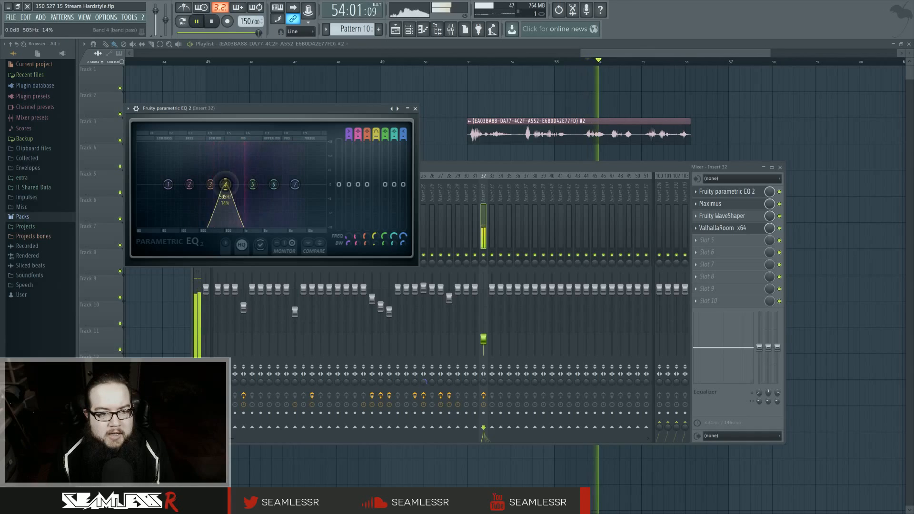
pyautogui.press('space')
# In ValhallaRoom, raise the depth, set the predelay to 1.0 ms, lengthen the decay, and choose the Dense Room reverb mode
pyautogui.click(723, 228)
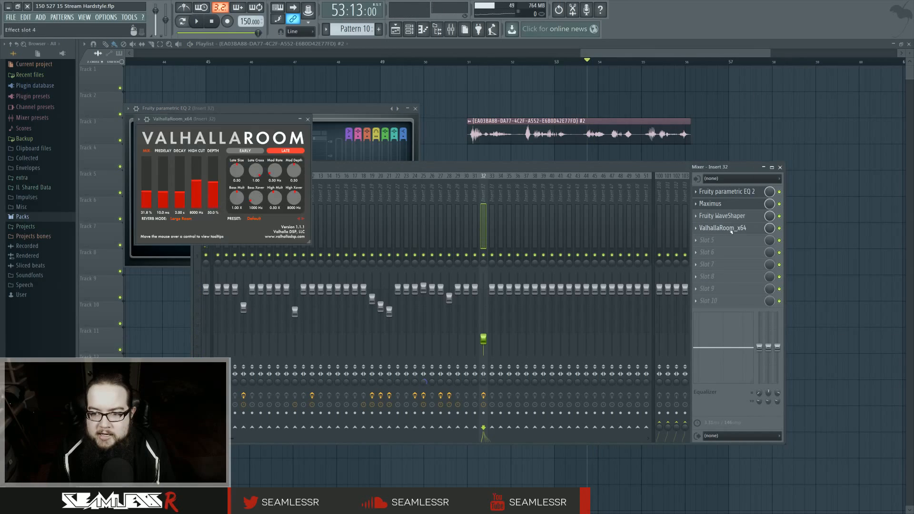
pyautogui.moveTo(255, 120); pyautogui.dragTo(488, 212)
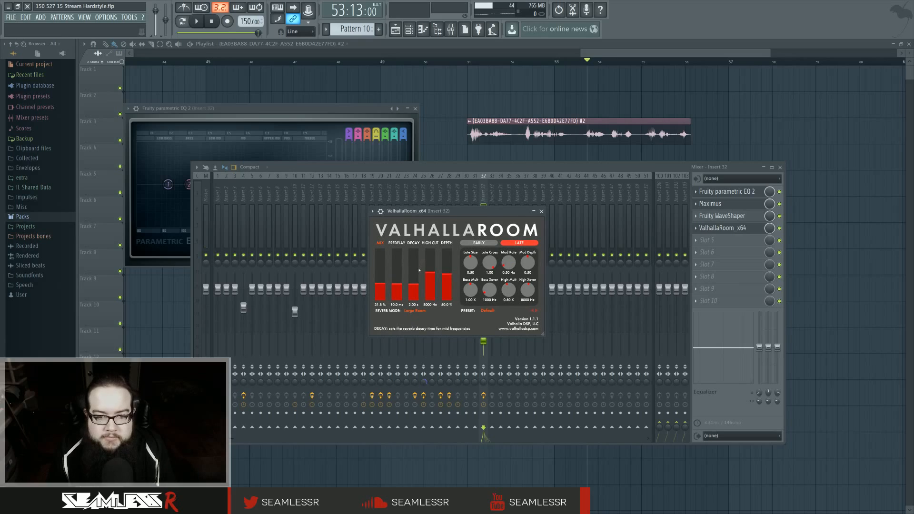
pyautogui.moveTo(447, 275); pyautogui.dragTo(448, 270)
pyautogui.moveTo(397, 283); pyautogui.dragTo(397, 292)
pyautogui.moveTo(413, 284); pyautogui.dragTo(413, 274)
pyautogui.click(414, 311)
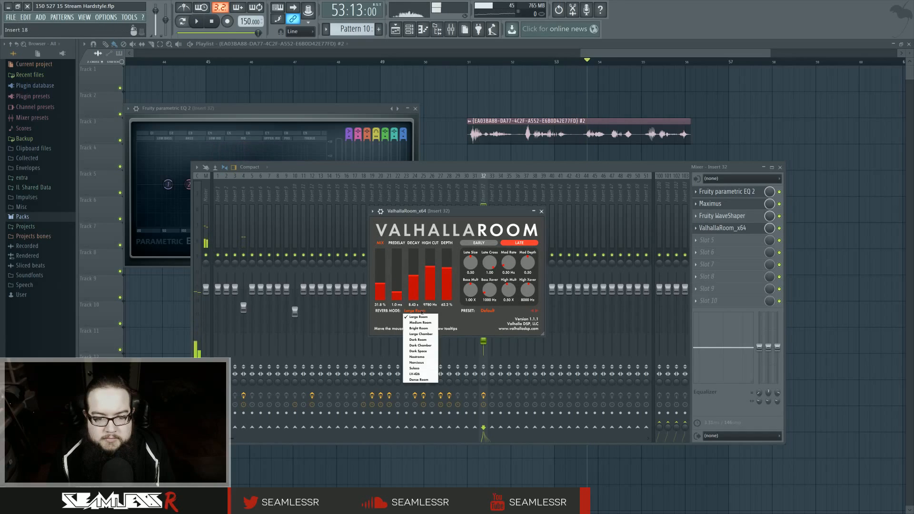
pyautogui.click(419, 379)
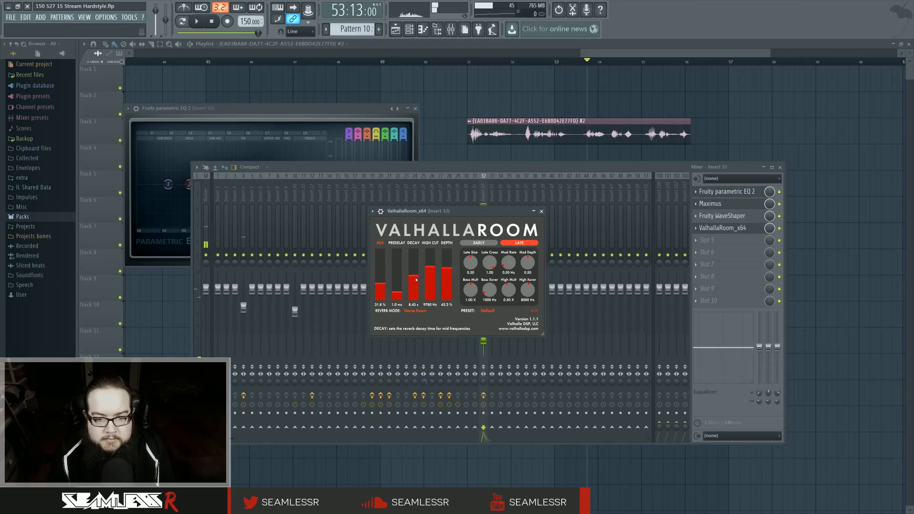
# Lower ValhallaRoom's high cut to about 8370 Hz, predelay to 0.4 ms and decay to 5.45 s while auditioning the vocal
pyautogui.moveTo(431, 270); pyautogui.dragTo(432, 276)
pyautogui.press('space')
pyautogui.press('space')
pyautogui.press('space')
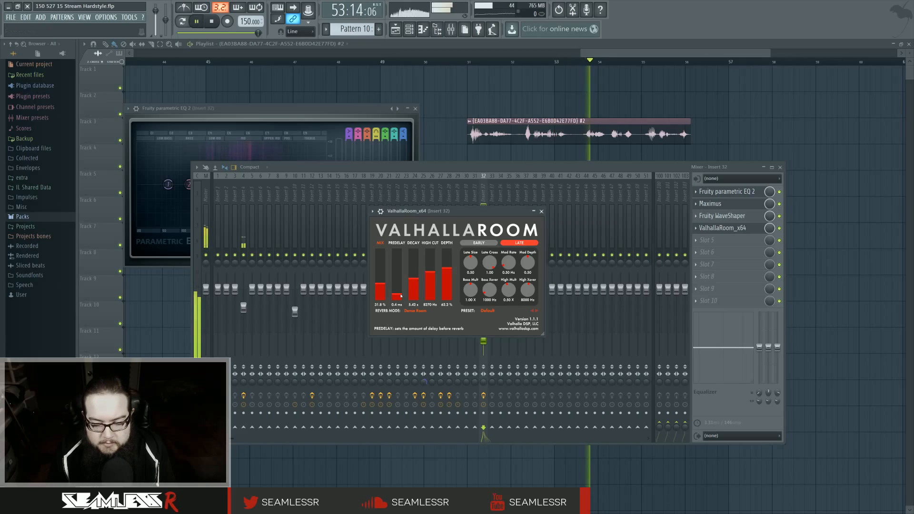
pyautogui.press('space')
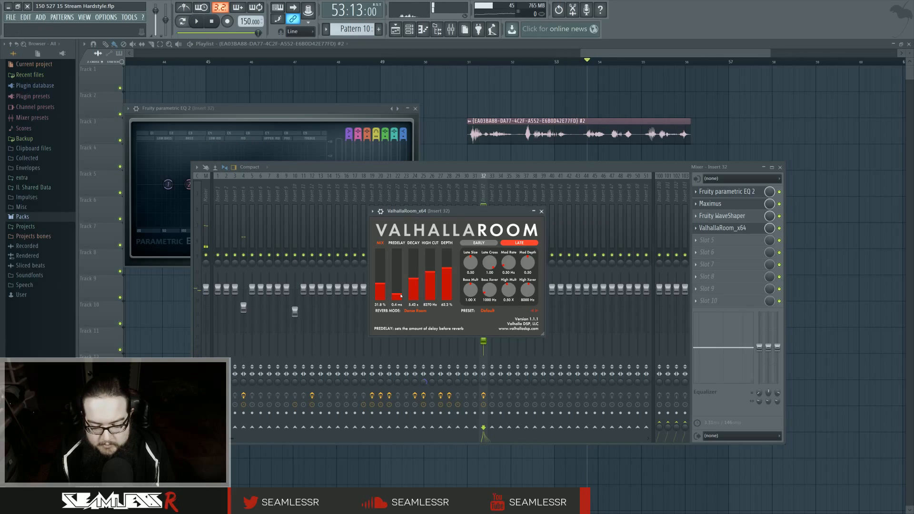
pyautogui.press('space')
pyautogui.press('space')
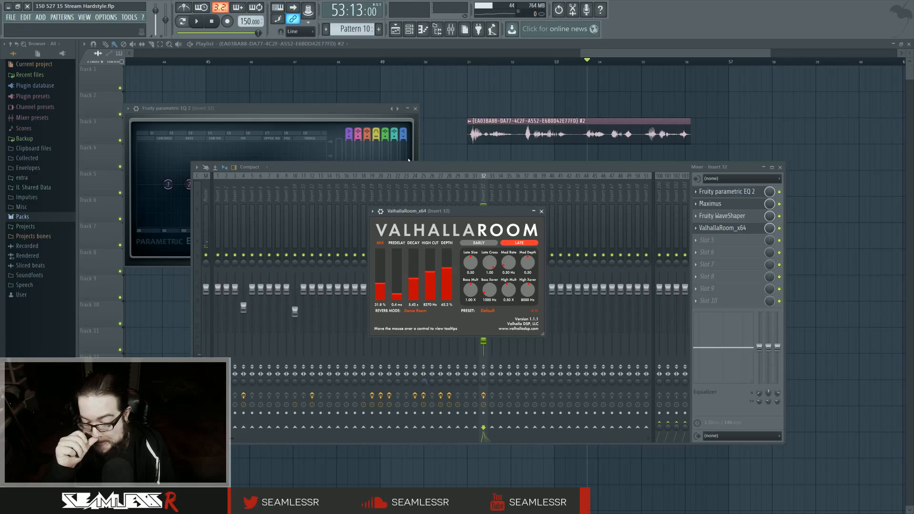
# Move the EQ window clear of the reverb, narrow band 4 to 9%, and sweep its frequency during playback
pyautogui.moveTo(359, 108); pyautogui.dragTo(755, 185)
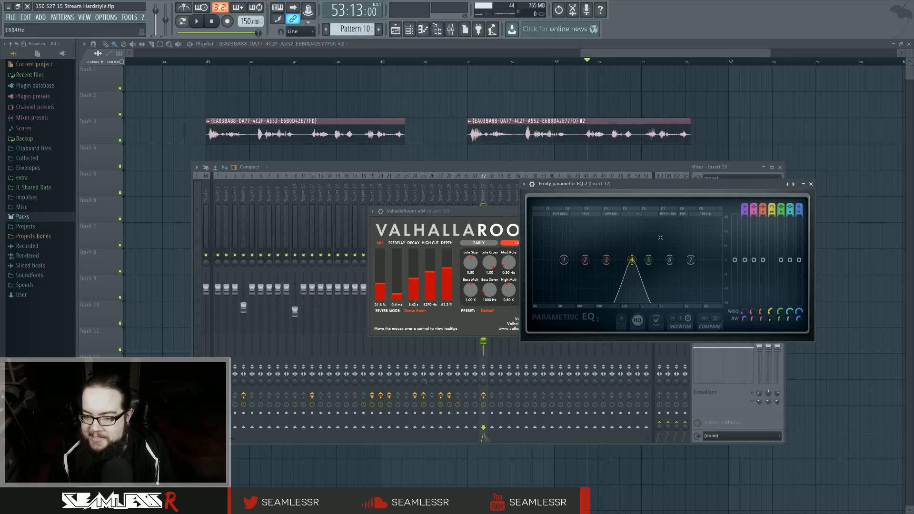
pyautogui.moveTo(632, 259)
pyautogui.mouseDown()
pyautogui.moveTo(616, 260)
pyautogui.moveTo(643, 260)
pyautogui.moveTo(616, 260)
pyautogui.mouseUp()
pyautogui.scroll(-2, 631, 260)
pyautogui.press('space')
pyautogui.press('space')
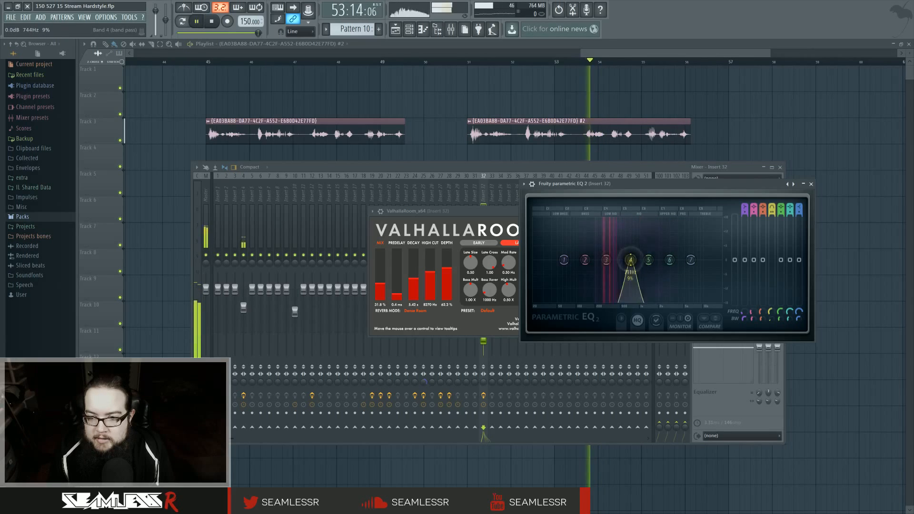
# Move ValhallaRoom down to slot 5 of Insert 32, leaving slot 4 empty
pyautogui.click(737, 171)
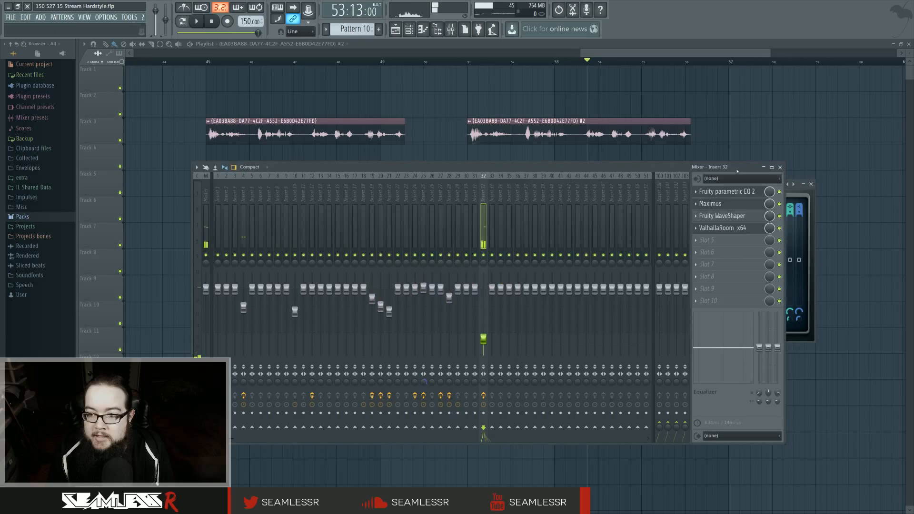
pyautogui.click(718, 231)
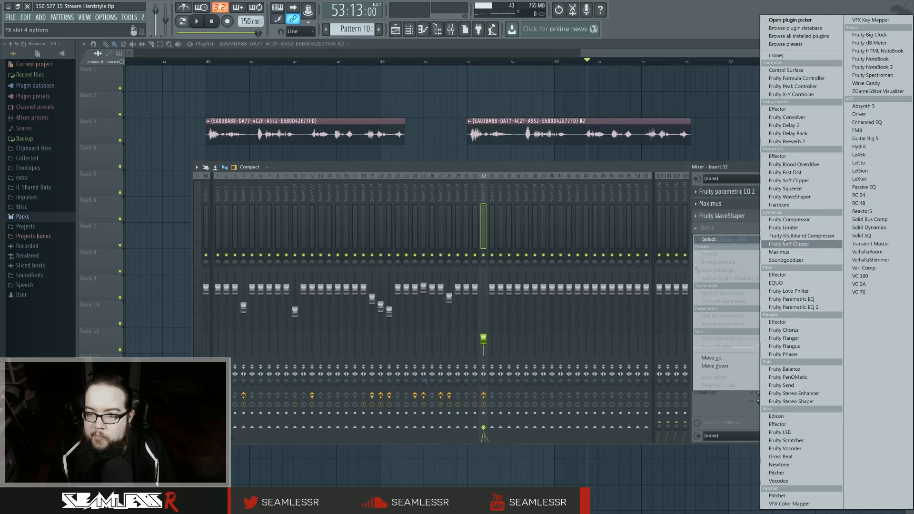
pyautogui.click(715, 366)
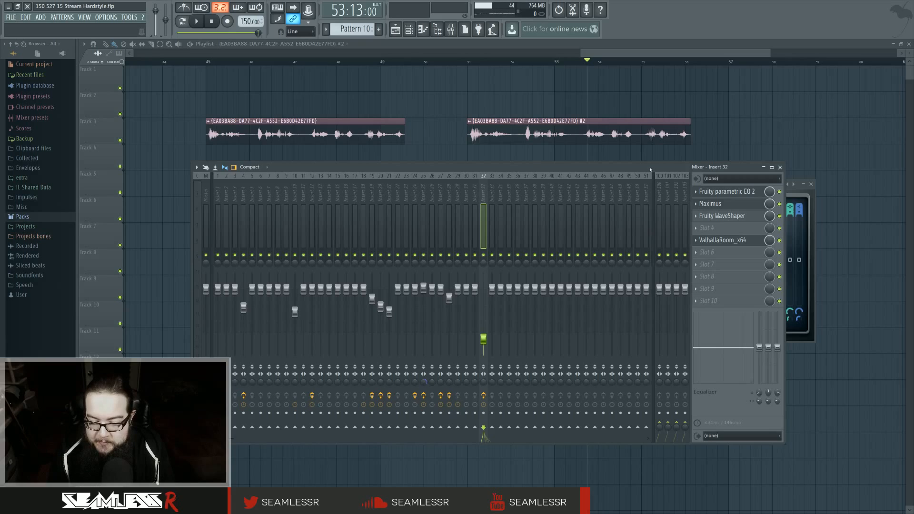
# Select the playlist time range spanning the bar 51 vocal clip and reopen Insert 32's EQ
pyautogui.click(724, 191)
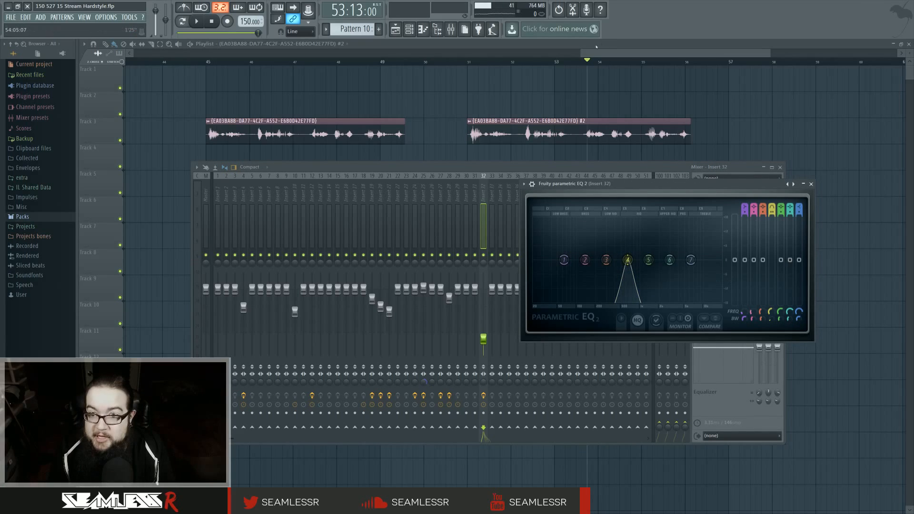
pyautogui.click(469, 62)
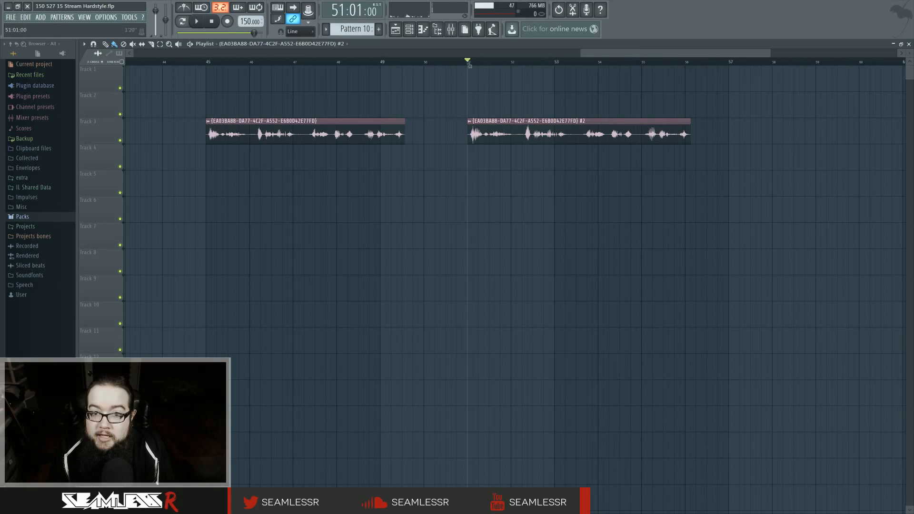
pyautogui.moveTo(469, 63); pyautogui.dragTo(692, 64)
pyautogui.click(451, 29)
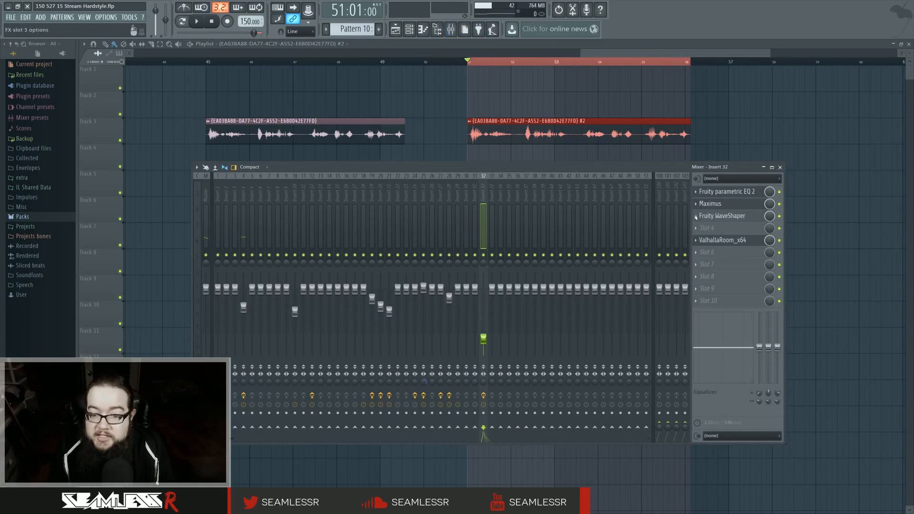
pyautogui.click(724, 195)
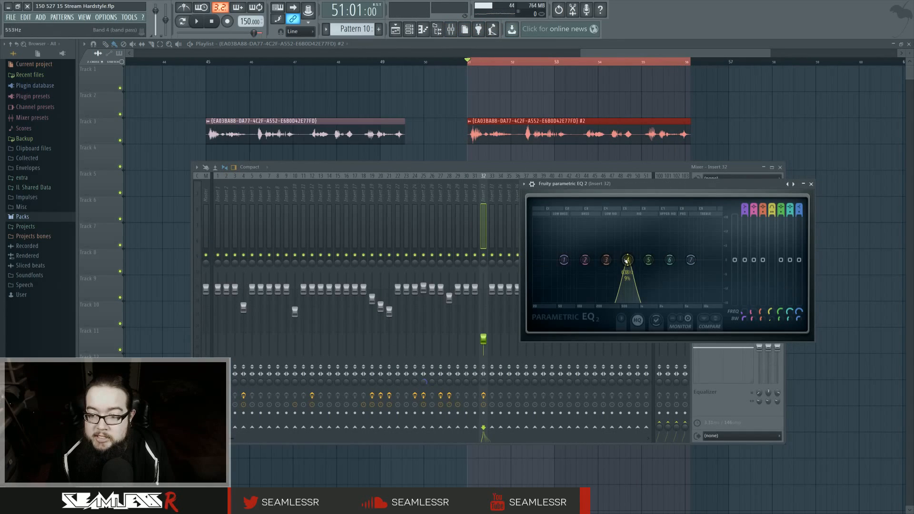
pyautogui.rightClick(770, 312)
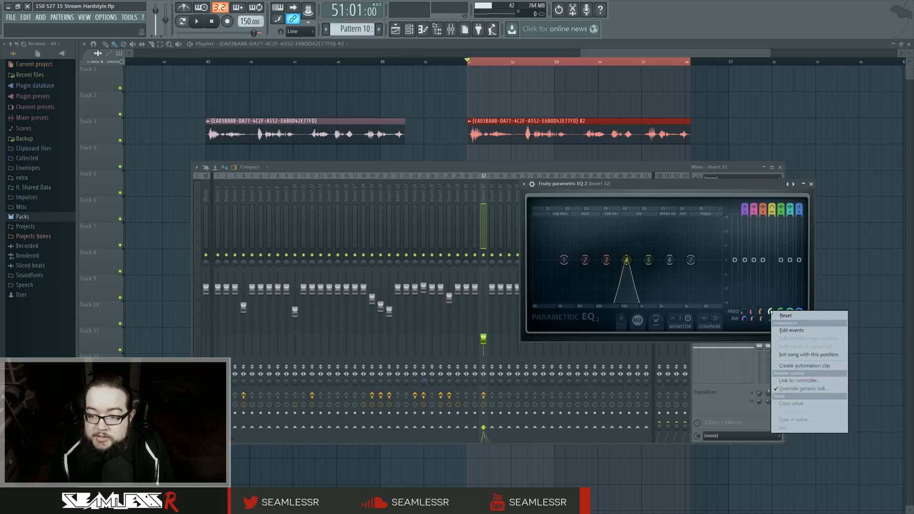
pyautogui.click(790, 380)
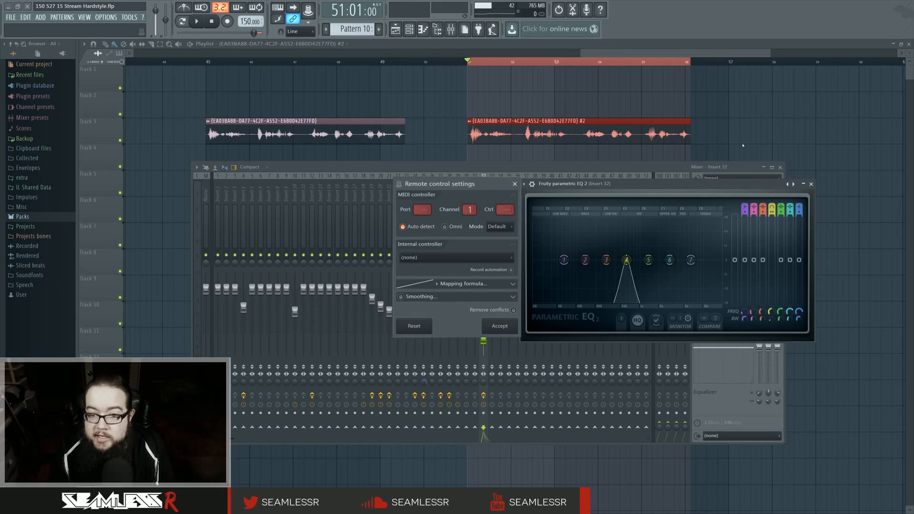
pyautogui.click(515, 184)
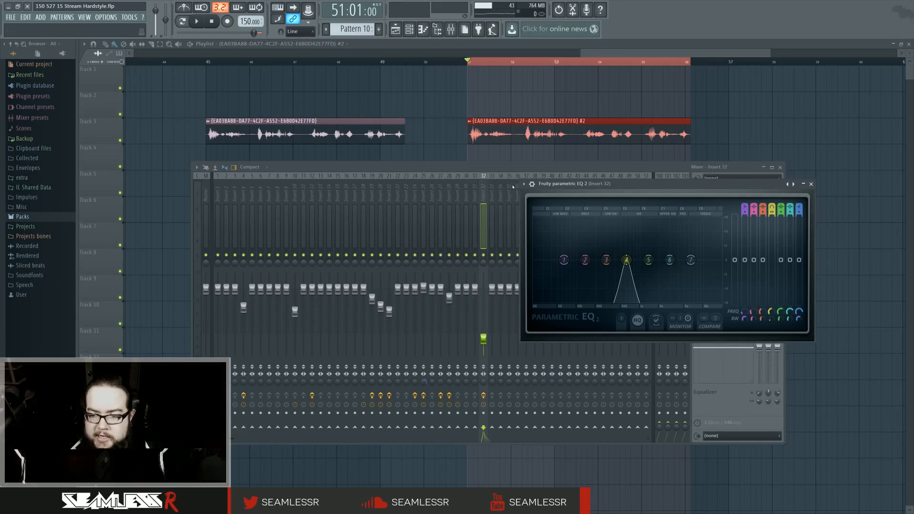
# Create an automation clip for the EQ's band 4 frequency and move the bar 51 vocal to track 1 above it
pyautogui.rightClick(770, 312)
pyautogui.click(800, 367)
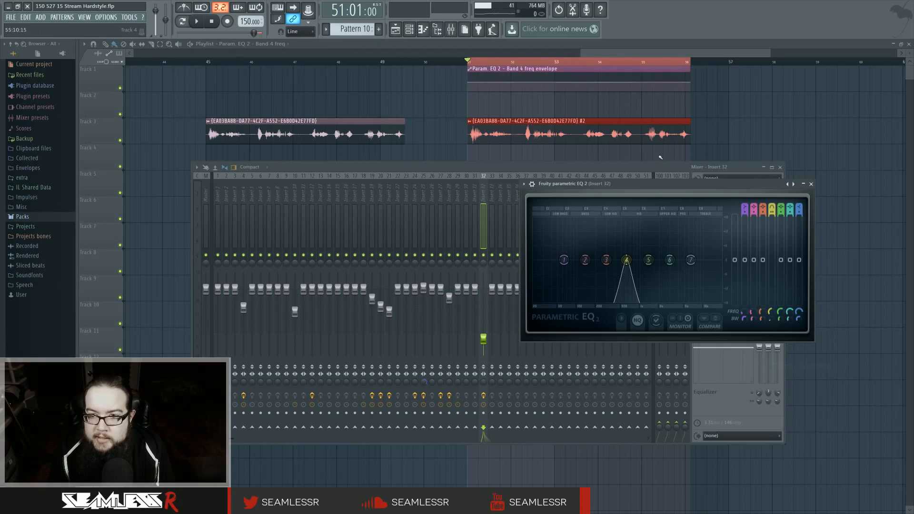
pyautogui.press('F12')
pyautogui.moveTo(582, 122); pyautogui.dragTo(589, 72)
pyautogui.keyDown('ctrl'); pyautogui.click(611, 181); pyautogui.keyUp('ctrl')
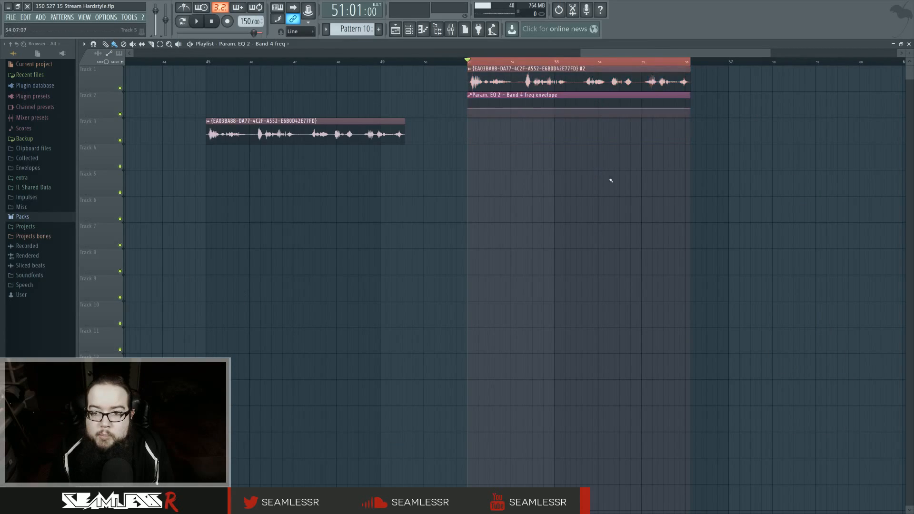
# Examine the vocal waveform alongside its band 4 frequency envelope and play the section from 53:13
pyautogui.scroll(3, 623, 202)
pyautogui.scroll(4, 608, 260)
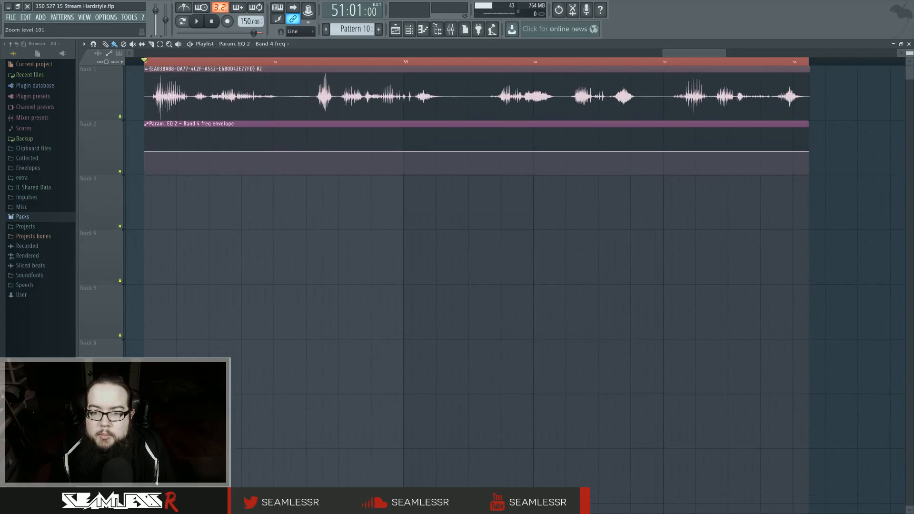
pyautogui.scroll(-3, 564, 254)
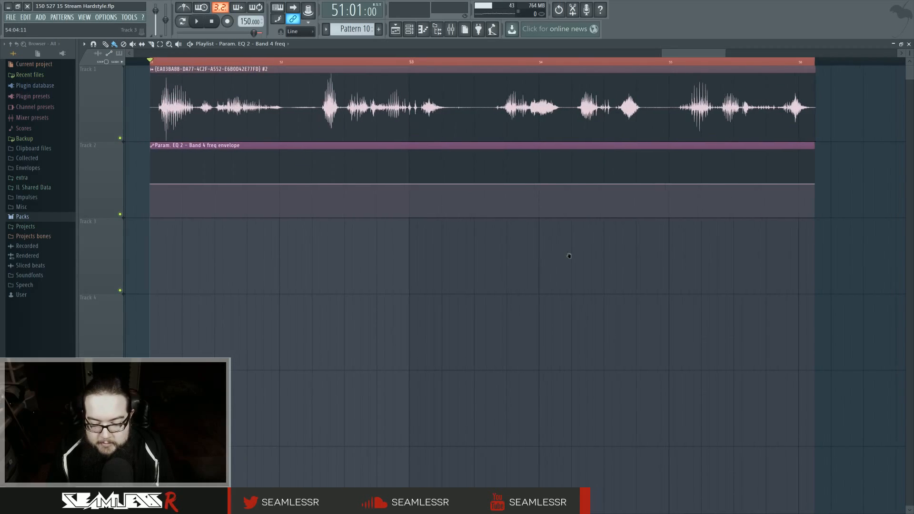
pyautogui.hscroll(1, 577, 259)
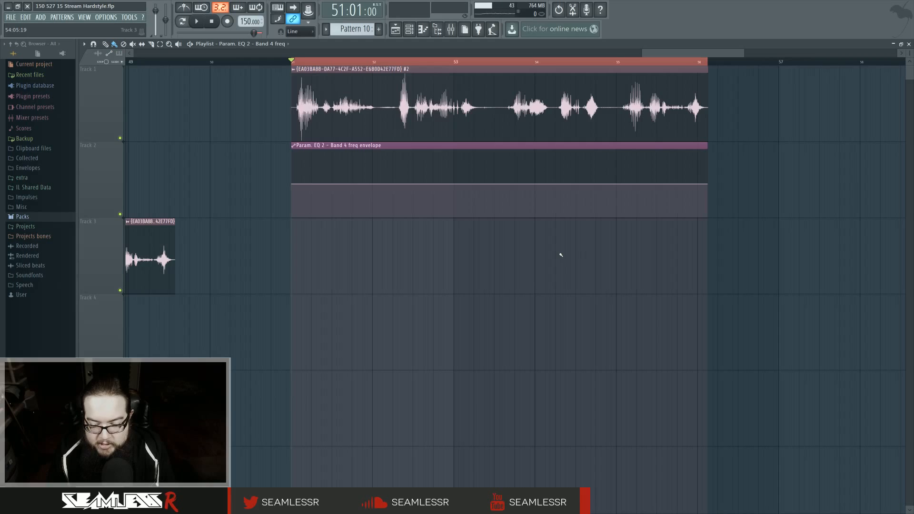
pyautogui.click(516, 62)
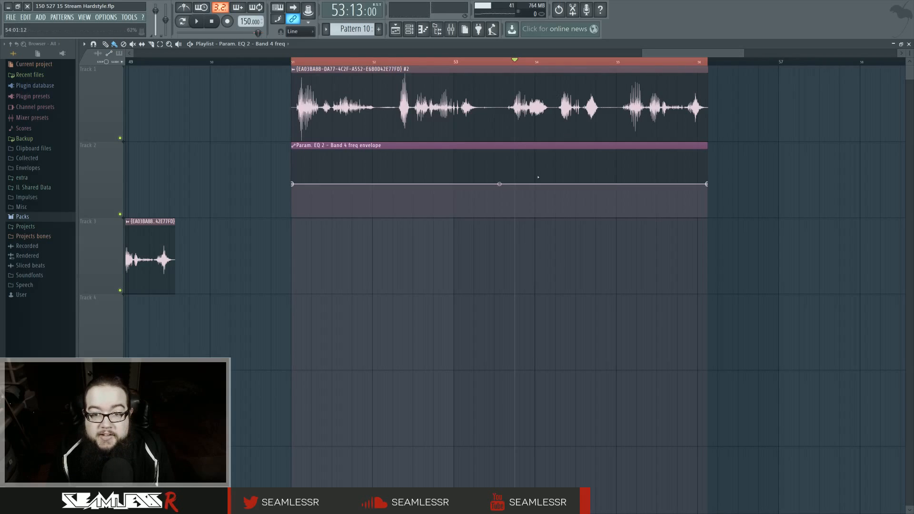
pyautogui.scroll(1, 566, 202)
pyautogui.press('space')
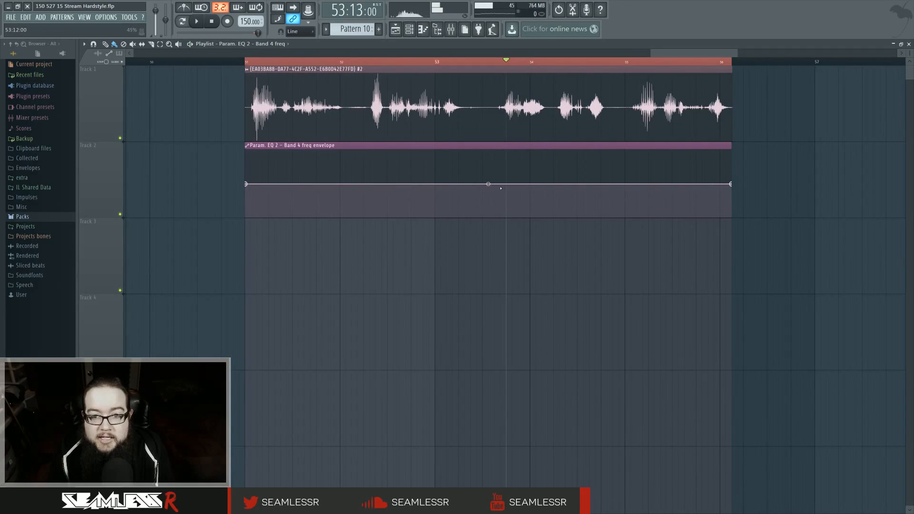
# Audition the vocal from 53:12, the start of bar 55, 54:04 and 53:11 to locate the phrase worth emphasising
pyautogui.press('space')
pyautogui.click(500, 61)
pyautogui.press('space')
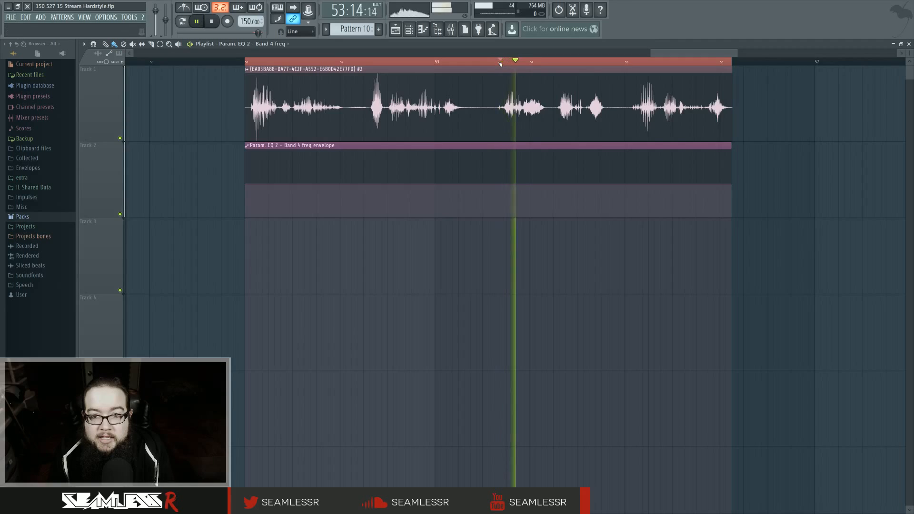
pyautogui.press('space')
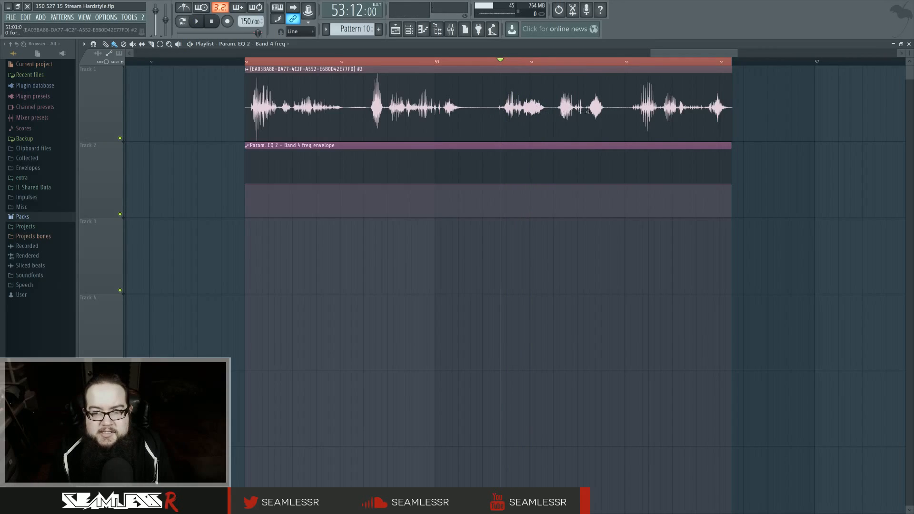
pyautogui.click(627, 62)
pyautogui.press('space')
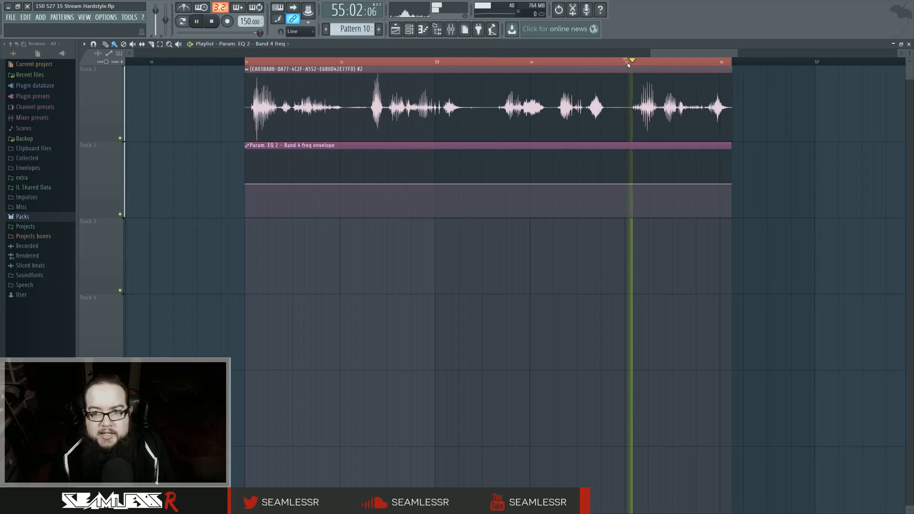
pyautogui.press('space')
pyautogui.click(554, 62)
pyautogui.press('space')
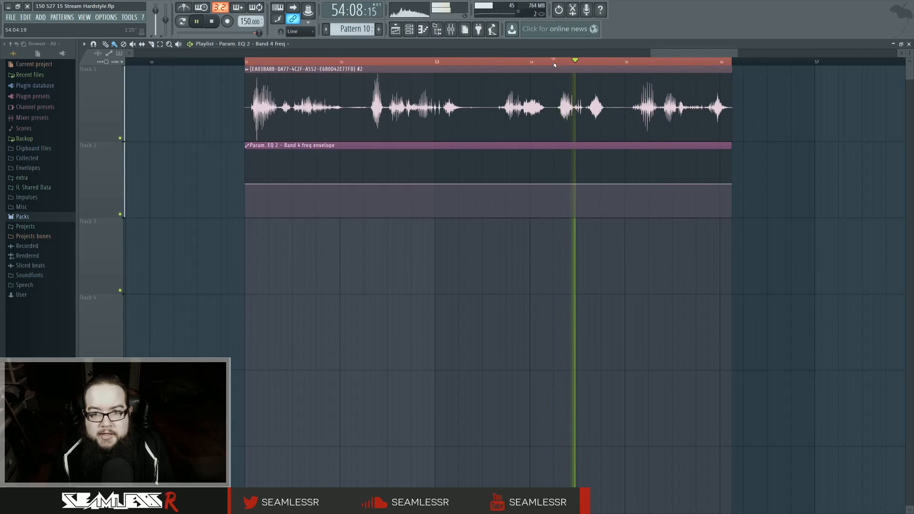
pyautogui.click(495, 63)
pyautogui.press('space')
pyautogui.press('space')
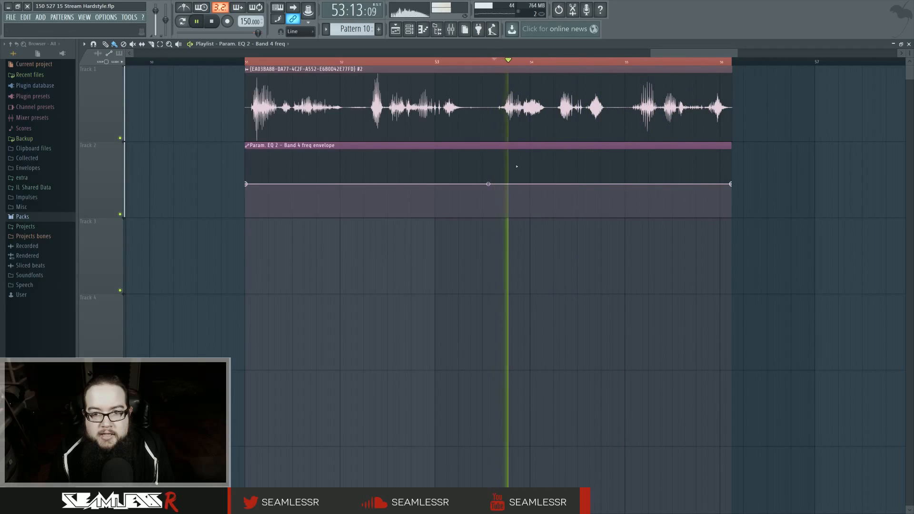
pyautogui.press('space')
pyautogui.press('space')
# Shape a small bump in the band 4 frequency envelope, starting at 53:12, peaking about 53:15 and ending at 54:02 near 50%
pyautogui.rightClick(500, 184)
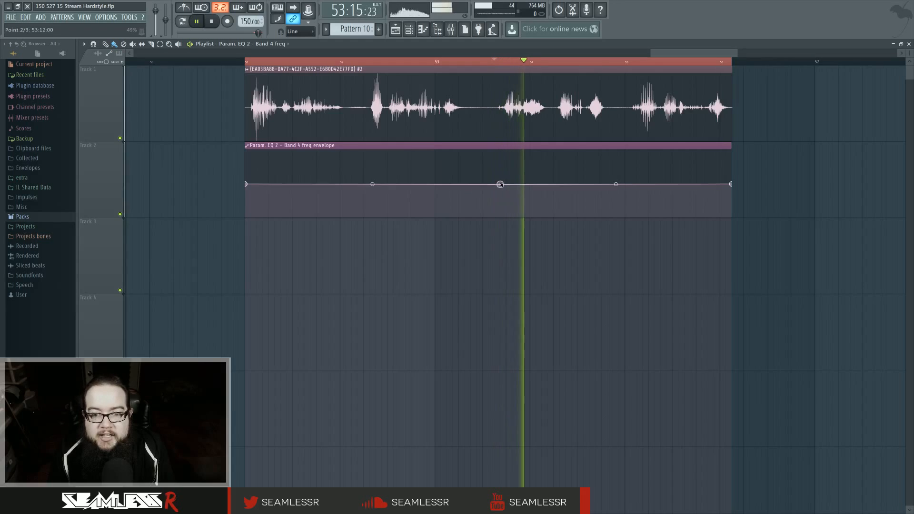
pyautogui.press('space')
pyautogui.press('space')
pyautogui.rightClick(536, 176)
pyautogui.press('space')
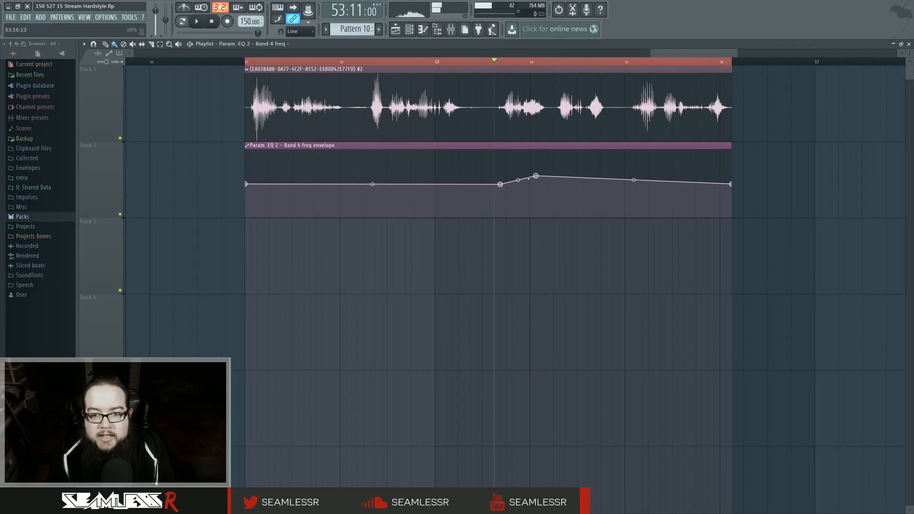
pyautogui.rightClick(525, 176)
pyautogui.moveTo(536, 176); pyautogui.dragTo(537, 183)
pyautogui.press('space')
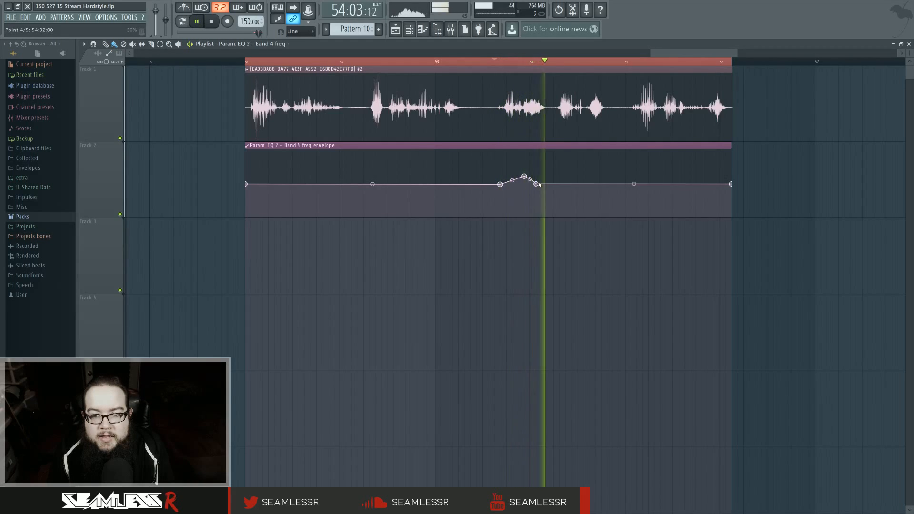
# Replay the vocal phrase repeatedly from 53:11 to judge the effect of the frequency bump
pyautogui.press('space')
pyautogui.press('space')
pyautogui.press('space')
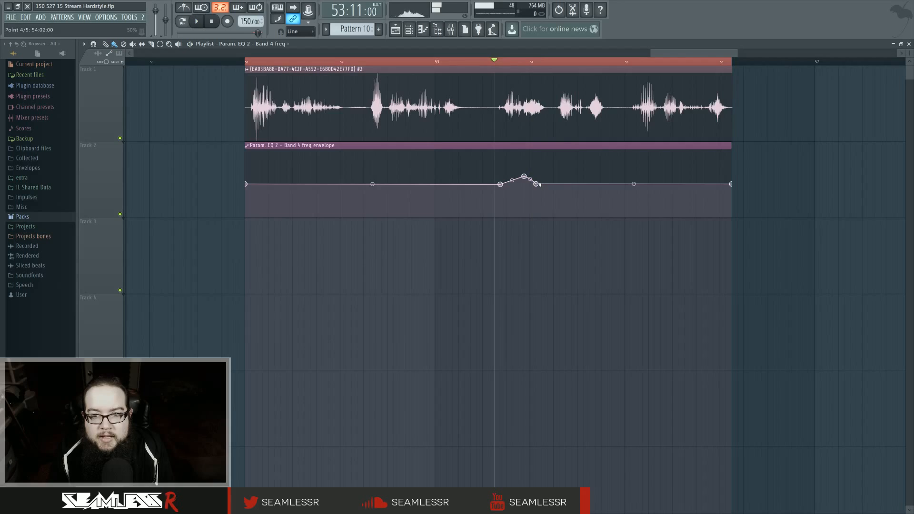
pyautogui.press('space')
pyautogui.press('space')
pyautogui.press('space')
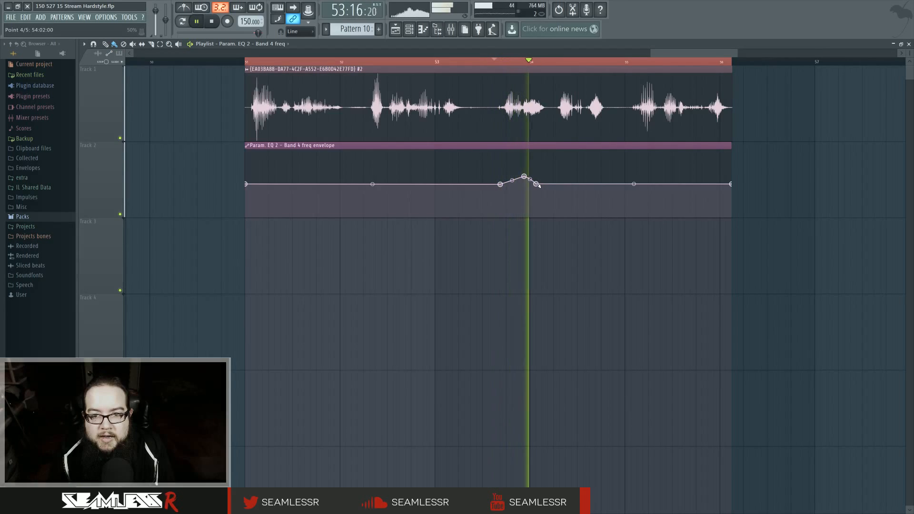
pyautogui.press('space')
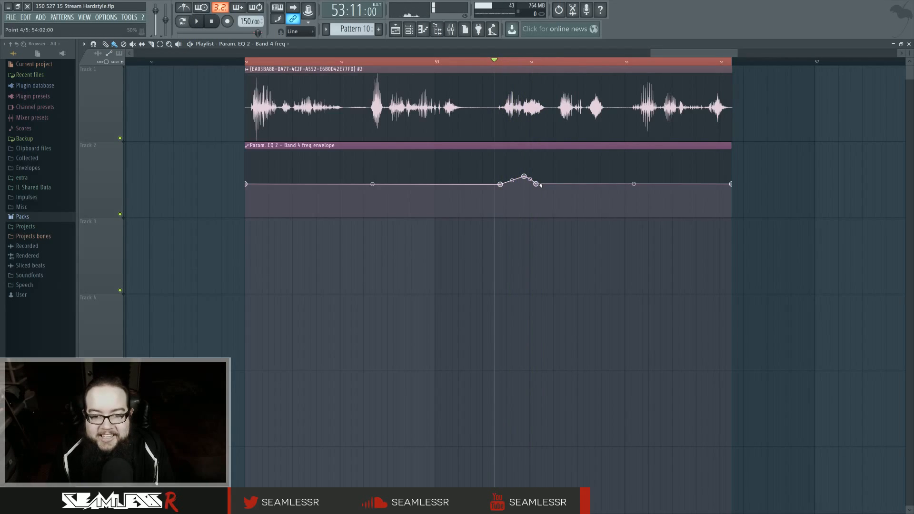
pyautogui.press('space')
pyautogui.press('space')
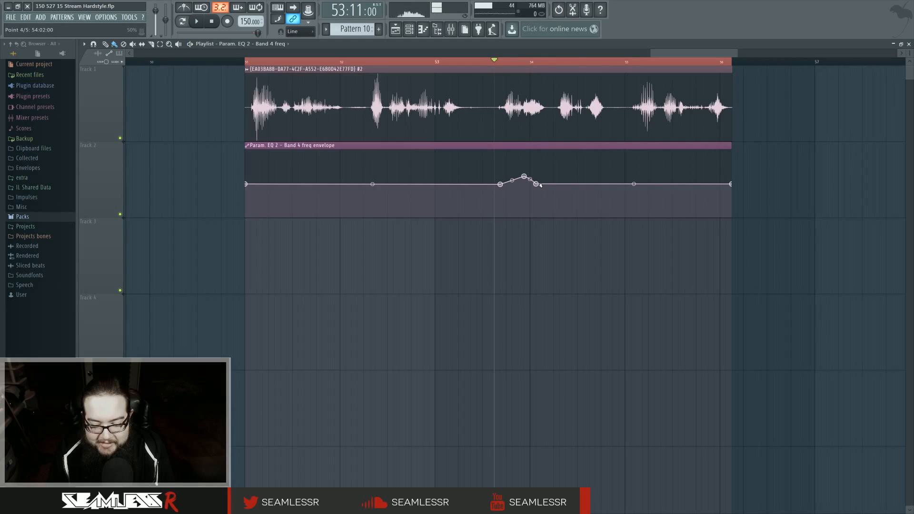
pyautogui.press('space')
pyautogui.press('space')
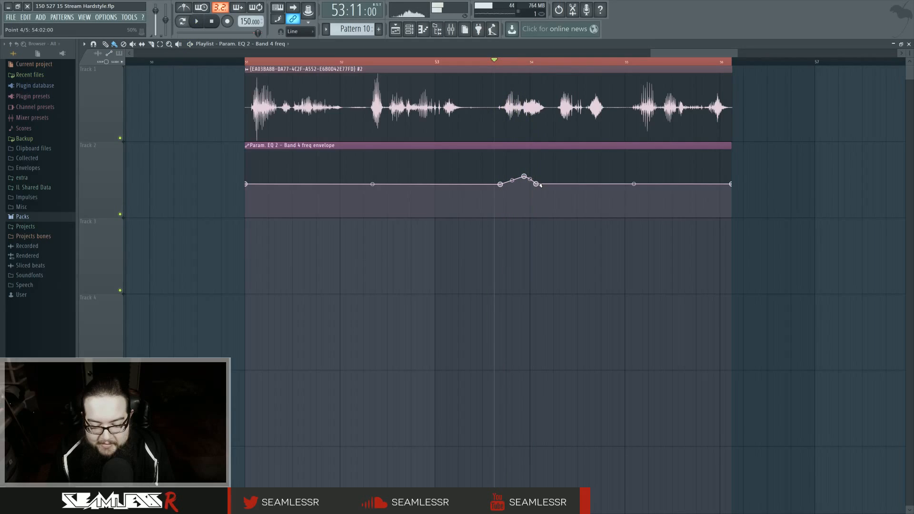
pyautogui.press('space')
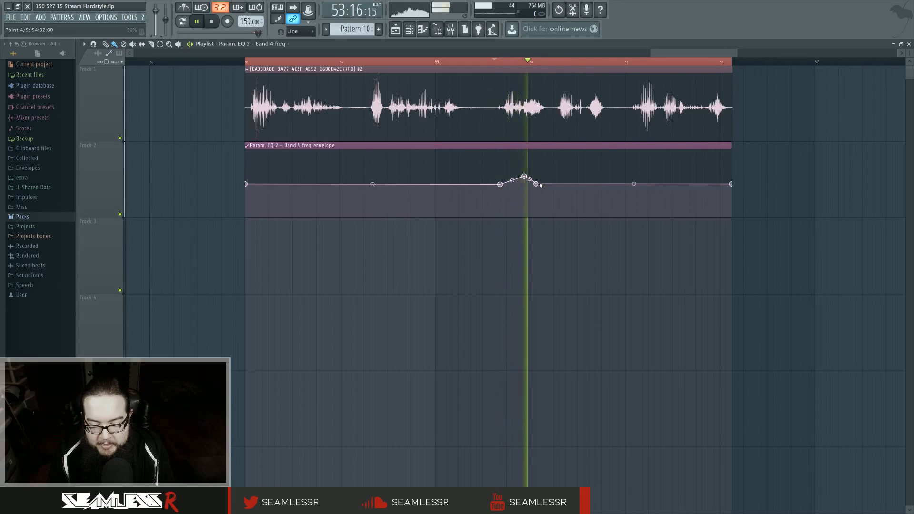
pyautogui.press('space')
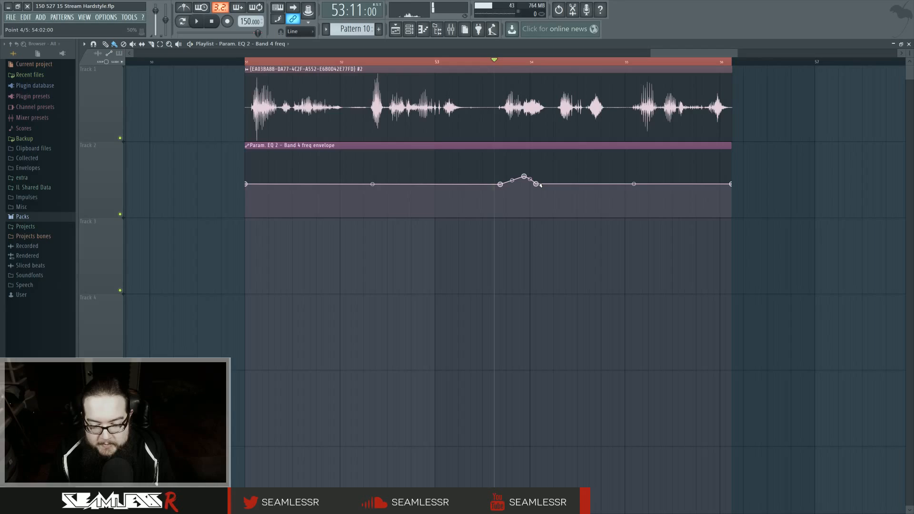
pyautogui.press('space')
pyautogui.press('space')
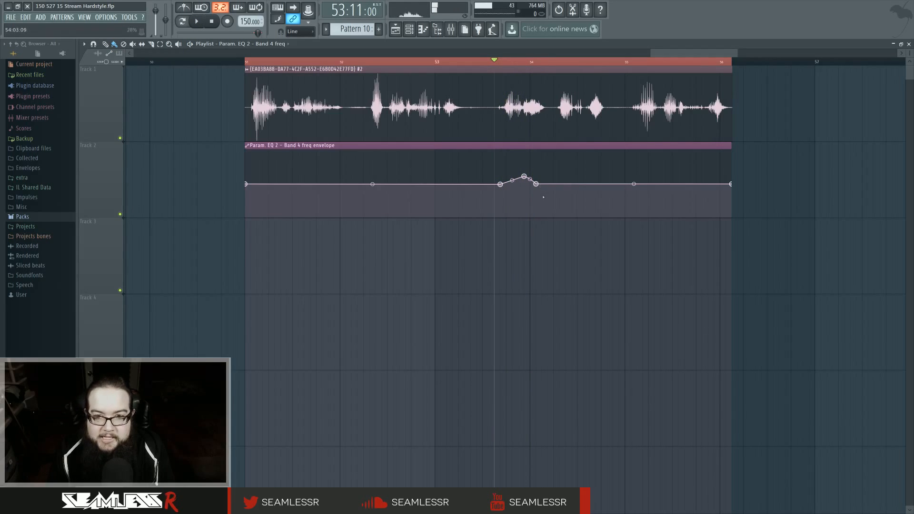
pyautogui.press('space')
pyautogui.press('space')
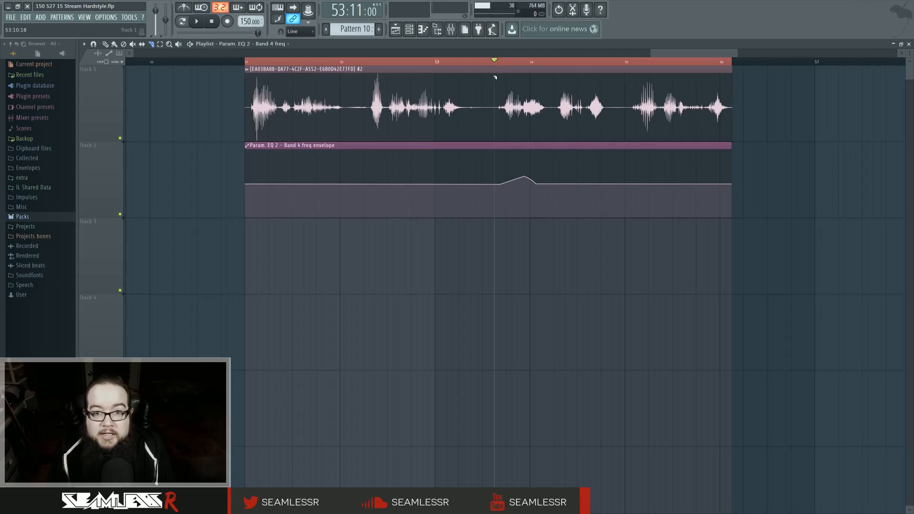
# Slice the vocal and its envelope at 53:11 and about 54:04, and copy that section to the empty area around bar 57
pyautogui.moveTo(496, 109); pyautogui.dragTo(496, 202)
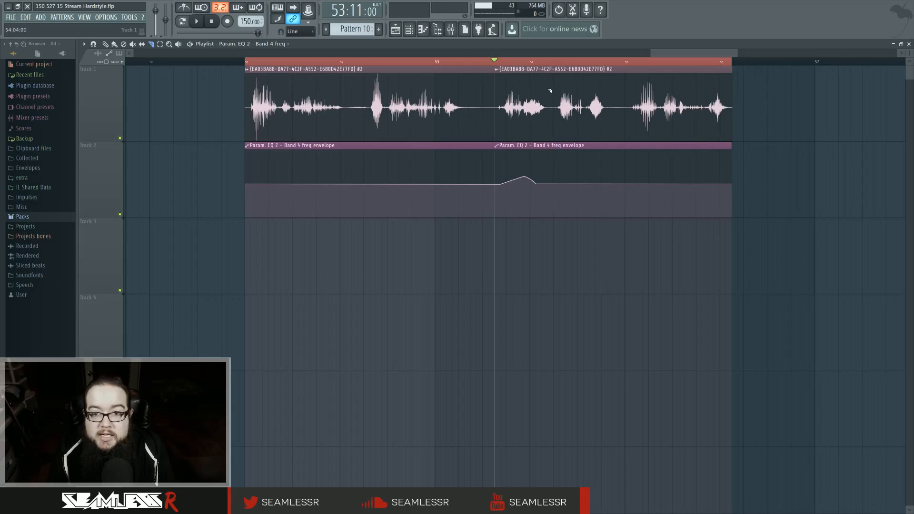
pyautogui.moveTo(550, 191); pyautogui.dragTo(549, 206)
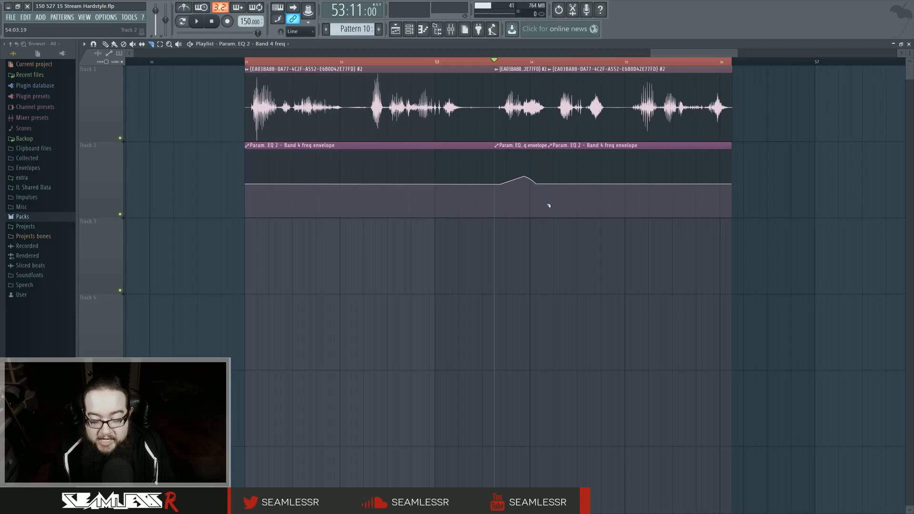
pyautogui.click(105, 44)
pyautogui.click(540, 212)
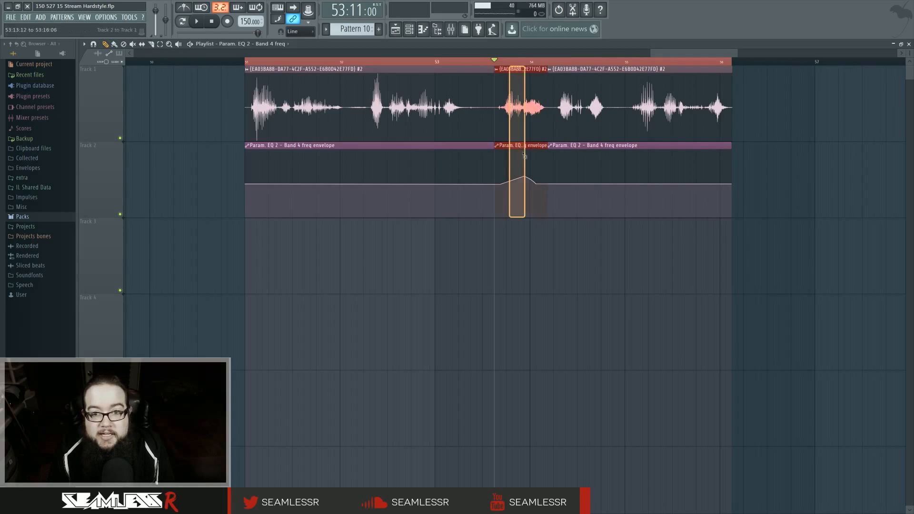
pyautogui.moveTo(522, 119); pyautogui.dragTo(801, 119)
pyautogui.hotkey('ctrl', 'd')
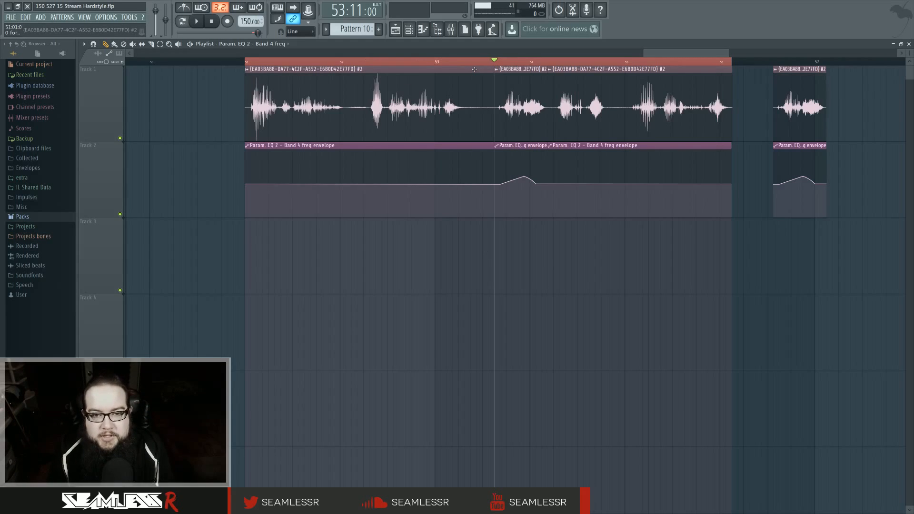
# Add an envelope bump that rises to a peak at 52:08 and falls to about 51% at 52:11, and play it
pyautogui.click(371, 61)
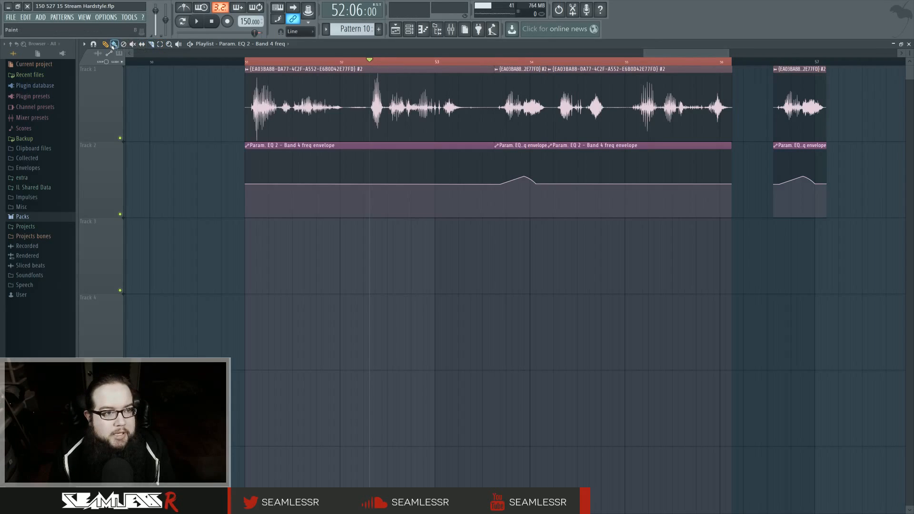
pyautogui.click(364, 184)
pyautogui.click(382, 175)
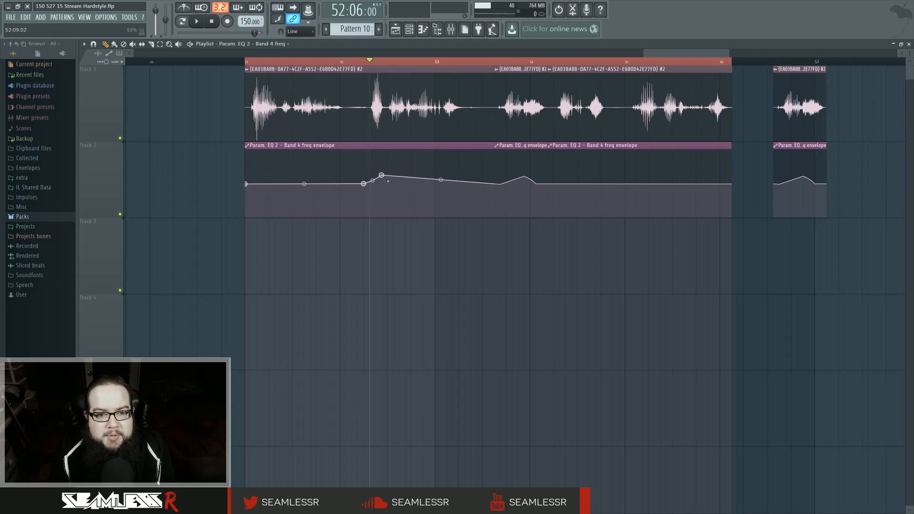
pyautogui.click(399, 183)
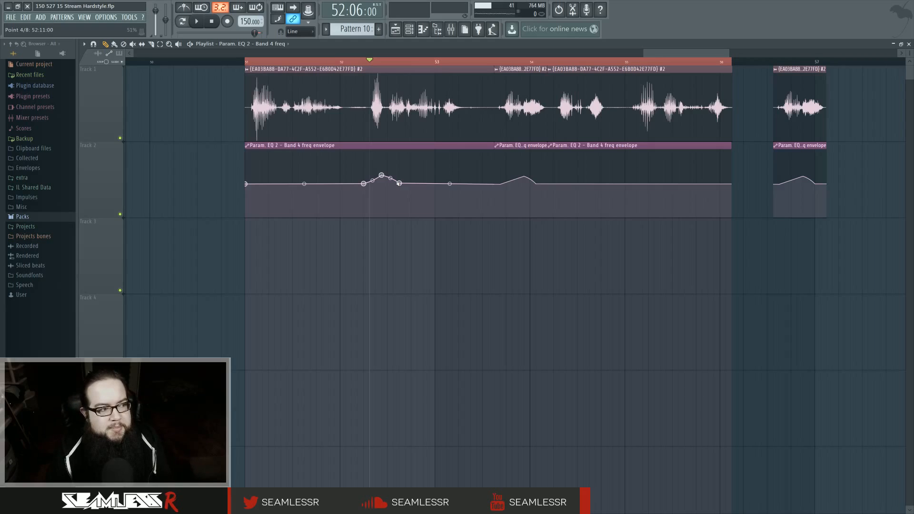
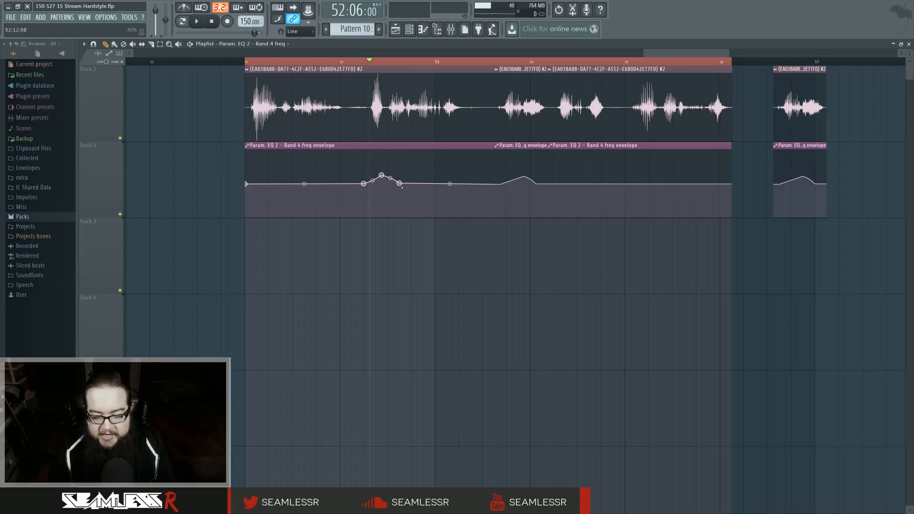
pyautogui.press('space')
pyautogui.press('space')
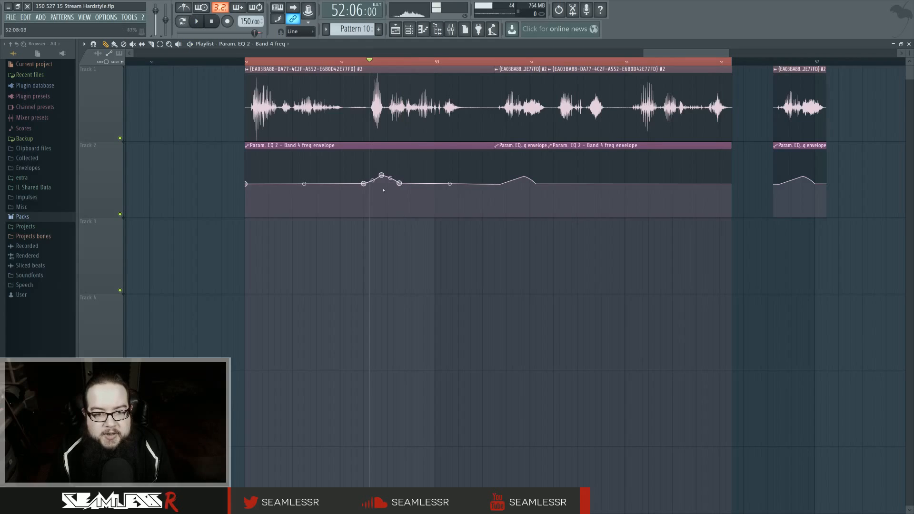
# Lower the 52:11 envelope point into a dip and add points at 52:13, about 52:15 and 52:16 forming a second peak
pyautogui.scroll(3, 370, 212)
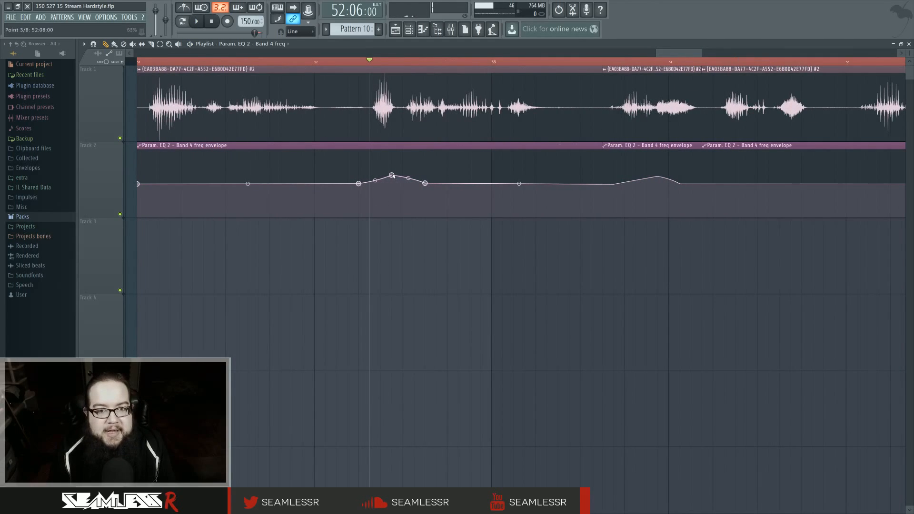
pyautogui.moveTo(426, 183); pyautogui.dragTo(425, 193)
pyautogui.rightClick(447, 180)
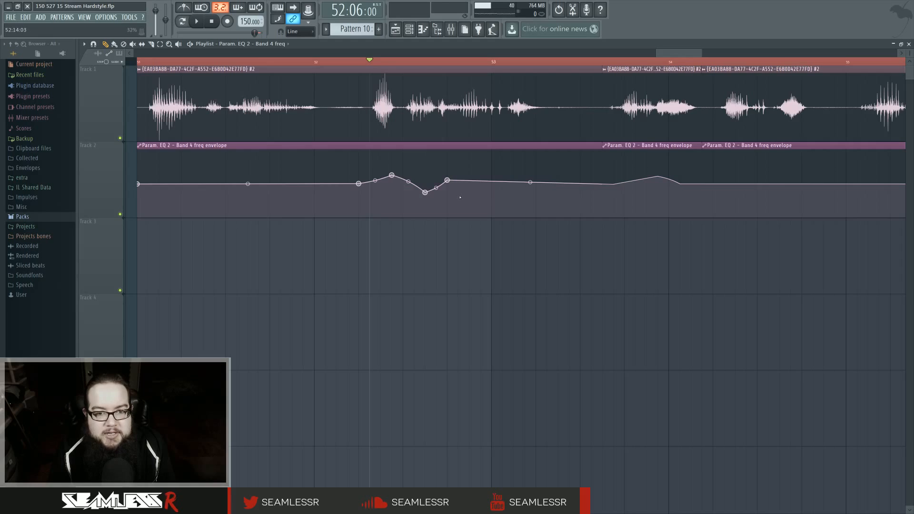
pyautogui.press('space')
pyautogui.press('space')
pyautogui.press('space')
pyautogui.rightClick(479, 187)
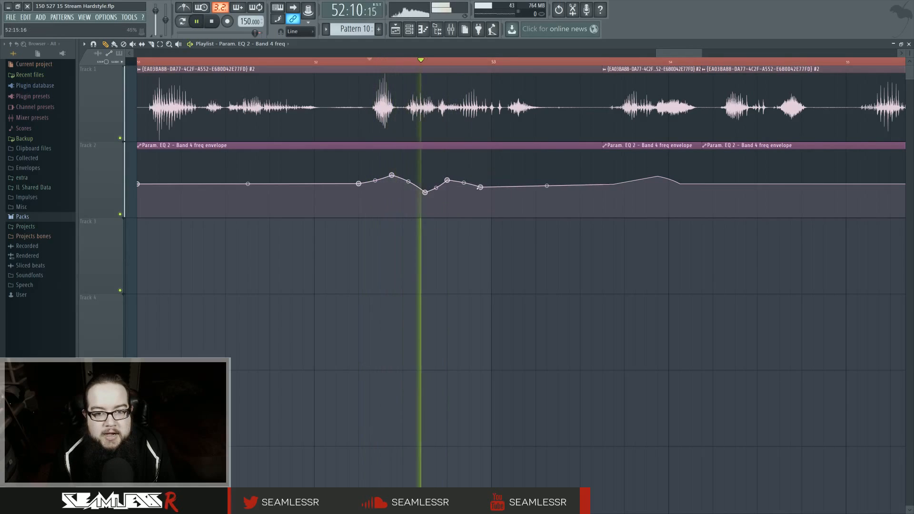
pyautogui.press('space')
pyautogui.press('space')
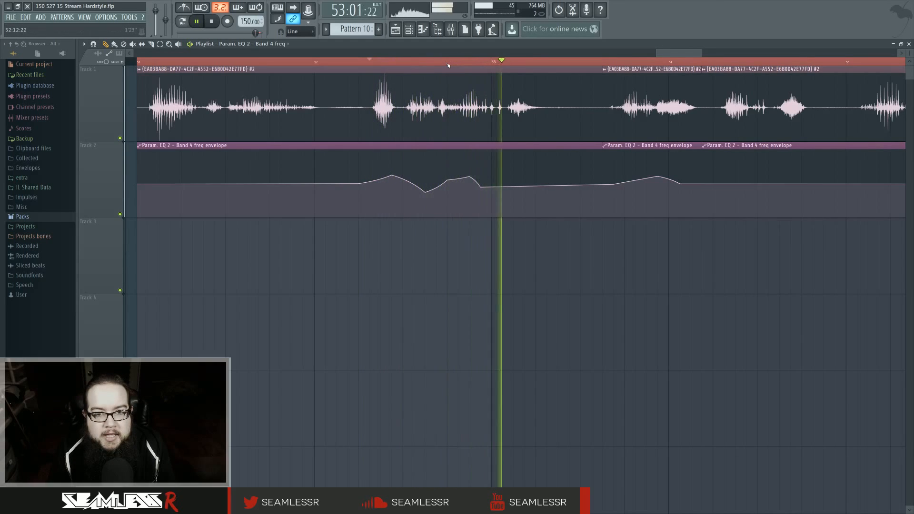
# Replay the short vocal syllable repeatedly from 52:13 to judge the second frequency peak
pyautogui.click(448, 65)
pyautogui.press('space')
pyautogui.press('space')
pyautogui.press('space')
pyautogui.press('space')
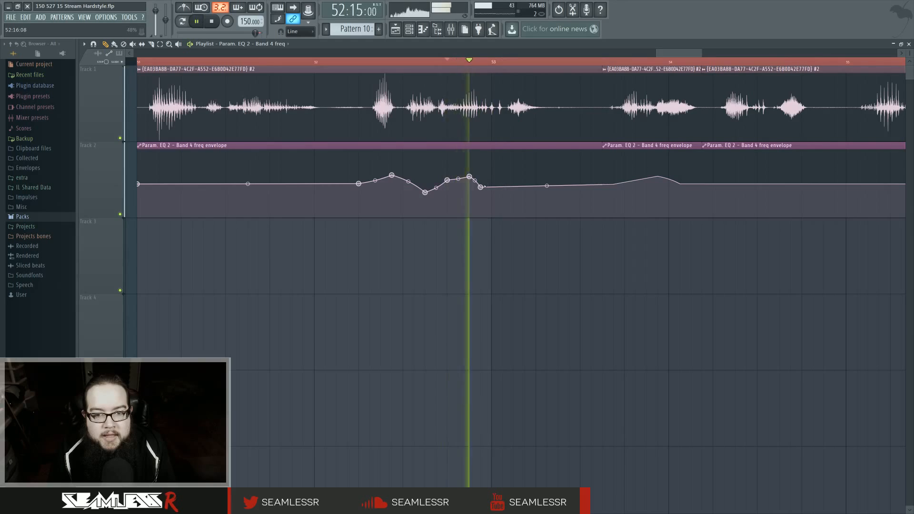
pyautogui.press('space')
pyautogui.press('space')
pyautogui.press('space')
pyautogui.press('space')
pyautogui.press('space')
pyautogui.press('space')
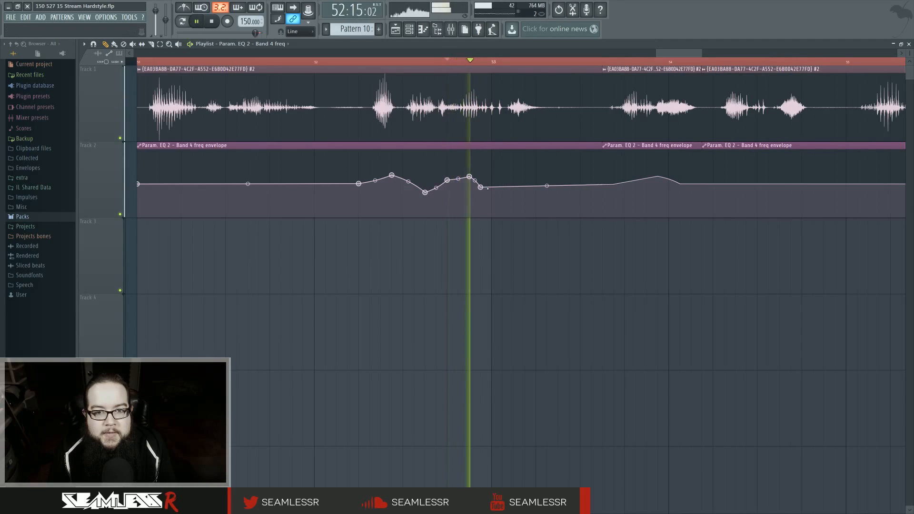
pyautogui.press('space')
pyautogui.press('space')
pyautogui.press('space')
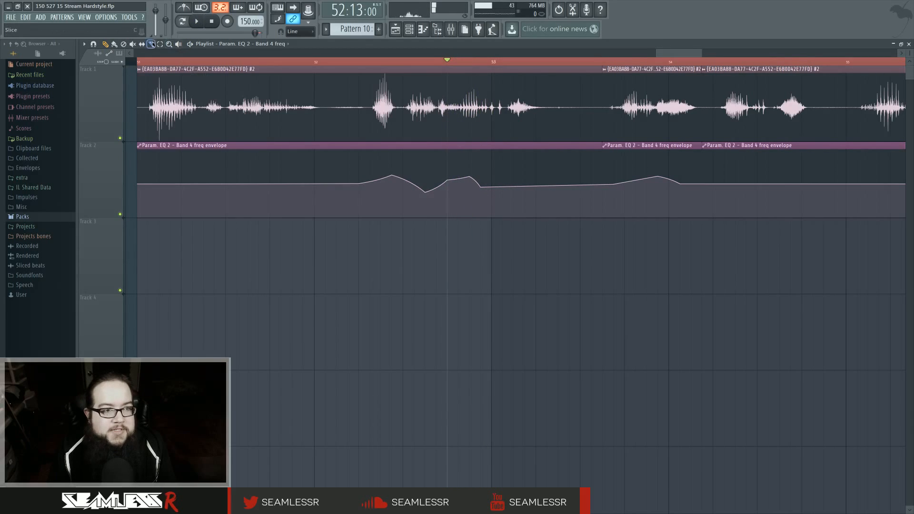
# Slice the vocal and envelope around the syllable at 52:13 to 52:16 and copy that piece to just before bar 51
pyautogui.moveTo(457, 191); pyautogui.dragTo(480, 218)
pyautogui.click(105, 44)
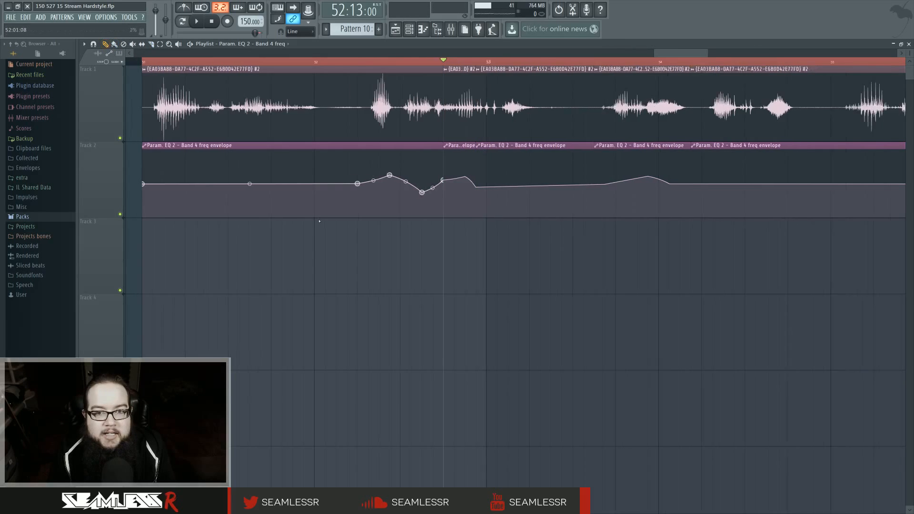
pyautogui.scroll(-3, 315, 220)
pyautogui.moveTo(374, 119)
pyautogui.mouseDown()
pyautogui.moveTo(375, 200)
pyautogui.moveTo(216, 140)
pyautogui.mouseUp()
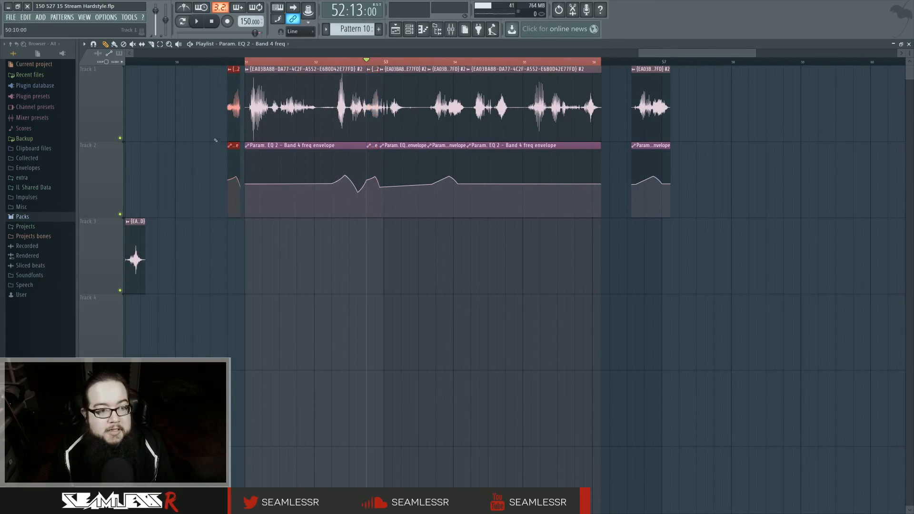
# Move the copied syllable slice and its envelope to just after the separate phrase slice near bar 57
pyautogui.moveTo(235, 95); pyautogui.dragTo(703, 109)
pyautogui.scroll(3, 499, 262)
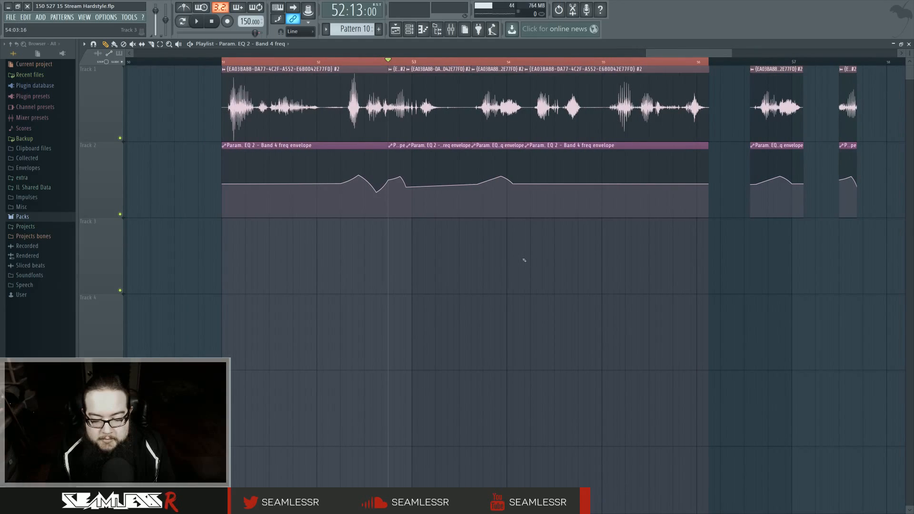
pyautogui.scroll(1, 524, 260)
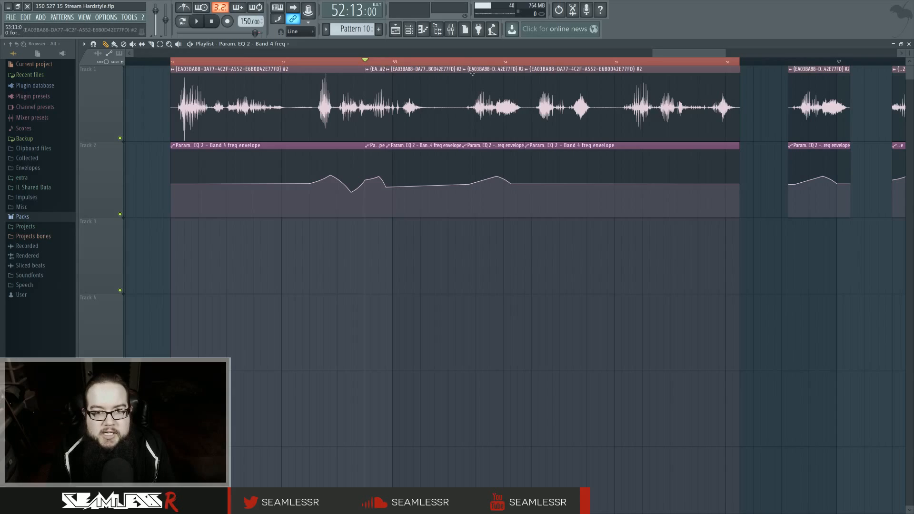
# Play the vocal phrase from 53:12 while trying a Fruity WaveShaper mix level of 82% on Insert 32
pyautogui.click(469, 62)
pyautogui.click(450, 29)
pyautogui.press('space')
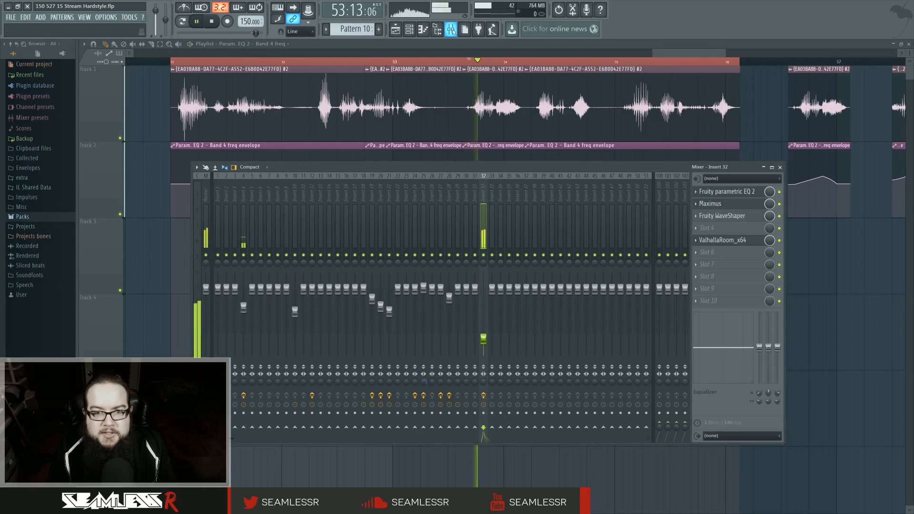
pyautogui.press('space')
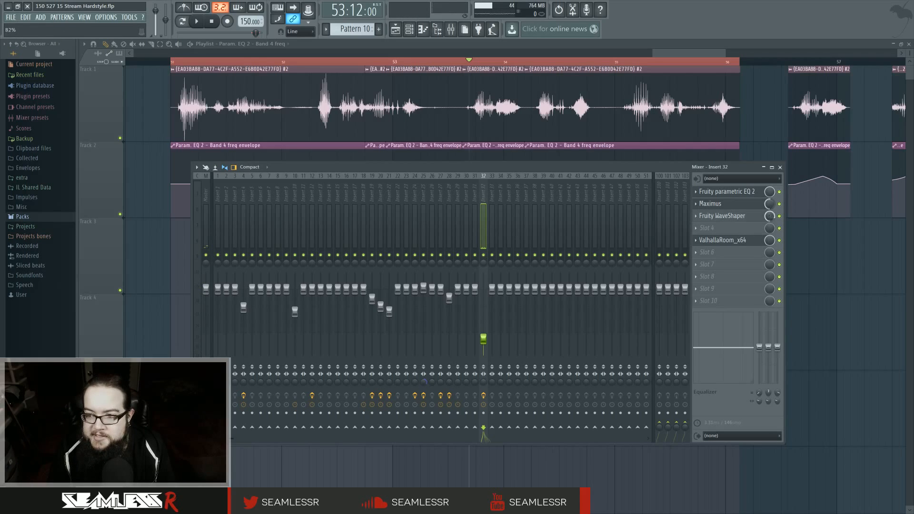
pyautogui.press('space')
pyautogui.press('space')
pyautogui.press('space')
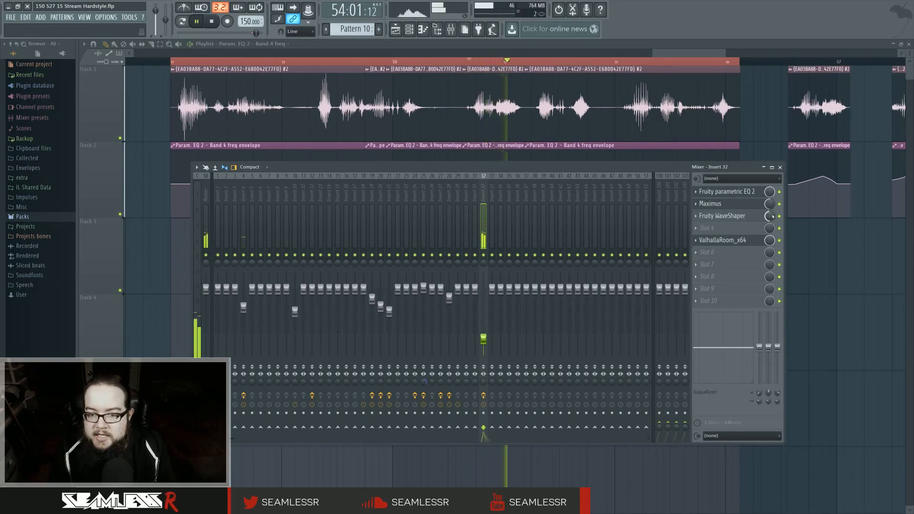
# Raise Insert 32's volume to 57% and replay the phrase with the Fruity WaveShaper mix level at 60%
pyautogui.press('space')
pyautogui.press('space')
pyautogui.press('space')
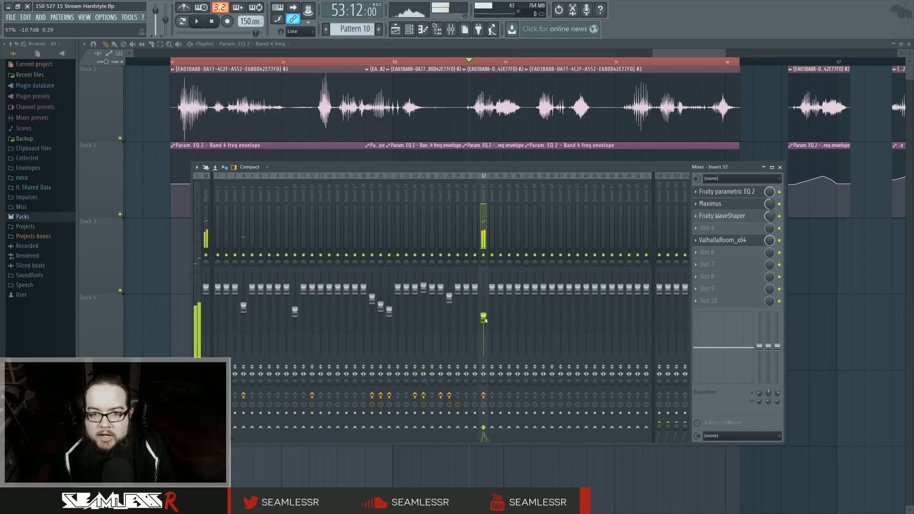
pyautogui.press('space')
pyautogui.press('space')
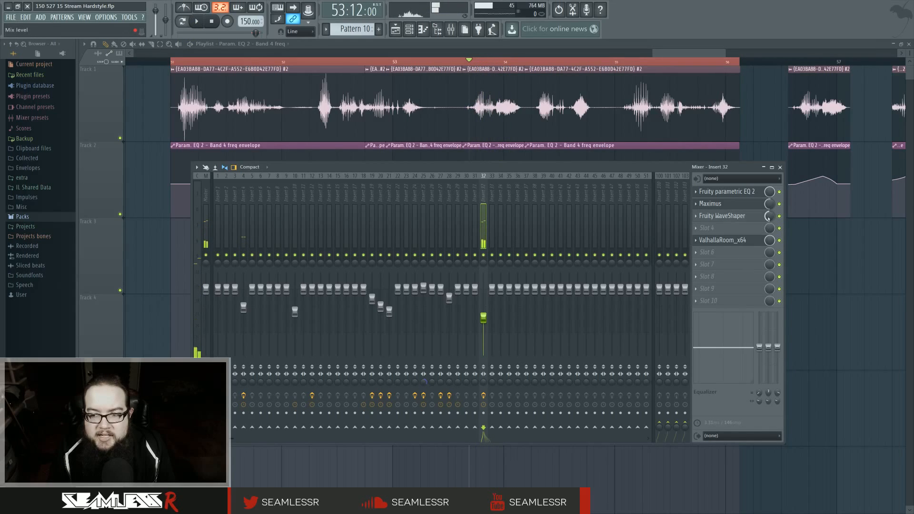
pyautogui.press('space')
pyautogui.press('space')
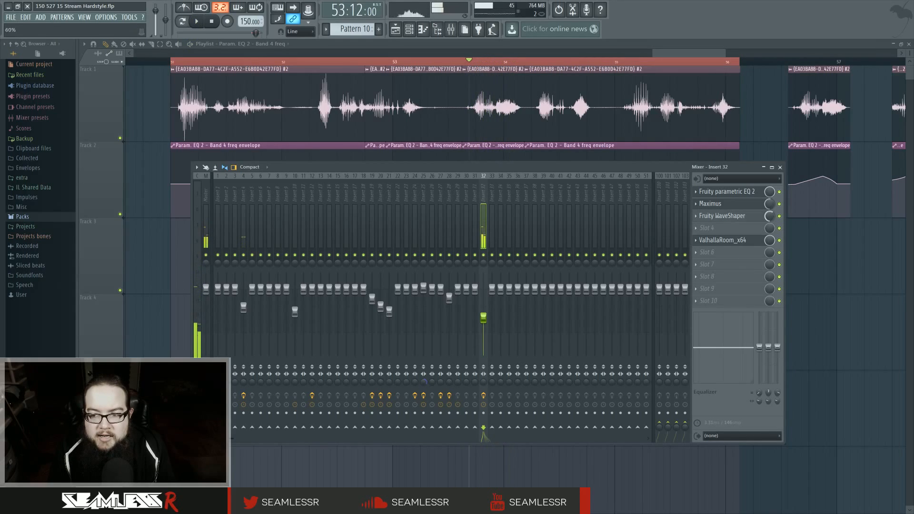
# Try a 77% mix inside Insert 32's Fruity WaveShaper while replaying the phrase from 53:12, and close the plugin
pyautogui.click(746, 216)
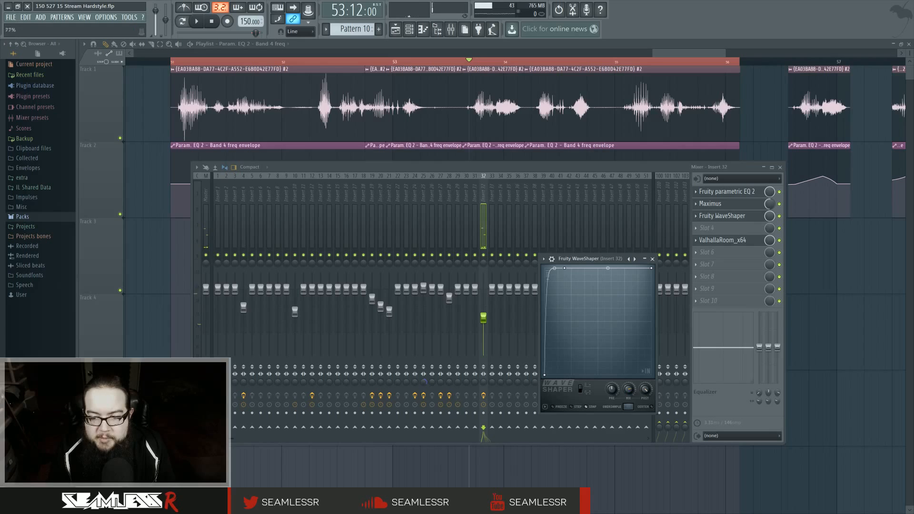
pyautogui.press('space')
pyautogui.press('space')
pyautogui.press('space')
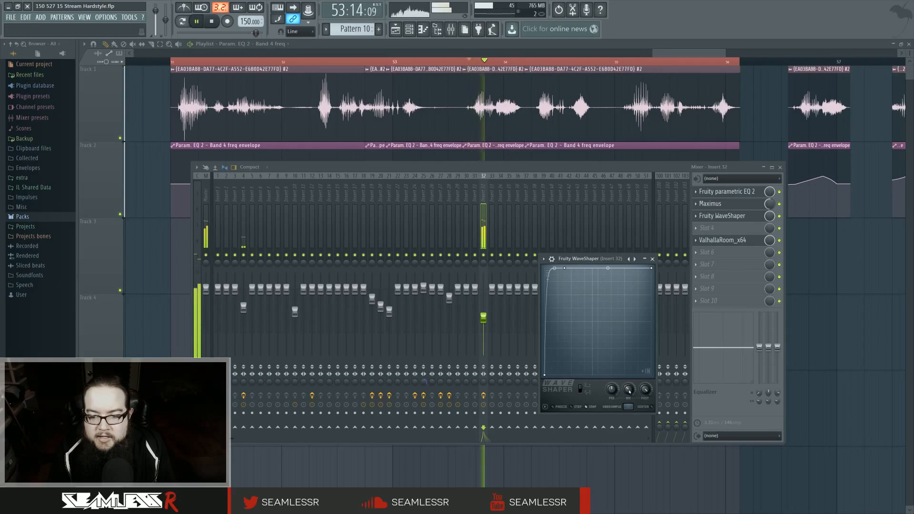
pyautogui.press('space')
pyautogui.press('space')
pyautogui.press('space')
pyautogui.click(652, 259)
pyautogui.press('space')
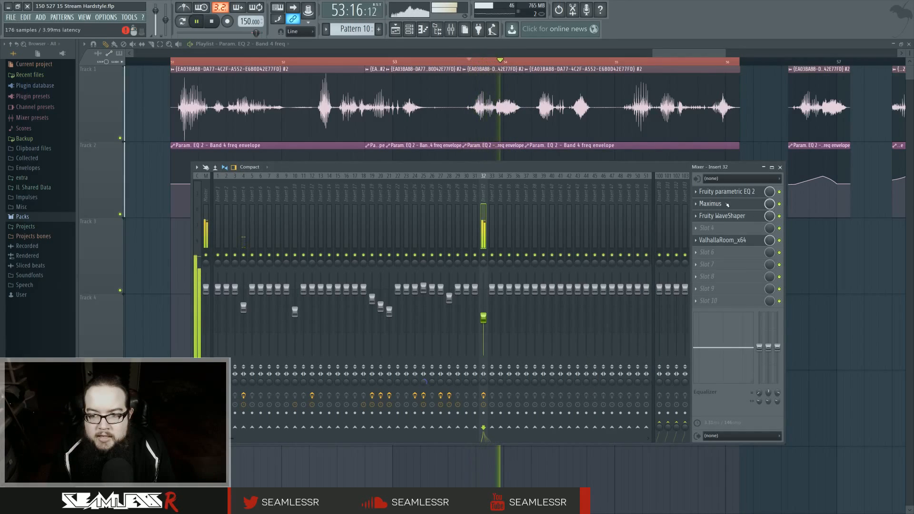
pyautogui.press('space')
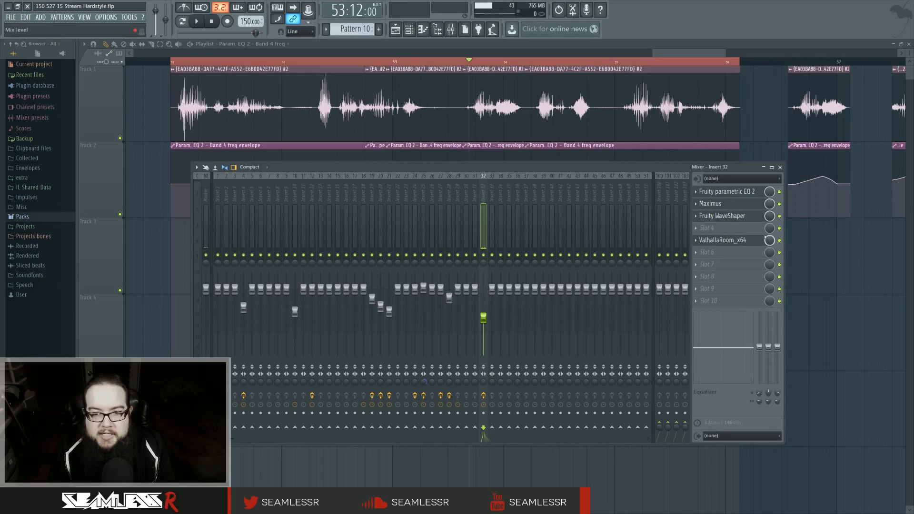
pyautogui.click(205, 70)
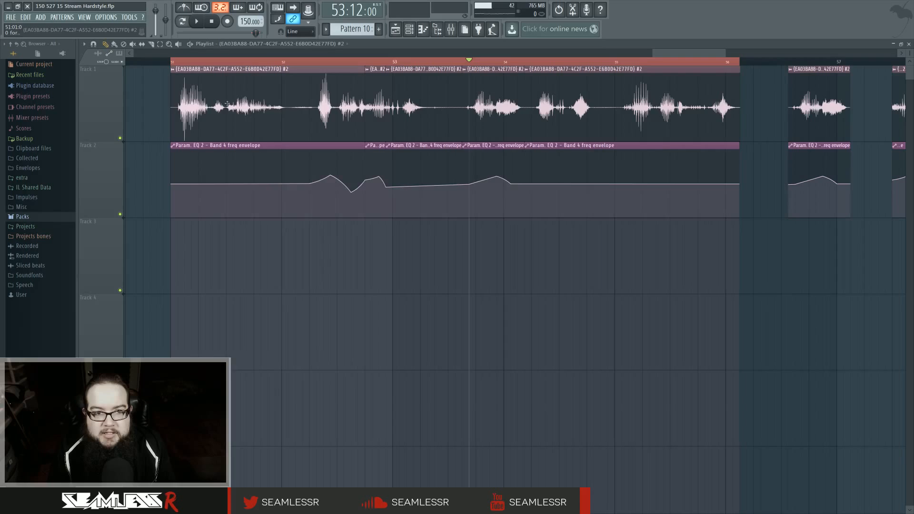
pyautogui.click(187, 237)
pyautogui.moveTo(206, 226); pyautogui.dragTo(192, 226)
pyautogui.rightClick(172, 225)
pyautogui.press('Escape')
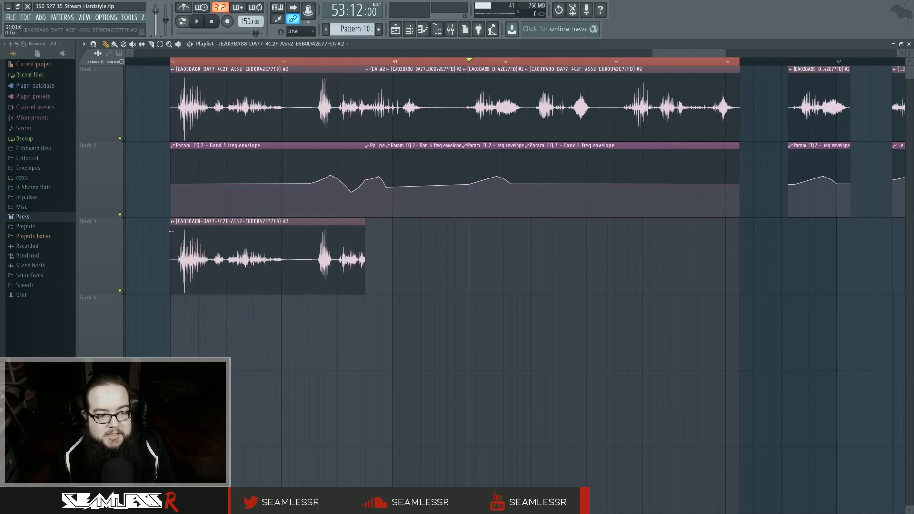
pyautogui.rightClick(174, 224)
pyautogui.click(151, 253)
pyautogui.rightClick(232, 251)
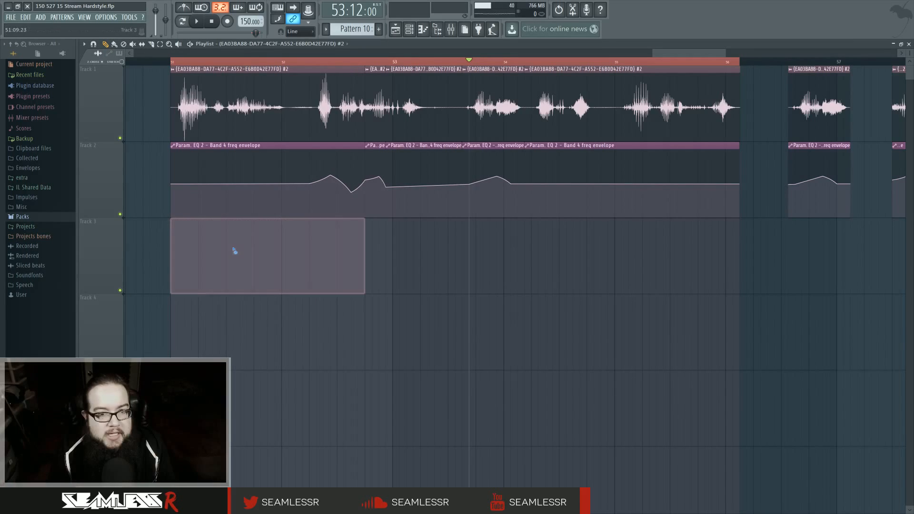
# Clear all effects from Insert 32 by copying the mixer track state of the empty Insert 33 onto it
pyautogui.click(450, 29)
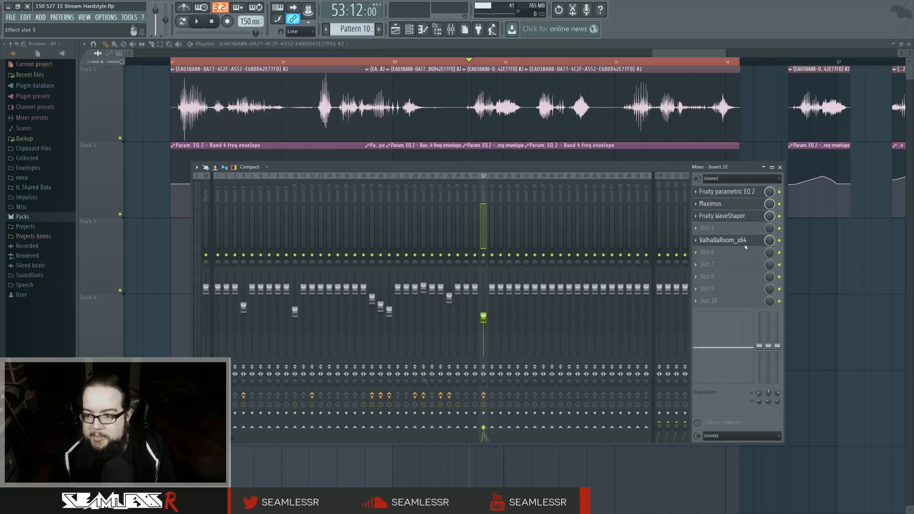
pyautogui.rightClick(703, 197)
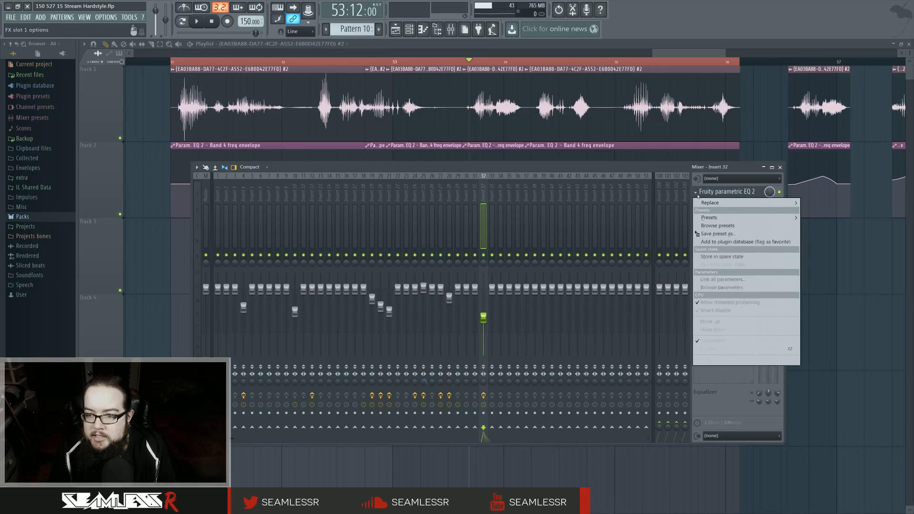
pyautogui.click(494, 193)
pyautogui.rightClick(495, 193)
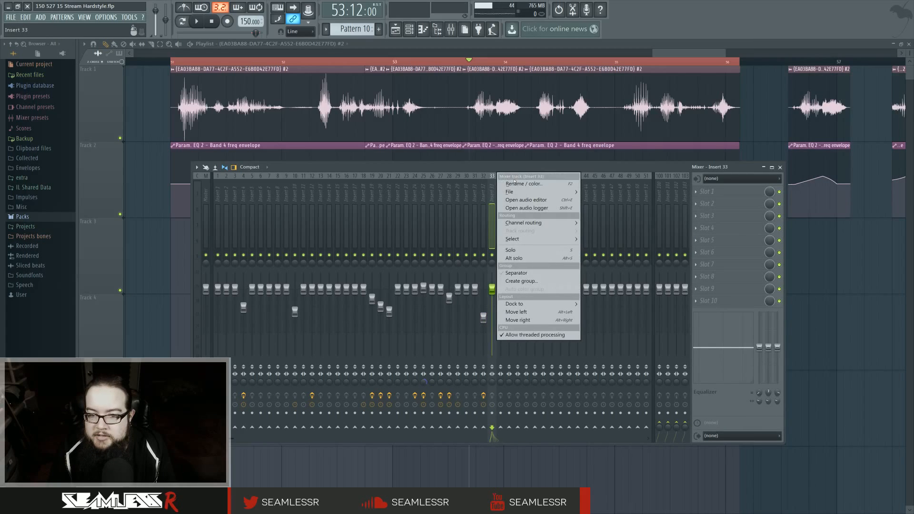
pyautogui.moveTo(547, 192)
pyautogui.press('Escape')
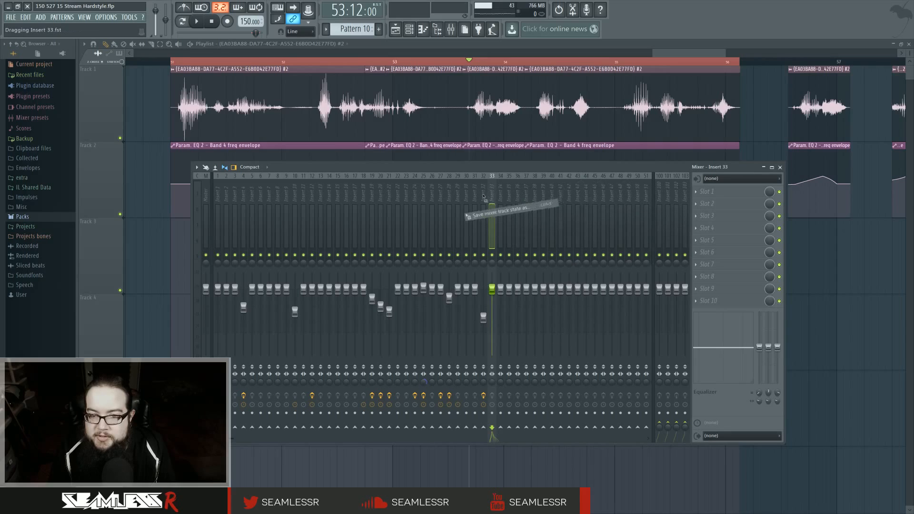
pyautogui.click(484, 191)
# Load Patcher in the first effect slot of Insert 32 and move its window clear of the effect slots
pyautogui.click(709, 191)
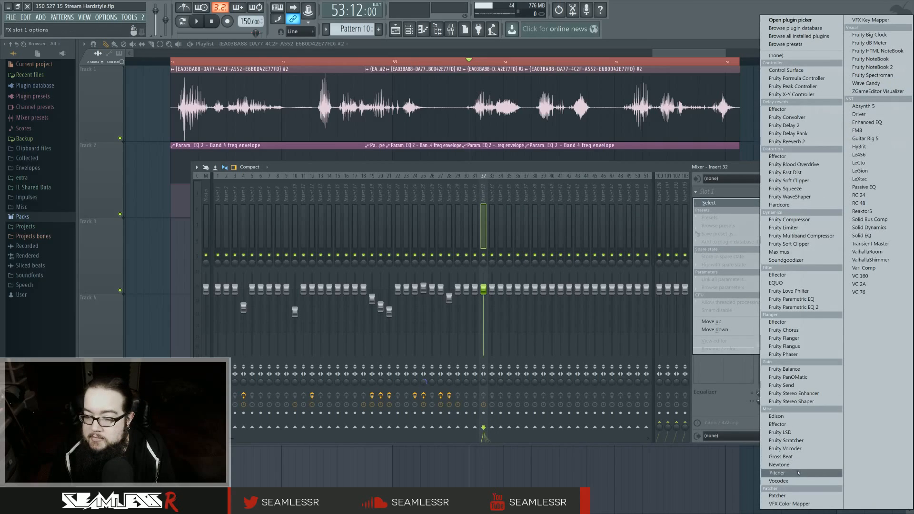
pyautogui.click(797, 496)
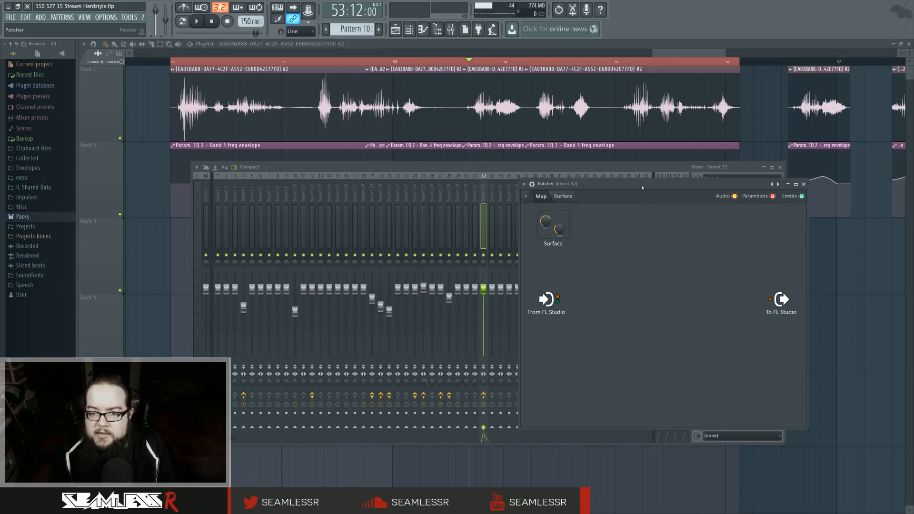
pyautogui.moveTo(642, 188); pyautogui.dragTo(357, 175)
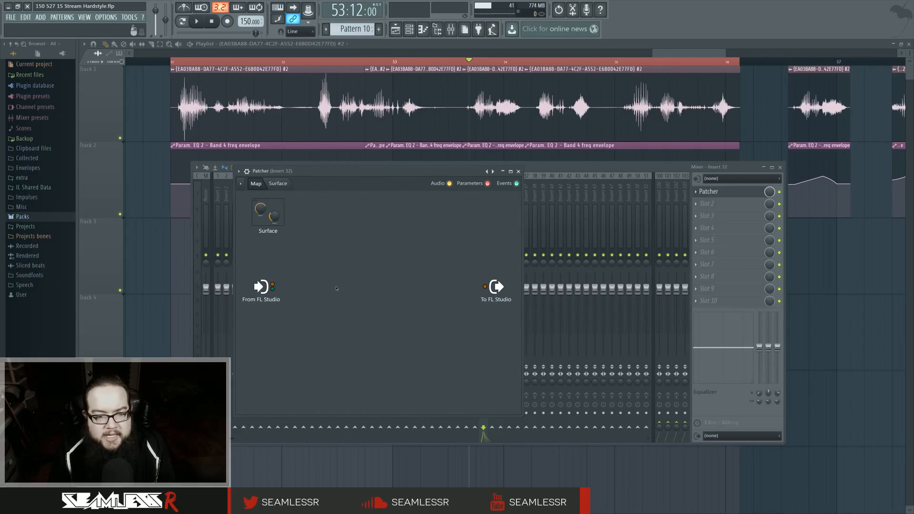
# Add Fruity Parametric EQ 2, Maximus and Fruity WaveShaper in series between Patcher's input and output
pyautogui.hotkey('alt', 'p')
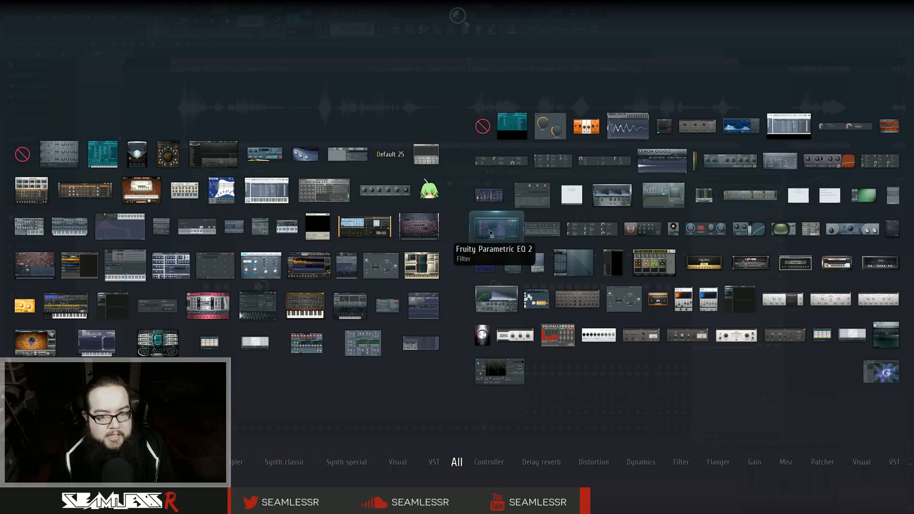
pyautogui.moveTo(496, 229); pyautogui.dragTo(329, 282)
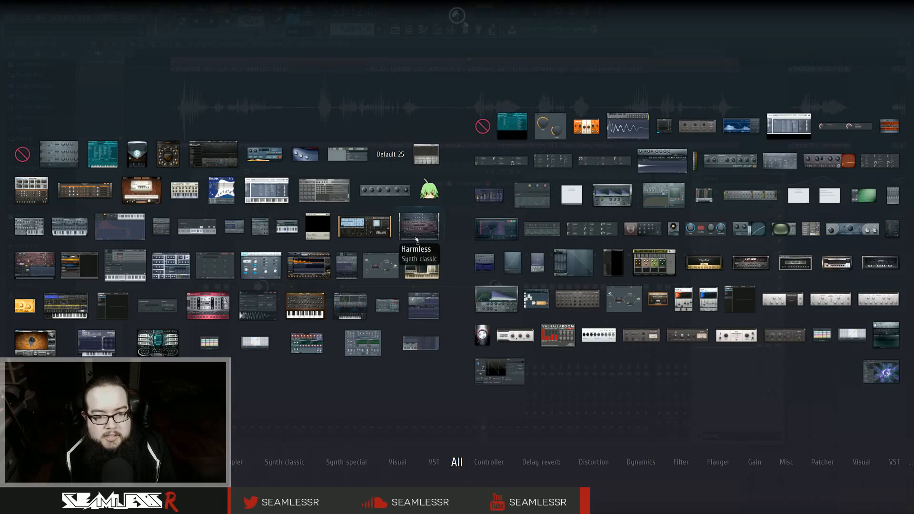
pyautogui.moveTo(482, 310); pyautogui.dragTo(353, 288)
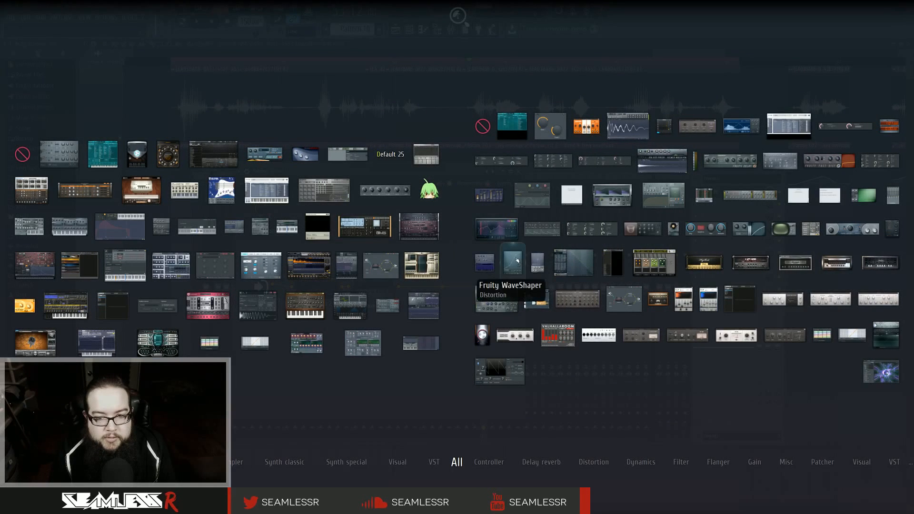
pyautogui.moveTo(510, 263); pyautogui.dragTo(332, 288)
# Set band 5 of the Patcher chain's Param. EQ 2 to a band pass filter with Steep 4 order
pyautogui.doubleClick(334, 286)
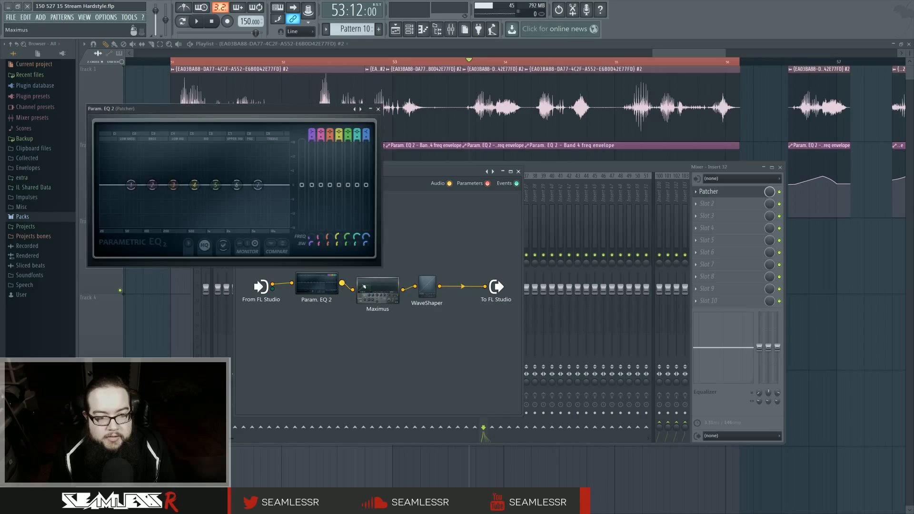
pyautogui.rightClick(215, 185)
pyautogui.moveTo(225, 205)
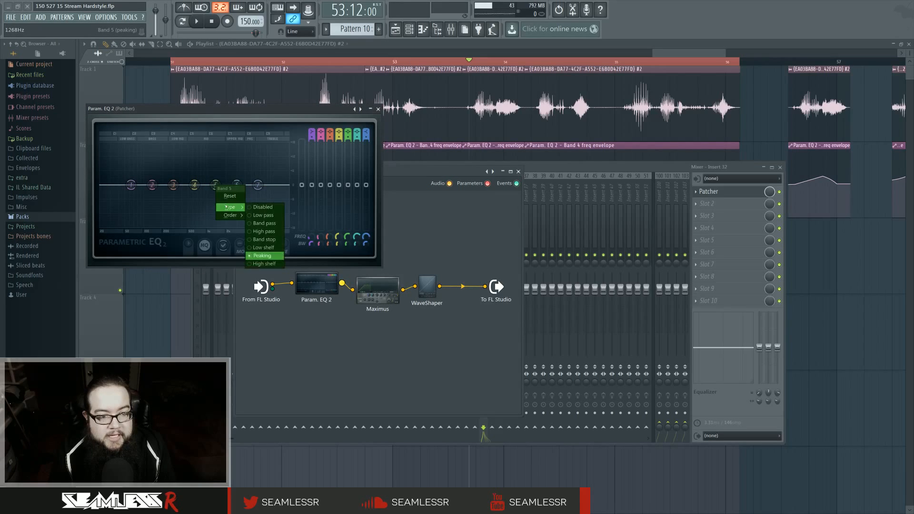
pyautogui.click(257, 229)
pyautogui.rightClick(218, 187)
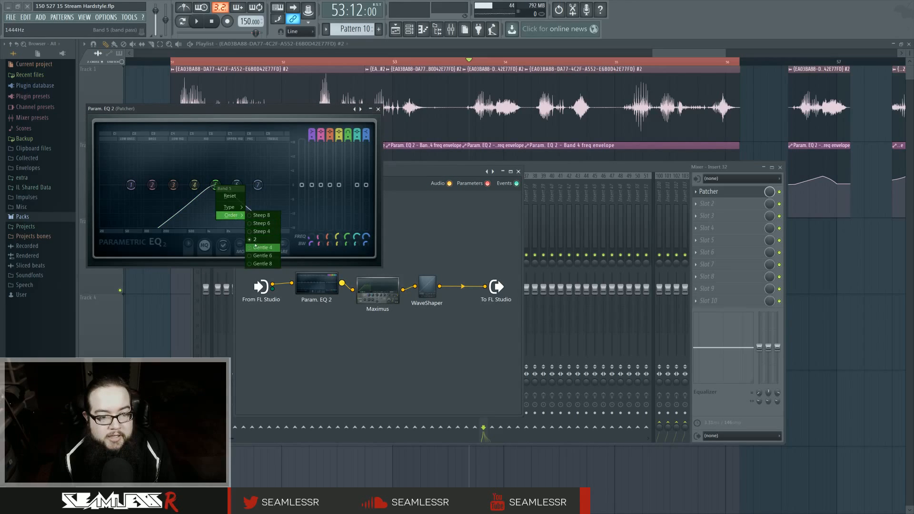
pyautogui.click(257, 232)
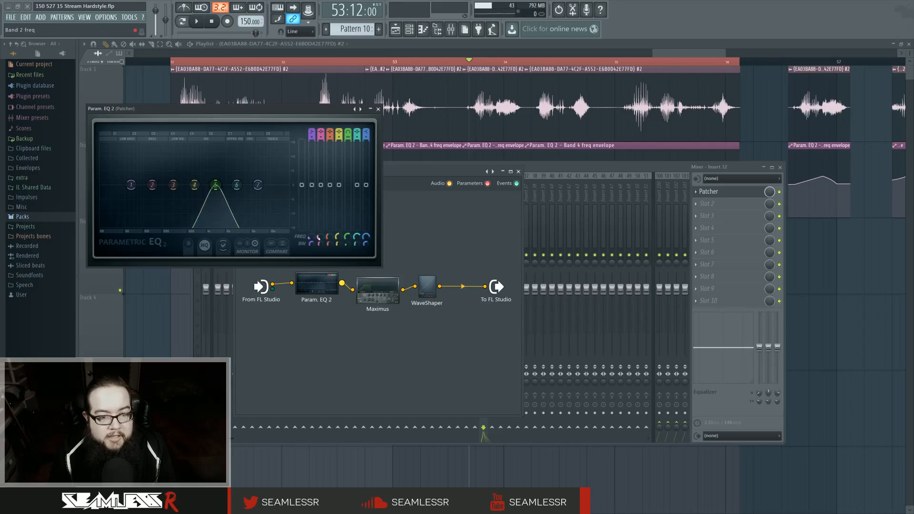
# Link the EQ's band 5 frequency to the internal controller Param. EQ 2 - Band 4 freq
pyautogui.rightClick(346, 237)
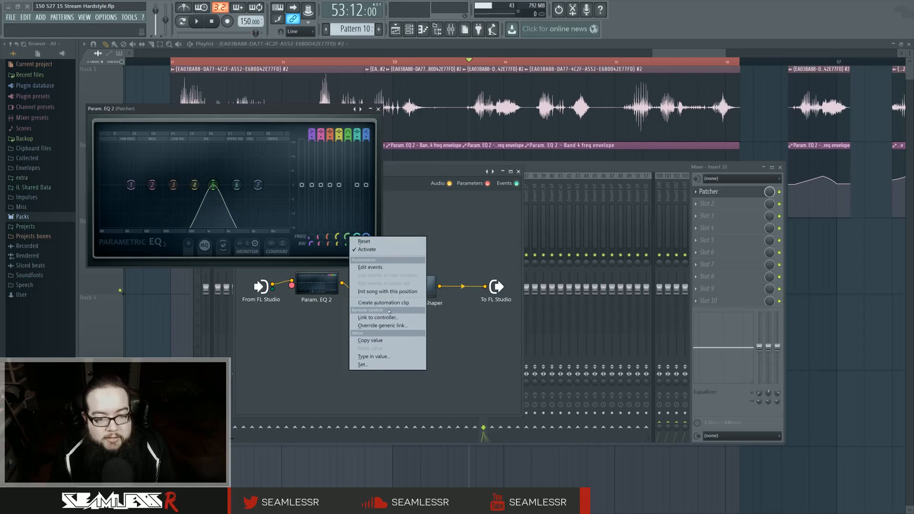
pyautogui.click(376, 316)
pyautogui.click(438, 258)
pyautogui.click(448, 352)
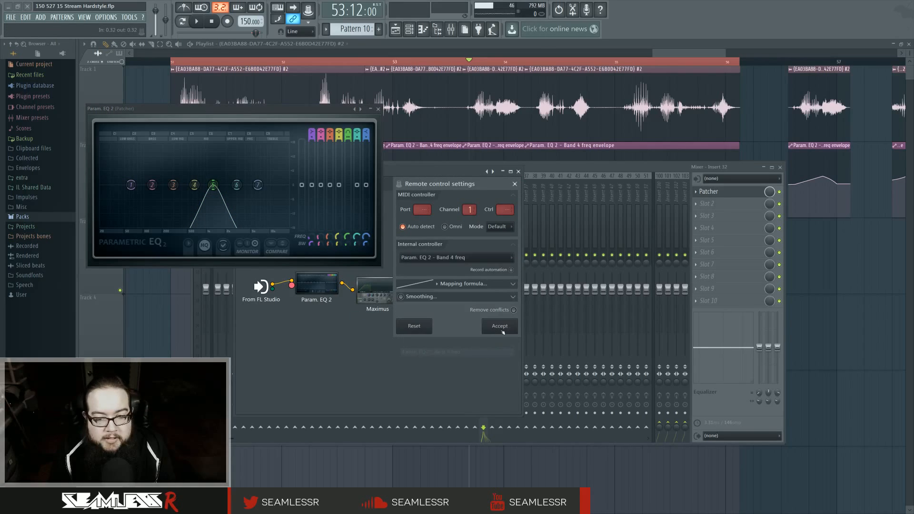
pyautogui.click(501, 328)
# Play the phrase from 53:12 and narrow the bandwidth of the EQ's band 5
pyautogui.press('space')
pyautogui.press('space')
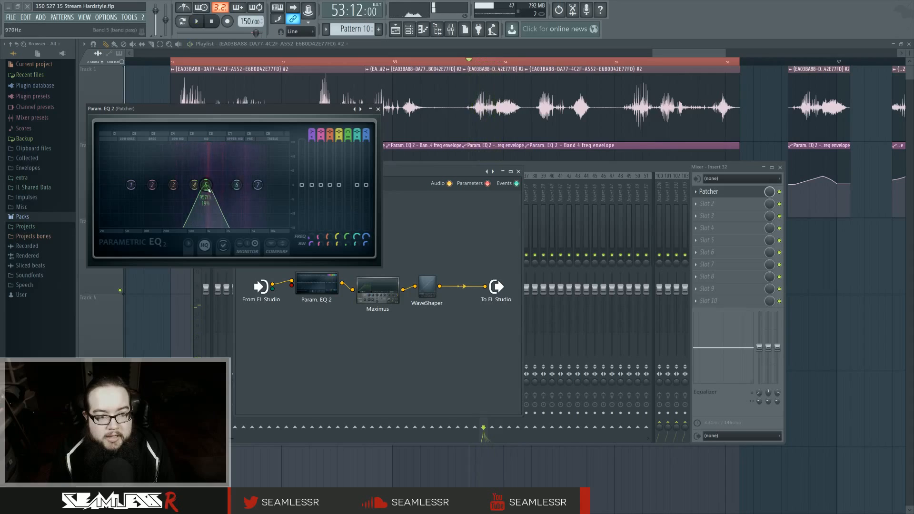
pyautogui.press('space')
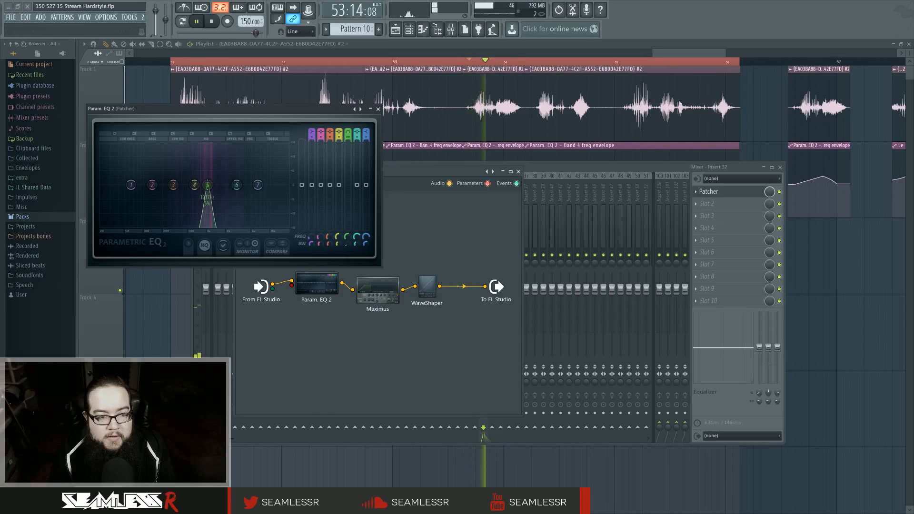
# Inspect the master curve of Maximus in the Patcher chain, close it and replay the phrase from 53:12
pyautogui.click(378, 291)
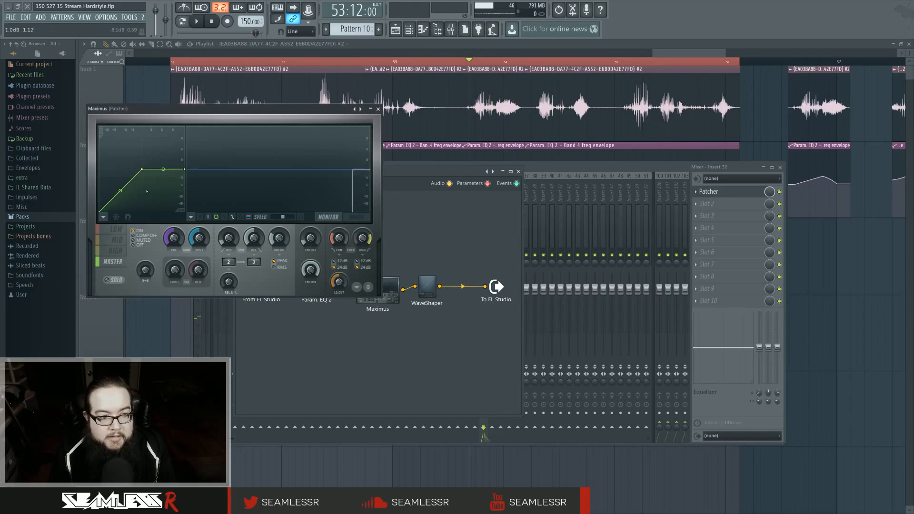
pyautogui.click(378, 109)
pyautogui.press('space')
pyautogui.press('space')
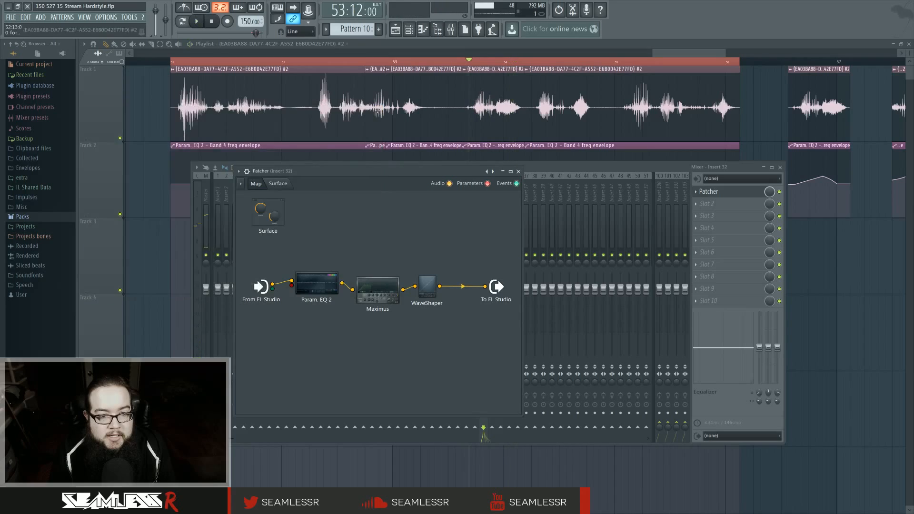
# Open WaveShaper in the Patcher chain, shape its curve into a steep rise with a flat clipped top, and replay the phrase
pyautogui.press('space')
pyautogui.click(427, 286)
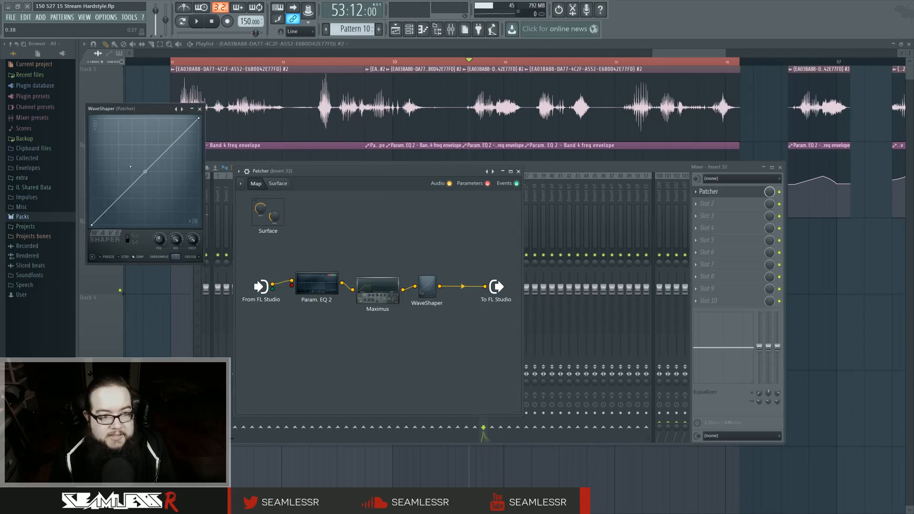
pyautogui.moveTo(145, 171); pyautogui.dragTo(107, 118)
pyautogui.press('space')
pyautogui.rightClick(126, 124)
pyautogui.press('space')
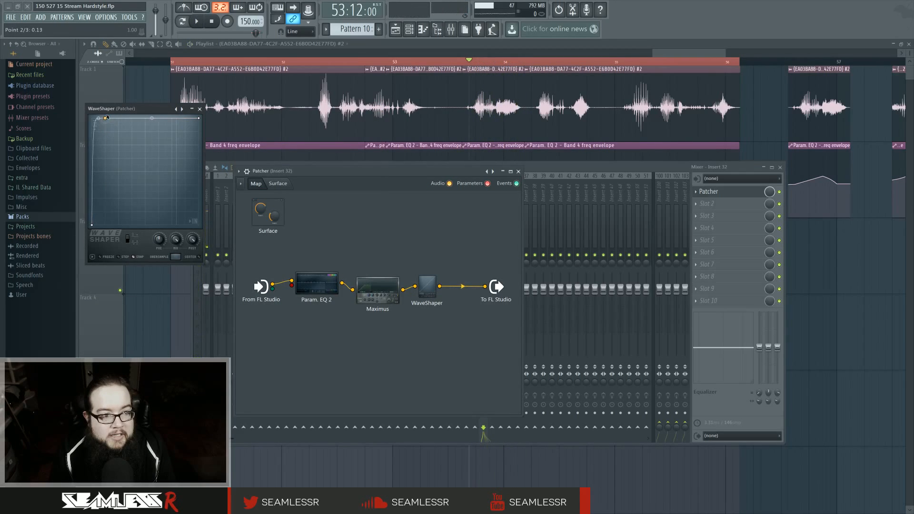
pyautogui.press('space')
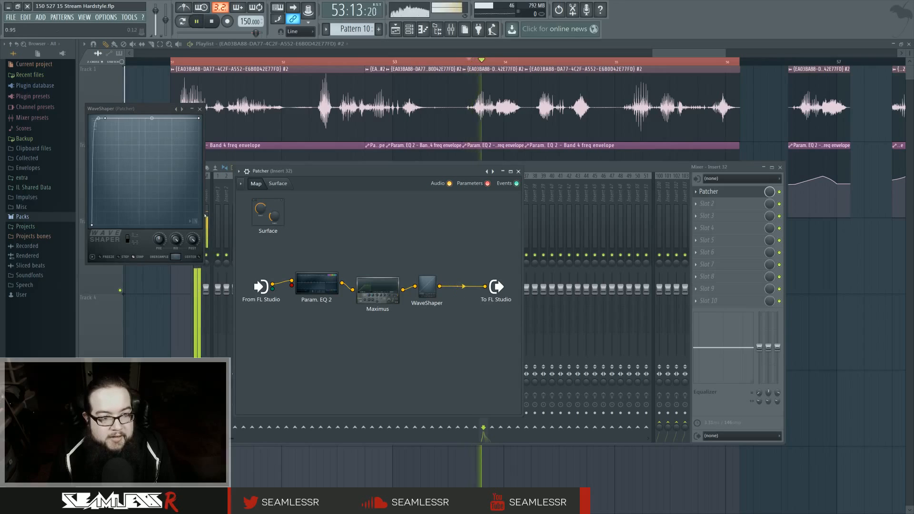
# Steepen the WaveShaper curve further by moving its second point to 0.06 and replay the phrase
pyautogui.press('space')
pyautogui.moveTo(105, 118); pyautogui.dragTo(98, 118)
pyautogui.press('space')
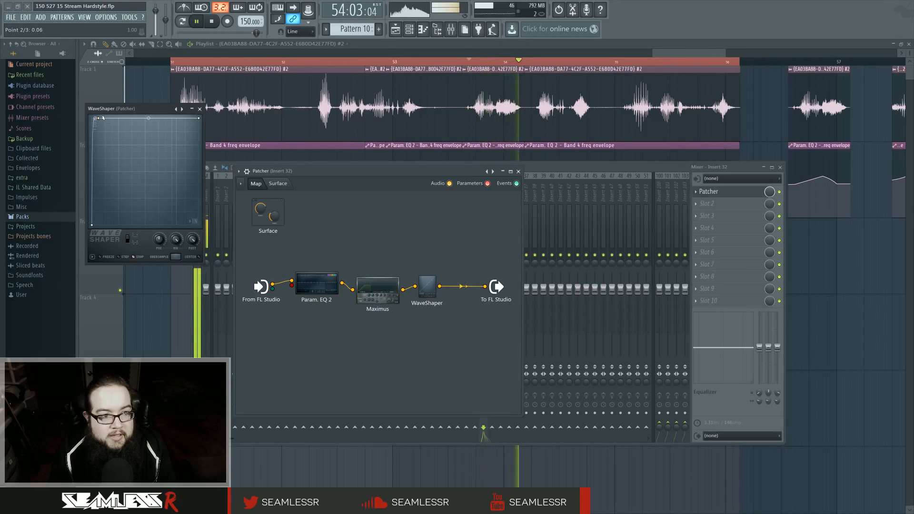
pyautogui.press('space')
pyautogui.press('space')
# Reduce the level of the audio link from WaveShaper to the Patcher output while replaying the phrase
pyautogui.moveTo(460, 286); pyautogui.dragTo(460, 310)
pyautogui.press('space')
pyautogui.press('space')
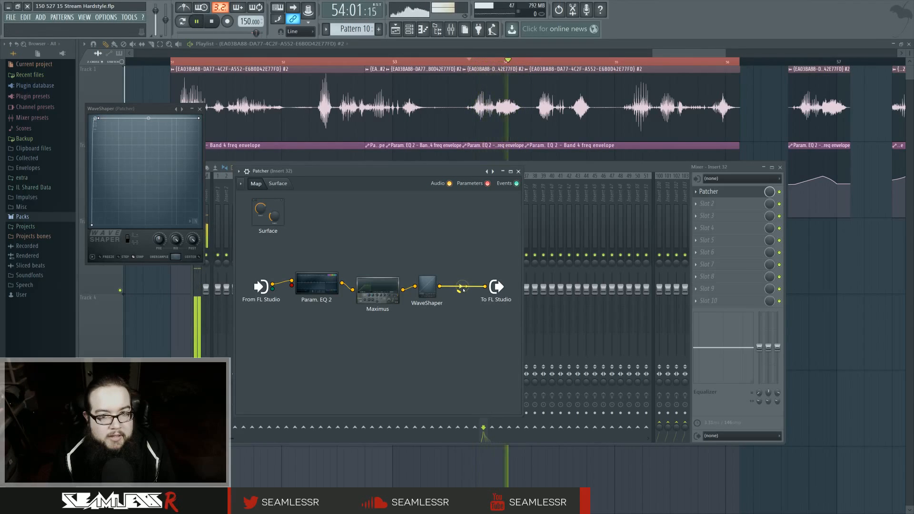
pyautogui.press('space')
pyautogui.press('space')
pyautogui.press('space')
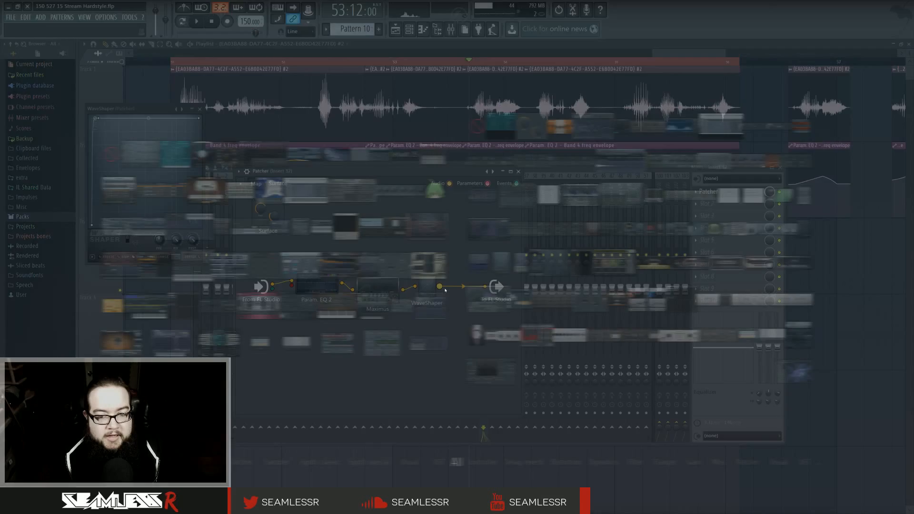
# Insert ValhallaRoom between WaveShaper and the Patcher output, enlarging the map and spacing out the modules
pyautogui.press('F8')
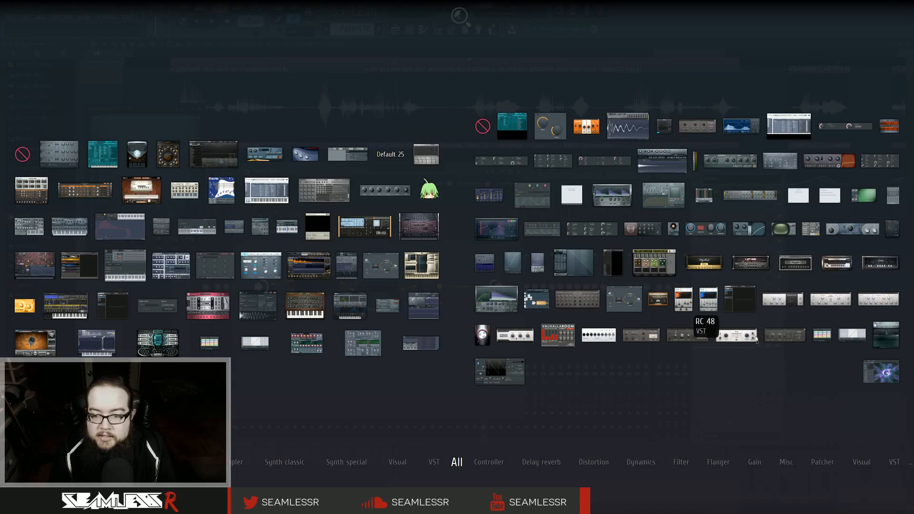
pyautogui.moveTo(558, 335); pyautogui.dragTo(458, 298)
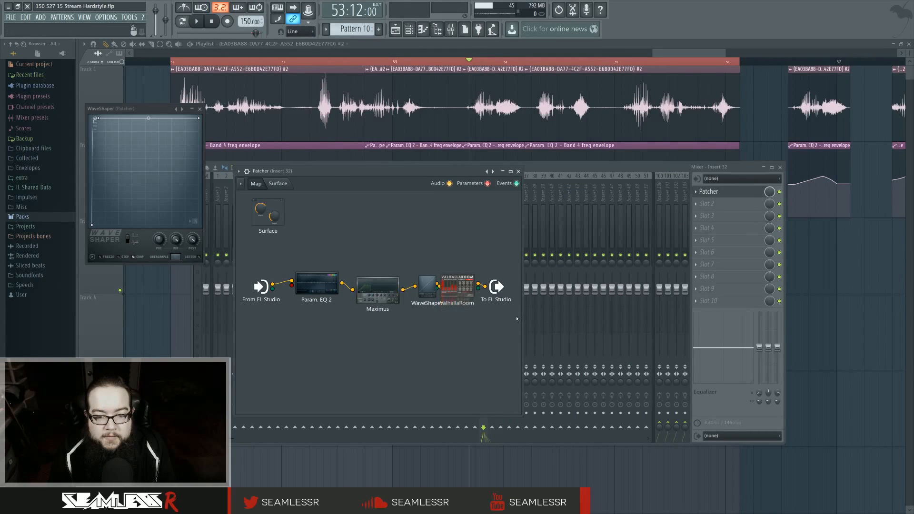
pyautogui.moveTo(523, 321); pyautogui.dragTo(665, 321)
pyautogui.moveTo(496, 286); pyautogui.dragTo(615, 288)
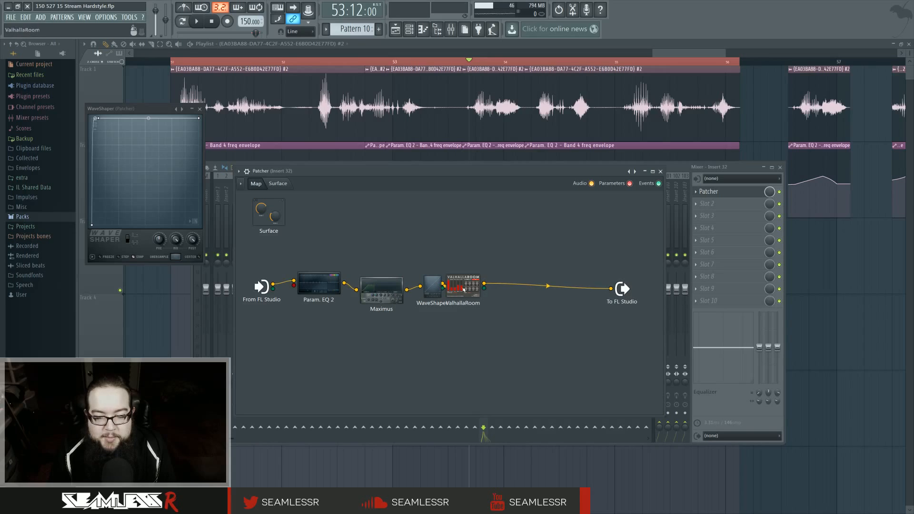
pyautogui.moveTo(457, 285); pyautogui.dragTo(517, 291)
# In ValhallaRoom, set mix to 36.4%, predelay to 0.1 ms, mode to Dense Room, depth to 35% and high cut to 7520 Hz
pyautogui.click(518, 292)
pyautogui.moveTo(186, 111); pyautogui.dragTo(448, 225)
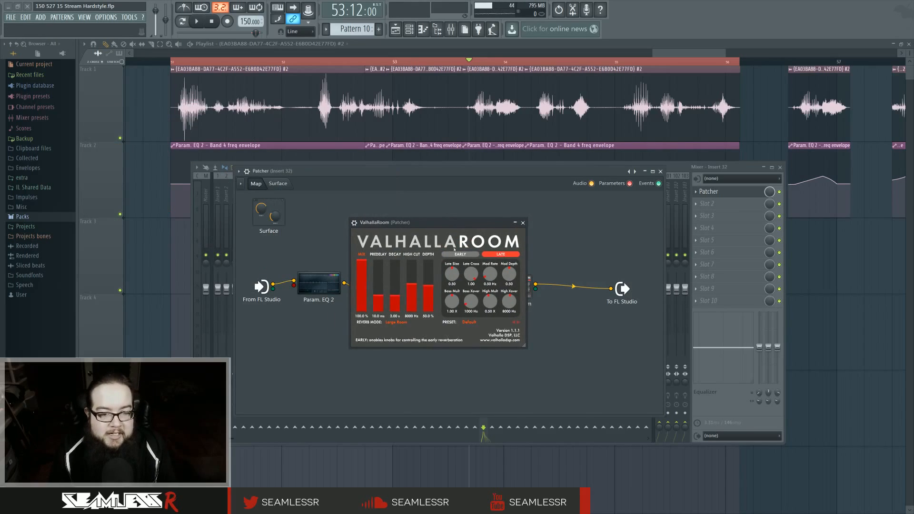
pyautogui.moveTo(362, 262); pyautogui.dragTo(380, 313)
pyautogui.click(396, 322)
pyautogui.click(400, 391)
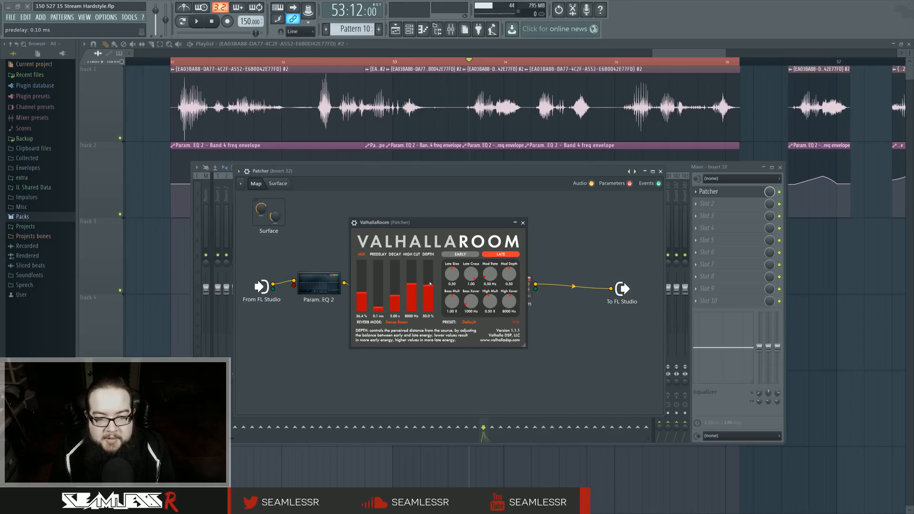
pyautogui.scroll(1, 431, 298)
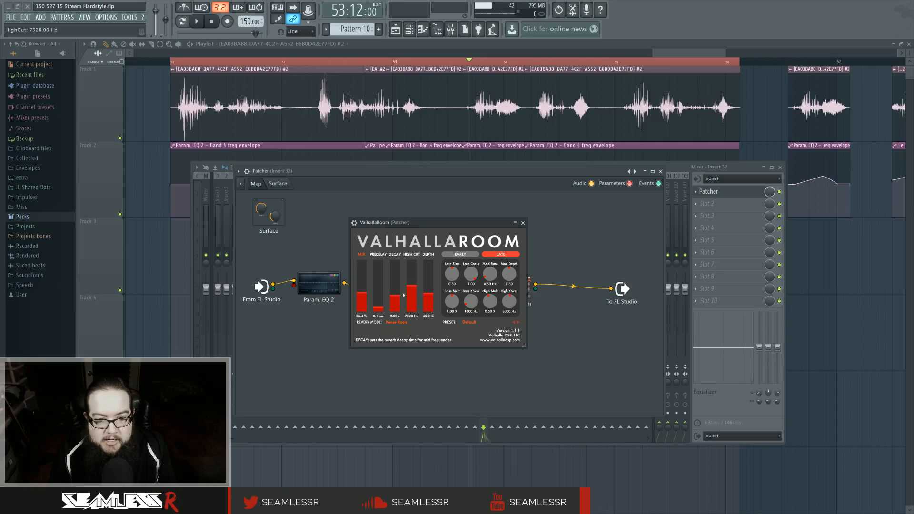
pyautogui.press('space')
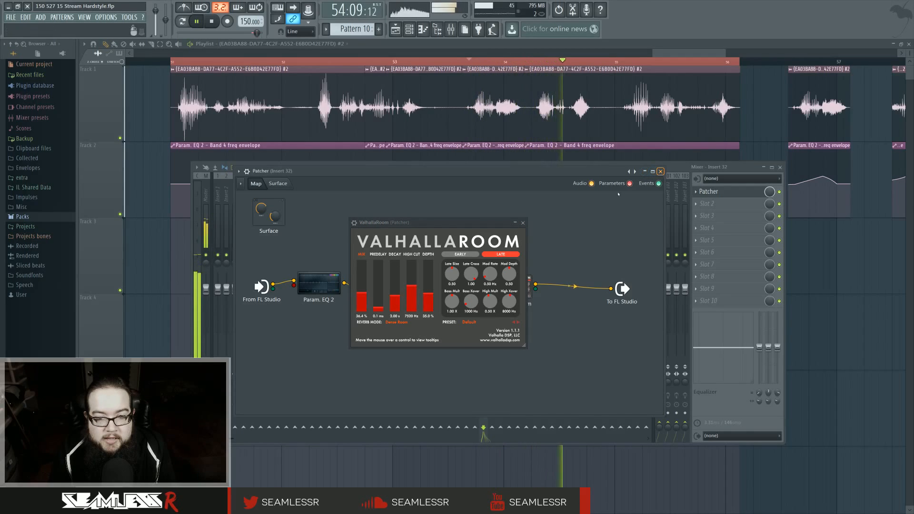
# Set ValhallaRoom's decay to 3.26 s, close the plugin and replay the phrase from 53:12
pyautogui.press('space')
pyautogui.press('space')
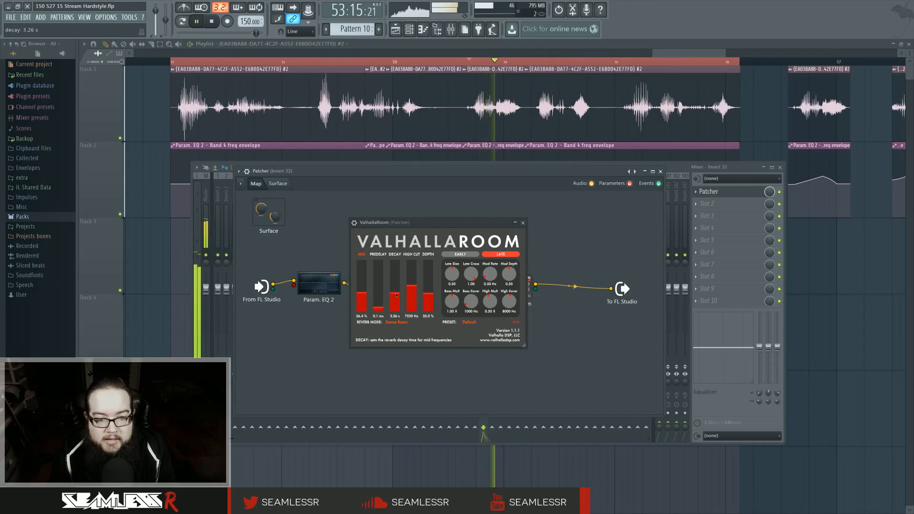
pyautogui.press('space')
pyautogui.click(523, 223)
pyautogui.press('space')
pyautogui.press('space')
pyautogui.press('space')
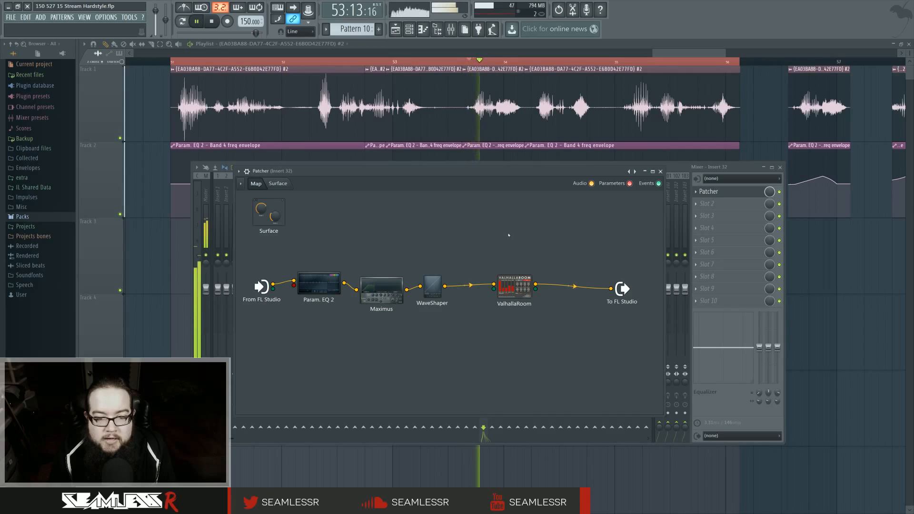
pyautogui.press('space')
# Spread out Param. EQ 2, Maximus and WaveShaper in the map and link the Patcher input directly to Maximus in parallel with the EQ
pyautogui.moveTo(379, 289); pyautogui.dragTo(393, 309)
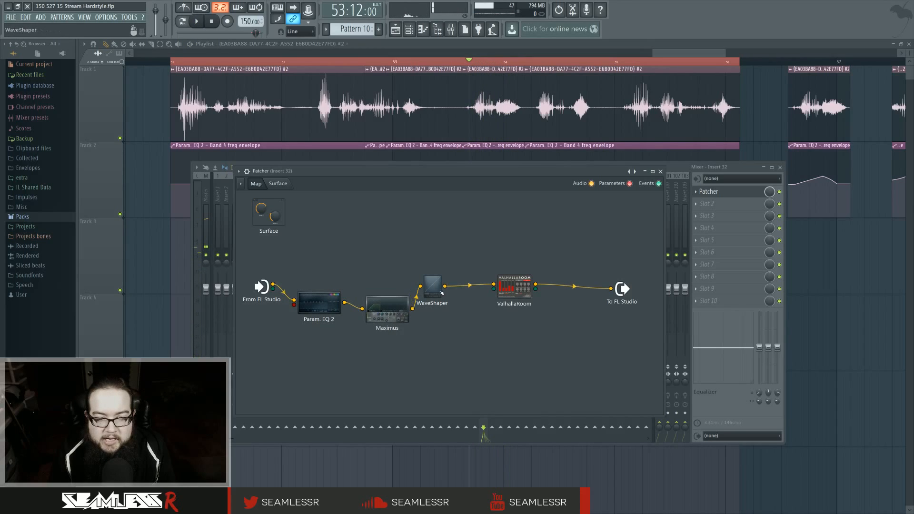
pyautogui.moveTo(433, 288); pyautogui.dragTo(448, 285)
pyautogui.moveTo(318, 302); pyautogui.dragTo(318, 320)
pyautogui.moveTo(387, 309); pyautogui.dragTo(386, 315)
pyautogui.moveTo(448, 285); pyautogui.dragTo(414, 269)
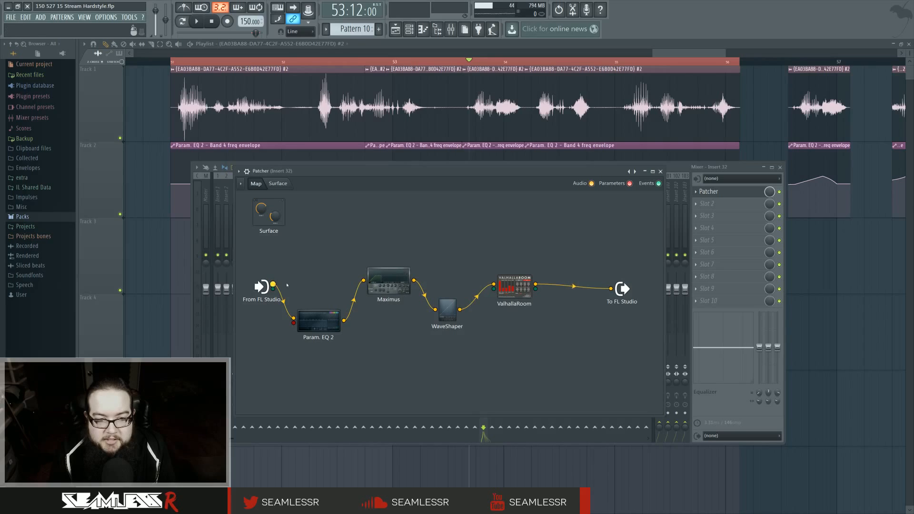
pyautogui.moveTo(273, 284); pyautogui.dragTo(364, 280)
# Open WaveShaper, try its mix level while replaying the phrase from 53:12, and close it
pyautogui.doubleClick(447, 310)
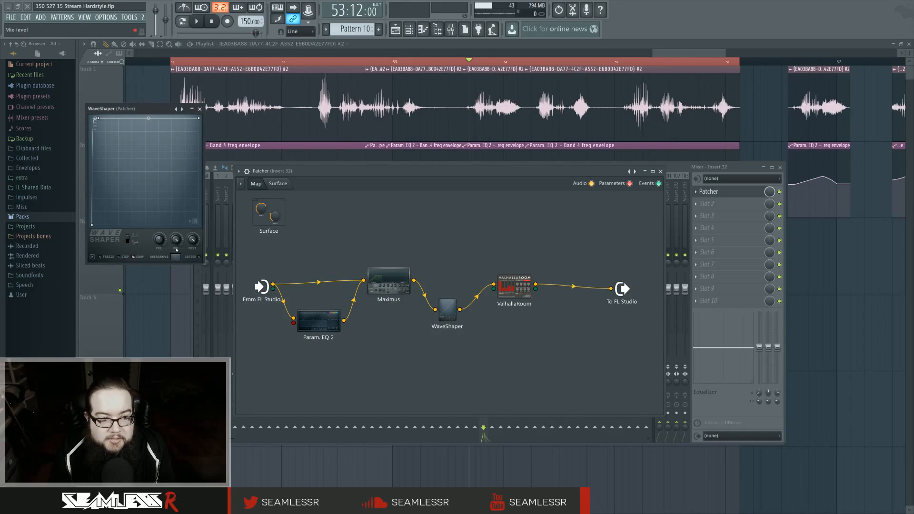
pyautogui.press('space')
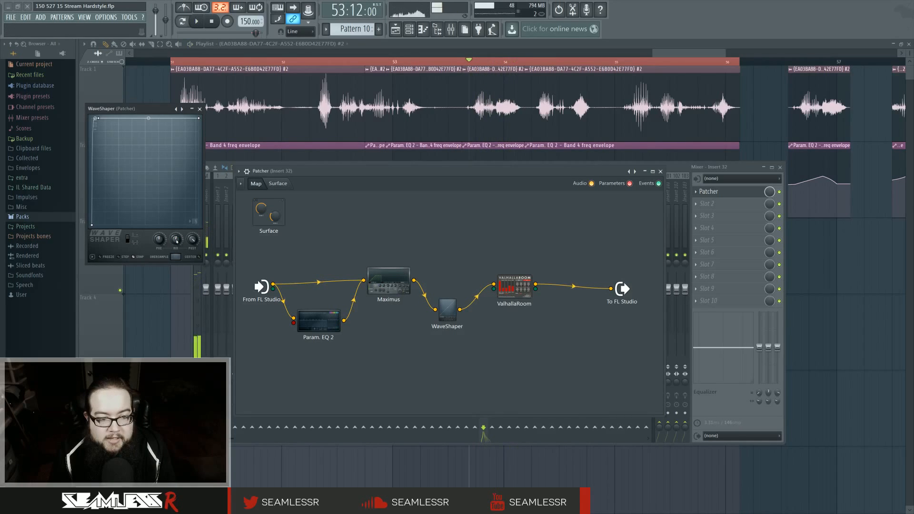
pyautogui.press('space')
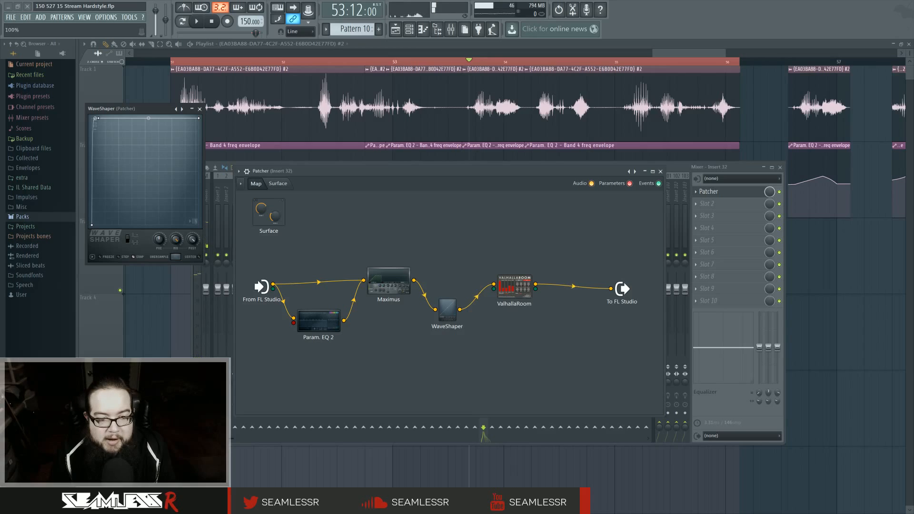
pyautogui.press('space')
pyautogui.press('space')
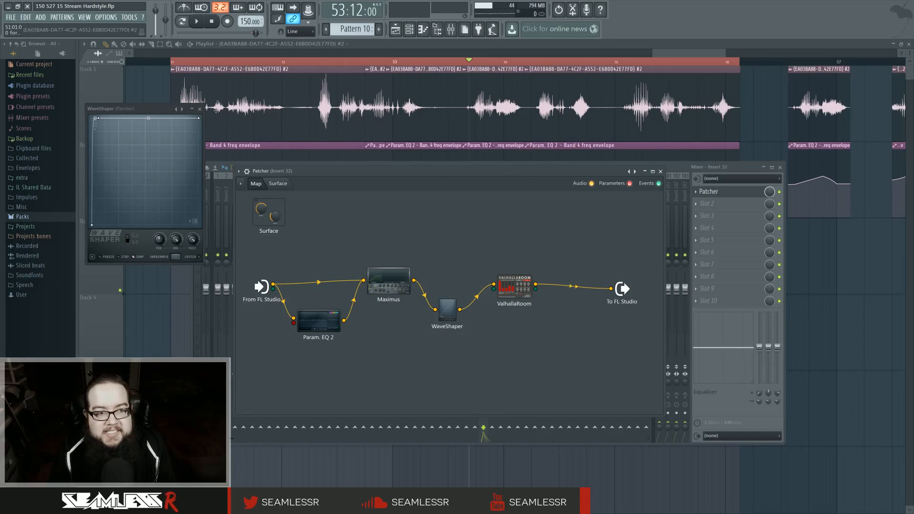
pyautogui.click(200, 109)
# Return to the playlist and play the separate vocal clip before bar 57 twice from about 56:09
pyautogui.rightClick(449, 470)
pyautogui.scroll(-3, 571, 392)
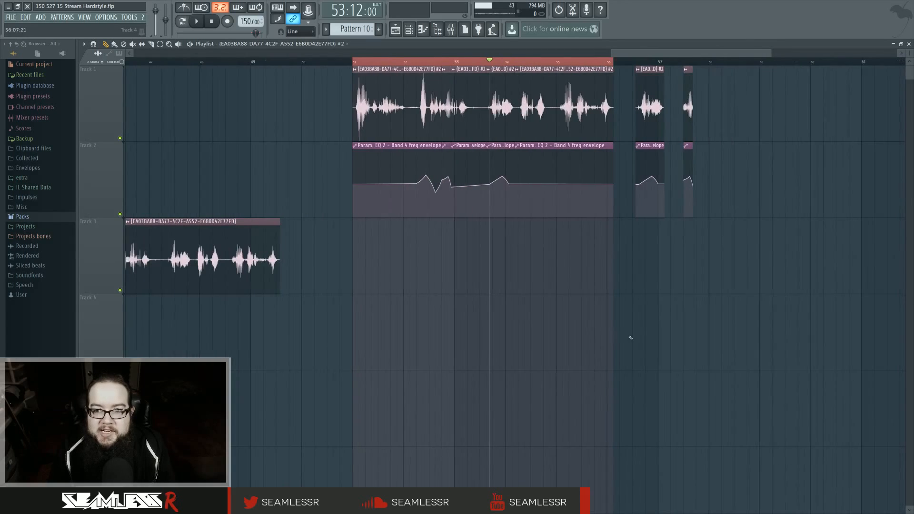
pyautogui.click(630, 62)
pyautogui.press('space')
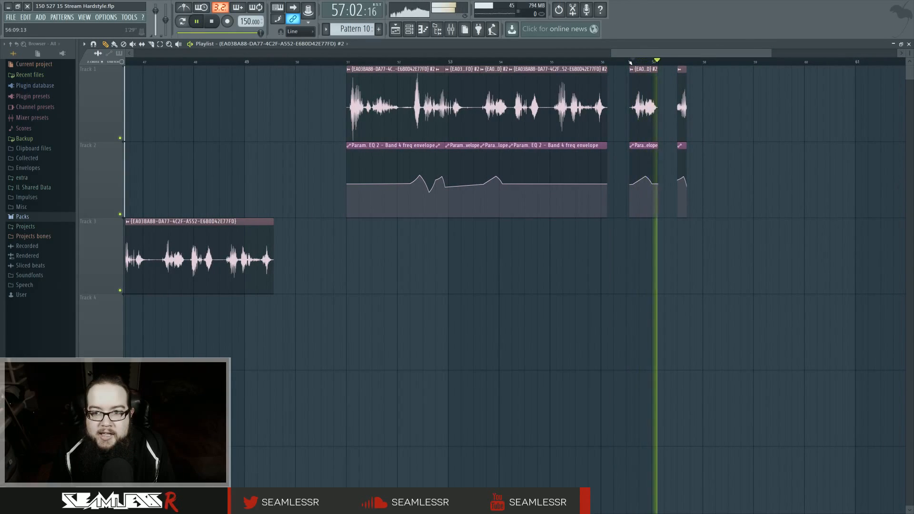
pyautogui.click(630, 63)
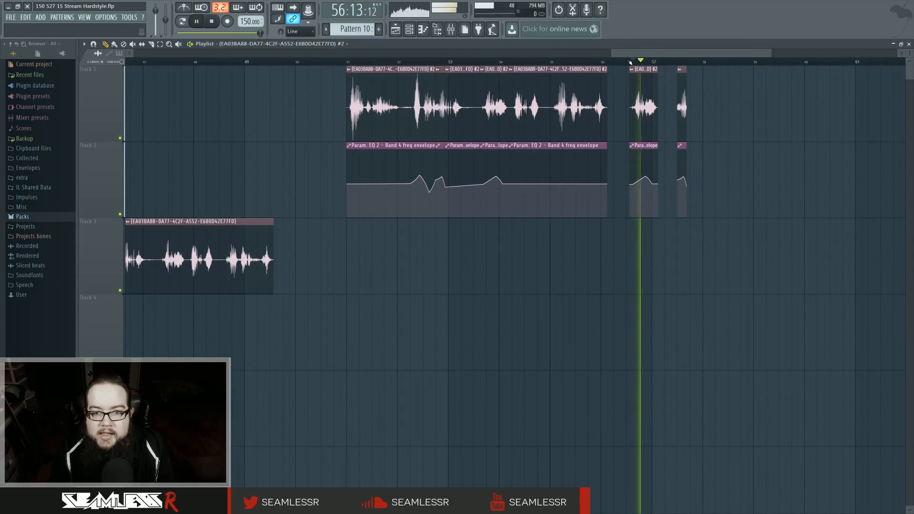
# Play the main vocal phrase from about 52:04 and again from about 52:12
pyautogui.click(410, 62)
pyautogui.click(410, 63)
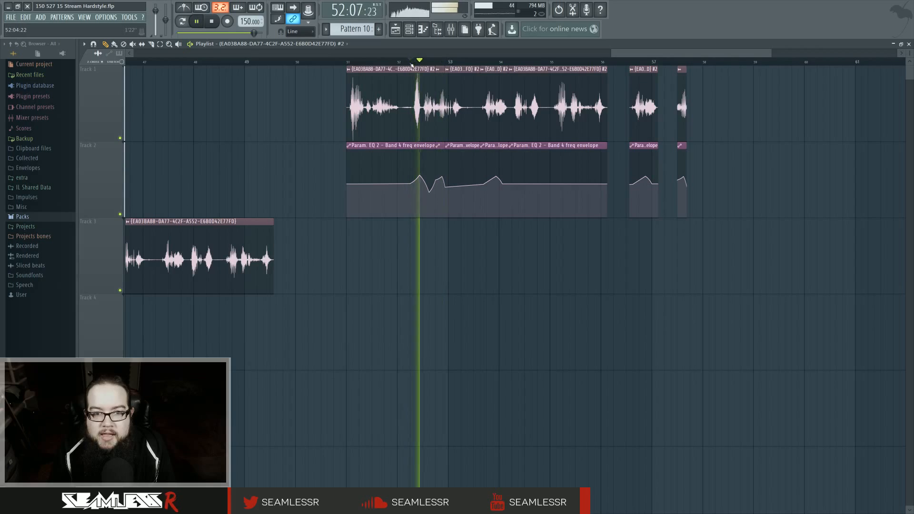
pyautogui.click(410, 62)
pyautogui.scroll(3, 436, 63)
pyautogui.press('space')
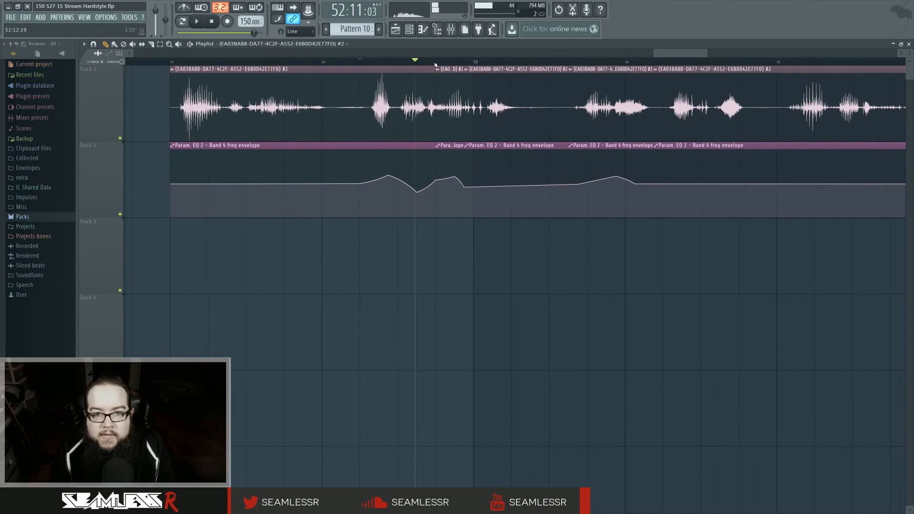
pyautogui.click(436, 64)
pyautogui.press('space')
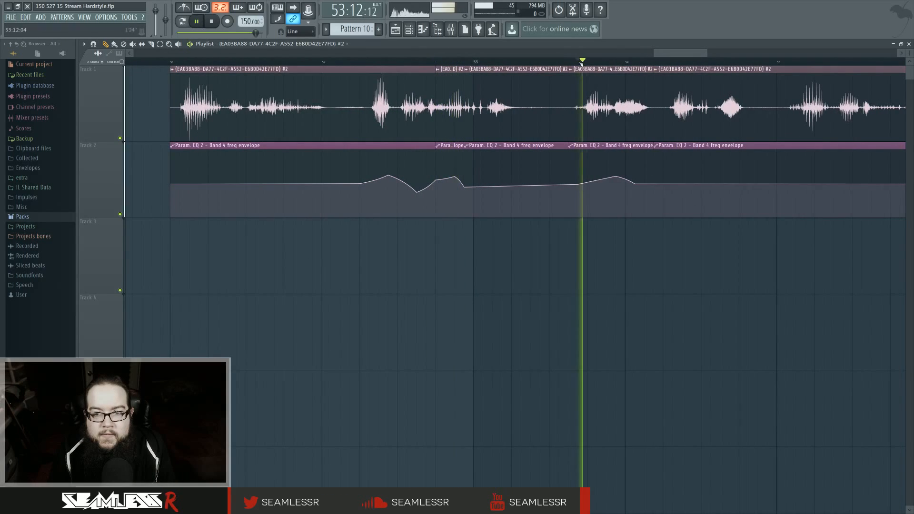
# Add a raised point at 55:04 to the last Band 4 freq envelope clip of the main phrase and replay it from 55:02
pyautogui.scroll(-2, 582, 64)
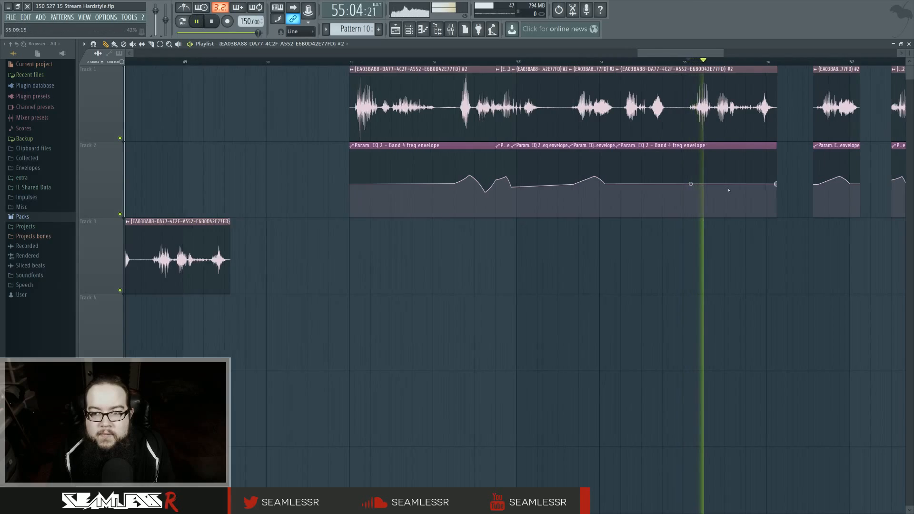
pyautogui.scroll(2, 729, 190)
pyautogui.press('space')
pyautogui.rightClick(674, 174)
pyautogui.press('space')
pyautogui.press('space')
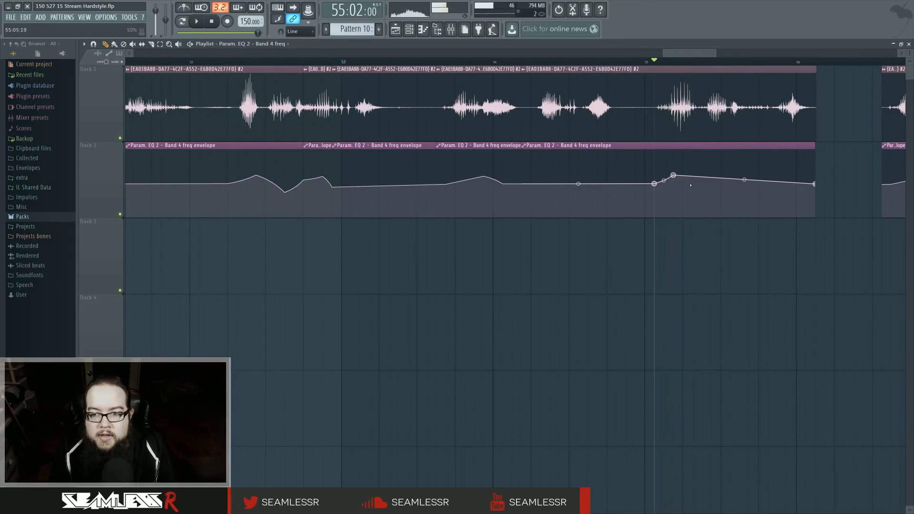
pyautogui.press('space')
pyautogui.moveTo(674, 175); pyautogui.dragTo(673, 170)
pyautogui.press('space')
pyautogui.press('space')
# Add a point at 55:06 to bring the envelope back to its base level, and fine-tune the 55:04 peak
pyautogui.rightClick(692, 182)
pyautogui.press('space')
pyautogui.press('space')
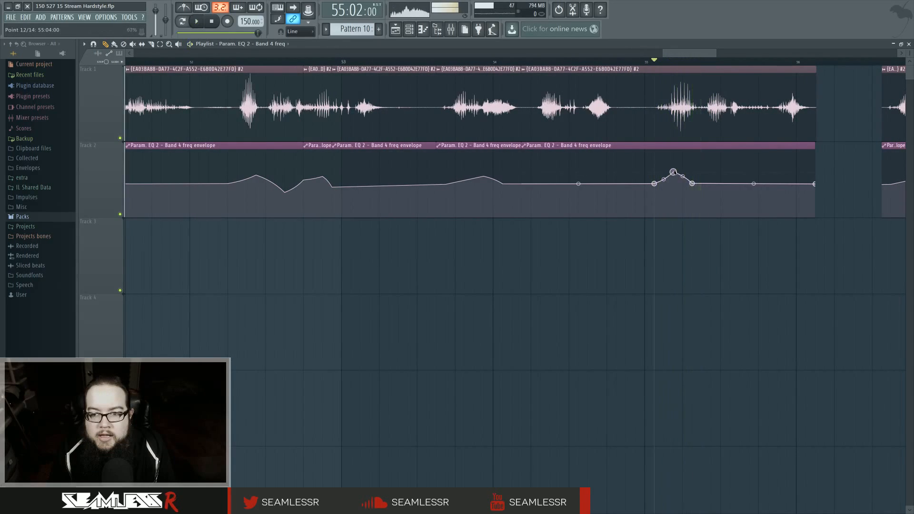
pyautogui.press('space')
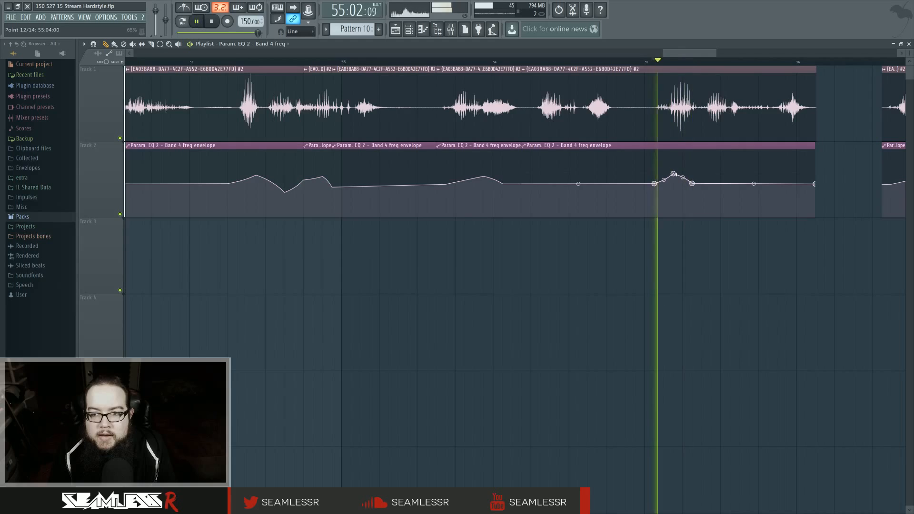
pyautogui.press('space')
pyautogui.press('space')
# Lower the envelope's 55:06 point, add a low point at 55:08 and replay from 55:02
pyautogui.moveTo(692, 183); pyautogui.dragTo(711, 208)
pyautogui.press('space')
pyautogui.press('space')
pyautogui.rightClick(712, 201)
pyautogui.press('space')
pyautogui.press('space')
pyautogui.press('space')
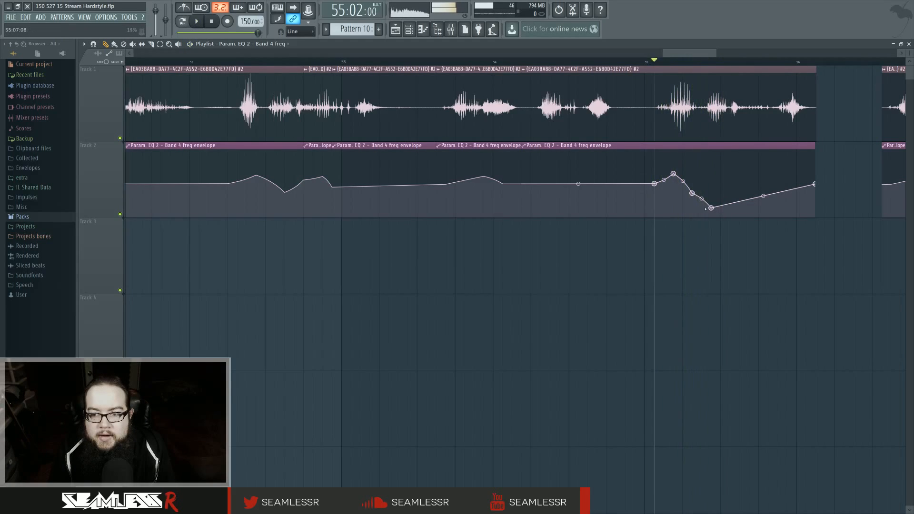
# Add a low envelope point at 55:07 to make the drop steeper and replay from 55:02
pyautogui.rightClick(704, 210)
pyautogui.press('space')
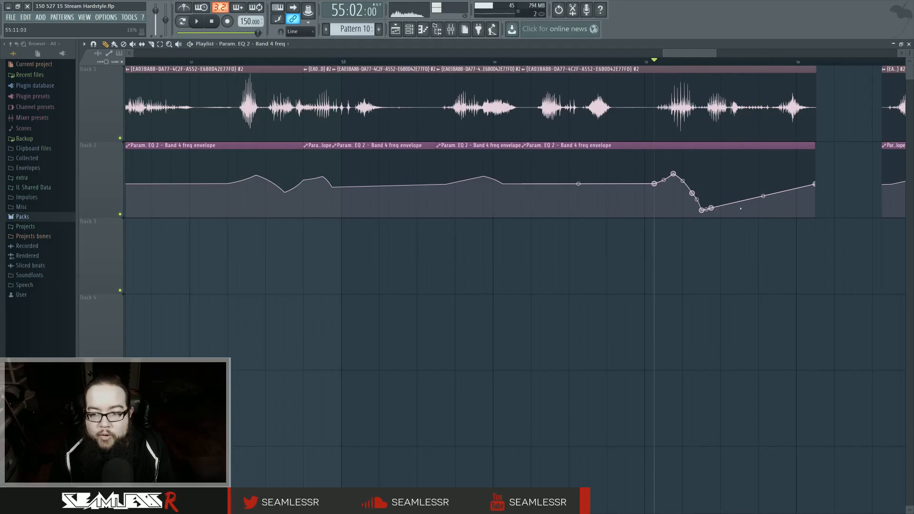
pyautogui.press('space')
pyautogui.press('space')
pyautogui.press('space')
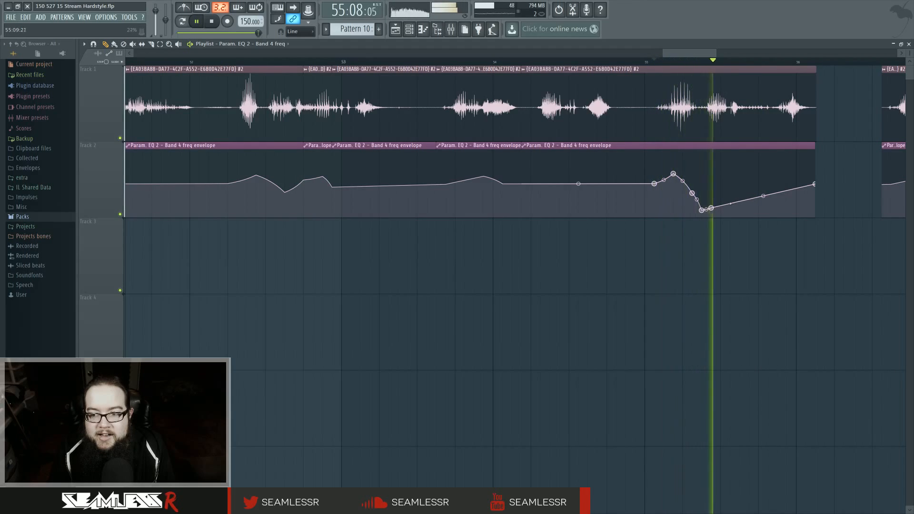
# Add an envelope point at 55:11 level with the 55:08 point and replay from 55:02
pyautogui.press('space')
pyautogui.rightClick(740, 208)
pyautogui.press('space')
pyautogui.press('space')
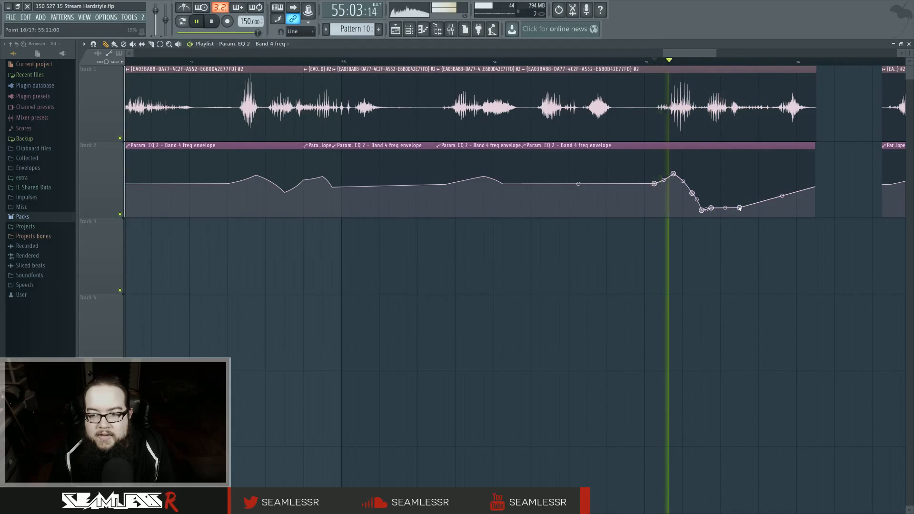
# Replay the automated vocal from 55:02 to check the envelope's low section
pyautogui.press('space')
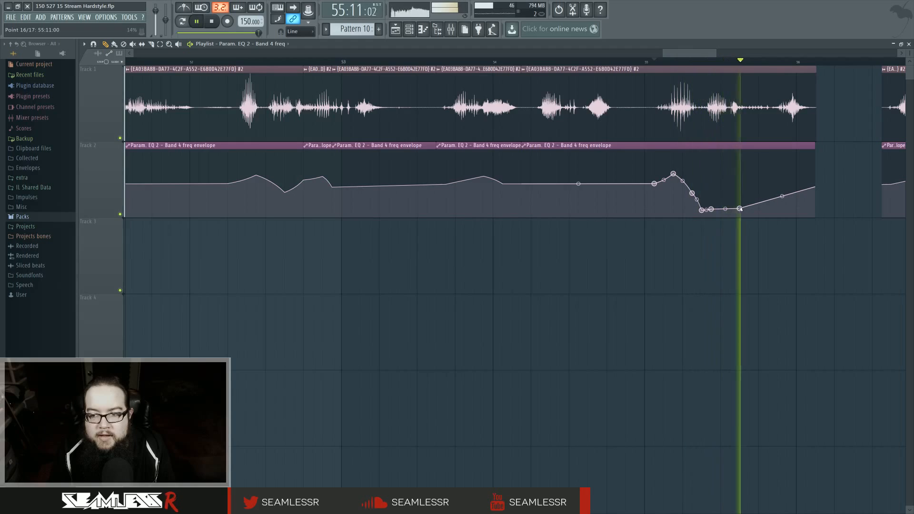
pyautogui.press('space')
pyautogui.press('space')
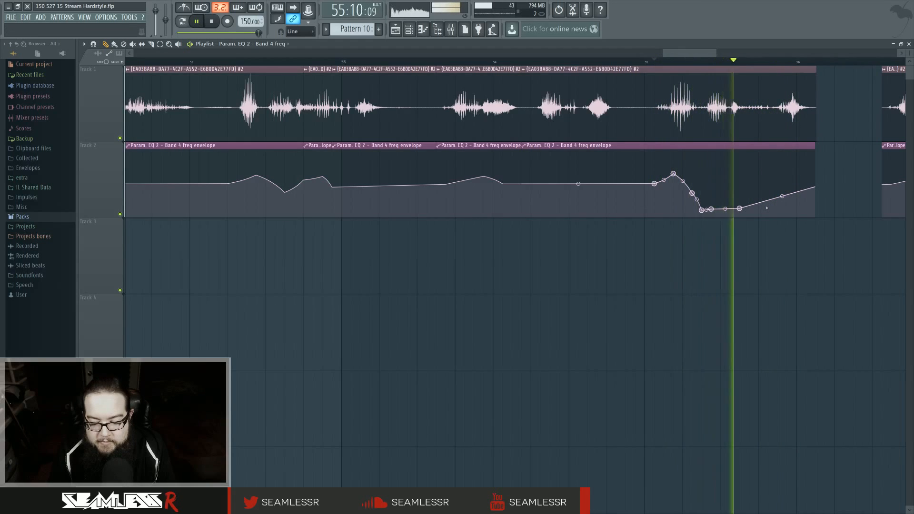
pyautogui.press('space')
pyautogui.scroll(-4, 658, 265)
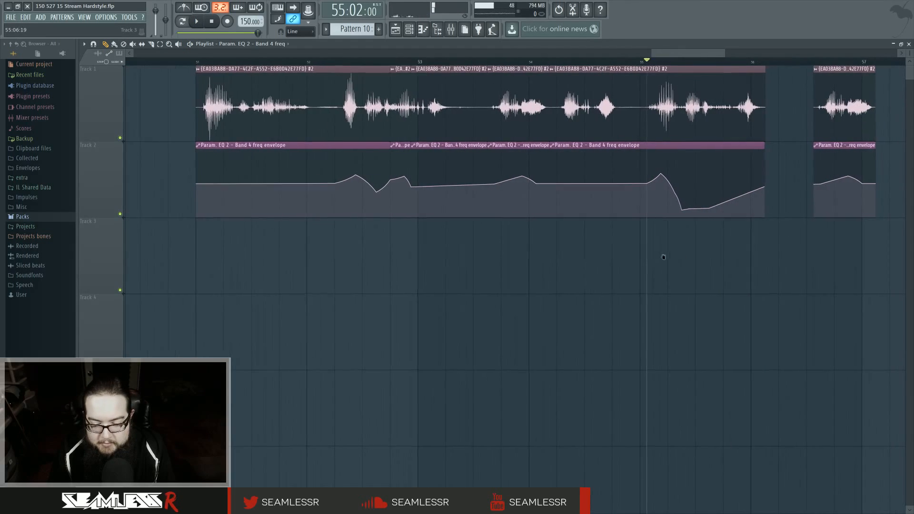
pyautogui.press('space')
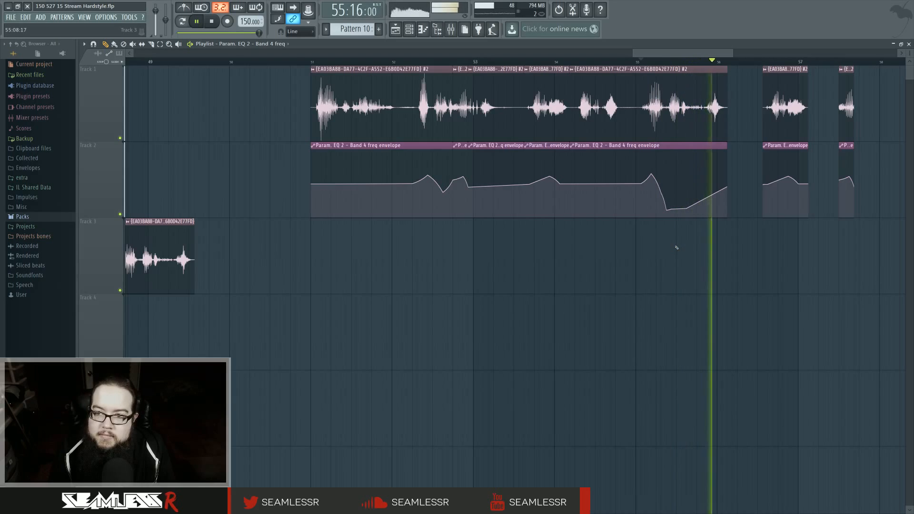
# Lower the envelope's end point at 56:03 level with the 55:11 point and replay the vocal
pyautogui.press('space')
pyautogui.moveTo(724, 189)
pyautogui.moveTo(725, 189); pyautogui.dragTo(728, 208)
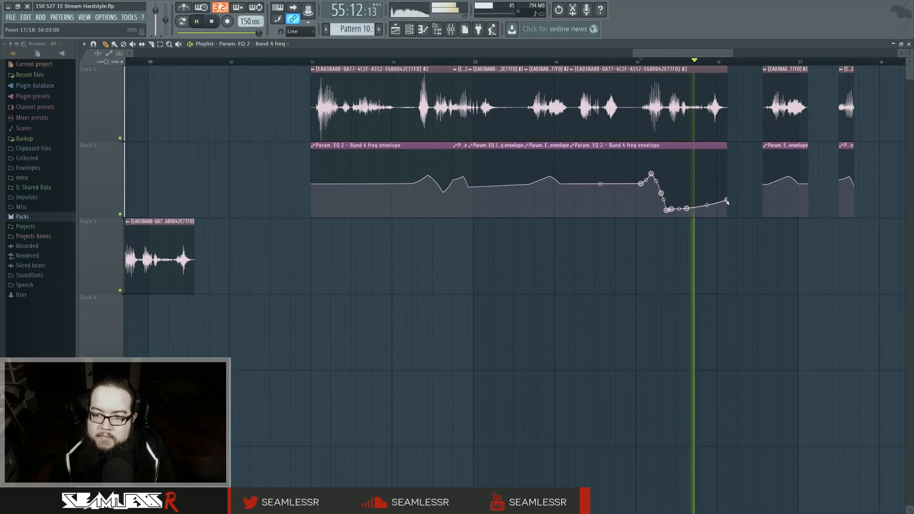
pyautogui.press('space')
pyautogui.press('space')
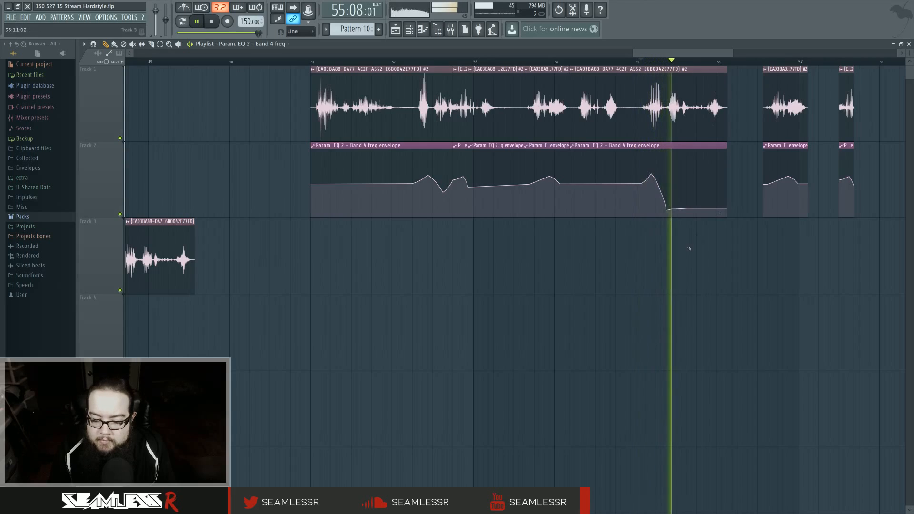
pyautogui.press('space')
# Play the drop from bar 33 for comparison and return to the automated vocal clips
pyautogui.scroll(-2, 675, 250)
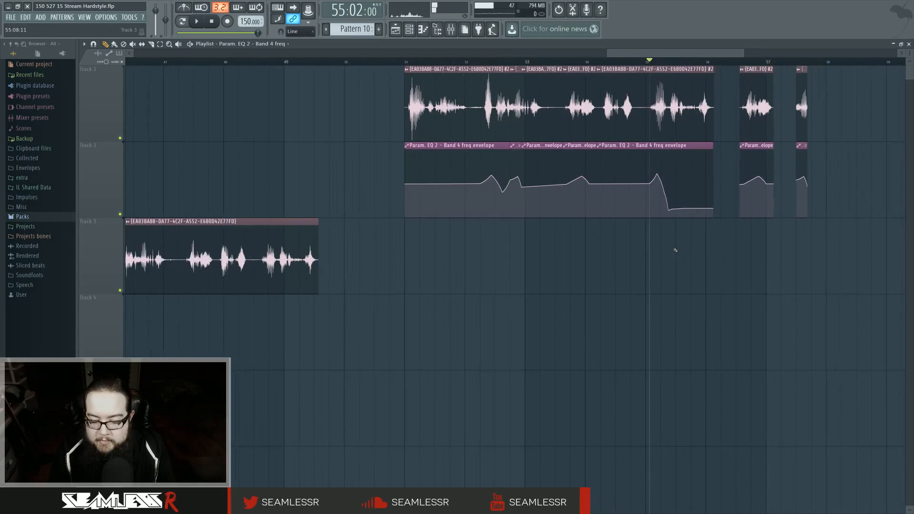
pyautogui.scroll(-4, 426, 330)
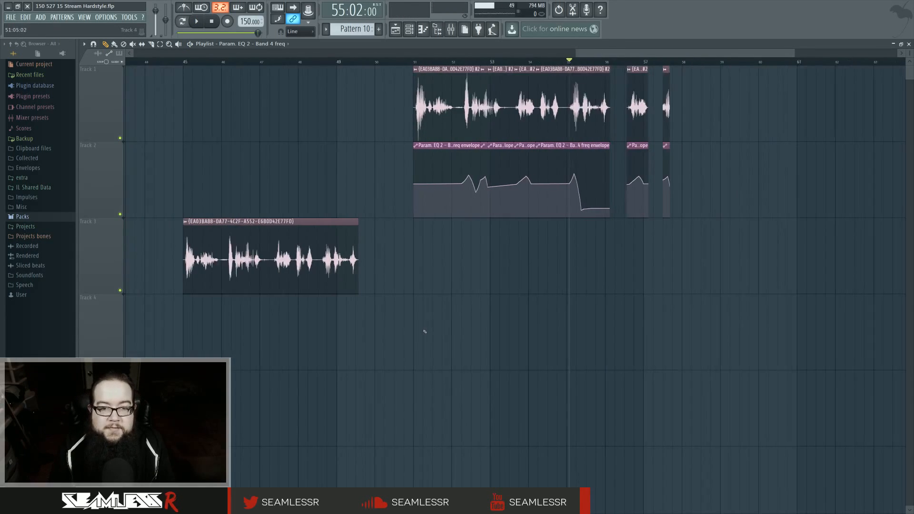
pyautogui.moveTo(357, 327); pyautogui.dragTo(687, 328)
pyautogui.moveTo(424, 307); pyautogui.dragTo(615, 197)
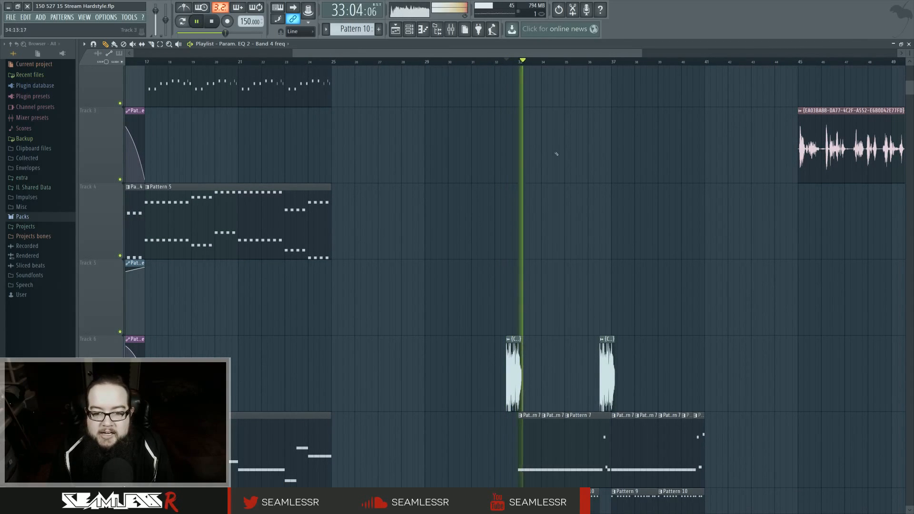
pyautogui.moveTo(608, 248); pyautogui.dragTo(370, 226)
pyautogui.press('space')
pyautogui.scroll(3, 622, 243)
pyautogui.moveTo(762, 229); pyautogui.dragTo(536, 269)
# Add a low envelope point at 55:15 and a high peak at 55:13, raising the peak while replaying the vocal
pyautogui.press('space')
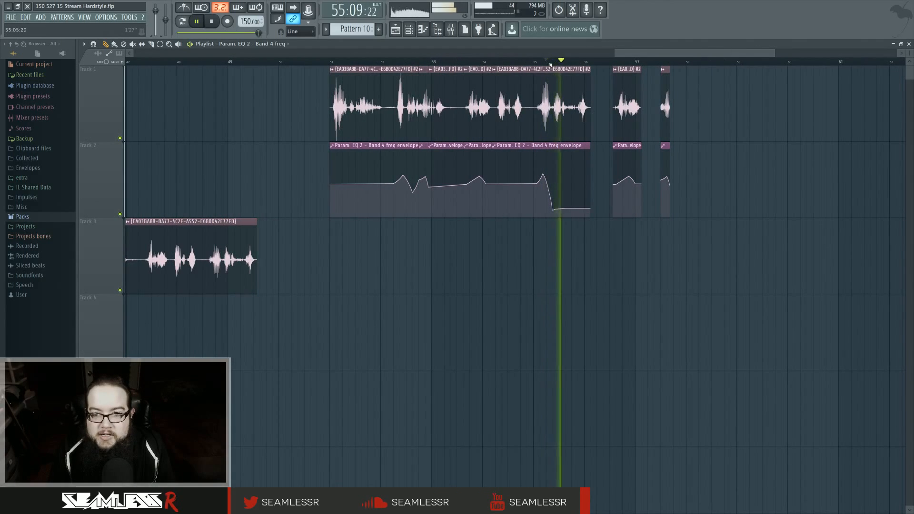
pyautogui.press('space')
pyautogui.press('space')
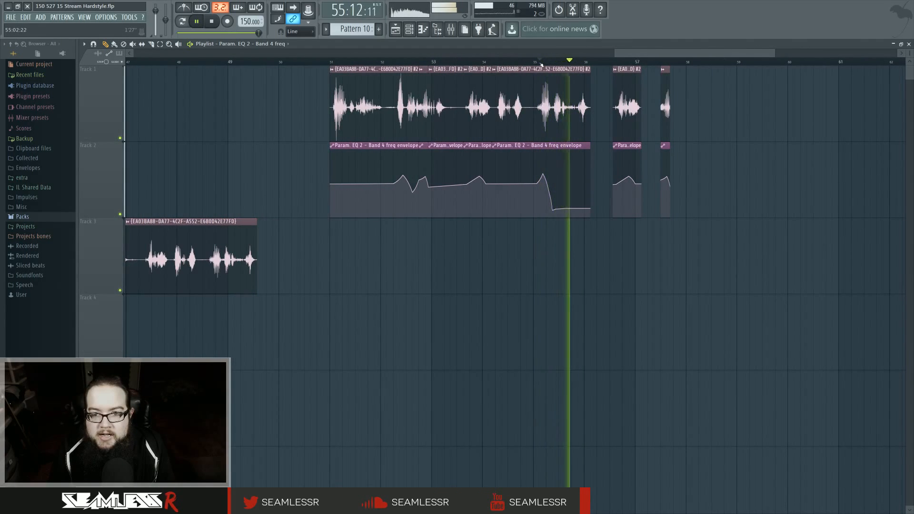
pyautogui.press('space')
pyautogui.scroll(3, 560, 200)
pyautogui.press('space')
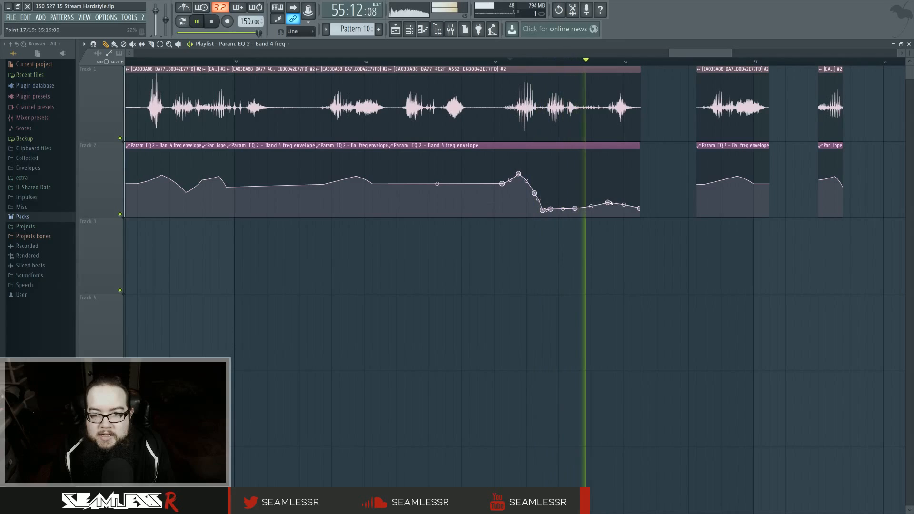
pyautogui.click(591, 181)
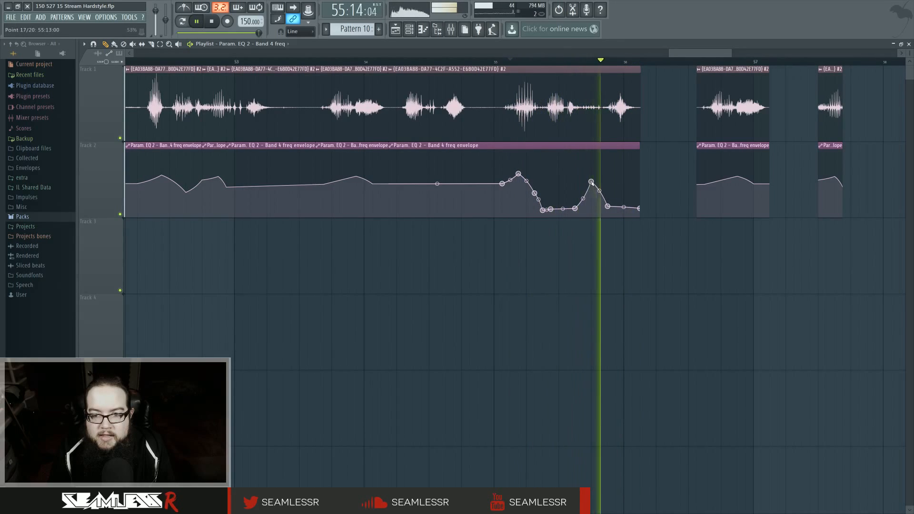
pyautogui.moveTo(591, 181)
pyautogui.mouseDown()
pyautogui.moveTo(582, 174)
pyautogui.moveTo(591, 175)
pyautogui.mouseUp()
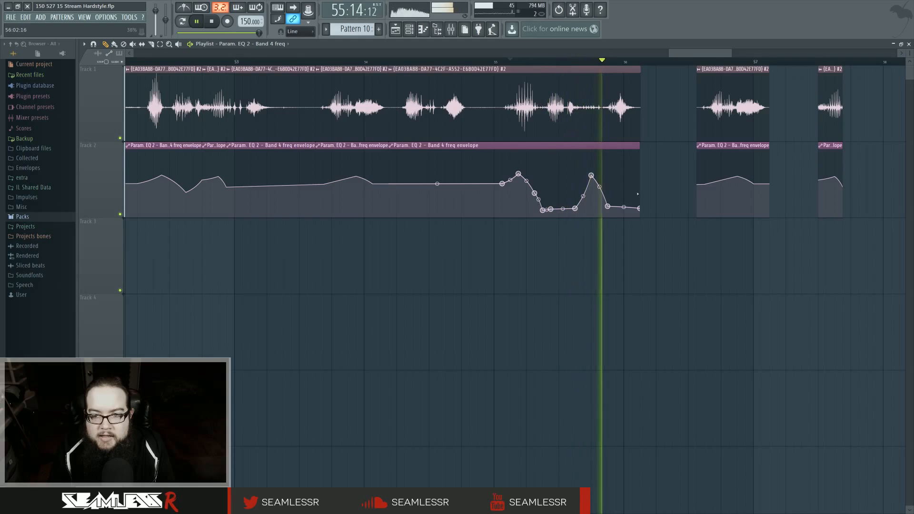
# Raise the envelope's end point at 56:03 slightly and replay the vocal from 55:03
pyautogui.moveTo(639, 209); pyautogui.dragTo(639, 197)
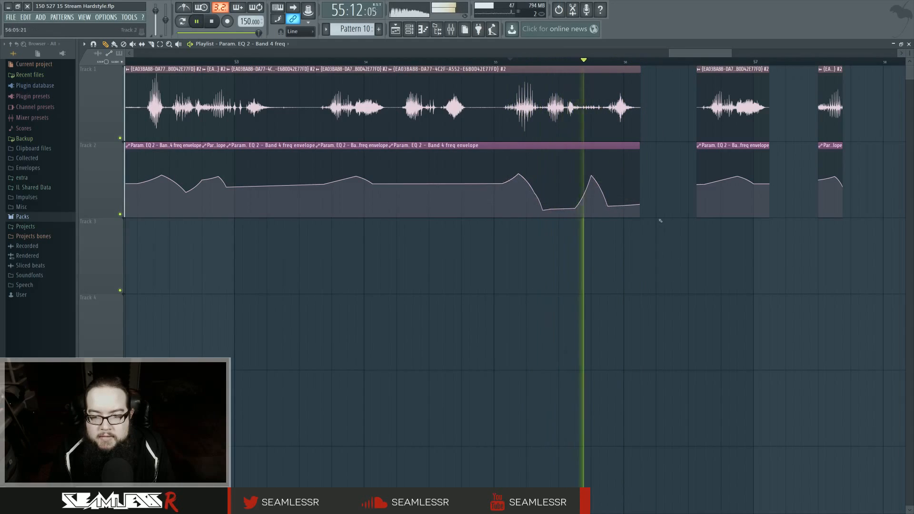
pyautogui.press('space')
pyautogui.press('space')
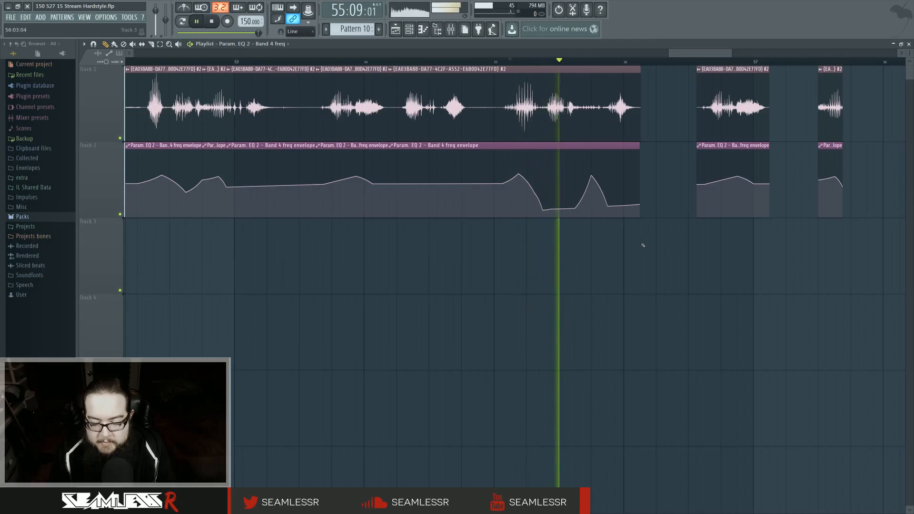
pyautogui.press('space')
# Play the distorted vocal from 55:03 and from 56:09 to compare the automated sections
pyautogui.scroll(-1, 635, 247)
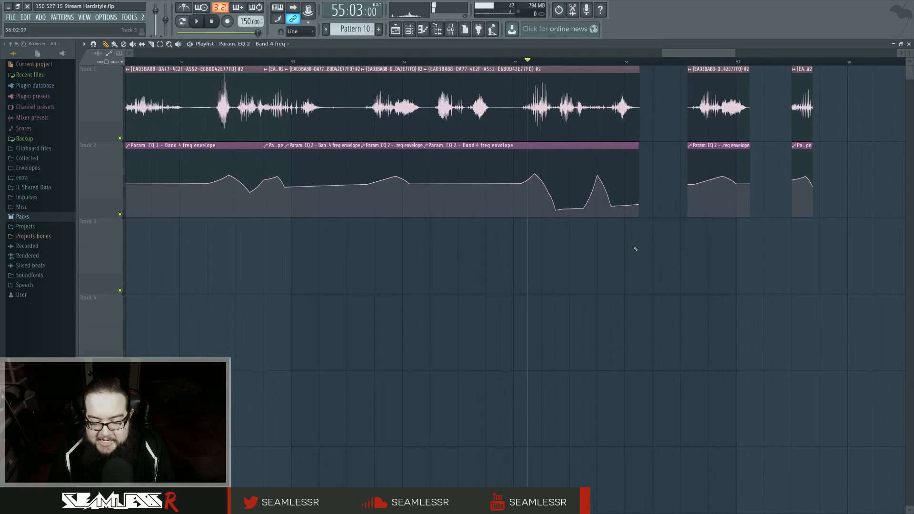
pyautogui.moveTo(559, 246); pyautogui.dragTo(606, 251)
pyautogui.scroll(-1, 595, 252)
pyautogui.press('space')
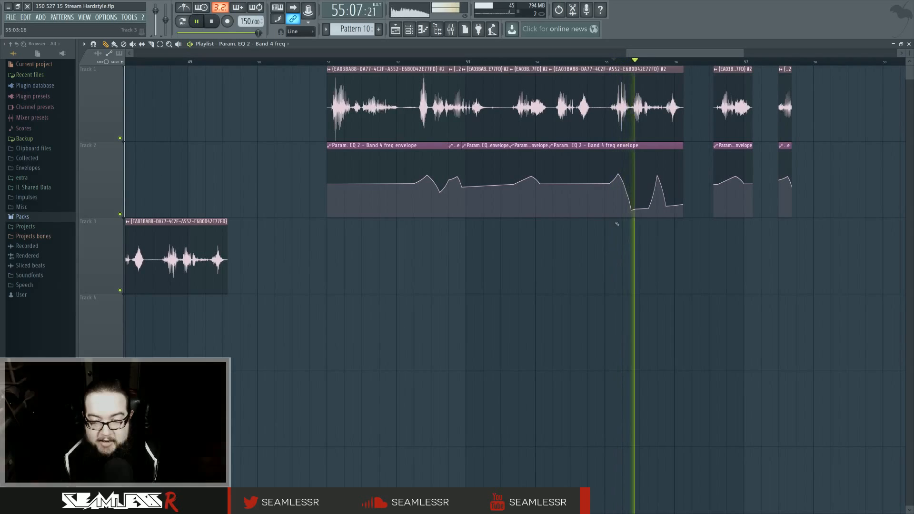
pyautogui.click(713, 62)
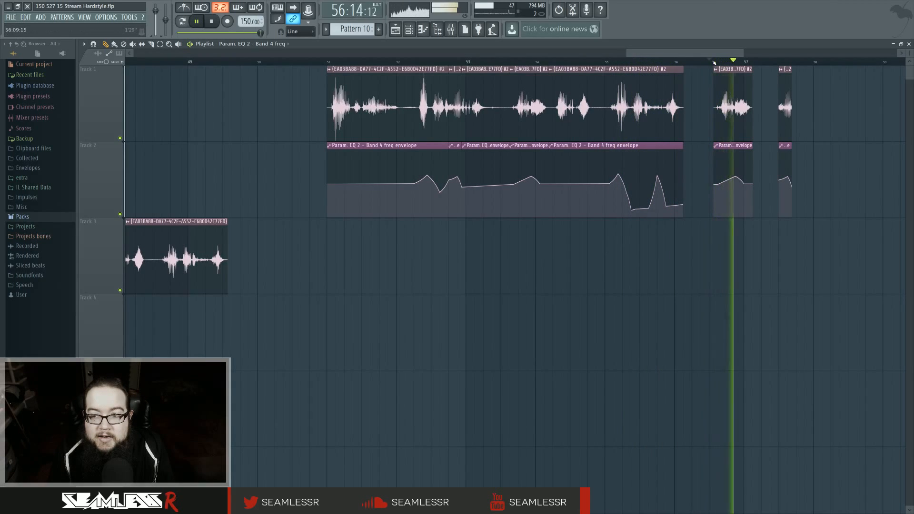
pyautogui.click(613, 61)
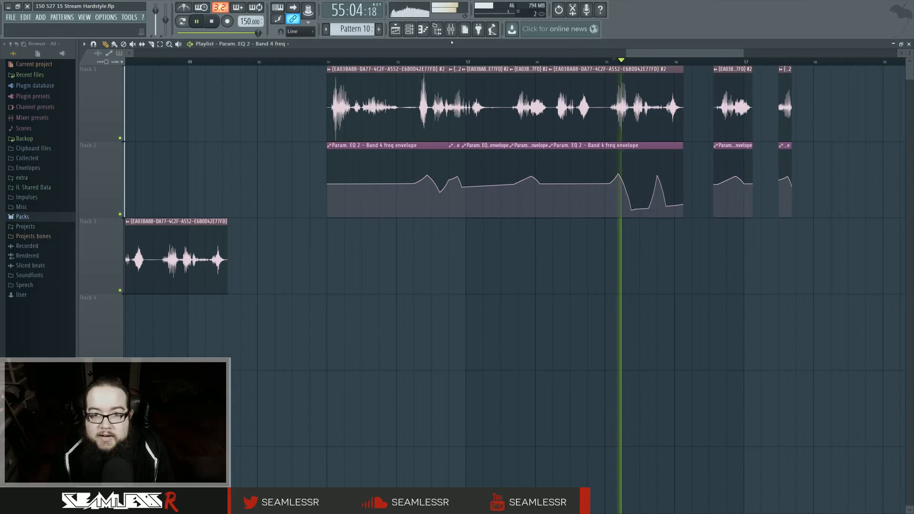
# Open the Patcher effect chain on mixer Insert 32 and replay the vocal from 52:07
pyautogui.click(451, 30)
pyautogui.press('space')
pyautogui.click(709, 191)
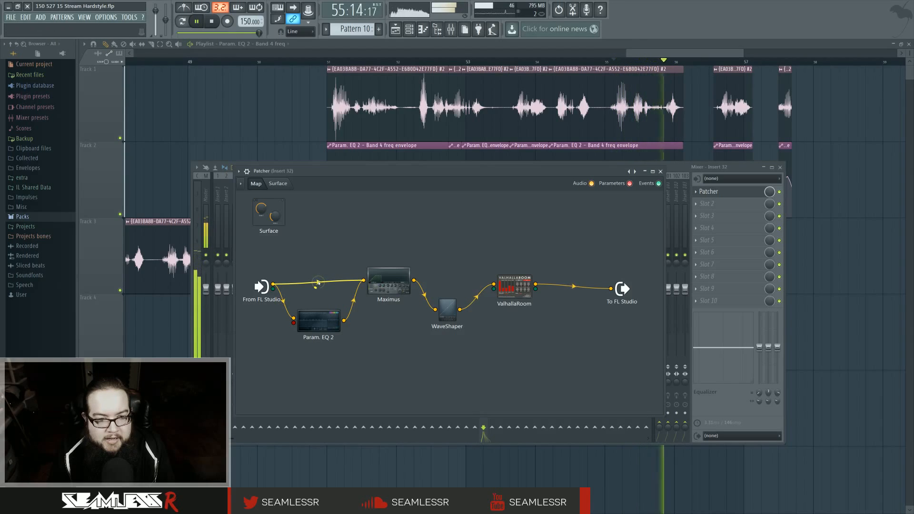
pyautogui.click(422, 62)
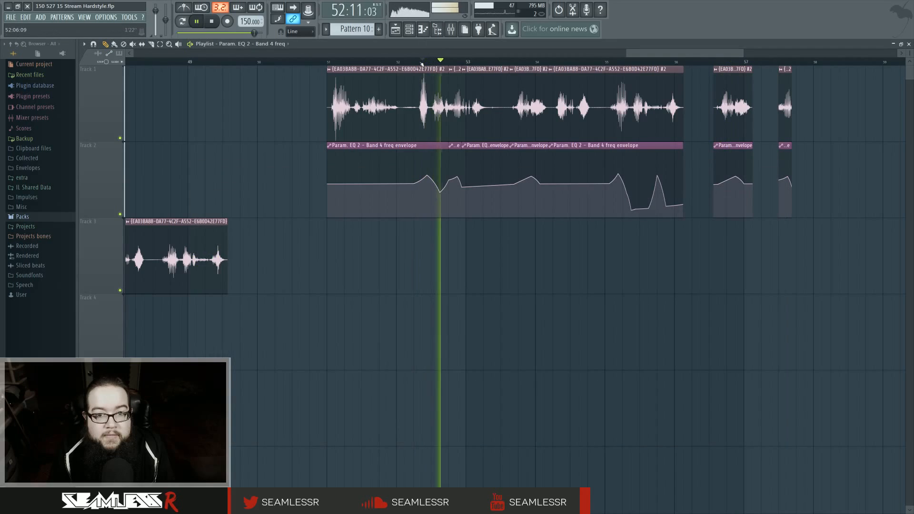
pyautogui.press('space')
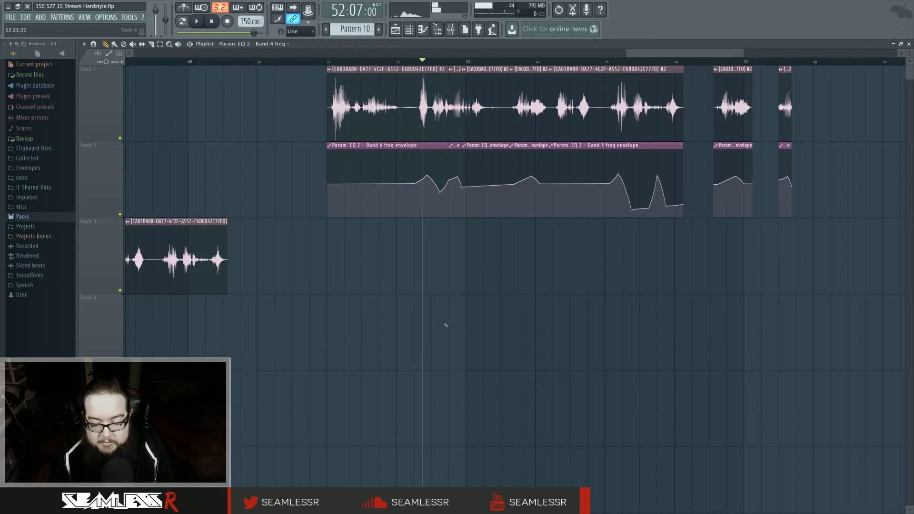
# Show the whole arrangement and play the melody section from bar 17
pyautogui.scroll(-4, 445, 325)
pyautogui.moveTo(414, 314); pyautogui.dragTo(514, 314)
pyautogui.scroll(-3, 457, 300)
pyautogui.scroll(-3, 896, 62)
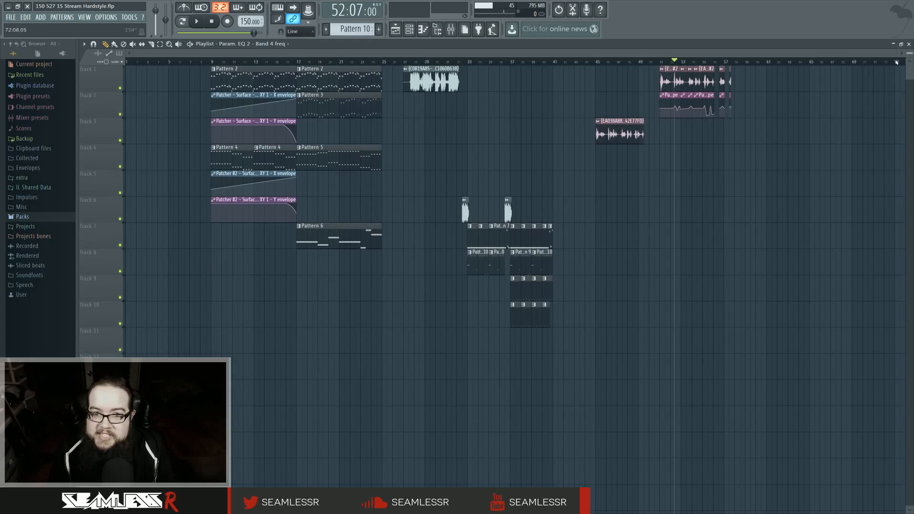
pyautogui.scroll(3, 545, 192)
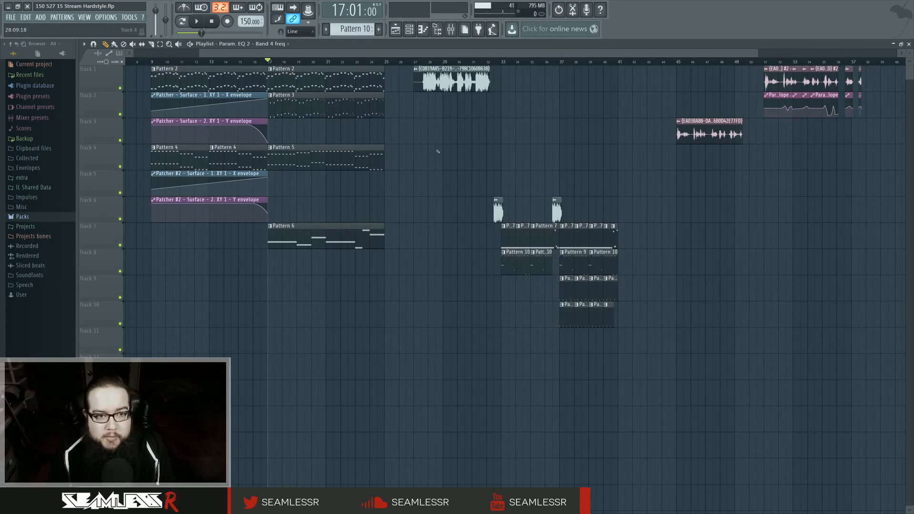
pyautogui.press('space')
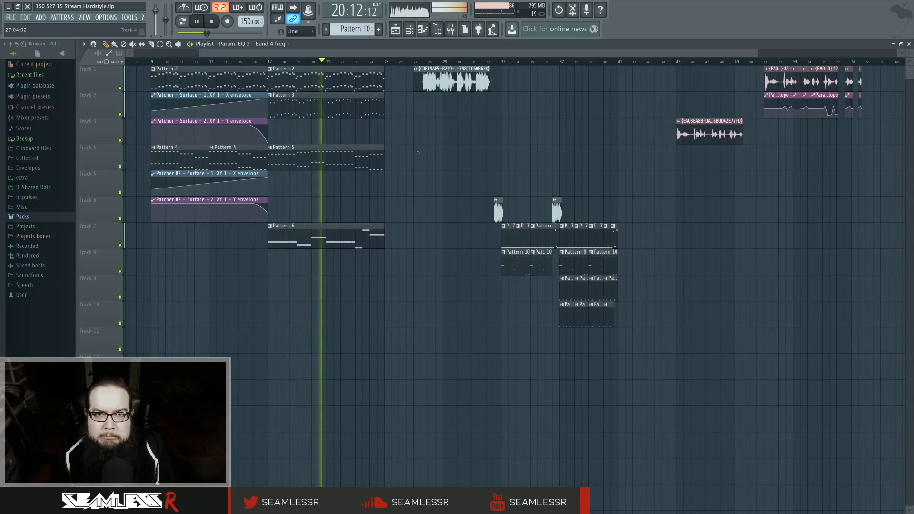
pyautogui.press('space')
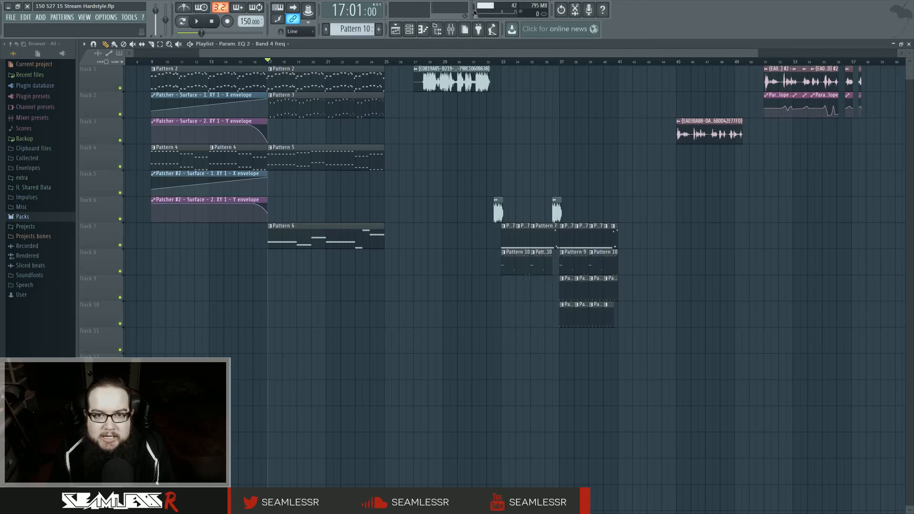
# Widen the output spectrum display and play the sections from bar 17 and bar 33 to watch it
pyautogui.moveTo(474, 13); pyautogui.dragTo(617, 12)
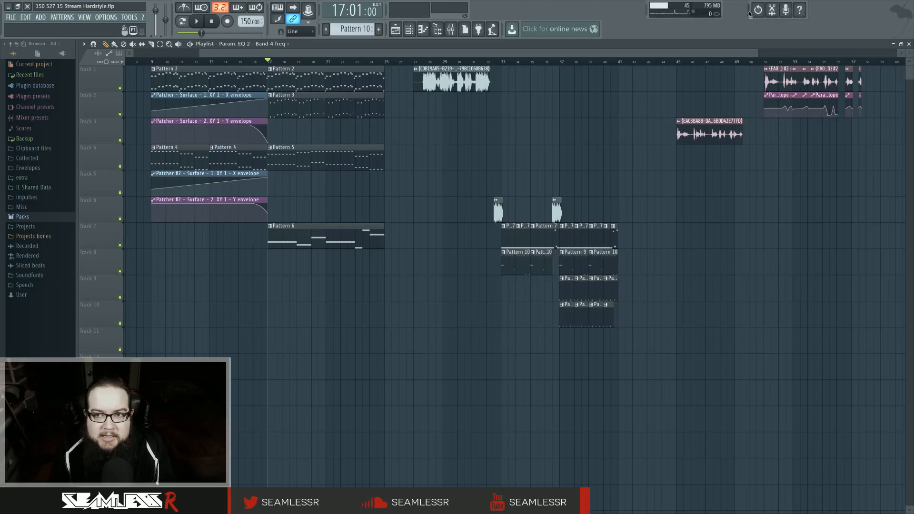
pyautogui.moveTo(750, 13); pyautogui.dragTo(692, 12)
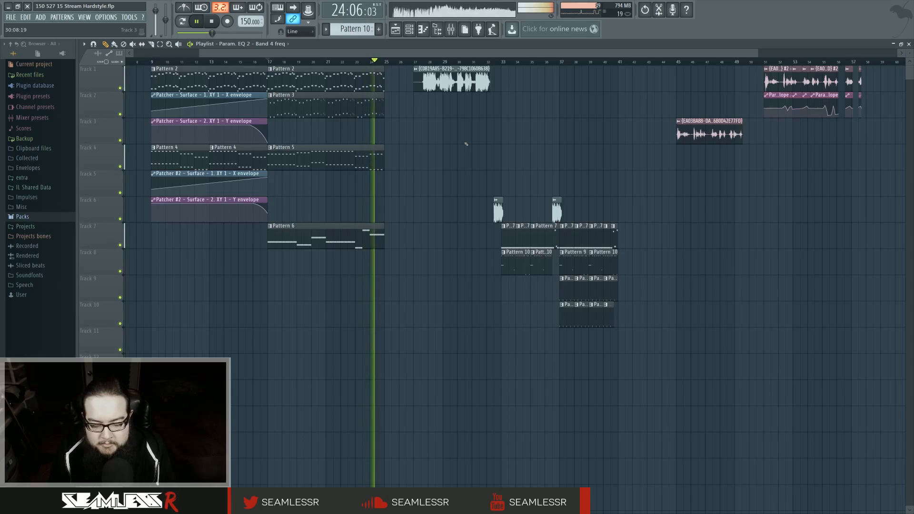
pyautogui.press('space')
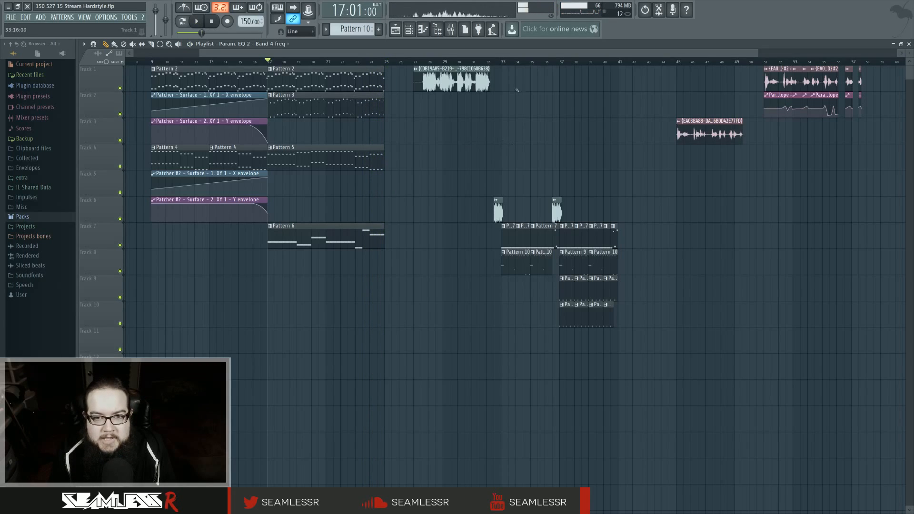
pyautogui.press('space')
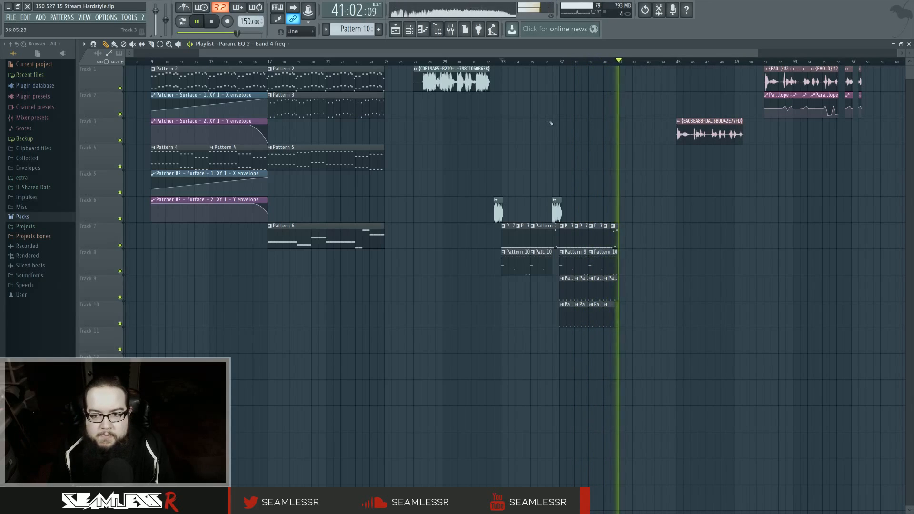
pyautogui.press('space')
# Play the distorted vocal from about bar 55, from 52:05 and from 56:09 to examine its output spectrum
pyautogui.scroll(3, 841, 113)
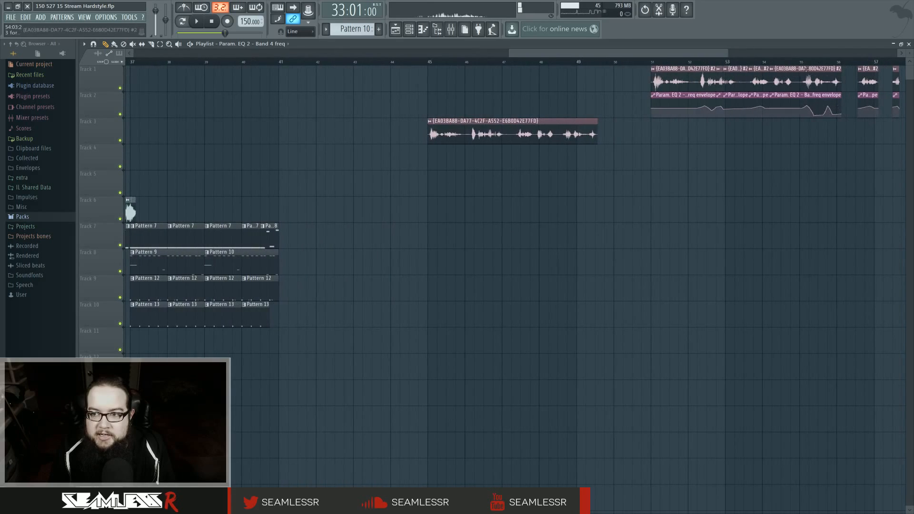
pyautogui.click(810, 62)
pyautogui.press('space')
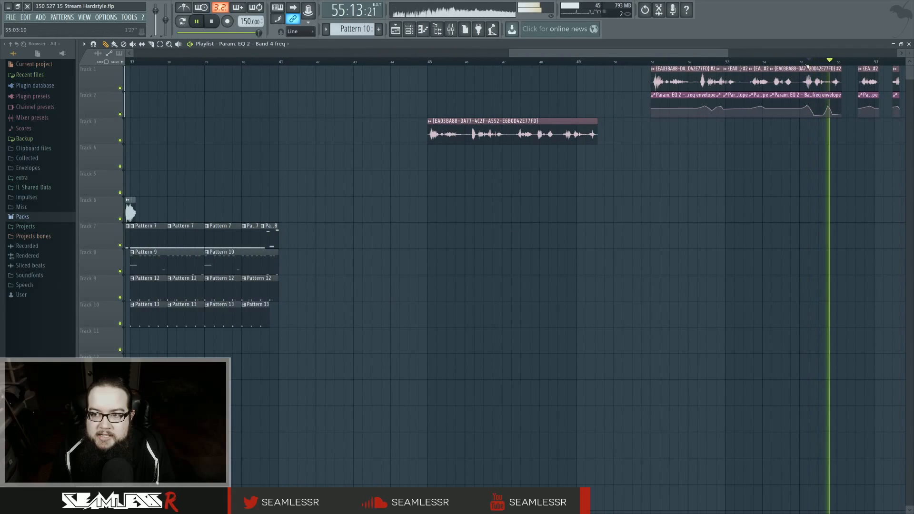
pyautogui.click(804, 63)
pyautogui.click(699, 63)
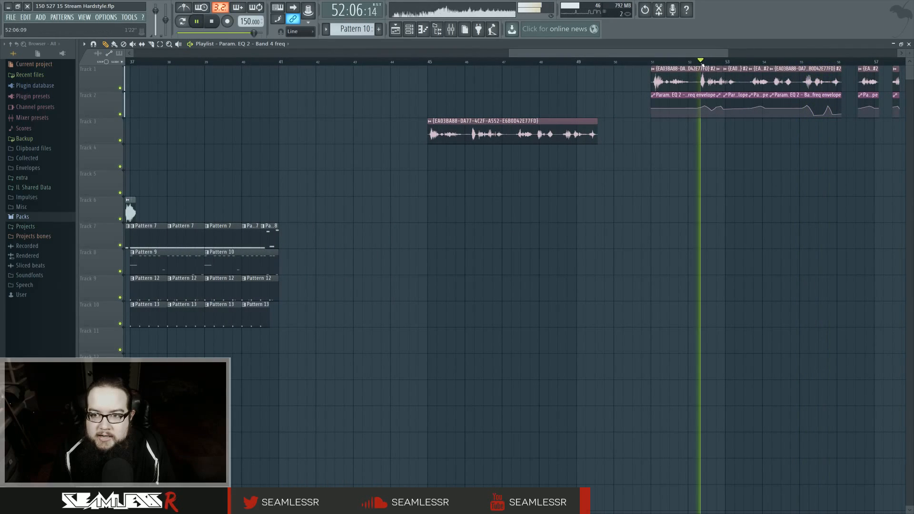
pyautogui.press('space')
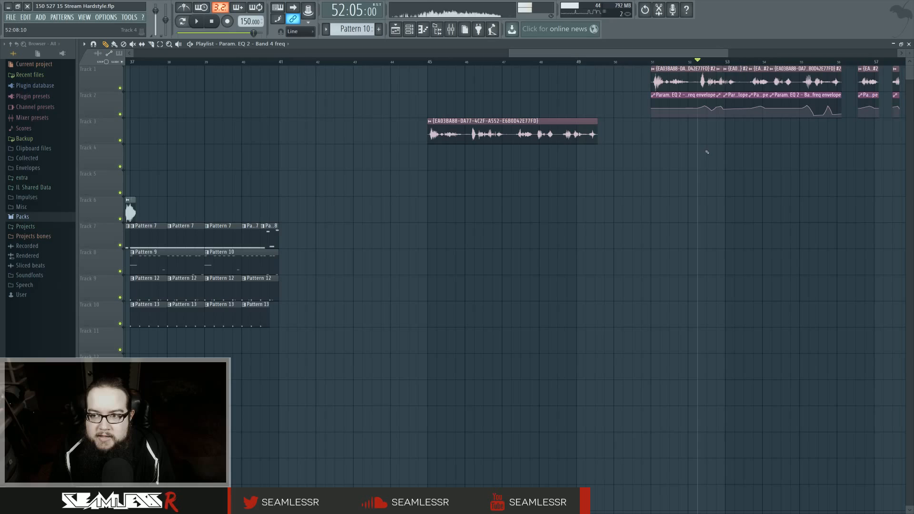
pyautogui.click(857, 61)
pyautogui.press('space')
pyautogui.press('space')
pyautogui.scroll(-2, 629, 180)
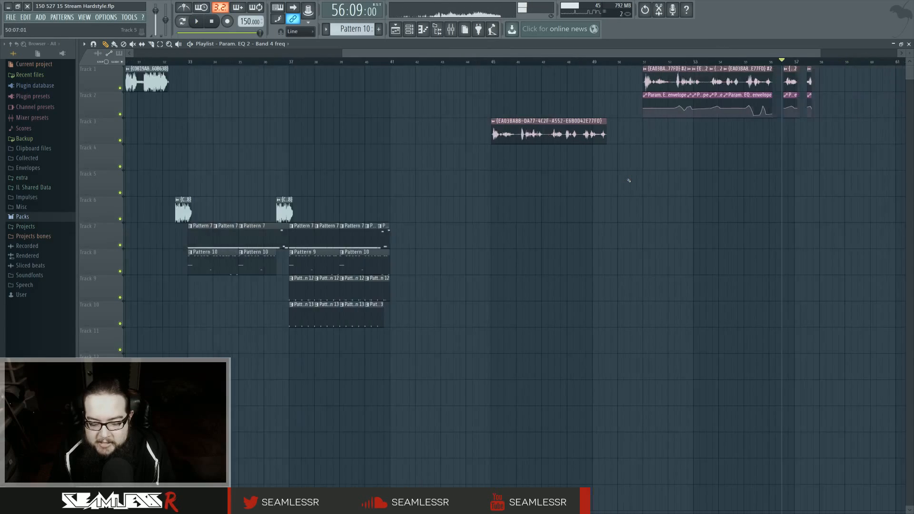
pyautogui.scroll(-2, 630, 180)
pyautogui.hscroll(-3, 574, 221)
pyautogui.scroll(1, 477, 240)
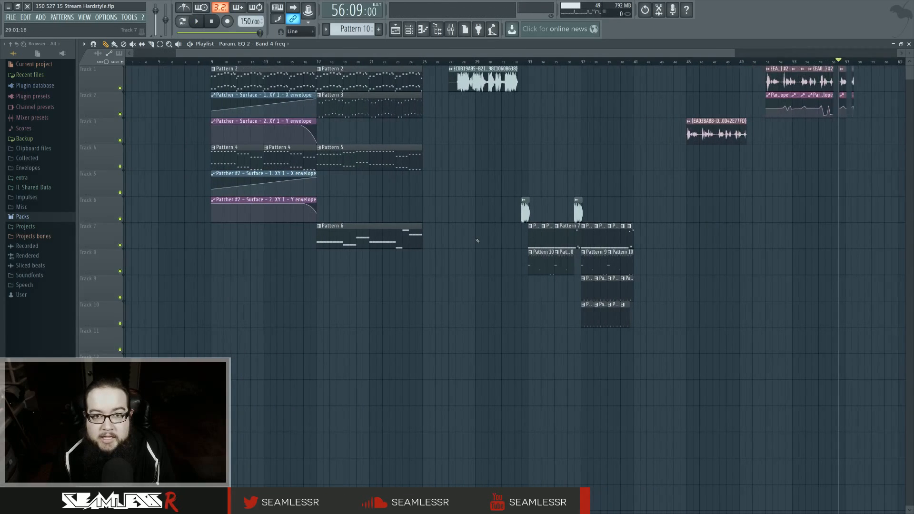
pyautogui.scroll(3, 478, 240)
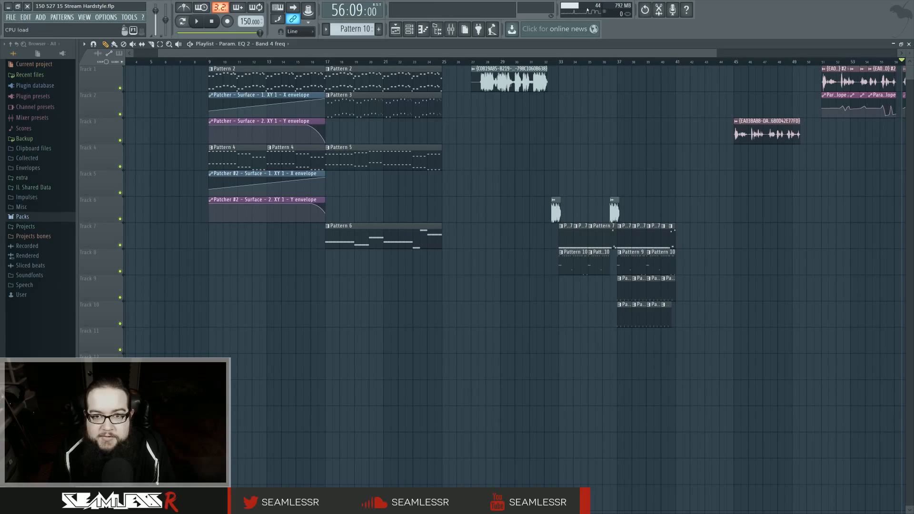